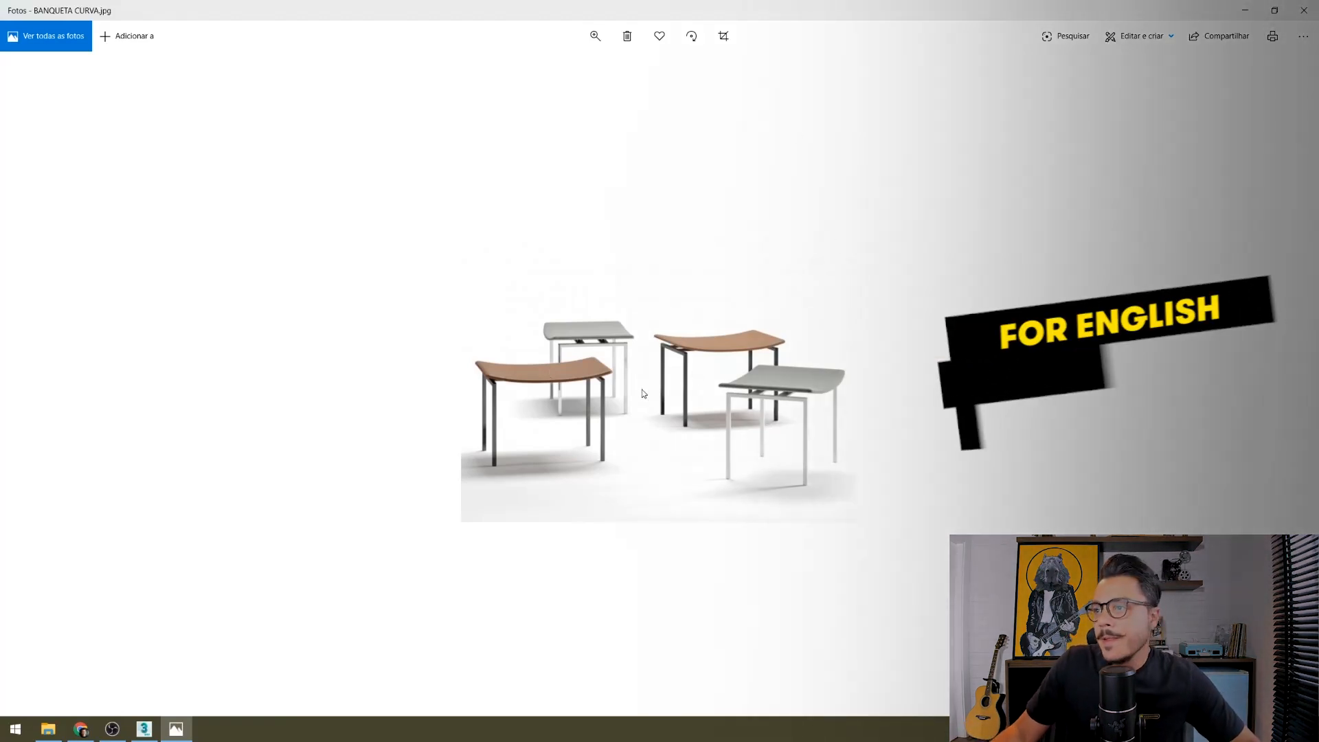
- Enlarge the reference photo of the curved stools to examine their seats and leg frames
{"action": "scroll", "coordinate": [639, 412], "scroll_direction": "down", "scroll_amount": 1}
{"action": "scroll", "coordinate": [639, 412], "scroll_direction": "up", "scroll_amount": 1}
{"action": "left_click", "coordinate": [595, 35]}
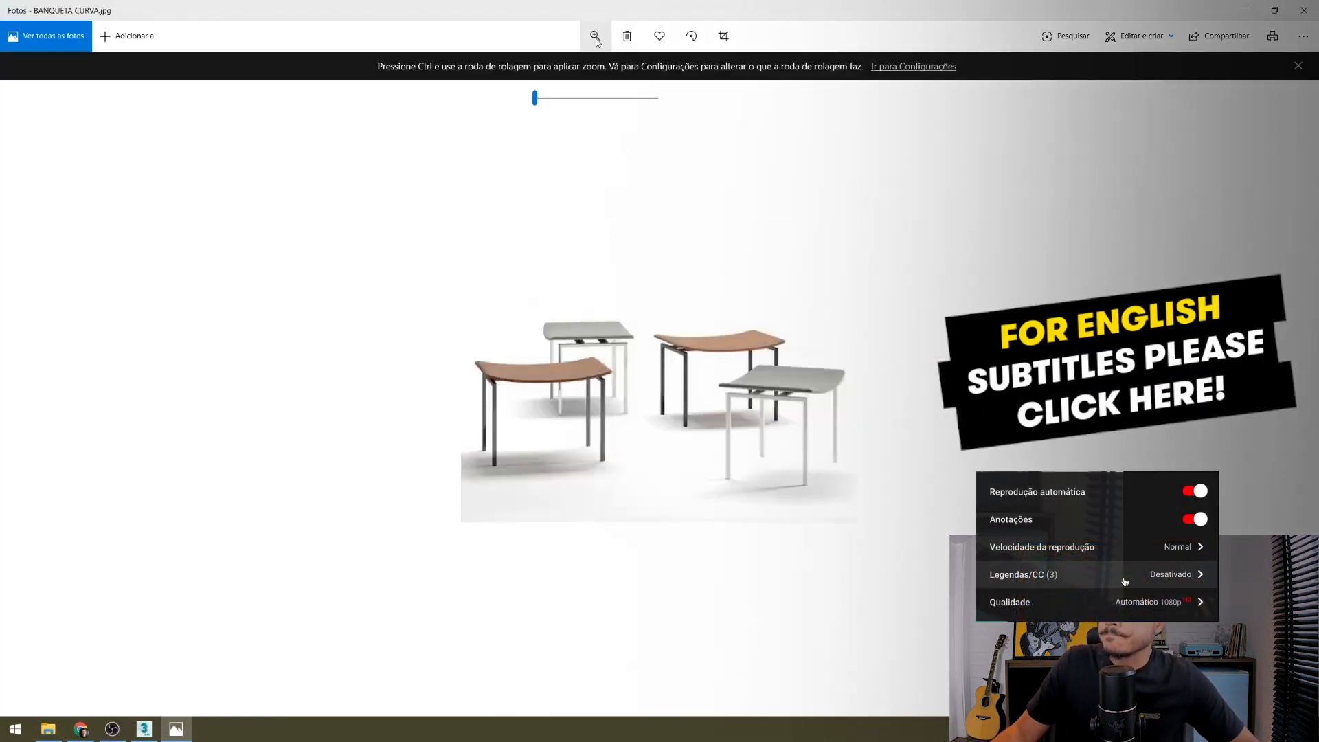
{"action": "left_click_drag", "start_coordinate": [534, 98], "coordinate": [590, 110]}
{"action": "left_click", "coordinate": [591, 360]}
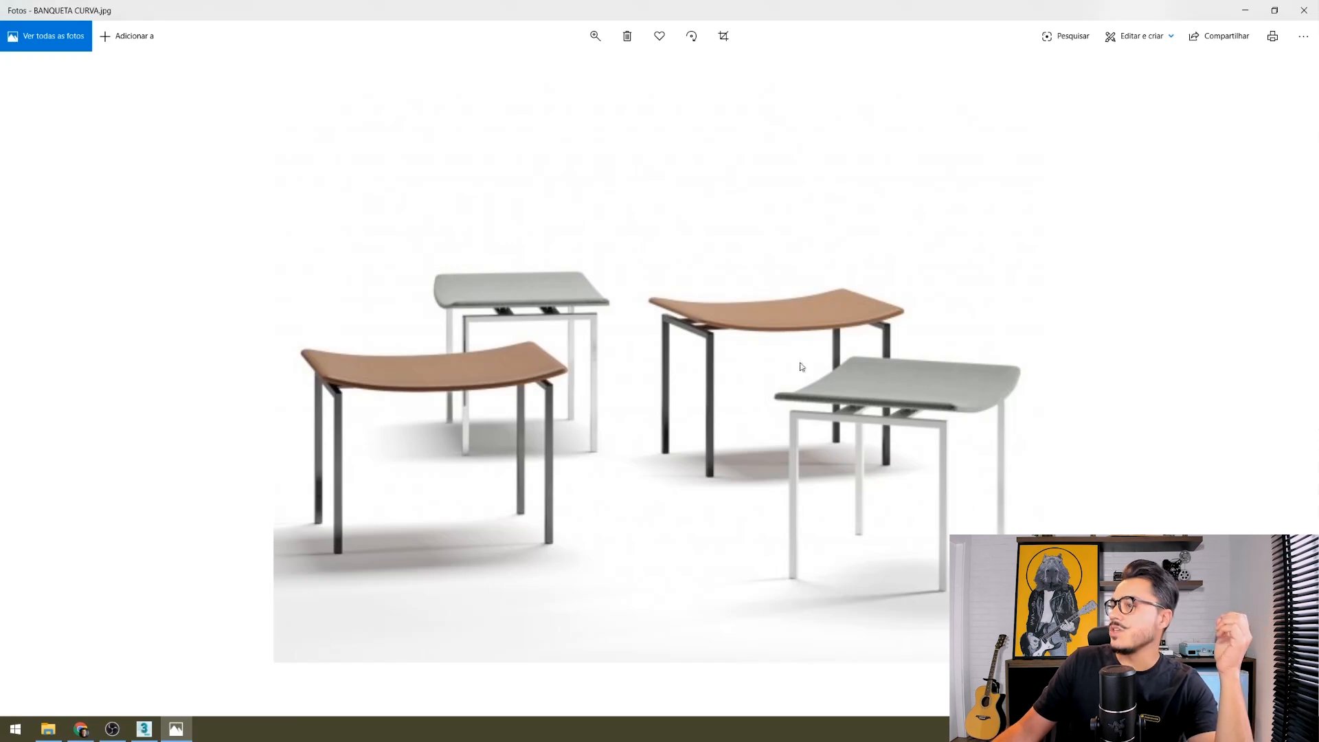
- Switch to 3ds Max and create a box about 140 cm long and 258 cm wide in the Top view
{"action": "left_click", "coordinate": [1245, 11]}
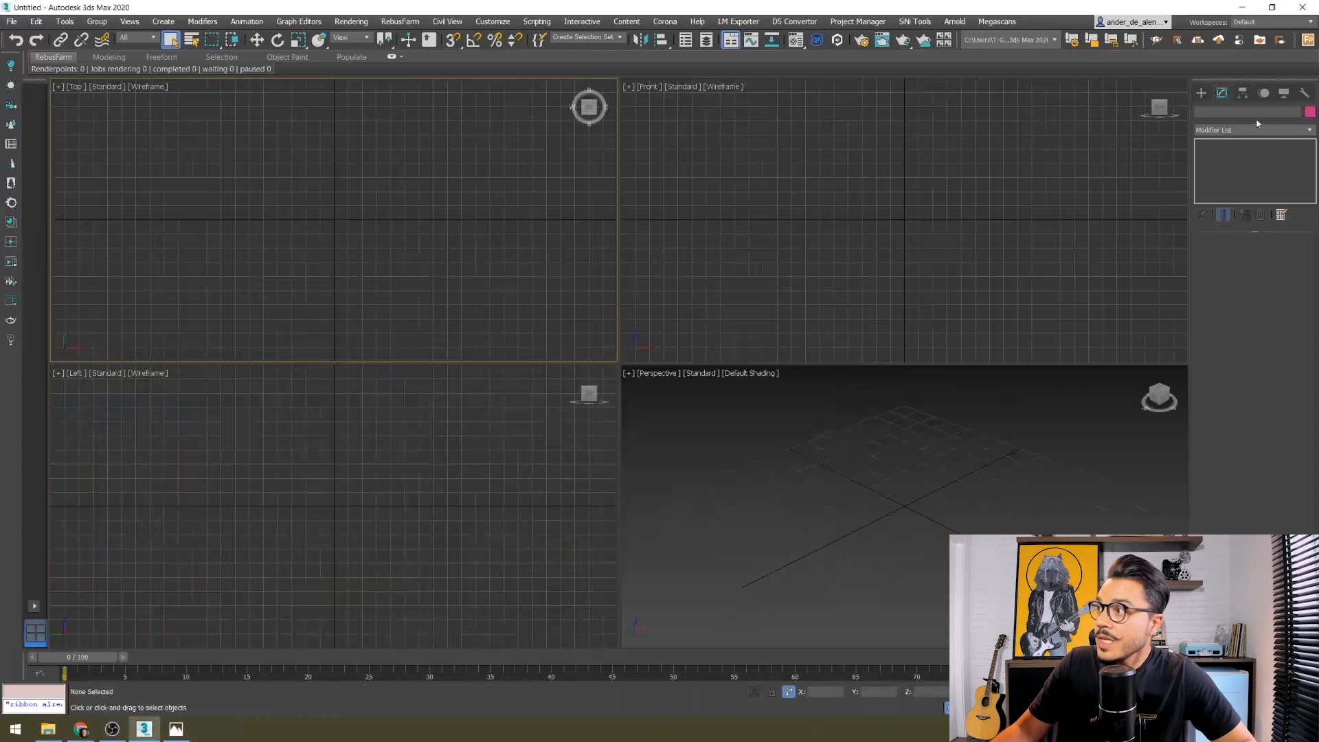
{"action": "left_click", "coordinate": [1200, 93]}
{"action": "left_click", "coordinate": [1225, 167]}
{"action": "left_click", "coordinate": [289, 232]}
{"action": "mouse_move", "coordinate": [296, 182]}
{"action": "left_mouse_down"}
{"action": "mouse_move", "coordinate": [288, 231]}
{"action": "mouse_move", "coordinate": [431, 260]}
{"action": "left_mouse_up"}
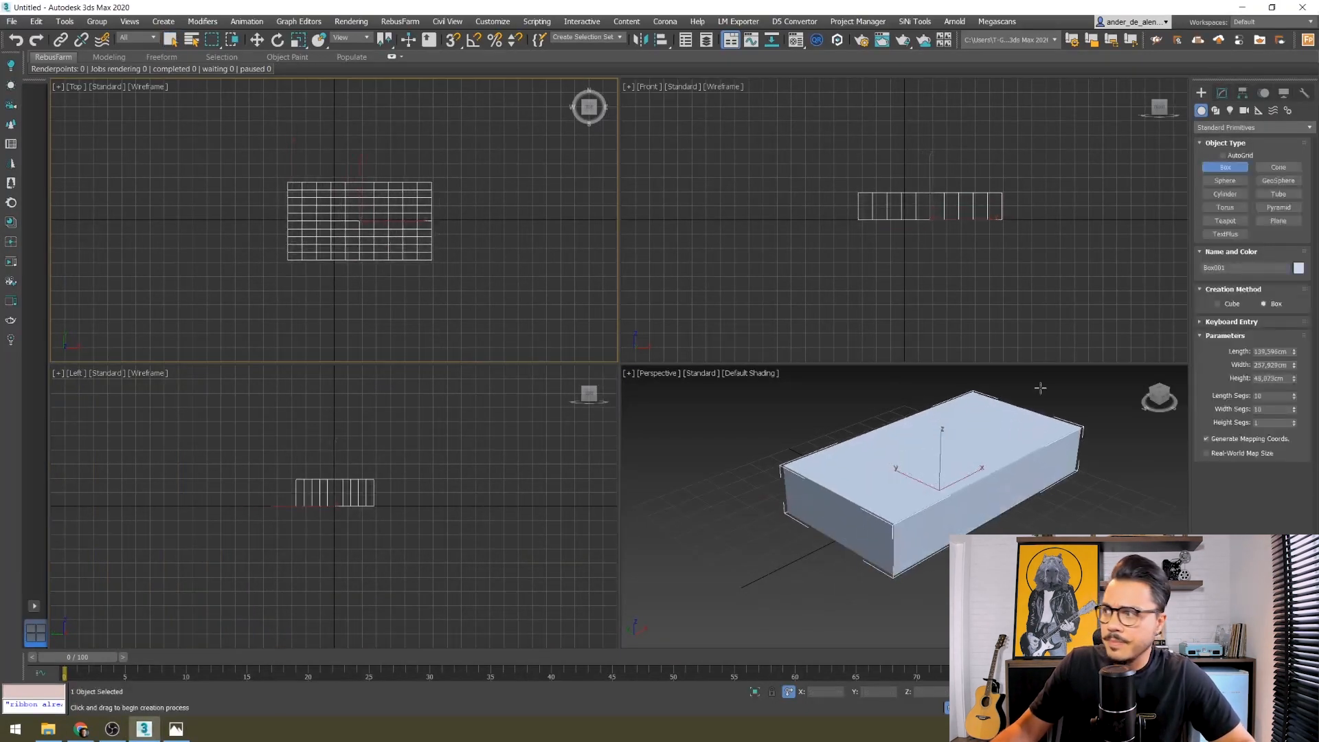
- Set the box's length and width segments to 1 each
{"action": "double_click", "coordinate": [1277, 396]}
{"action": "type", "text": "1"}
{"action": "double_click", "coordinate": [1275, 411]}
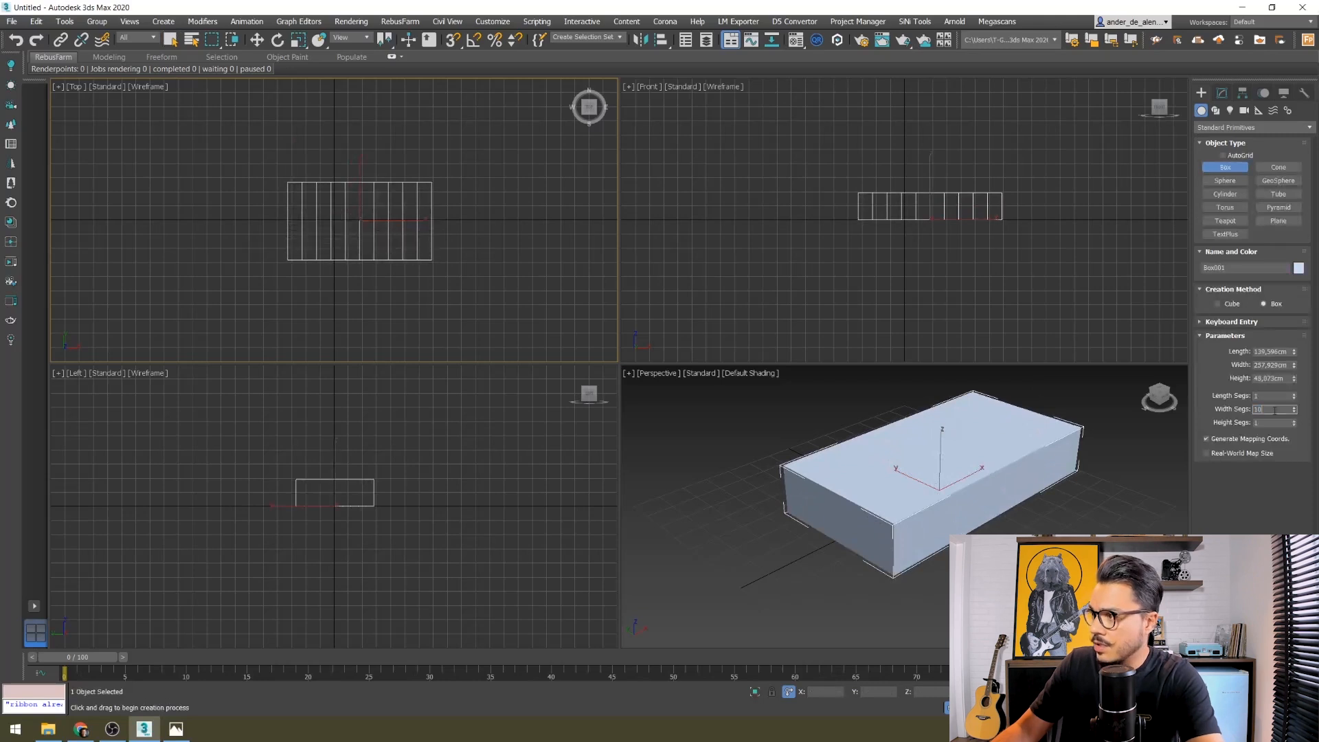
{"action": "type", "text": "1"}
{"action": "key", "text": "Return"}
- Set the box's height to 44 cm
{"action": "double_click", "coordinate": [1278, 379]}
{"action": "type", "text": "40"}
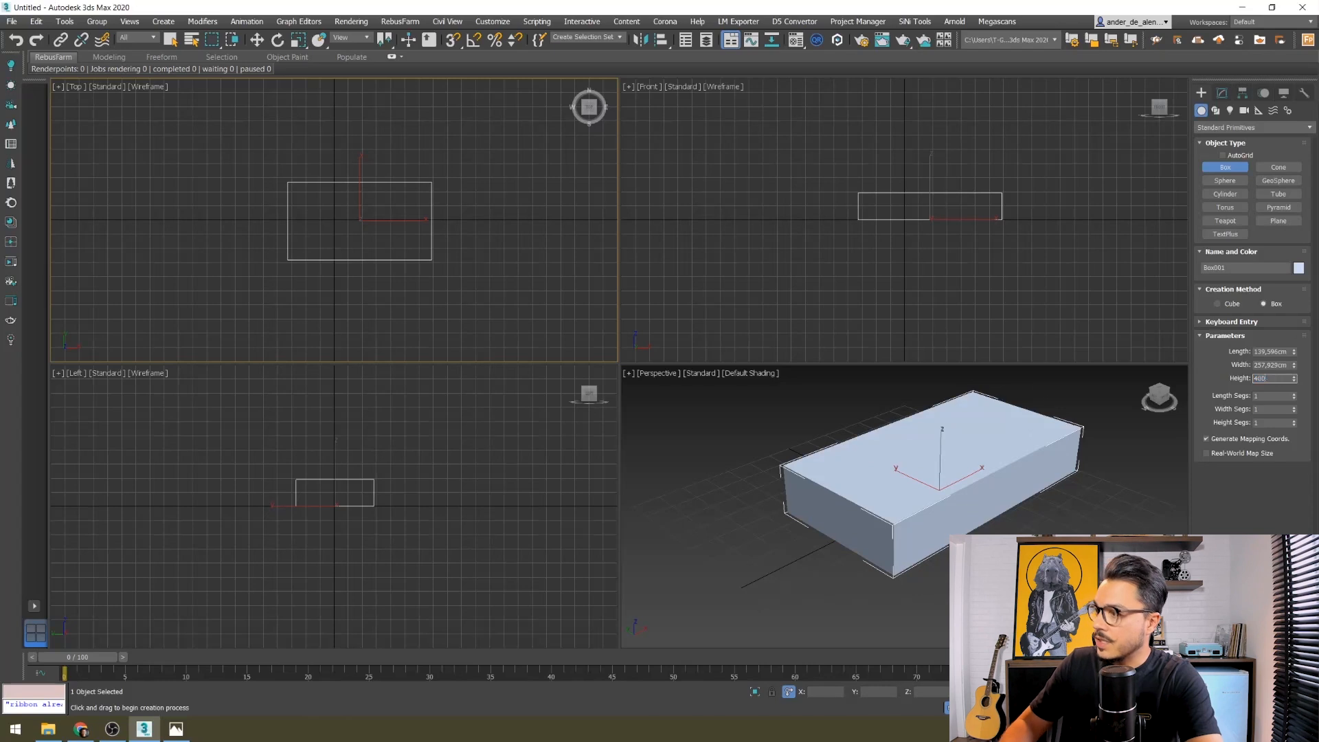
{"action": "type", "text": "4"}
{"action": "key", "text": "Return"}
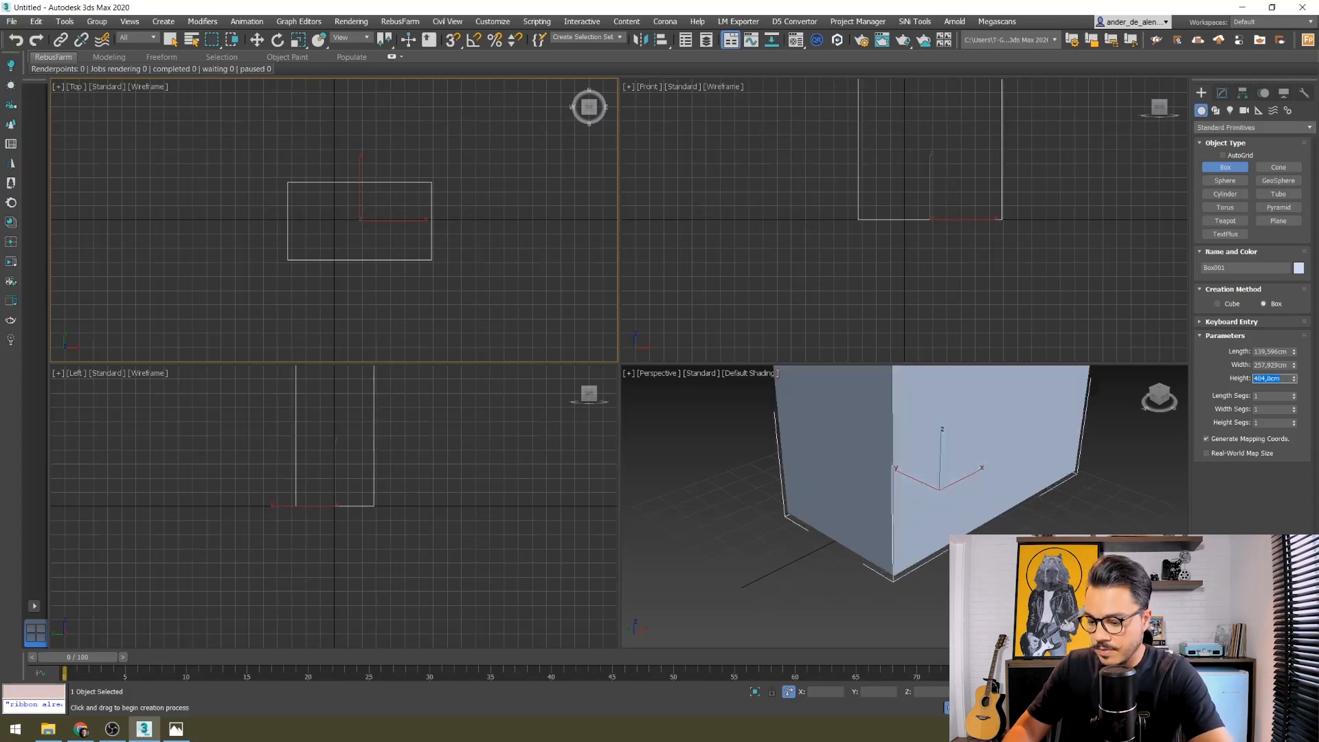
{"action": "type", "text": "44"}
{"action": "key", "text": "Return"}
- Set the box's width to 55 cm and its length to 40 cm
{"action": "left_click", "coordinate": [1257, 364]}
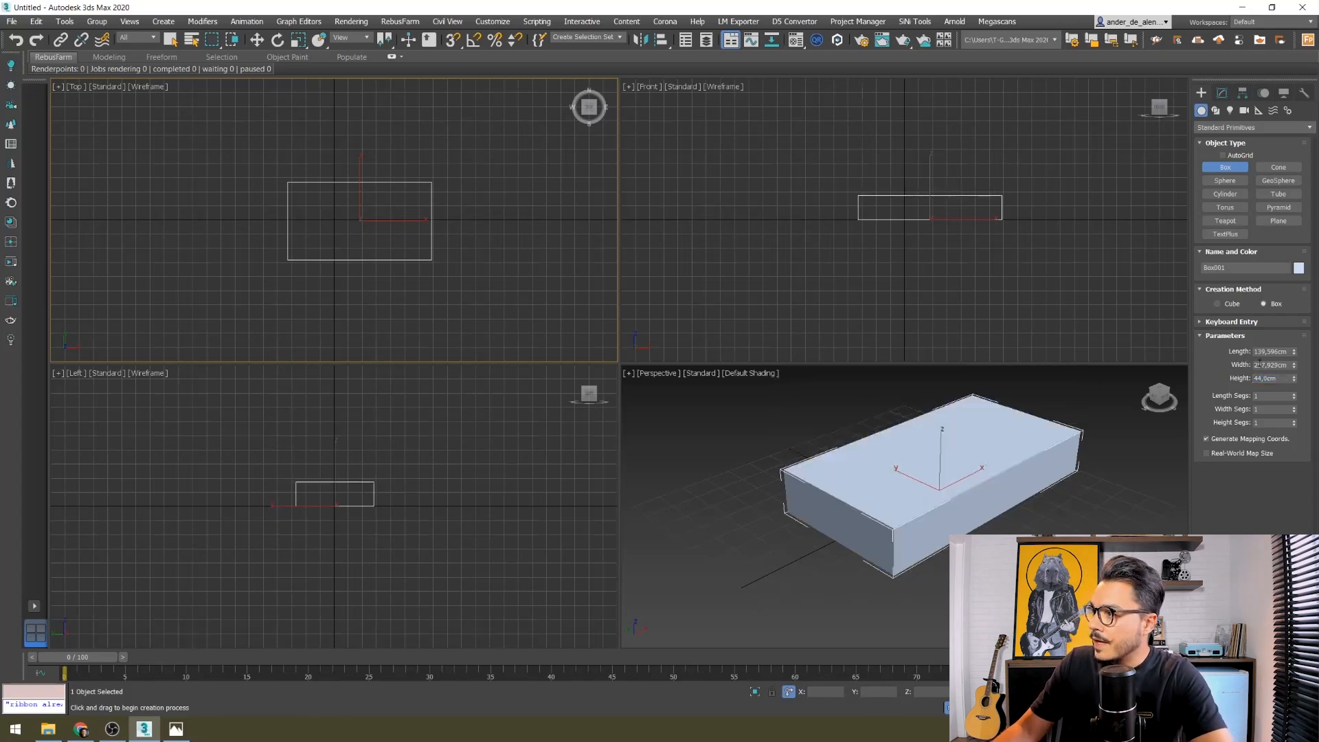
{"action": "type", "text": "55,0cm"}
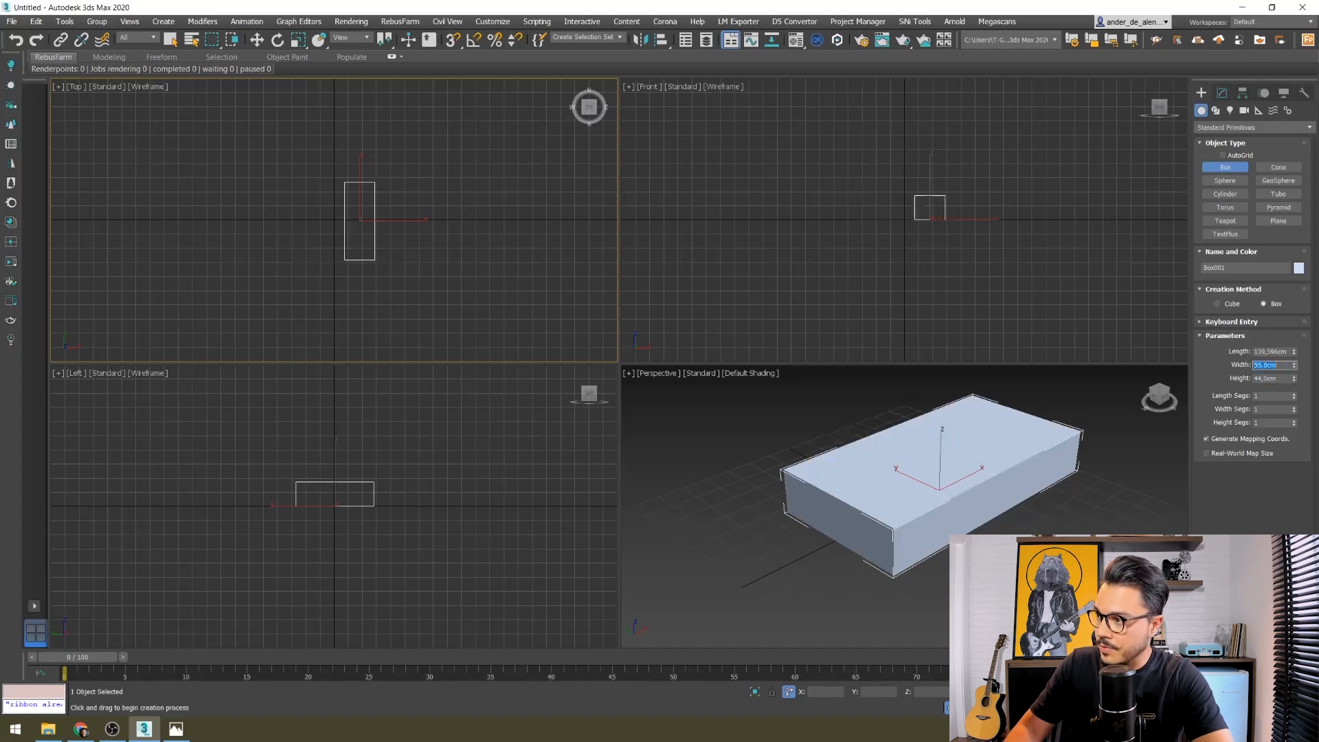
{"action": "key", "text": "Return"}
{"action": "left_click", "coordinate": [1271, 353]}
{"action": "type", "text": "40"}
{"action": "key", "text": "Return"}
- Increase the box's width to 60 cm
{"action": "scroll", "coordinate": [875, 517], "scroll_direction": "down", "scroll_amount": 2}
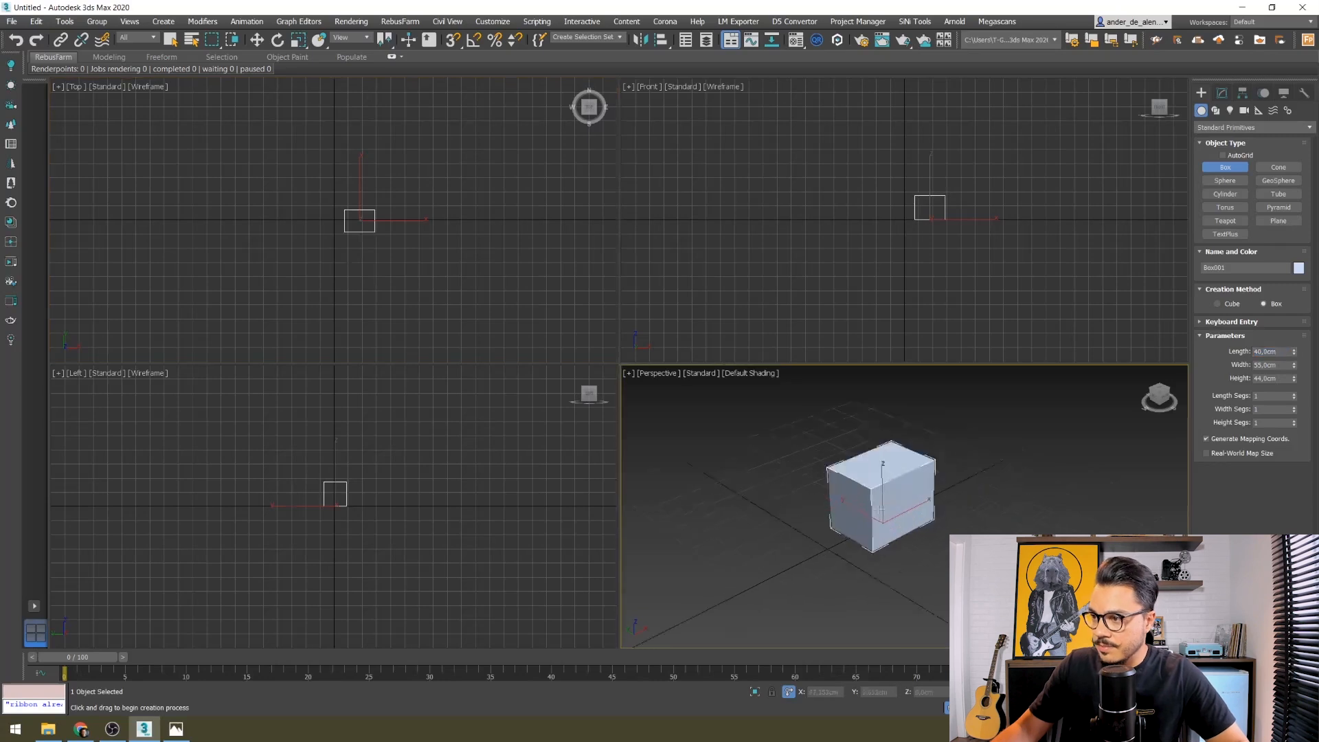
{"action": "scroll", "coordinate": [875, 516], "scroll_direction": "up", "scroll_amount": 2}
{"action": "key", "text": "alt+w"}
{"action": "middle_click_drag", "start_coordinate": [585, 405], "coordinate": [600, 435], "text": "alt"}
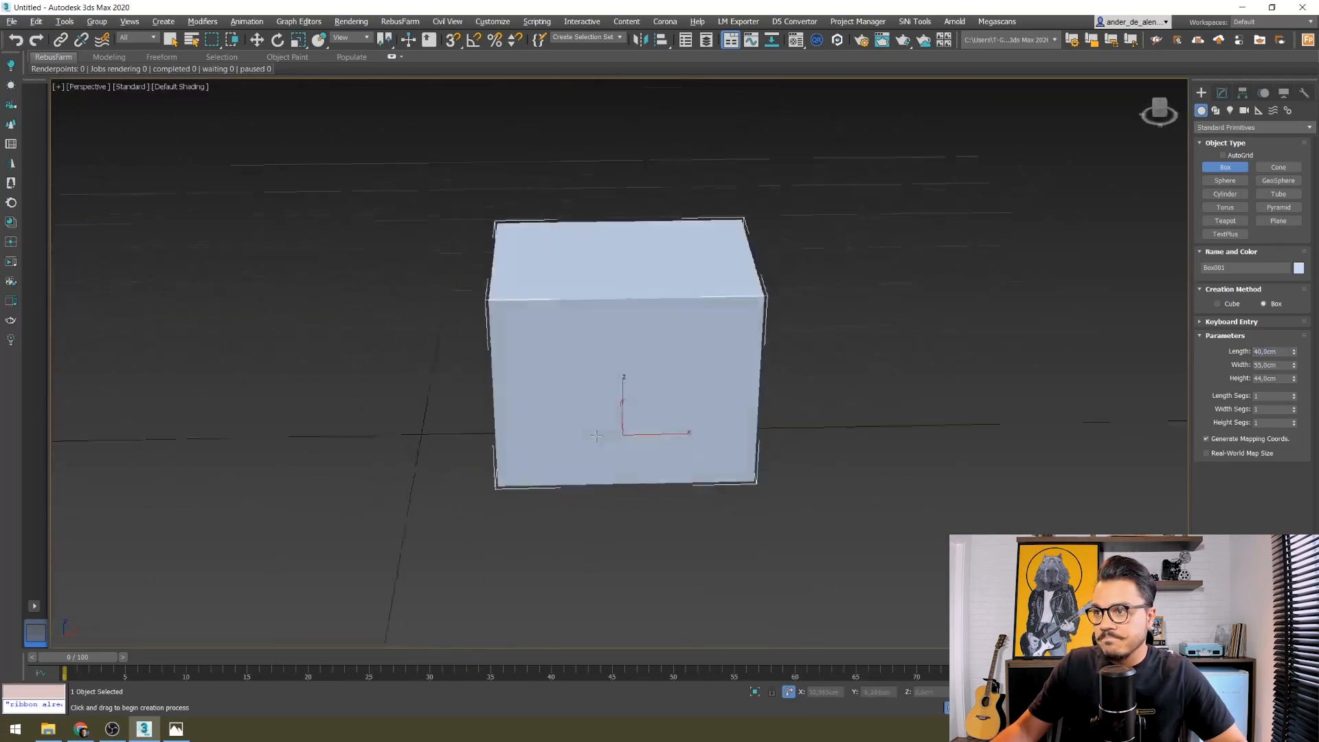
{"action": "double_click", "coordinate": [1277, 367]}
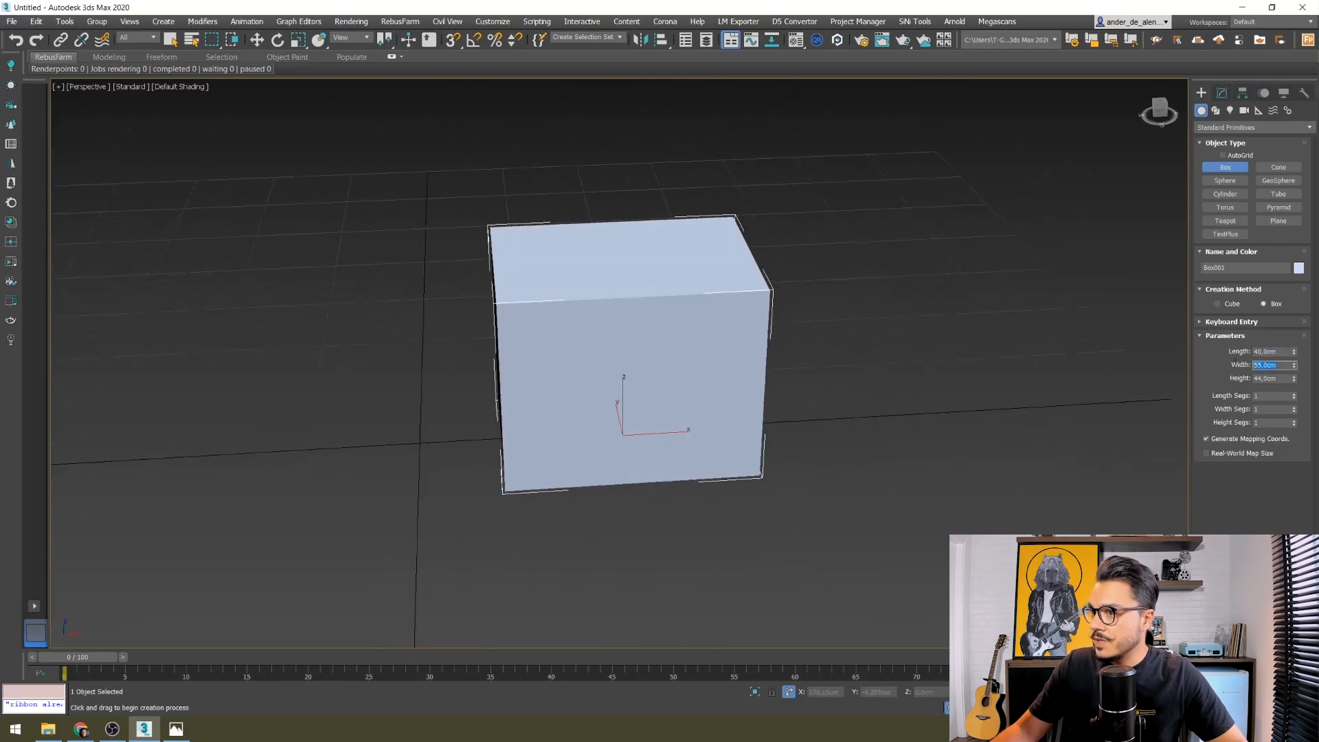
{"action": "type", "text": "60"}
{"action": "key", "text": "Return"}
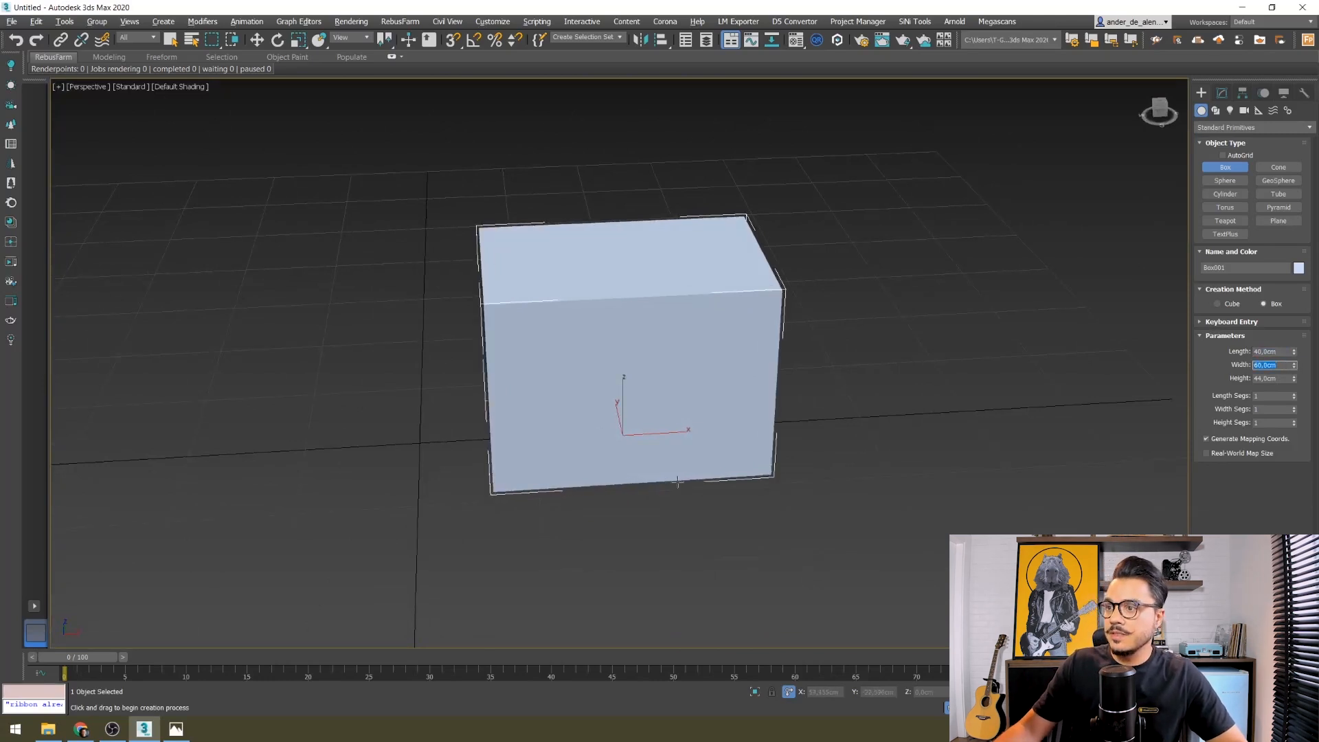
- Move the box to the world origin by setting its X and Y position to 0
{"action": "middle_click_drag", "start_coordinate": [675, 503], "coordinate": [683, 492], "text": "alt"}
{"action": "key", "text": "w"}
{"action": "left_click", "coordinate": [789, 692]}
{"action": "double_click", "coordinate": [832, 692]}
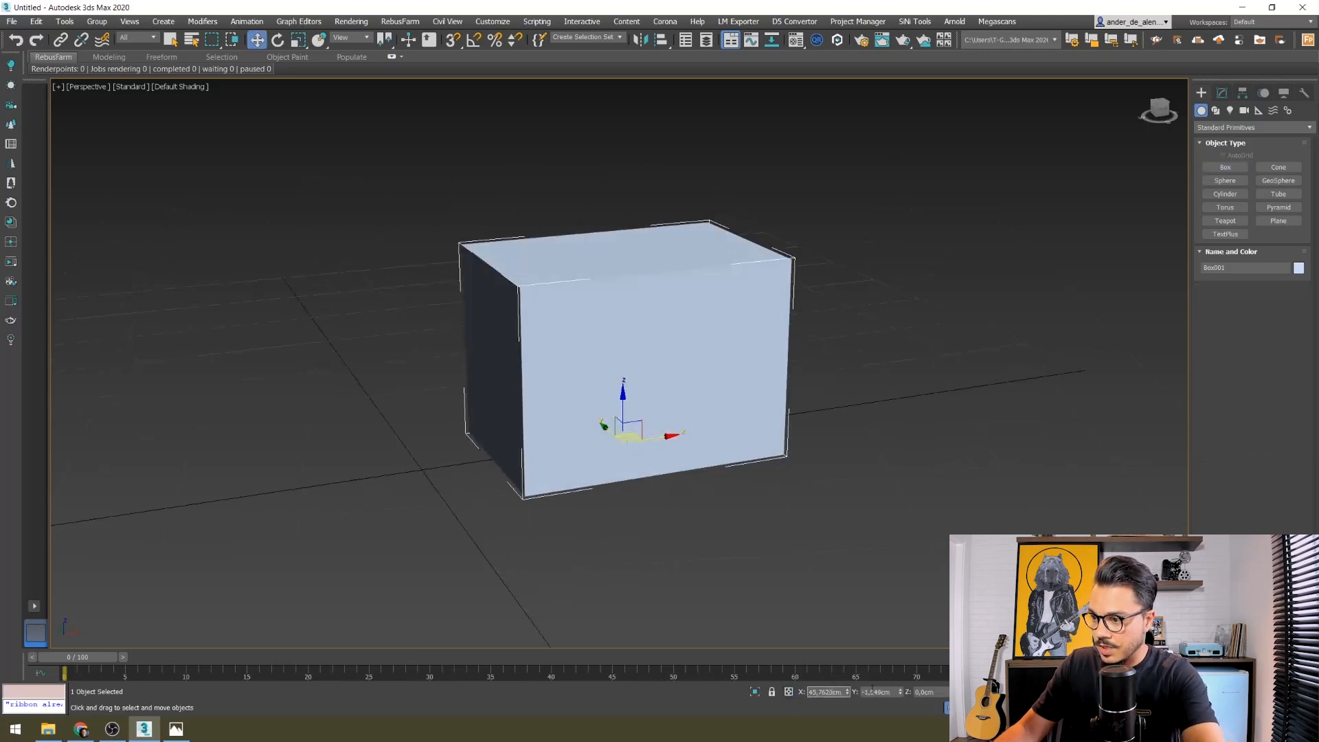
{"action": "type", "text": "0"}
{"action": "key", "text": "Tab"}
{"action": "type", "text": "0"}
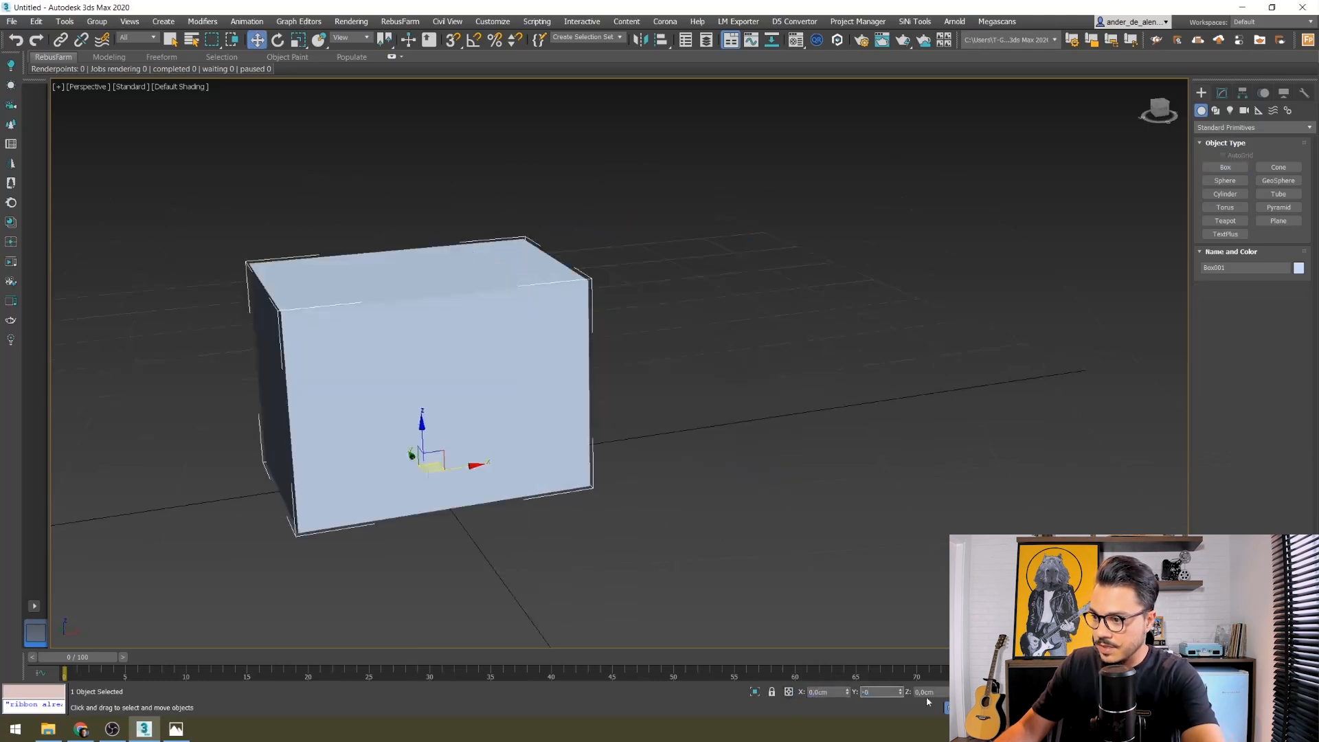
{"action": "key", "text": "Tab"}
{"action": "key", "text": "Return"}
- Convert the box to an Editable Poly
{"action": "middle_click_drag", "start_coordinate": [620, 436], "coordinate": [716, 448]}
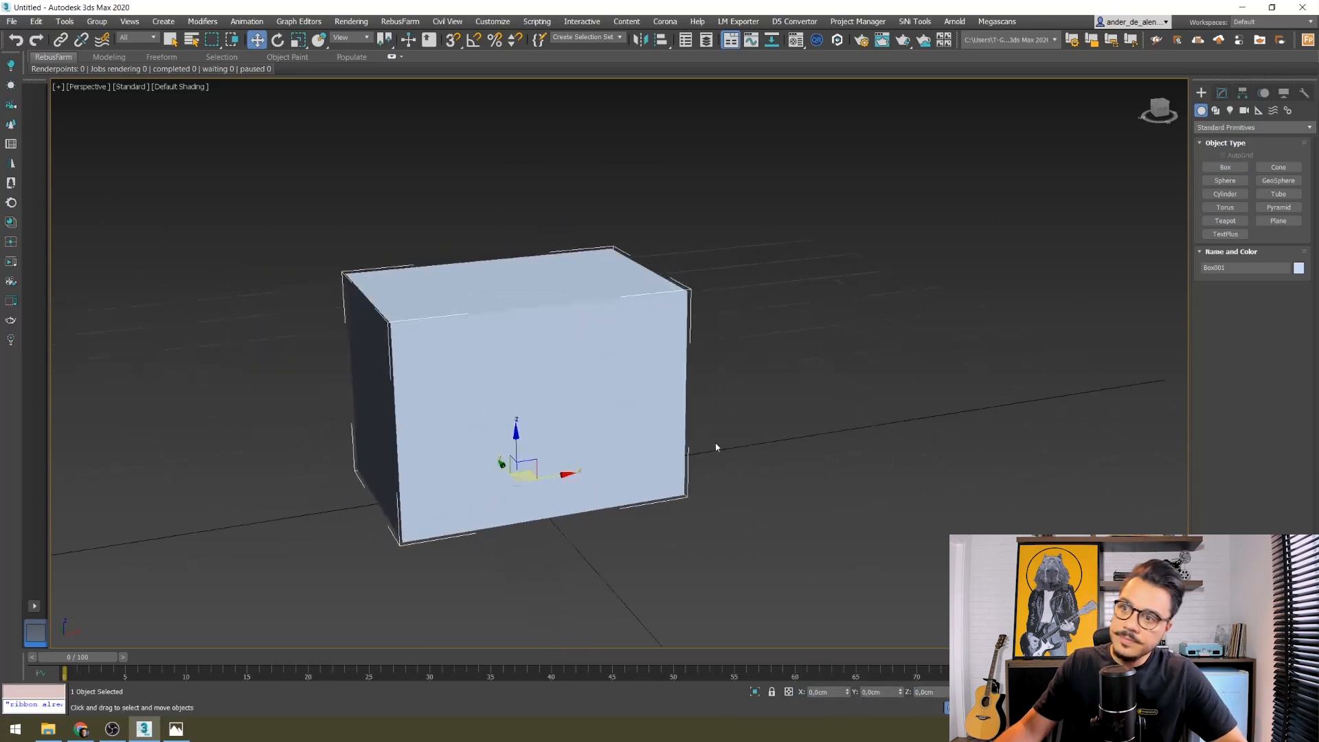
{"action": "middle_click_drag", "start_coordinate": [573, 452], "coordinate": [733, 415], "text": "alt"}
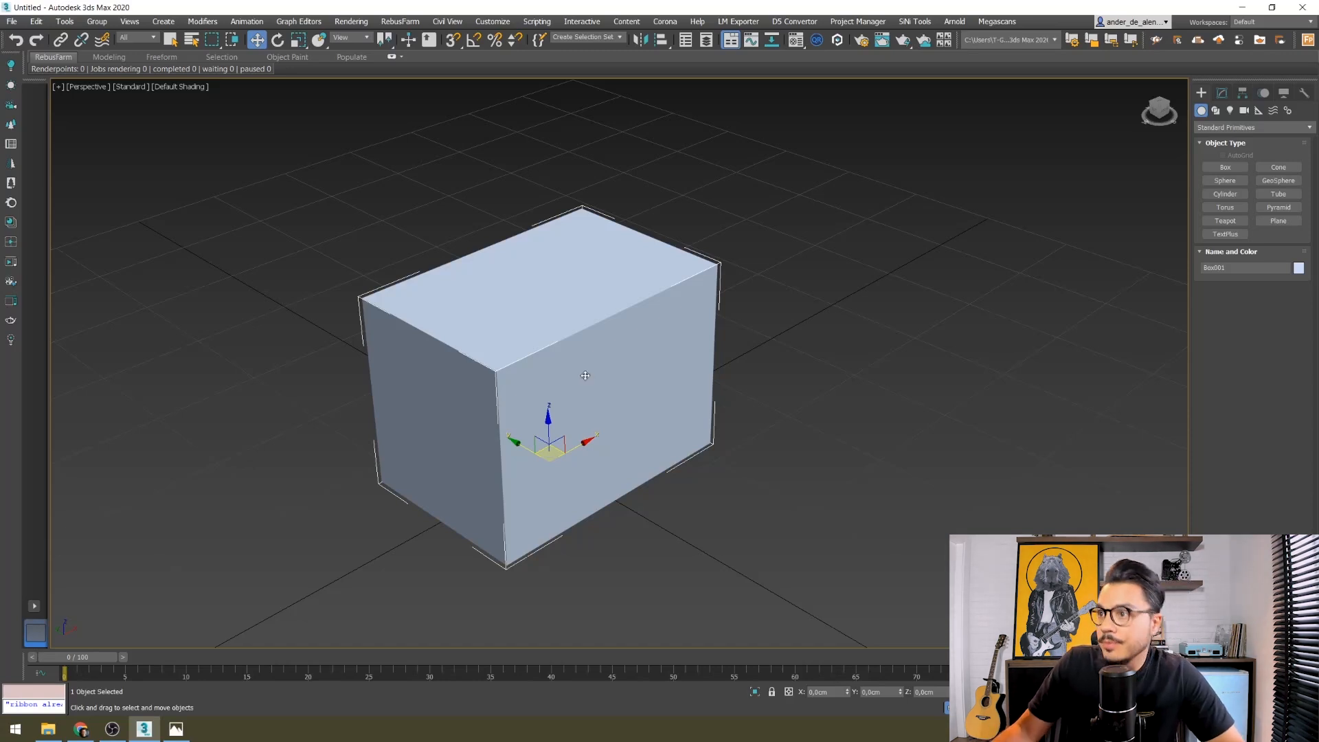
{"action": "right_click", "coordinate": [516, 334]}
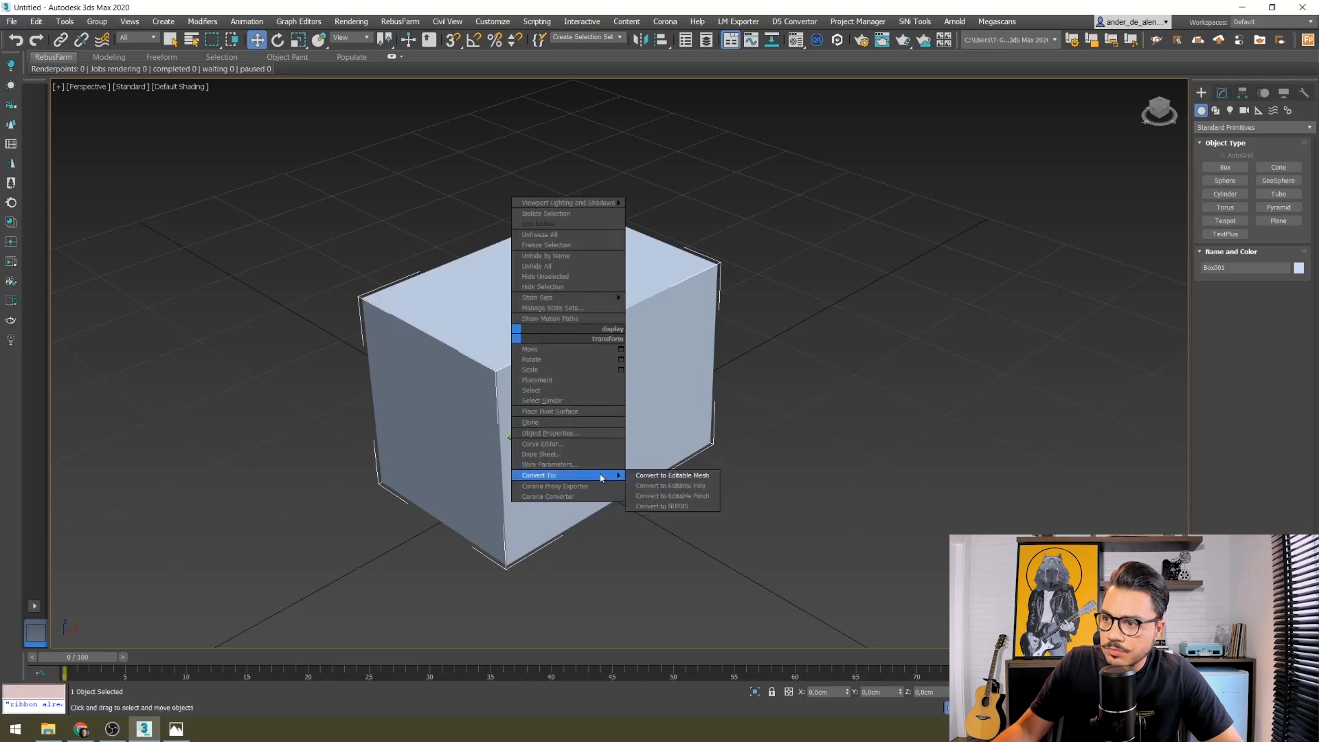
{"action": "left_click", "coordinate": [670, 485]}
- Select the top edge and both vertical edges of one short end face of the box
{"action": "left_click", "coordinate": [1231, 258]}
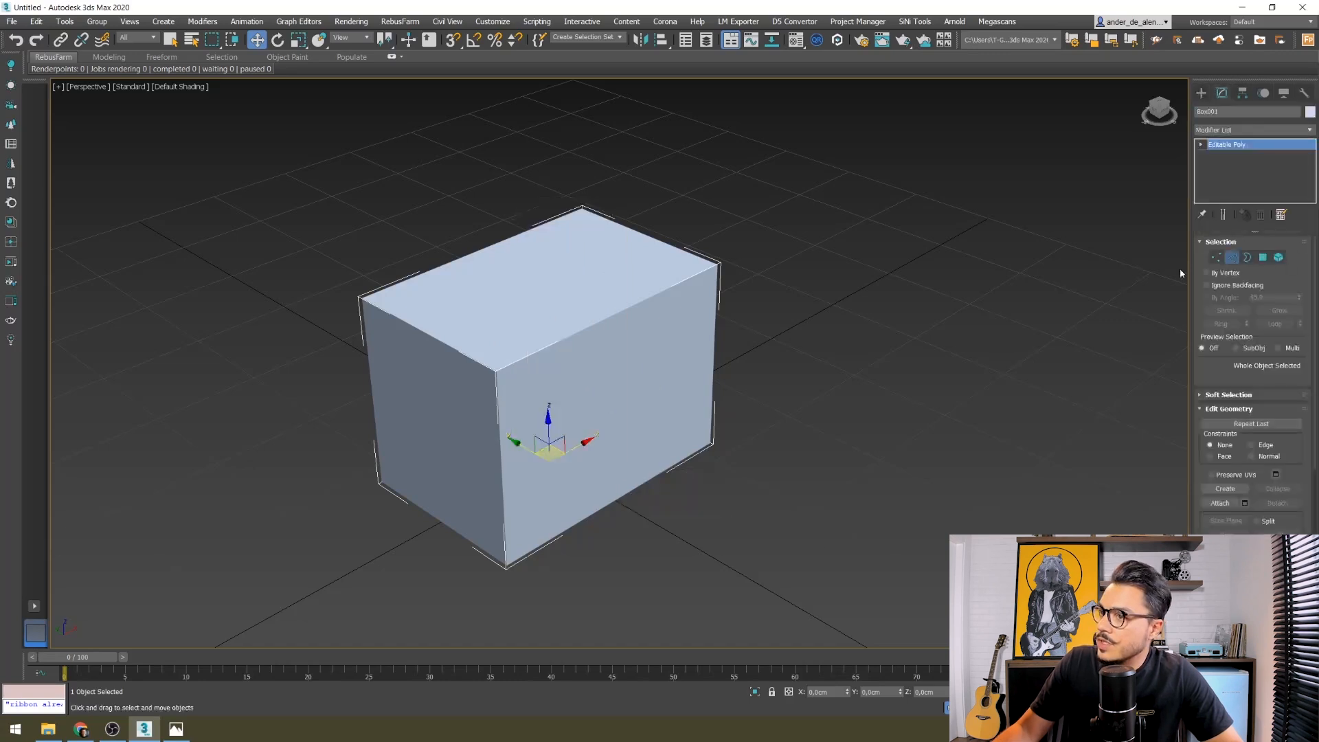
{"action": "left_click_drag", "start_coordinate": [559, 623], "coordinate": [558, 623]}
{"action": "left_click_drag", "start_coordinate": [694, 554], "coordinate": [676, 157], "text": "alt"}
{"action": "left_click_drag", "start_coordinate": [515, 268], "coordinate": [514, 268], "text": "alt"}
{"action": "middle_click_drag", "start_coordinate": [505, 509], "coordinate": [494, 506], "text": "alt"}
{"action": "left_click_drag", "start_coordinate": [430, 564], "coordinate": [451, 497], "text": "alt"}
{"action": "left_click_drag", "start_coordinate": [767, 605], "coordinate": [591, 216], "text": "alt"}
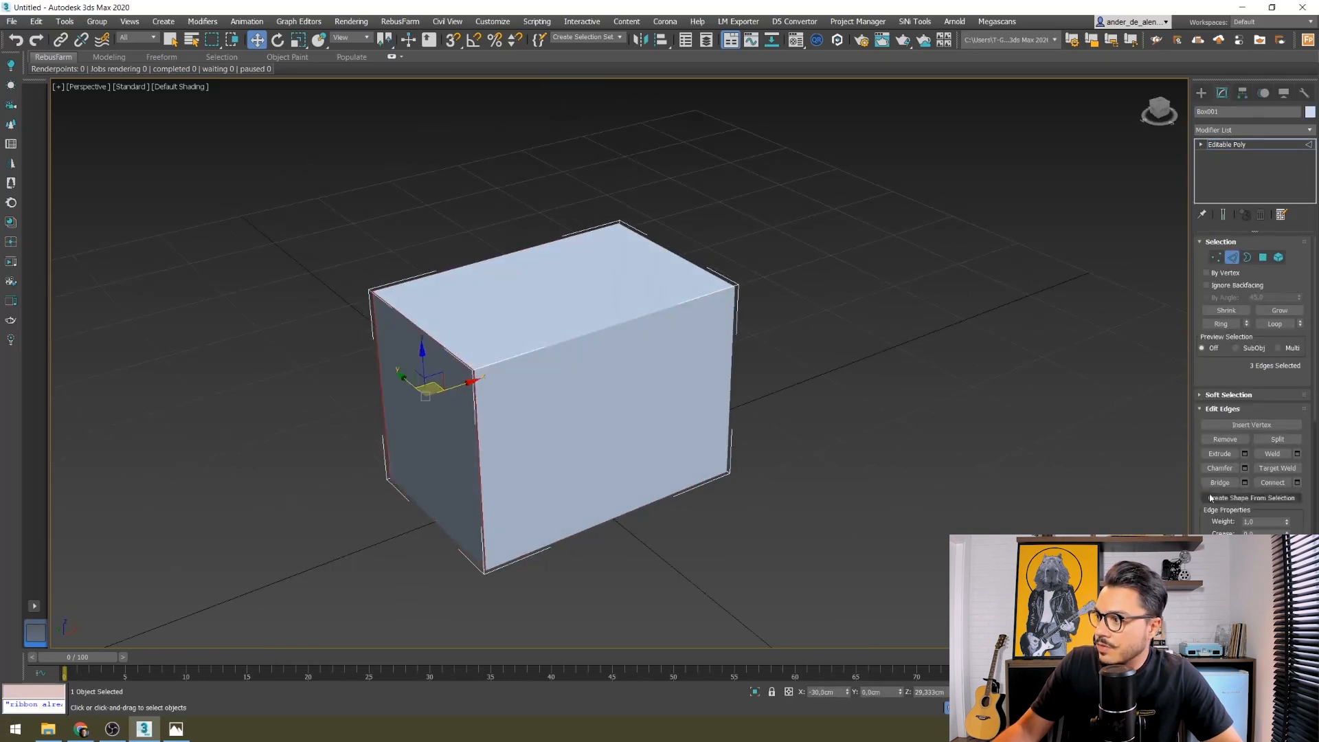
- Create a linear shape named ESTRUTURA from the selected edges
{"action": "left_click", "coordinate": [1250, 499]}
{"action": "left_click", "coordinate": [670, 373]}
{"action": "double_click", "coordinate": [659, 354]}
{"action": "type", "text": "ESTRUTURA"}
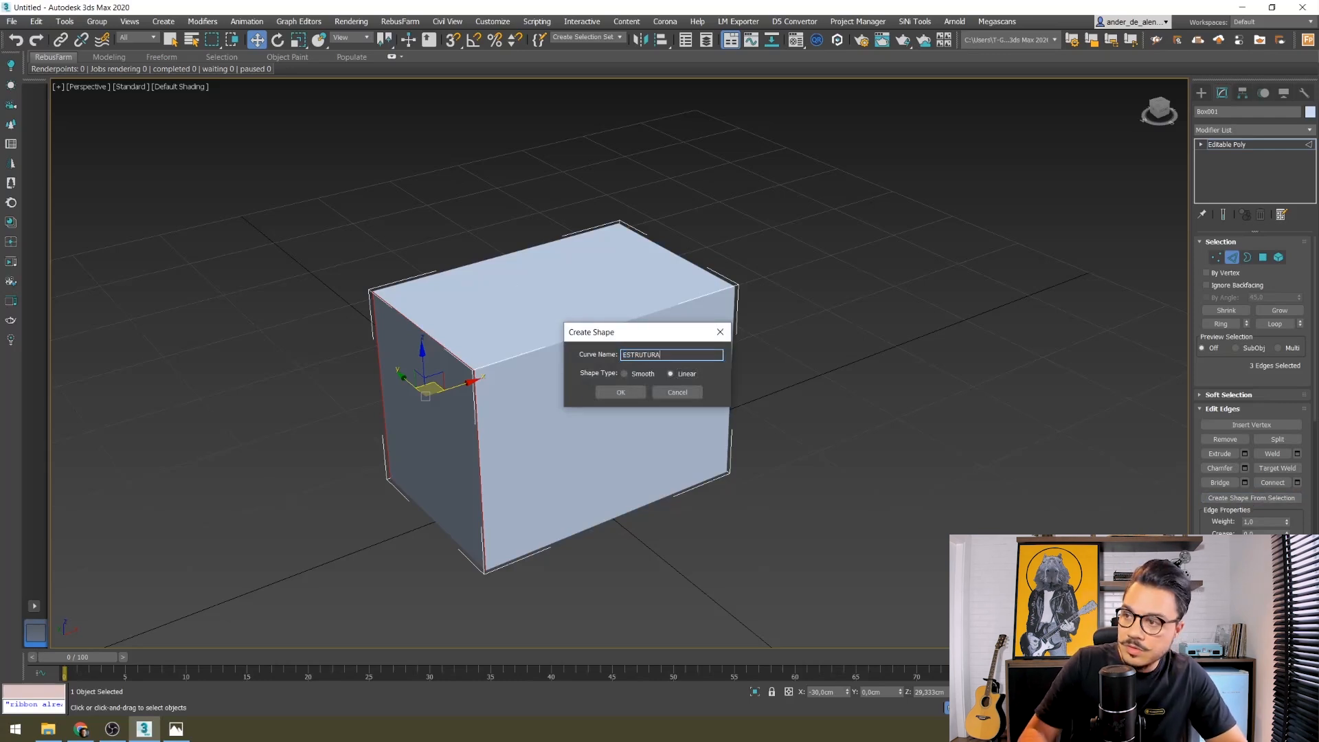
{"action": "key", "text": "Return"}
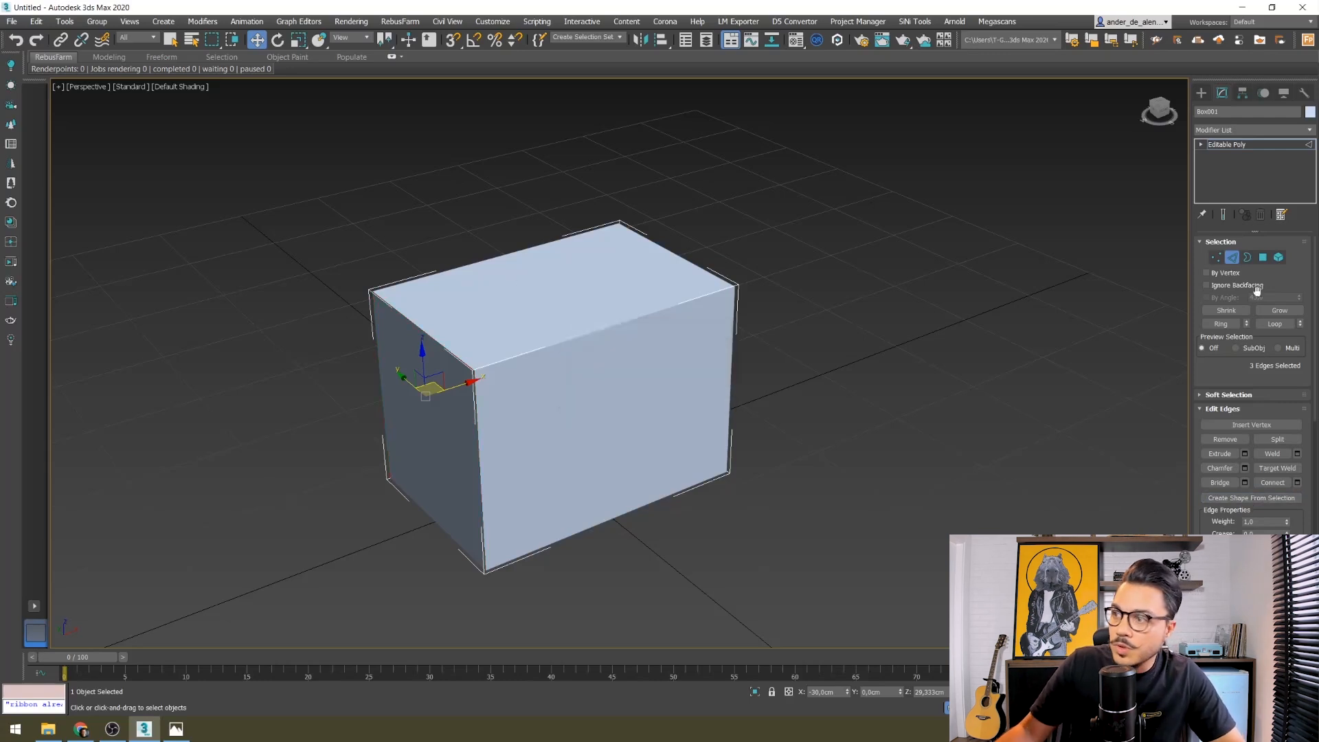
- Leave edge editing, select the ESTRUTURA spline and enable its thickness in the renderer and viewport
{"action": "left_click", "coordinate": [1235, 256]}
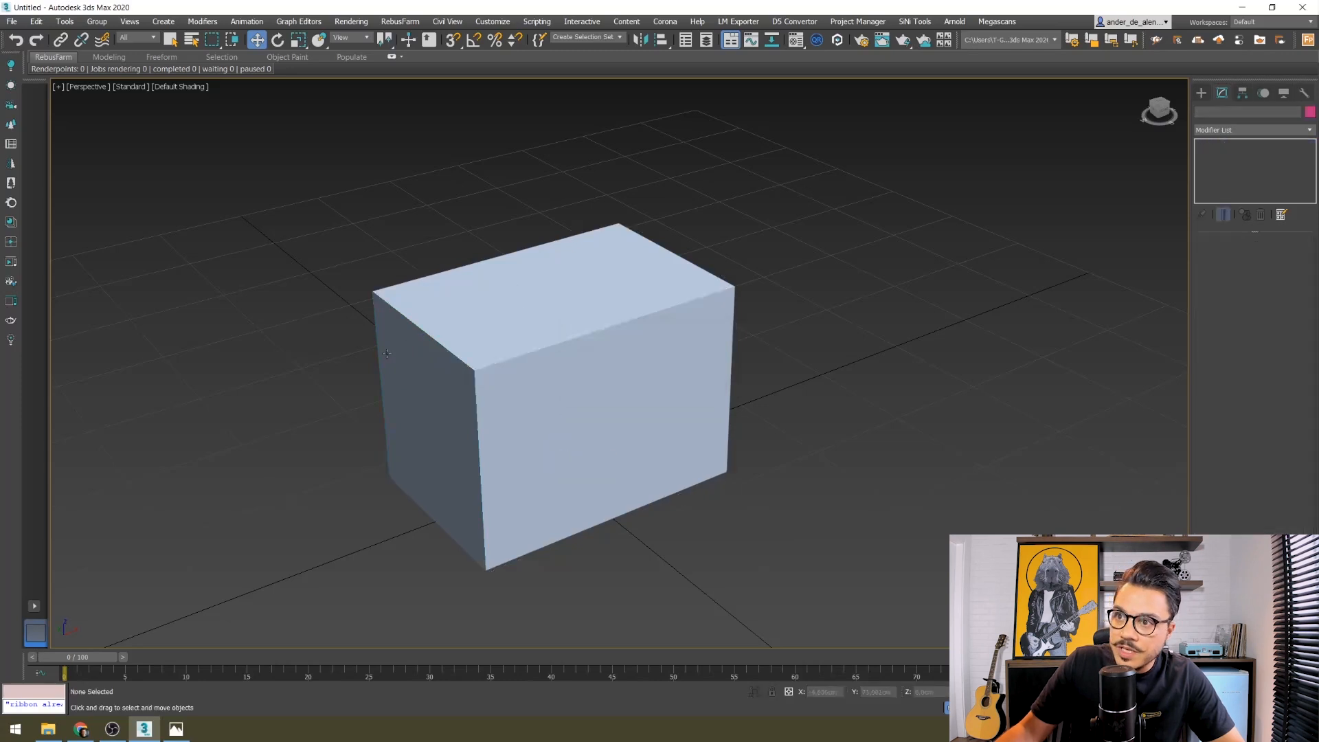
{"action": "left_click_drag", "start_coordinate": [599, 459], "coordinate": [931, 389]}
{"action": "key", "text": "ctrl+z"}
{"action": "left_click", "coordinate": [446, 202]}
{"action": "key", "text": "ctrl+a"}
{"action": "left_click", "coordinate": [620, 296], "text": "alt"}
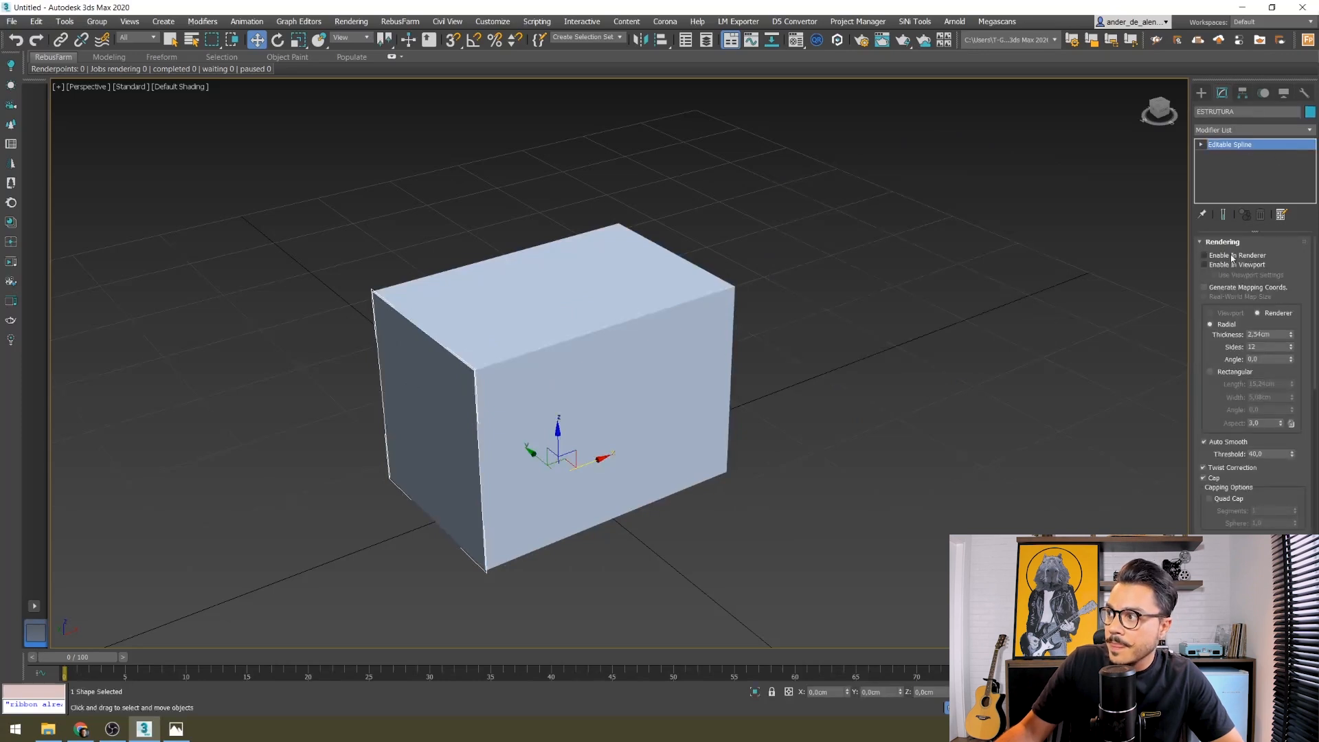
{"action": "left_click", "coordinate": [1205, 265]}
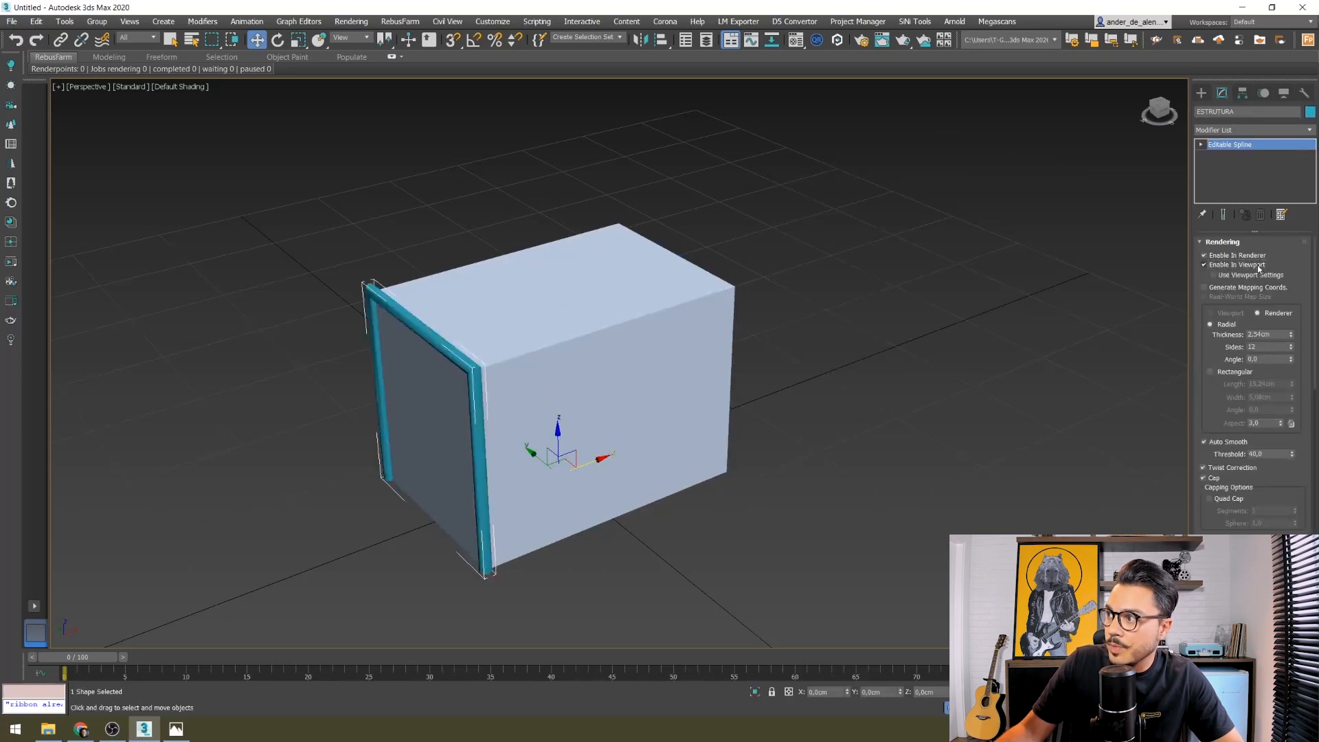
- Give the ESTRUTURA spline a rectangular cross-section with length 2 cm and width 2 cm
{"action": "left_click", "coordinate": [1210, 372]}
{"action": "double_click", "coordinate": [1273, 384]}
{"action": "type", "text": "2"}
{"action": "key", "text": "Return"}
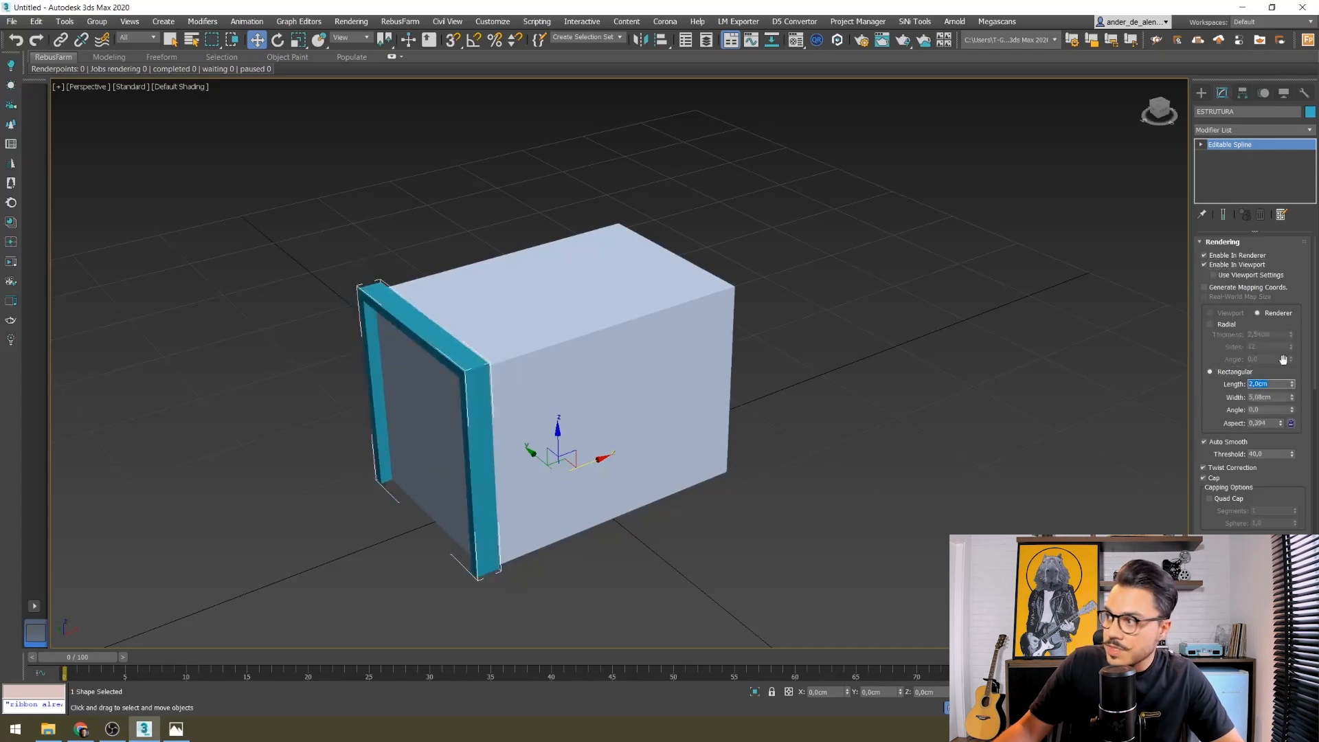
{"action": "left_click", "coordinate": [1259, 402]}
{"action": "double_click", "coordinate": [1265, 398]}
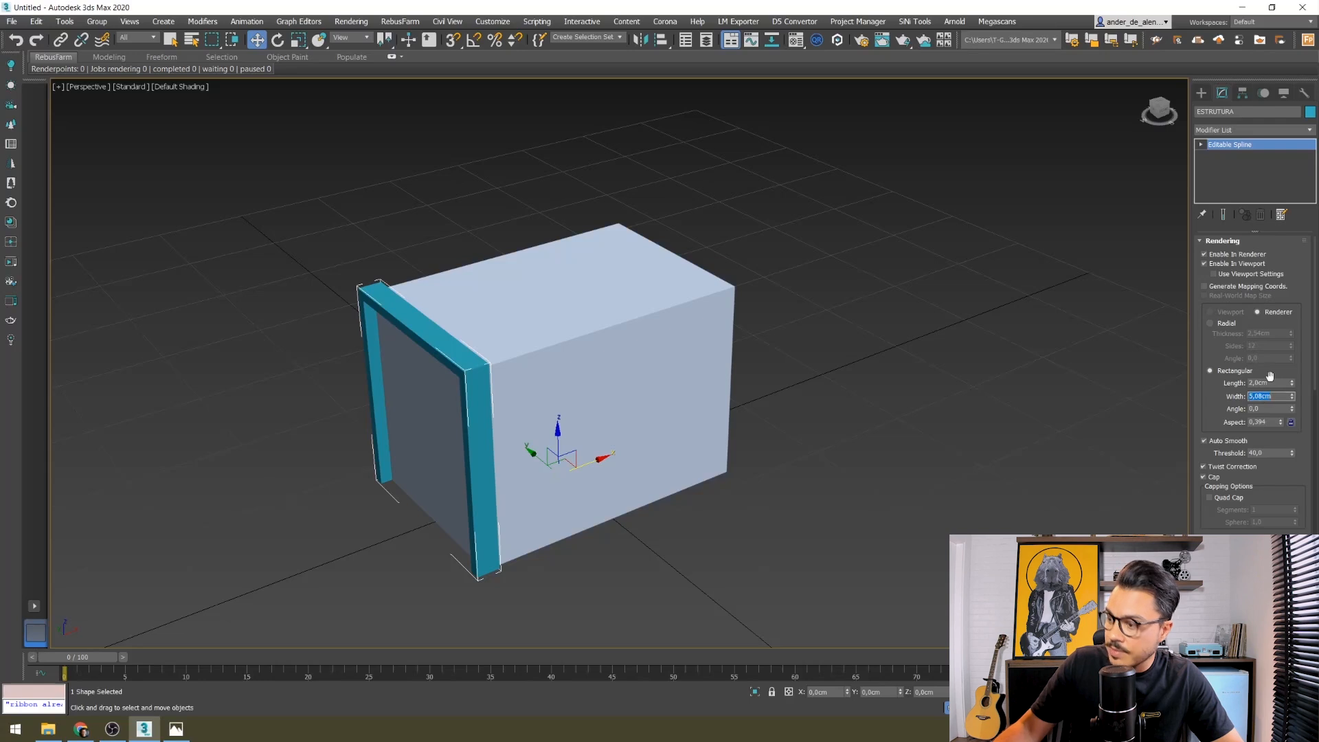
{"action": "type", "text": "2"}
{"action": "key", "text": "Return"}
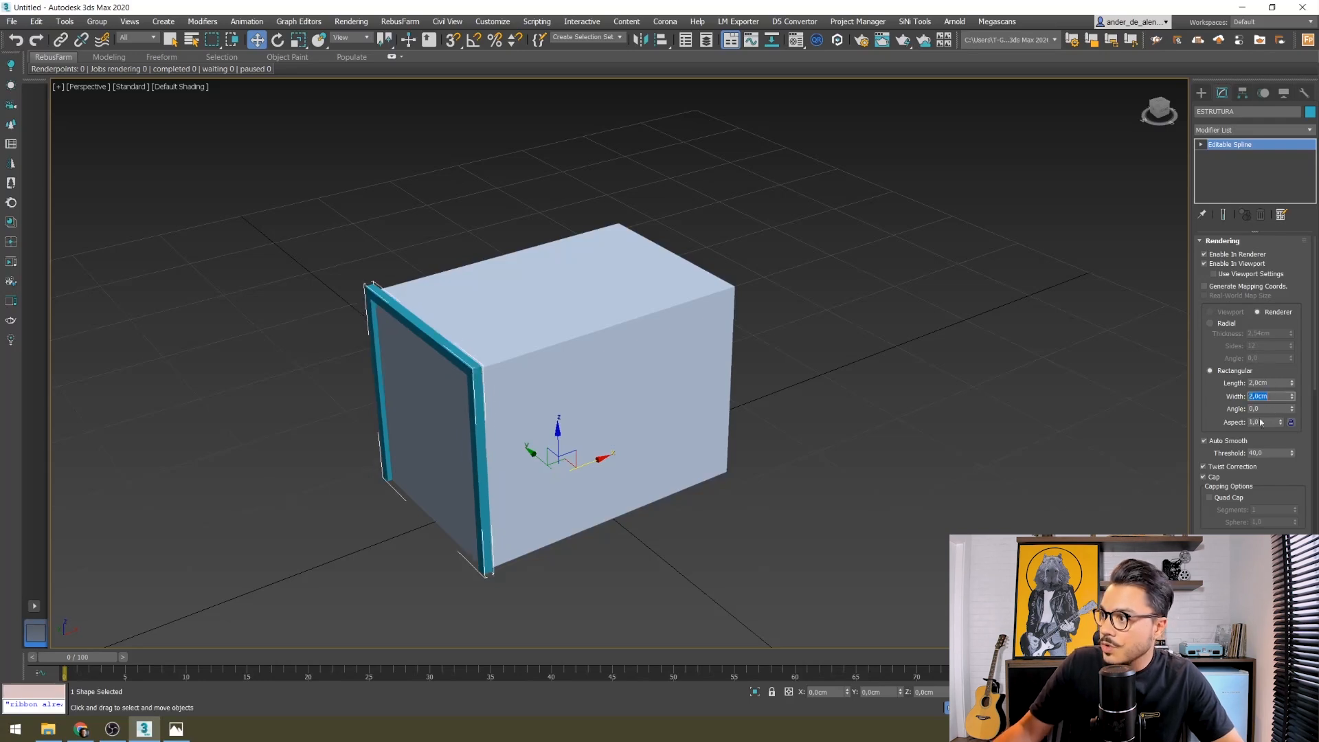
- Convert the ESTRUTURA spline to an Editable Poly
{"action": "mouse_move", "coordinate": [409, 380]}
{"action": "middle_mouse_down", "text": "alt"}
{"action": "mouse_move", "coordinate": [451, 344]}
{"action": "mouse_move", "coordinate": [415, 366]}
{"action": "middle_mouse_up", "text": "alt"}
{"action": "scroll", "coordinate": [440, 362], "scroll_direction": "up", "scroll_amount": 3}
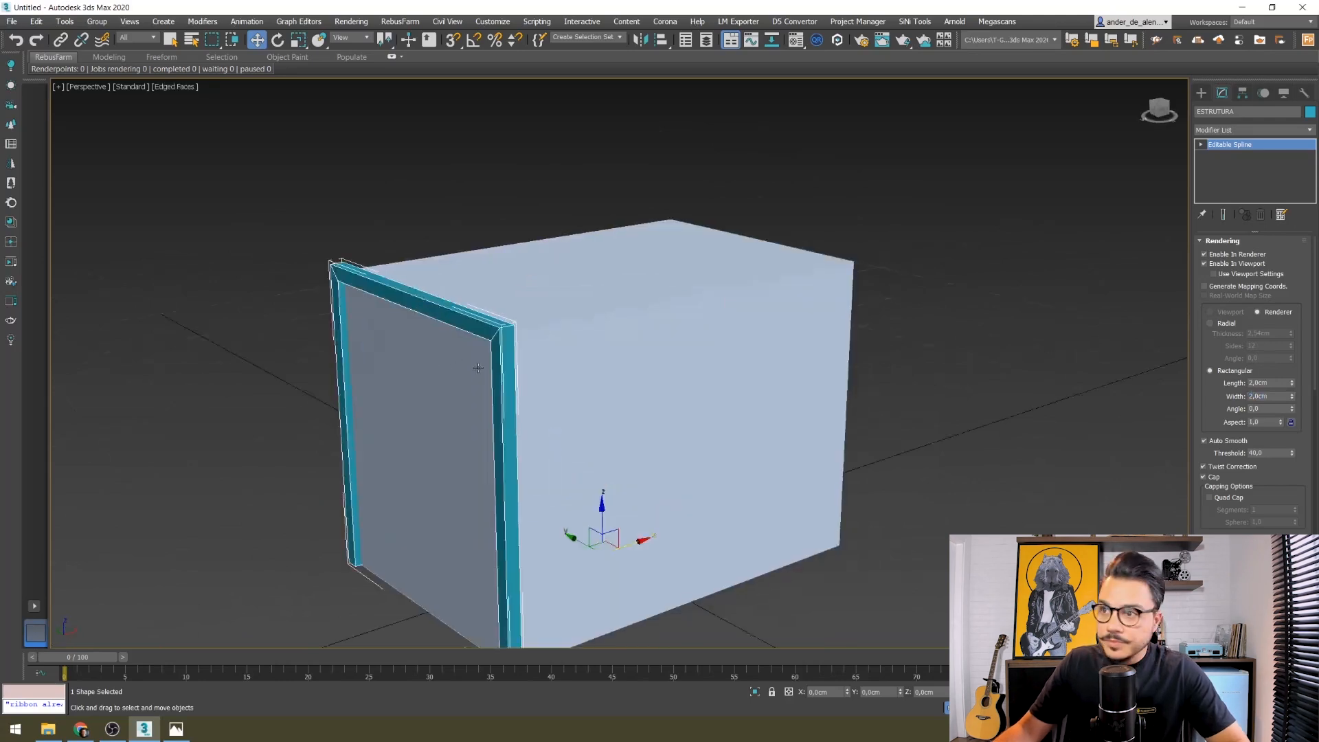
{"action": "scroll", "coordinate": [541, 300], "scroll_direction": "down", "scroll_amount": 3}
{"action": "right_click", "coordinate": [540, 299]}
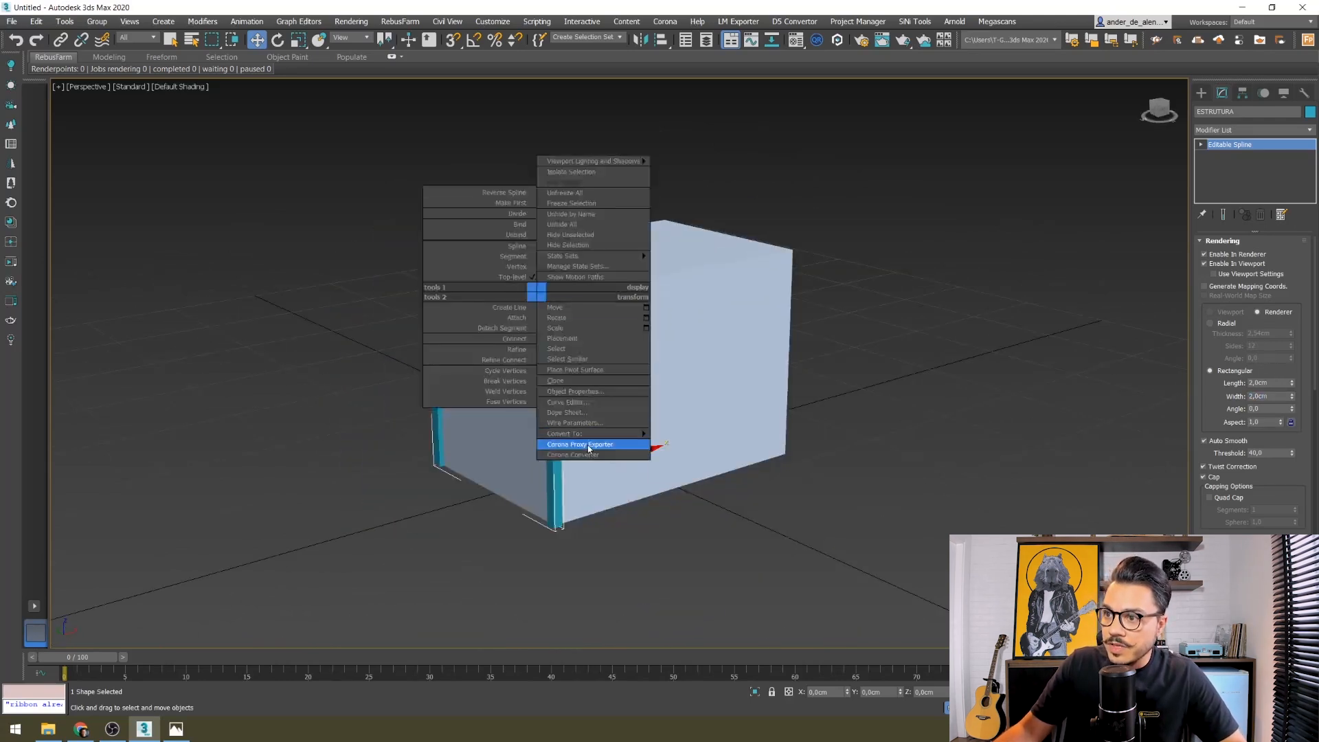
{"action": "mouse_move", "coordinate": [599, 435]}
{"action": "left_click", "coordinate": [685, 453]}
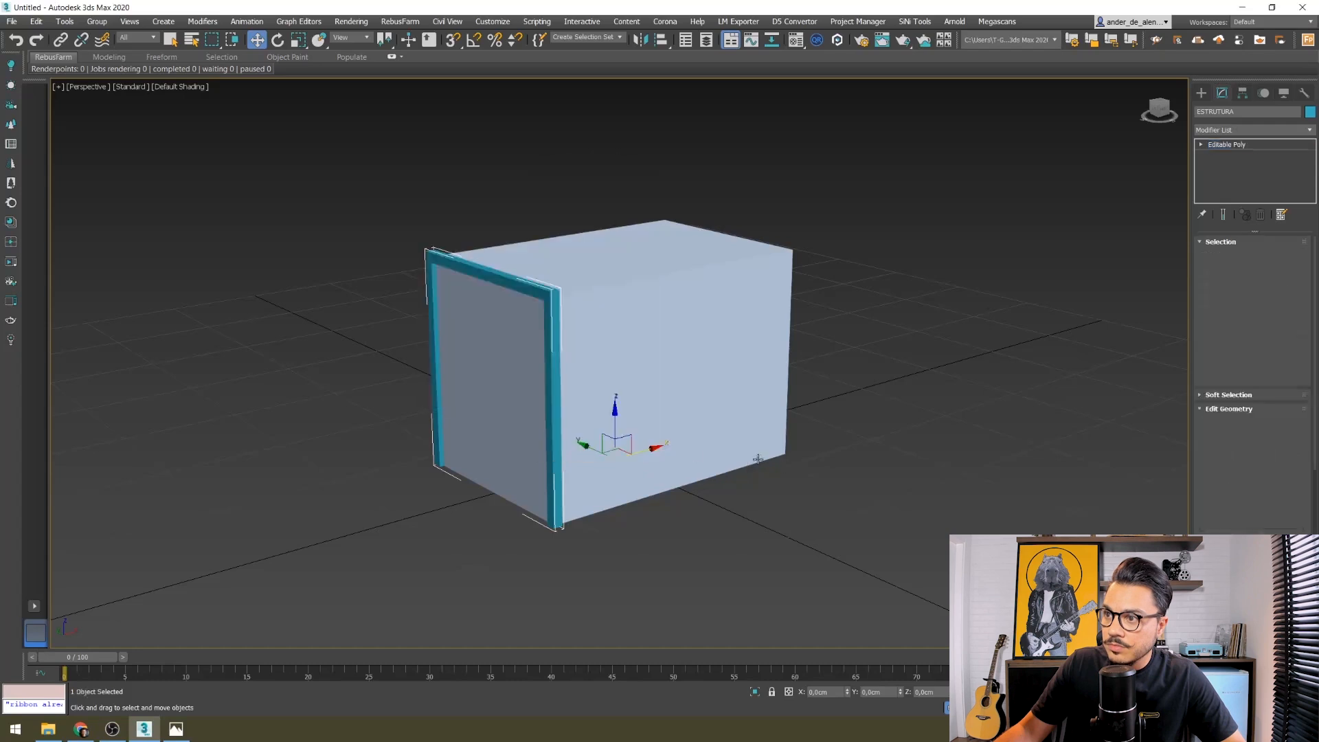
- Select the reference box and hide it, leaving only the leg frame in view
{"action": "middle_click_drag", "start_coordinate": [775, 510], "coordinate": [813, 489], "text": "alt"}
{"action": "middle_click_drag", "start_coordinate": [646, 415], "coordinate": [707, 386], "text": "alt"}
{"action": "left_click", "coordinate": [686, 312]}
{"action": "left_click", "coordinate": [1284, 93]}
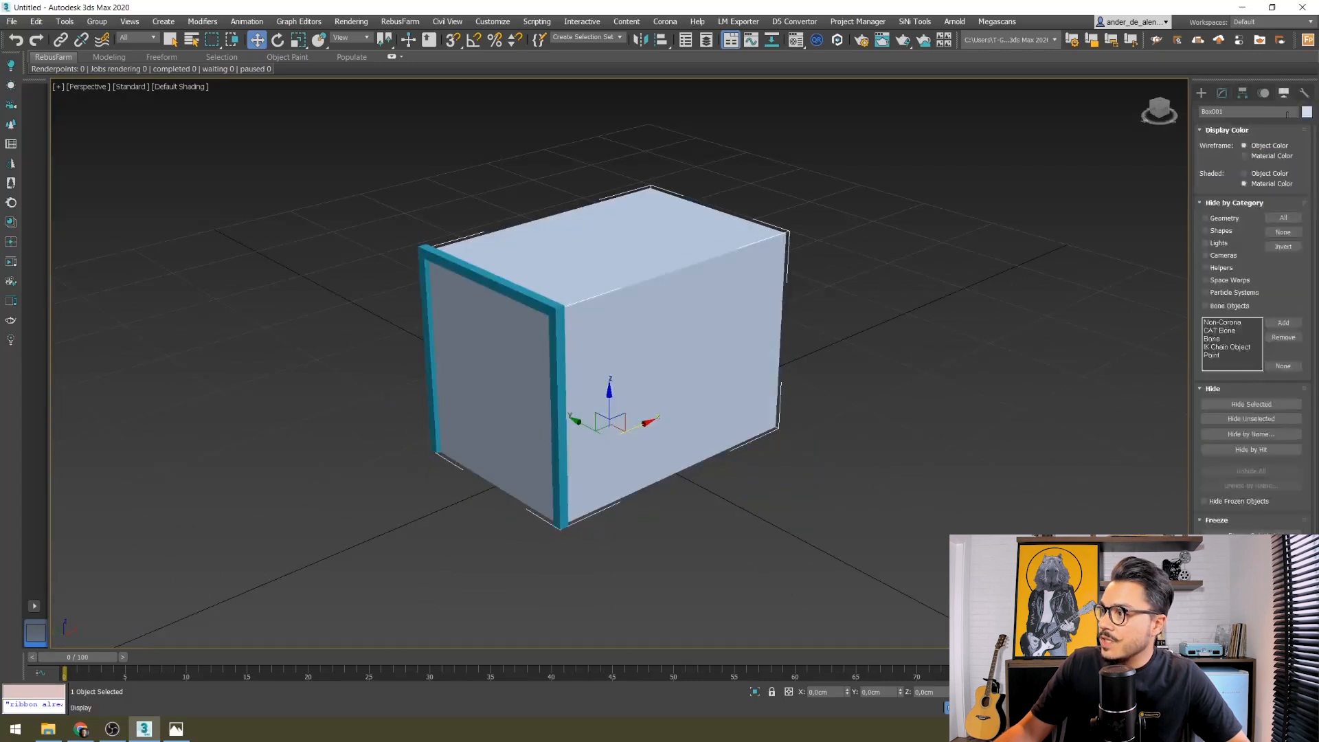
{"action": "left_click", "coordinate": [1281, 406]}
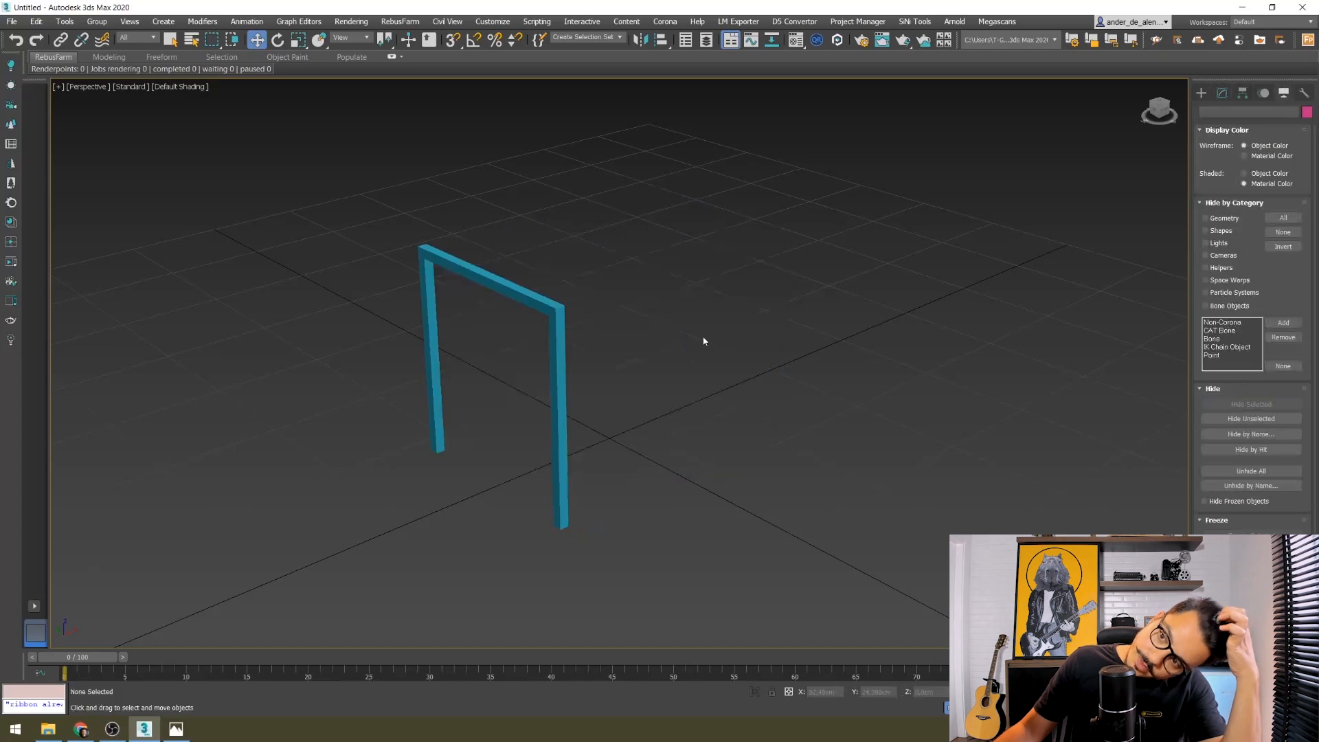
- Select the ESTRUTURA frame, show it from the top, and select its whole mesh at Element level with selected faces unshaded
{"action": "key", "text": "F3"}
{"action": "key", "text": "F3"}
{"action": "left_click_drag", "start_coordinate": [568, 252], "coordinate": [518, 301]}
{"action": "key", "text": "t"}
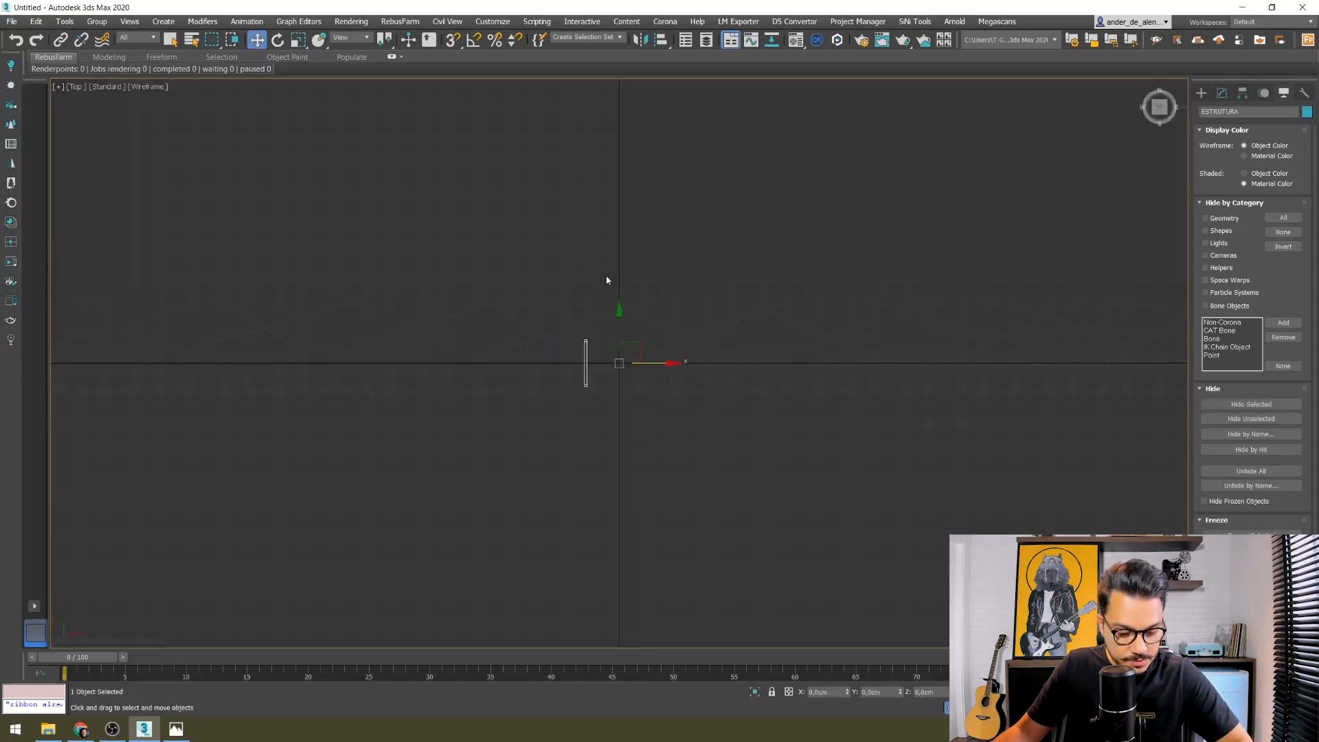
{"action": "middle_click_drag", "start_coordinate": [806, 295], "coordinate": [777, 298]}
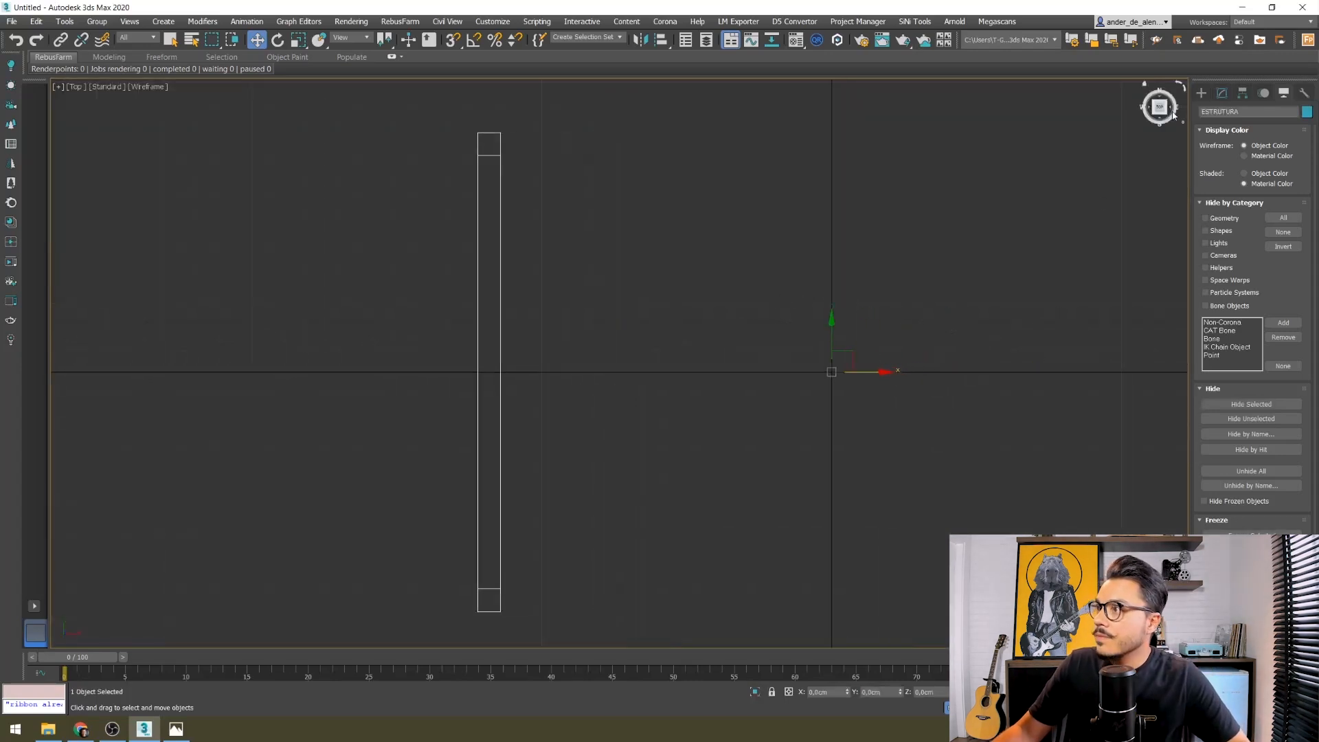
{"action": "left_click", "coordinate": [1222, 93]}
{"action": "left_click", "coordinate": [1279, 259]}
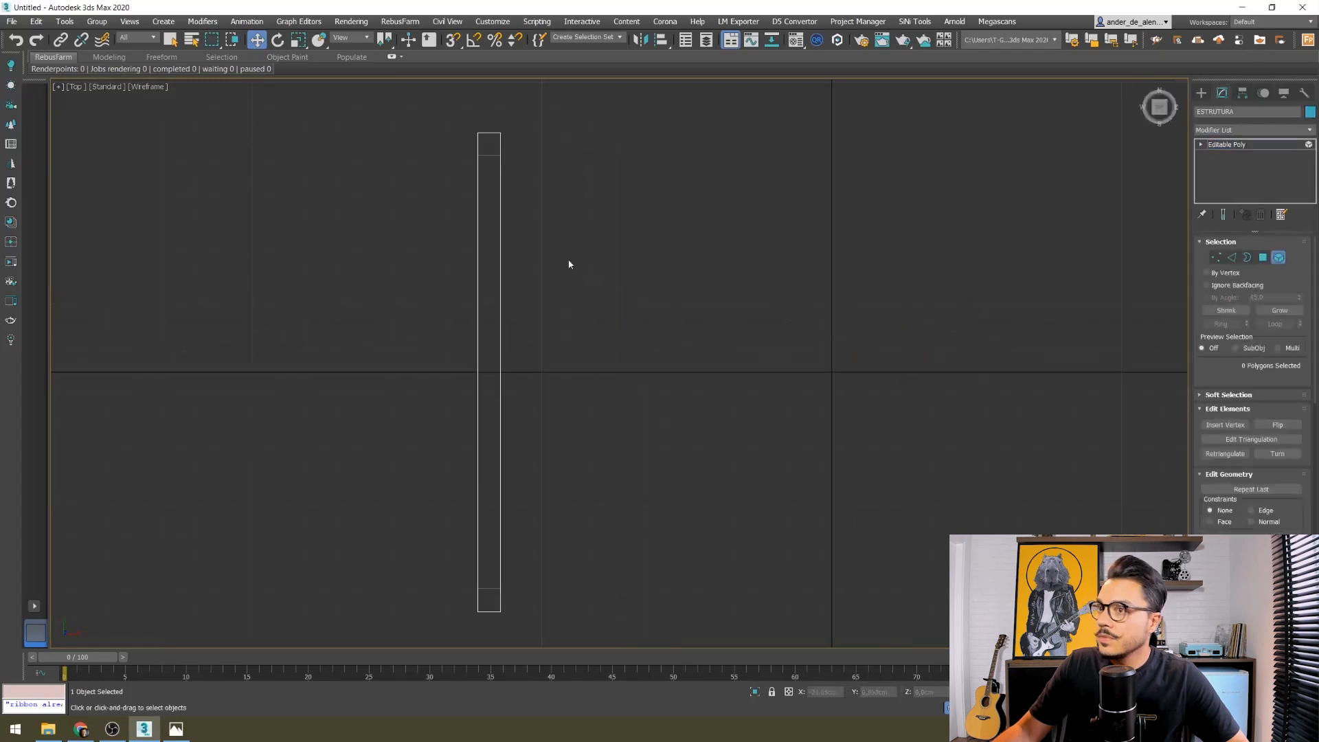
{"action": "left_click_drag", "start_coordinate": [569, 265], "coordinate": [171, 424]}
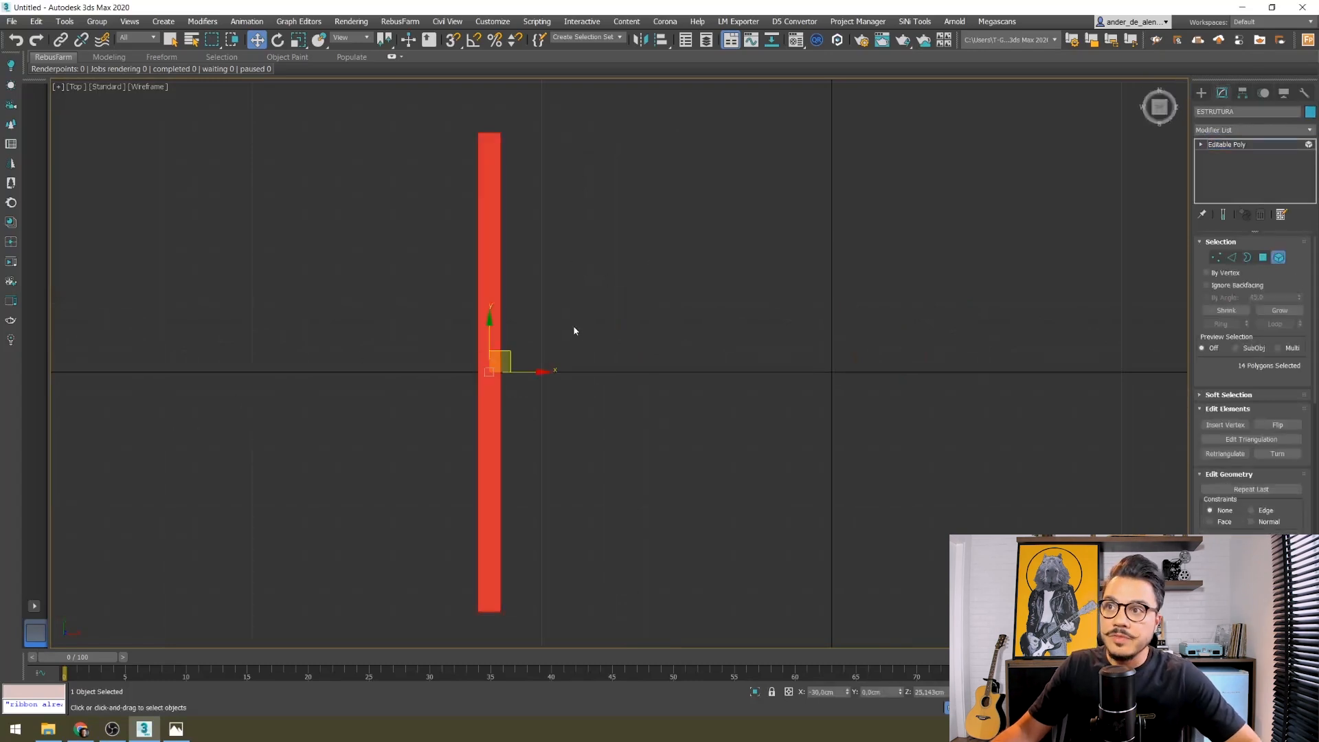
{"action": "key", "text": "F2"}
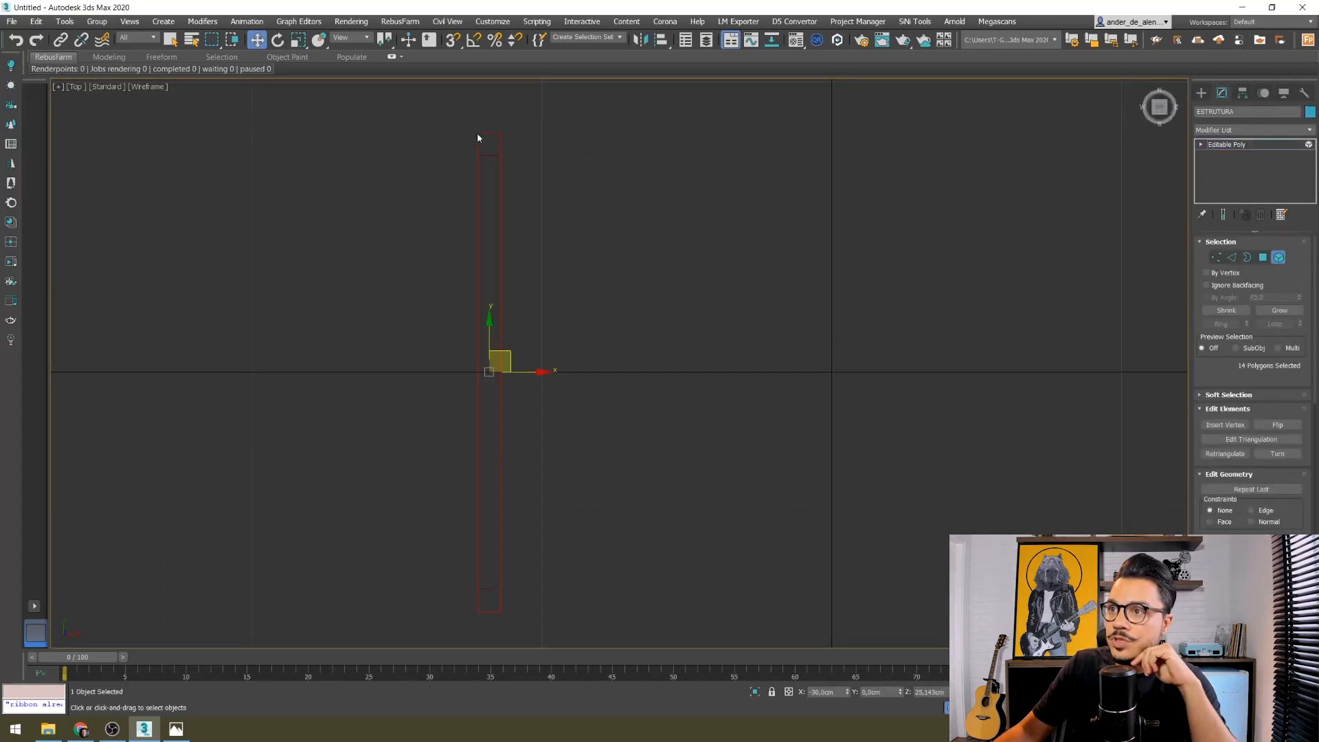
{"action": "middle_click_drag", "start_coordinate": [630, 265], "coordinate": [629, 277]}
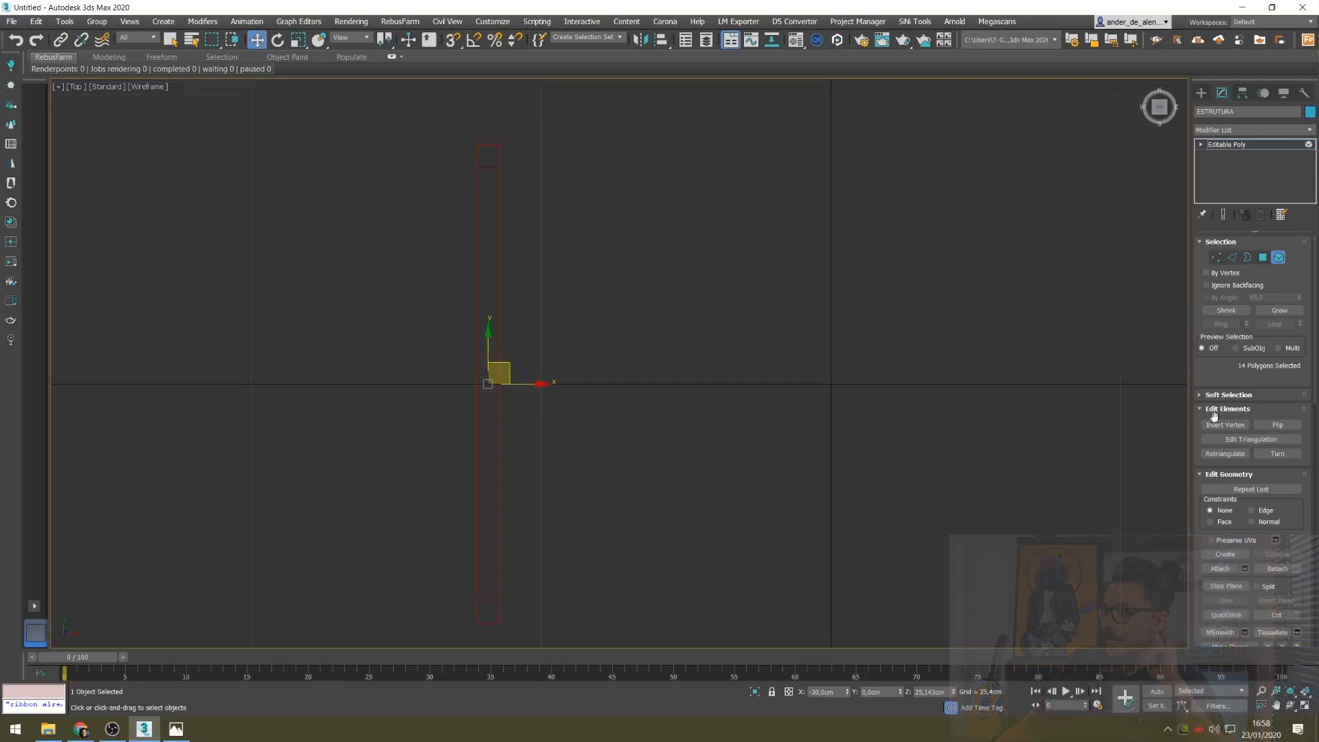
- Activate a Slice Plane on the selected element and rotate it with angle snap so it stands perpendicular to the frame's top bar
{"action": "left_click_drag", "start_coordinate": [1213, 377], "coordinate": [1222, 352]}
{"action": "left_click", "coordinate": [1230, 560]}
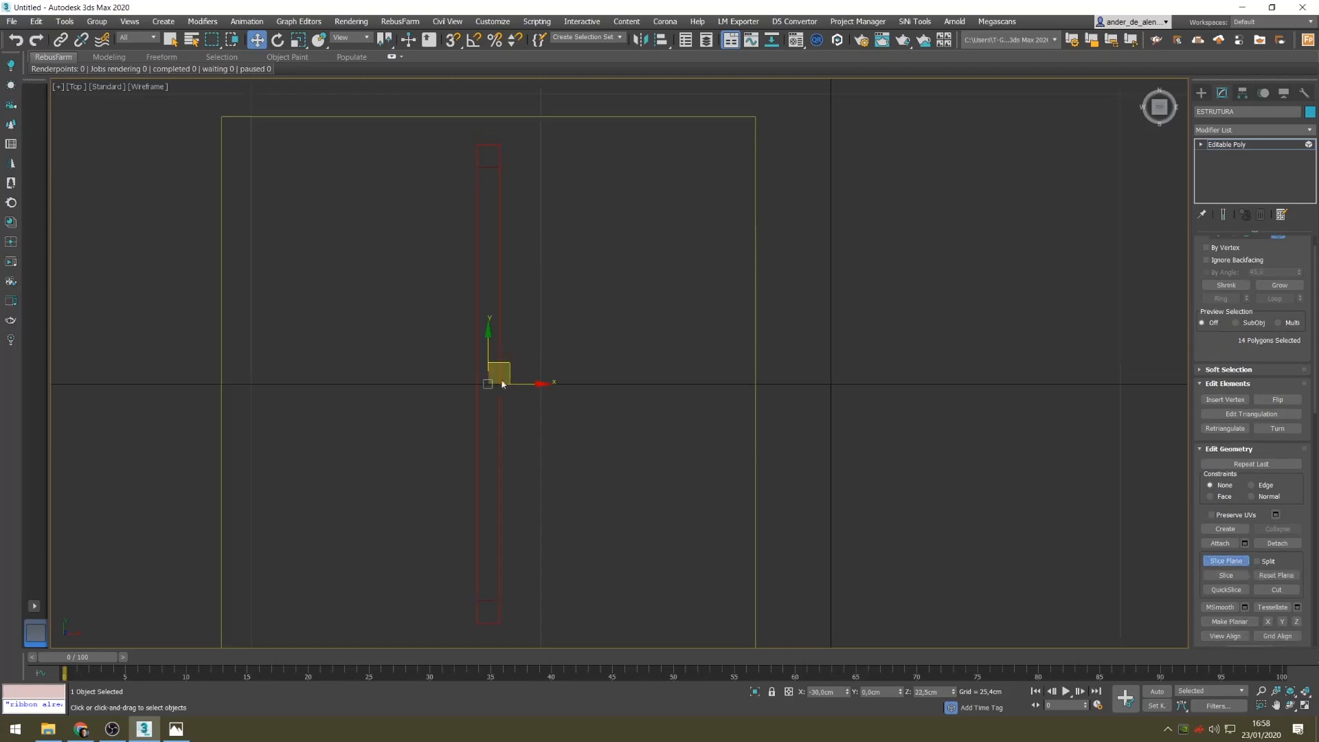
{"action": "key", "text": "e"}
{"action": "left_click_drag", "start_coordinate": [488, 377], "coordinate": [456, 439]}
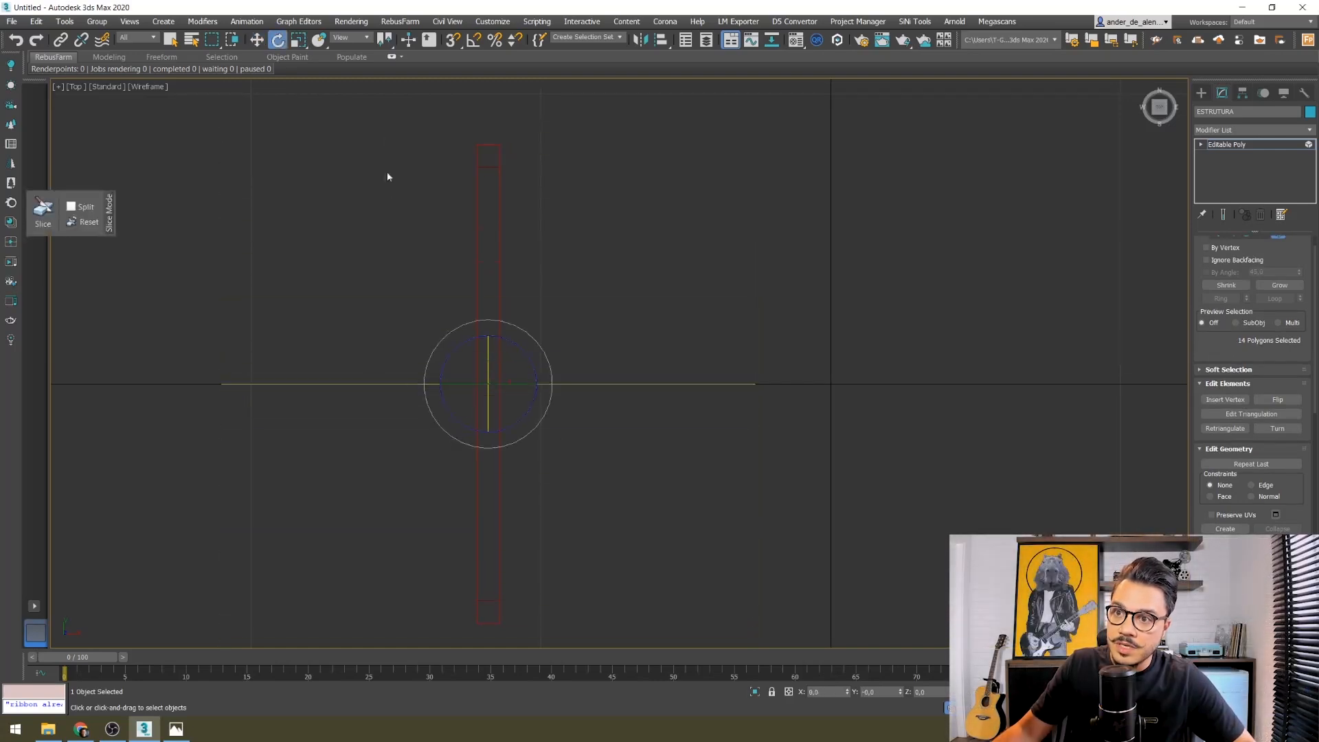
{"action": "key", "text": "ctrl+z"}
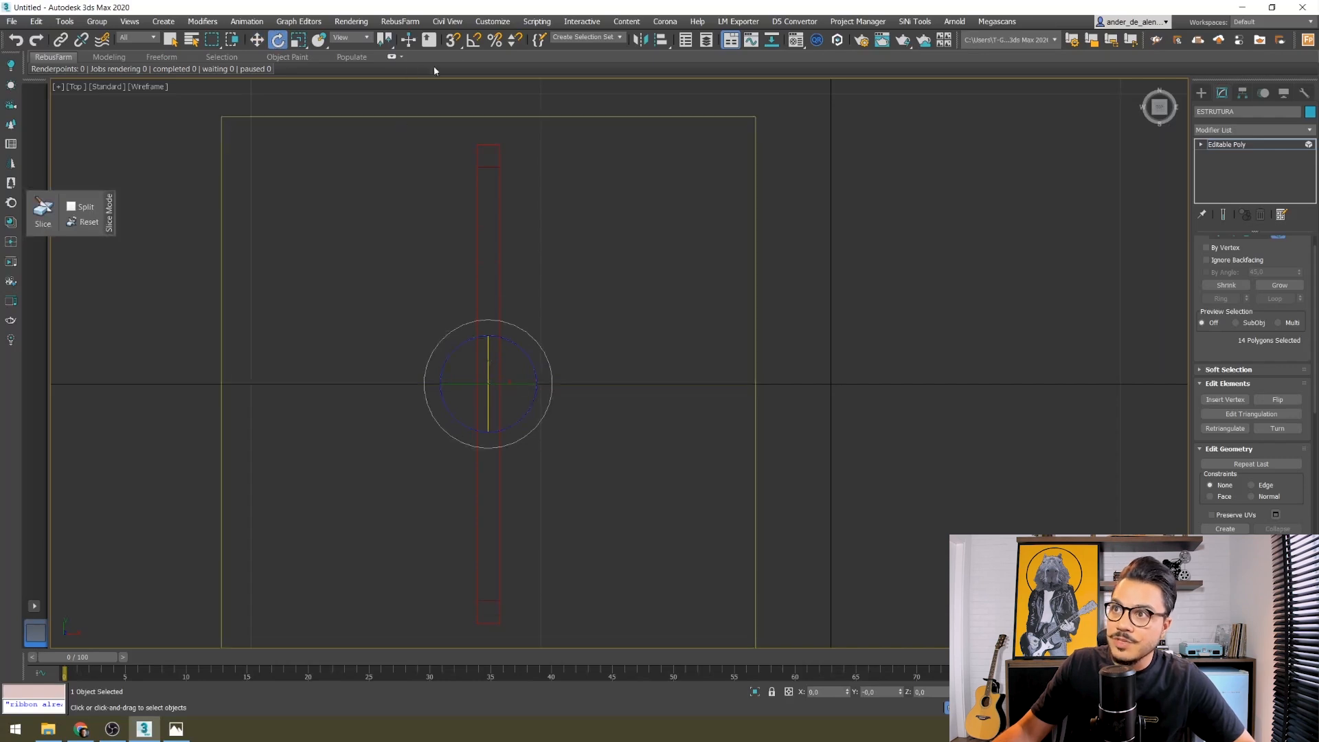
{"action": "left_click", "coordinate": [472, 42]}
{"action": "left_click_drag", "start_coordinate": [488, 368], "coordinate": [472, 409]}
{"action": "key", "text": "w"}
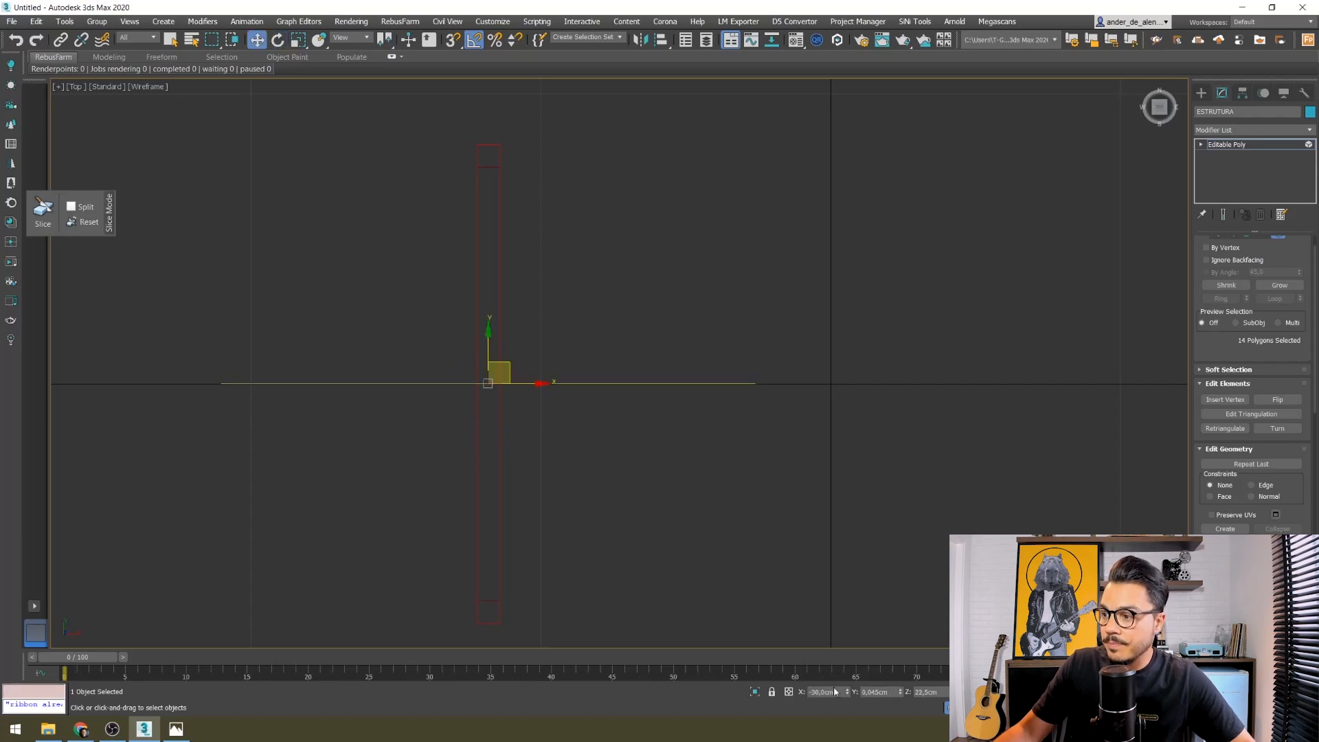
- Position the slice plane at Y 10 cm and slice the frame's top bar there
{"action": "left_click_drag", "start_coordinate": [899, 693], "coordinate": [899, 690]}
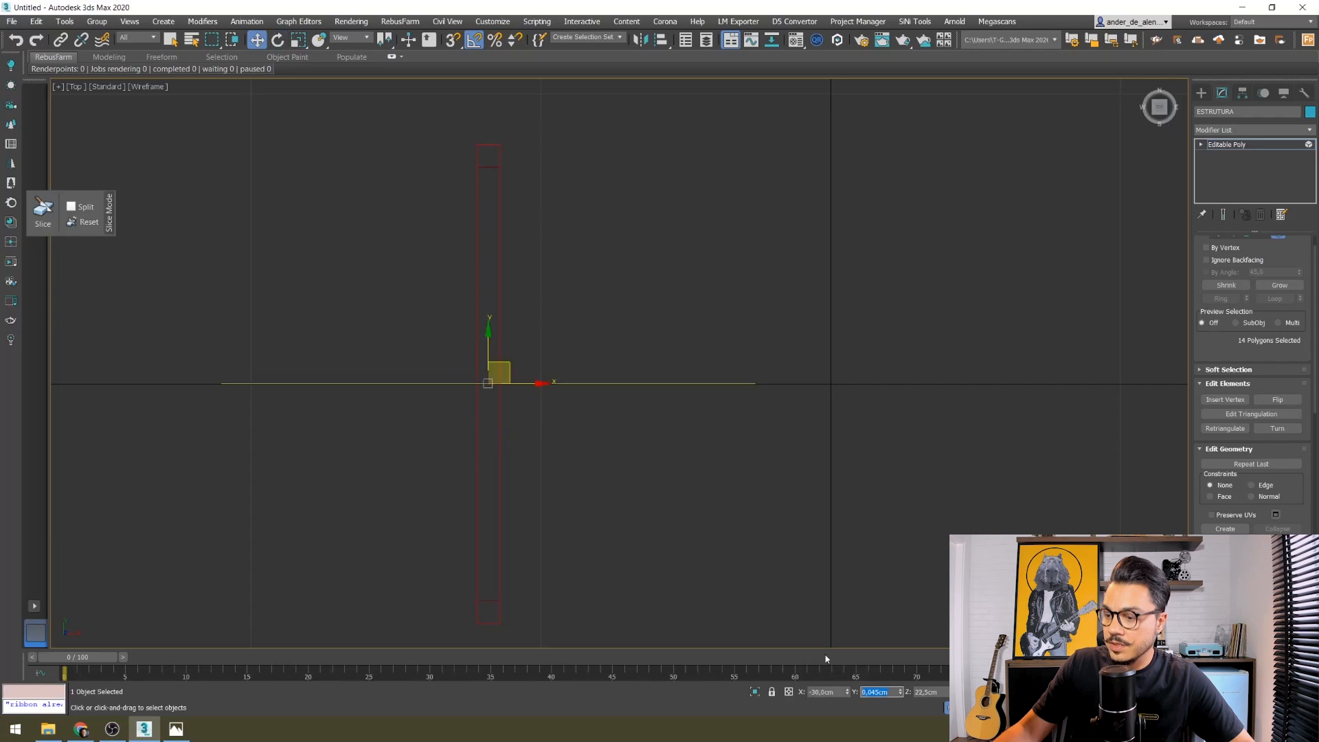
{"action": "type", "text": "20"}
{"action": "key", "text": "Return"}
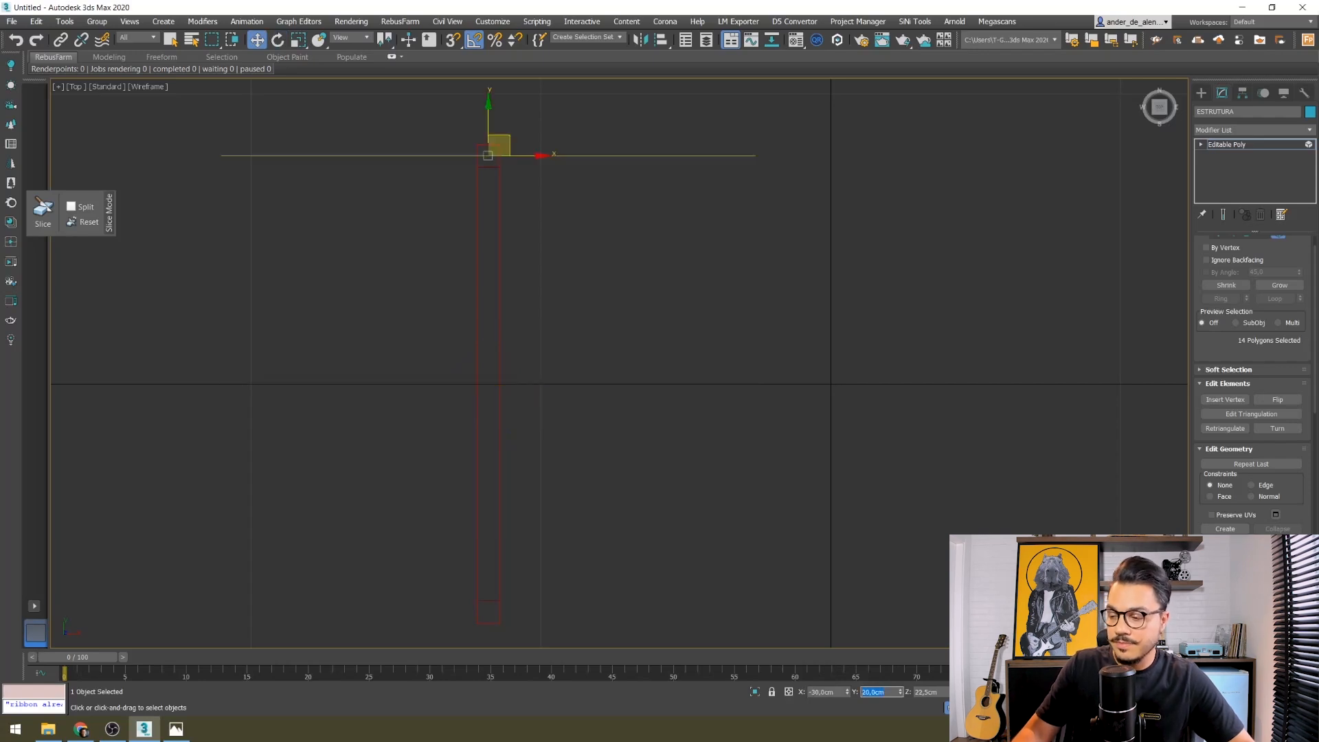
{"action": "type", "text": "10"}
{"action": "key", "text": "Return"}
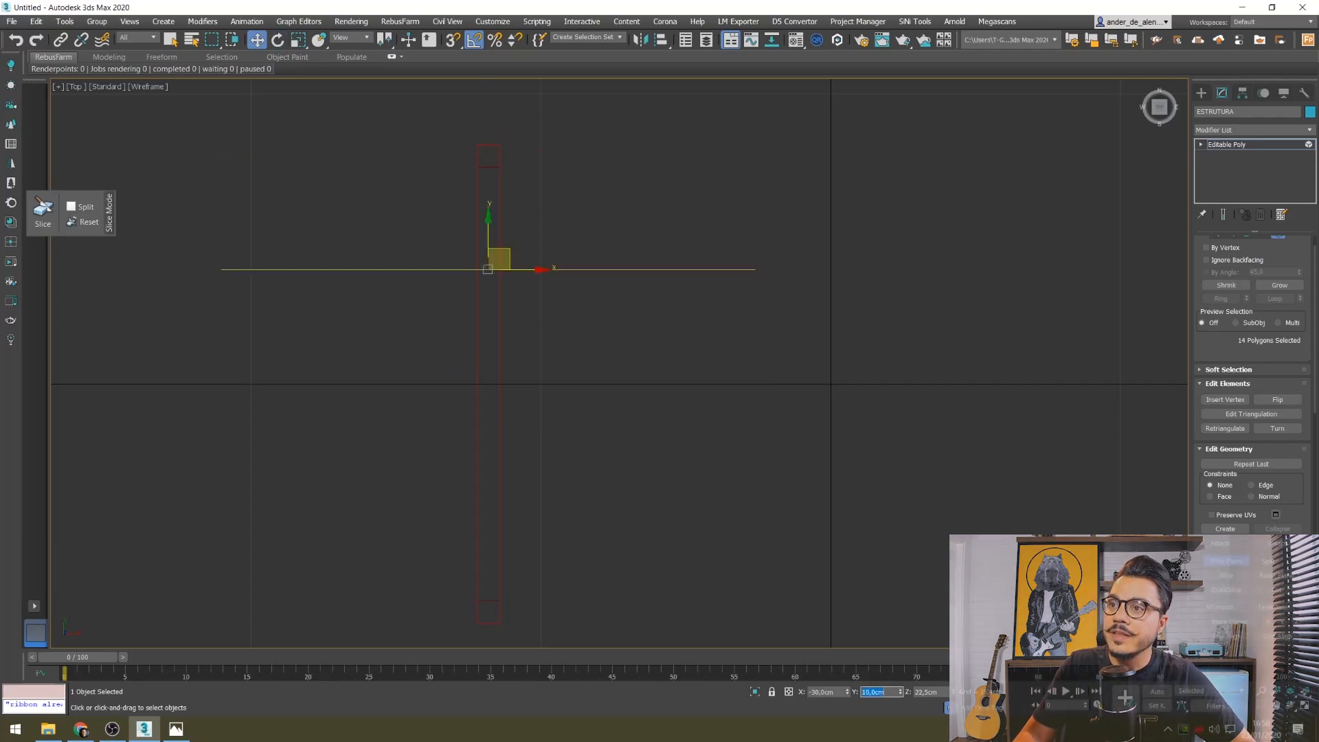
{"action": "left_click", "coordinate": [1230, 578]}
- Make a second slice across the top bar at Y 8 cm and finish using the slice plane
{"action": "left_click", "coordinate": [893, 692]}
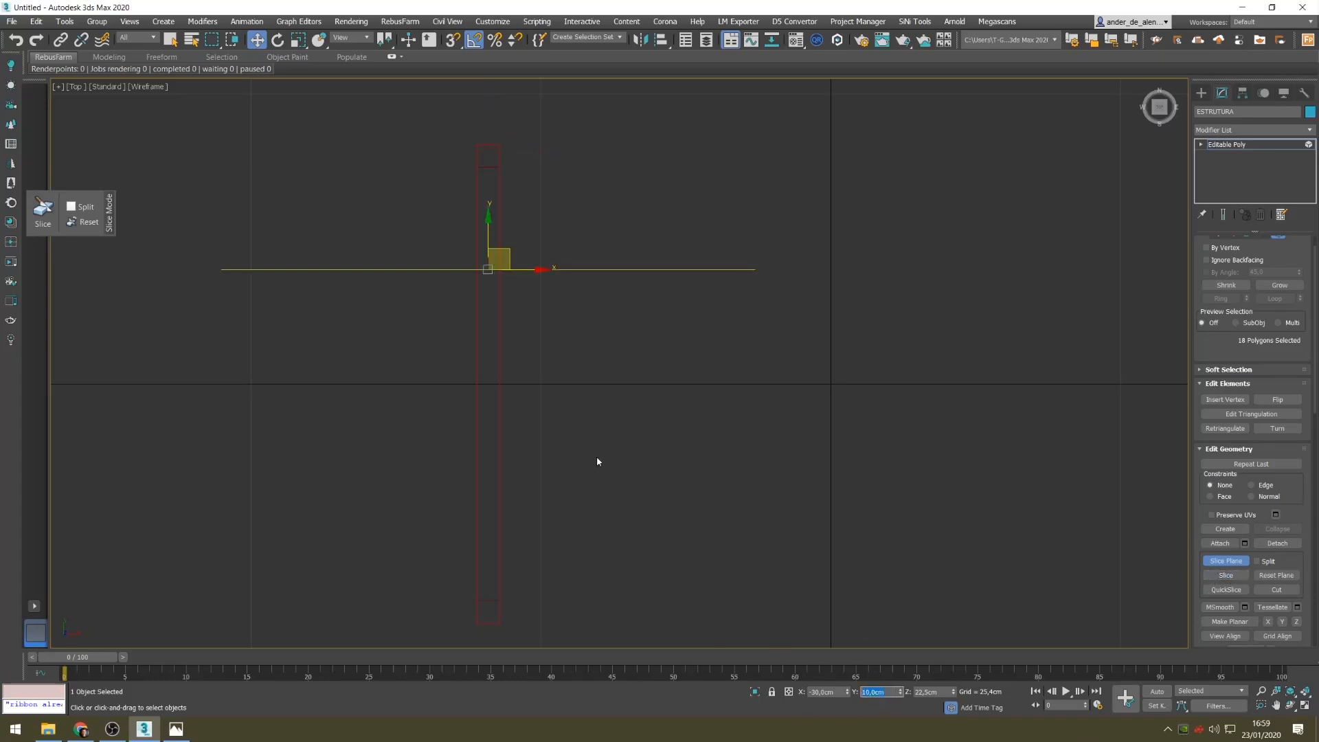
{"action": "type", "text": "8"}
{"action": "key", "text": "Return"}
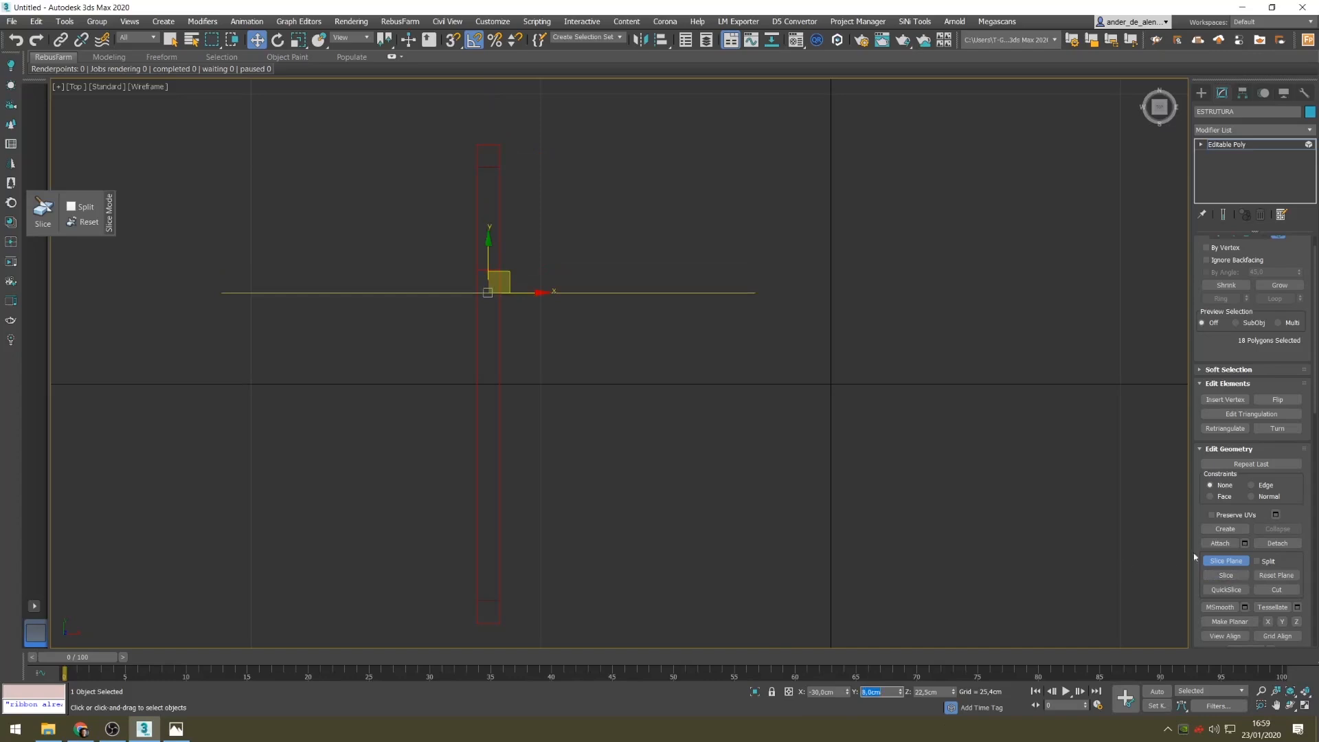
{"action": "left_click", "coordinate": [1226, 575]}
{"action": "left_click", "coordinate": [1226, 561]}
- Leave element editing, deselect the frame and display it in an angled shaded view with edged faces
{"action": "middle_click_drag", "start_coordinate": [680, 423], "coordinate": [709, 395], "text": "alt"}
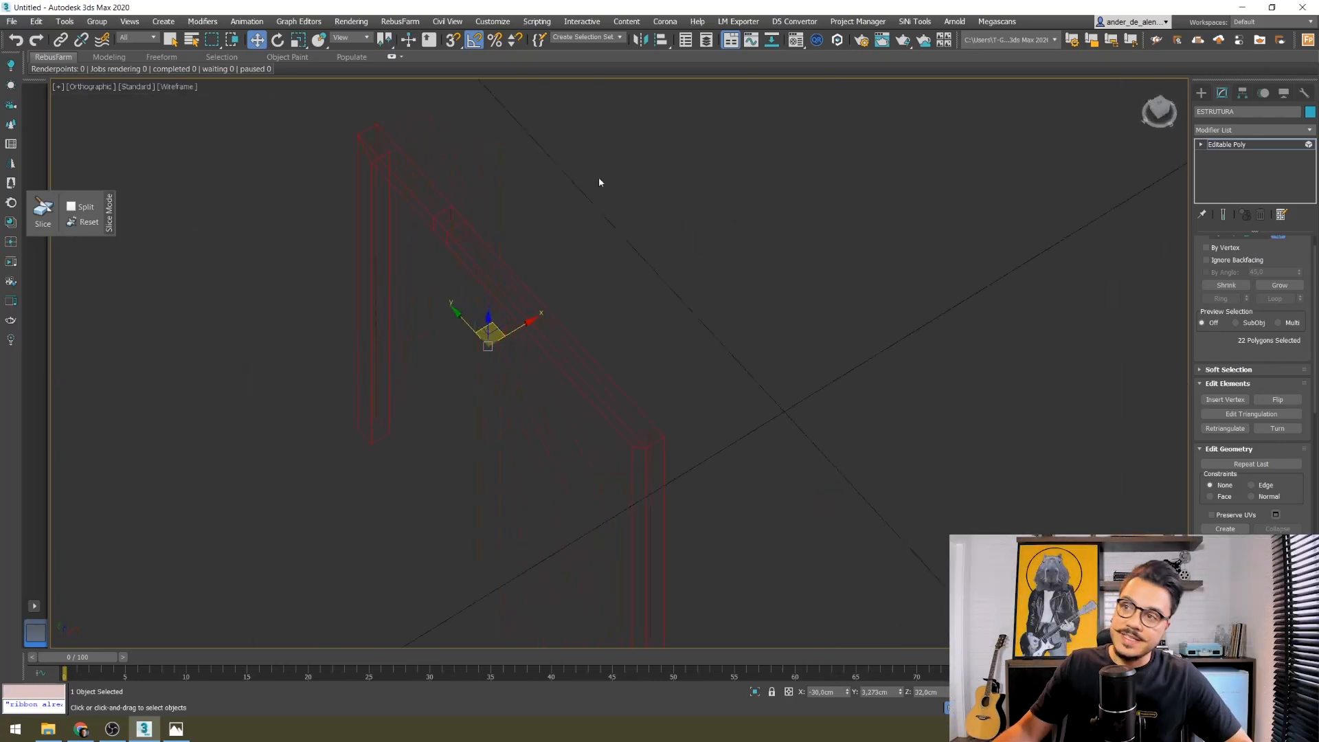
{"action": "key", "text": "F3"}
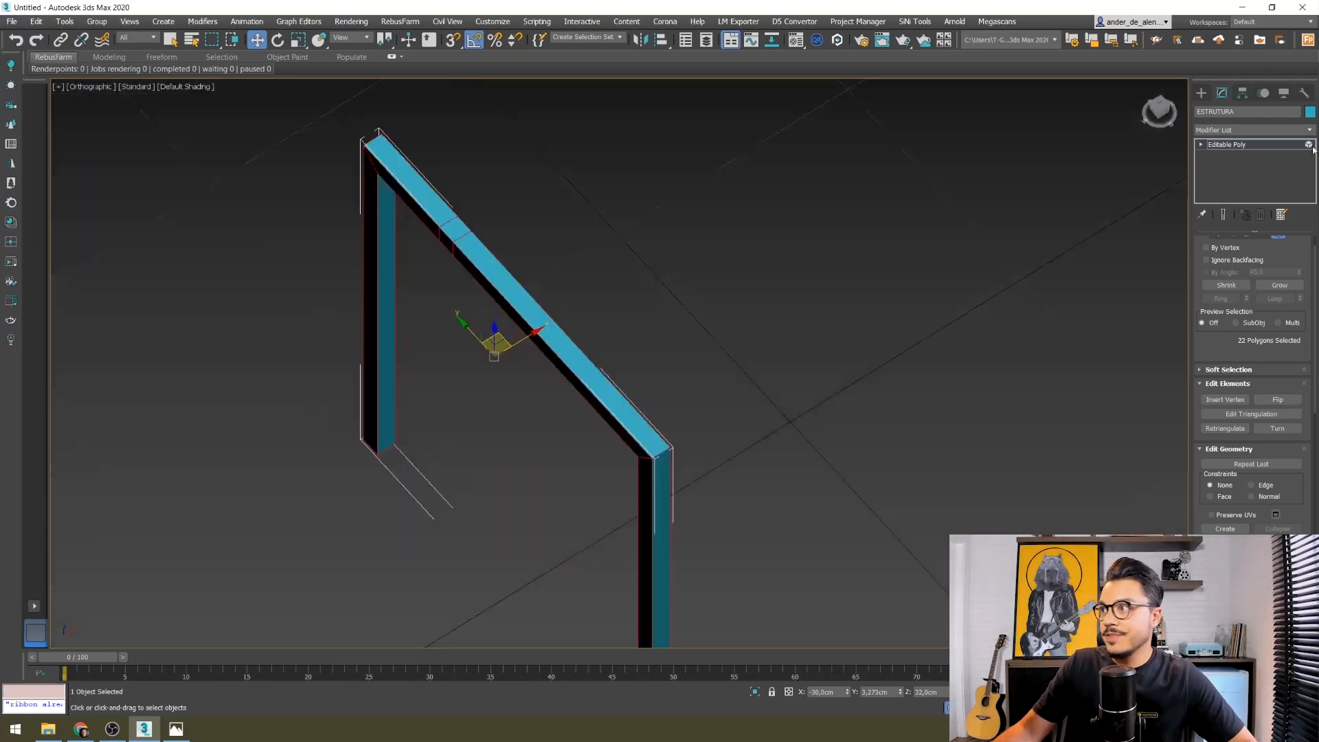
{"action": "left_click", "coordinate": [1202, 97]}
{"action": "left_click", "coordinate": [825, 352]}
{"action": "scroll", "coordinate": [822, 357], "scroll_direction": "down", "scroll_amount": 4}
{"action": "left_click_drag", "start_coordinate": [619, 333], "coordinate": [630, 327], "text": "alt"}
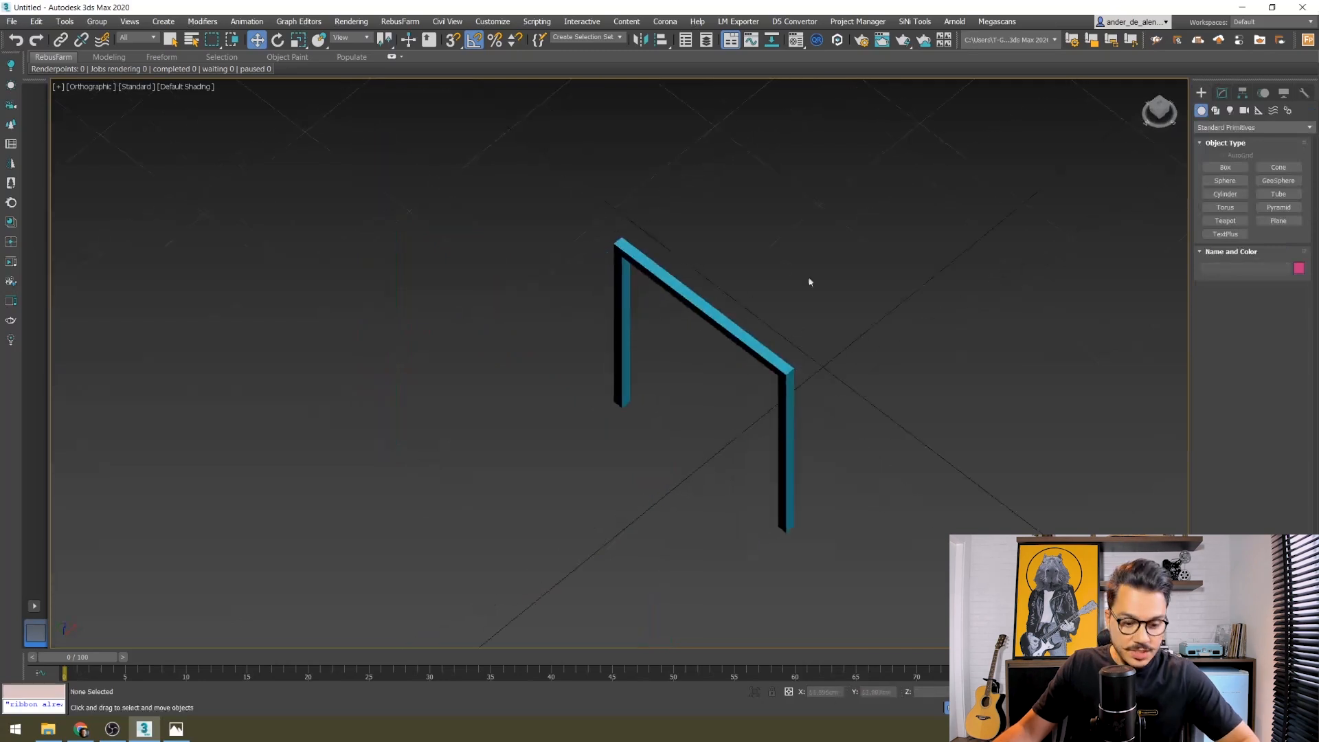
{"action": "key", "text": "F3"}
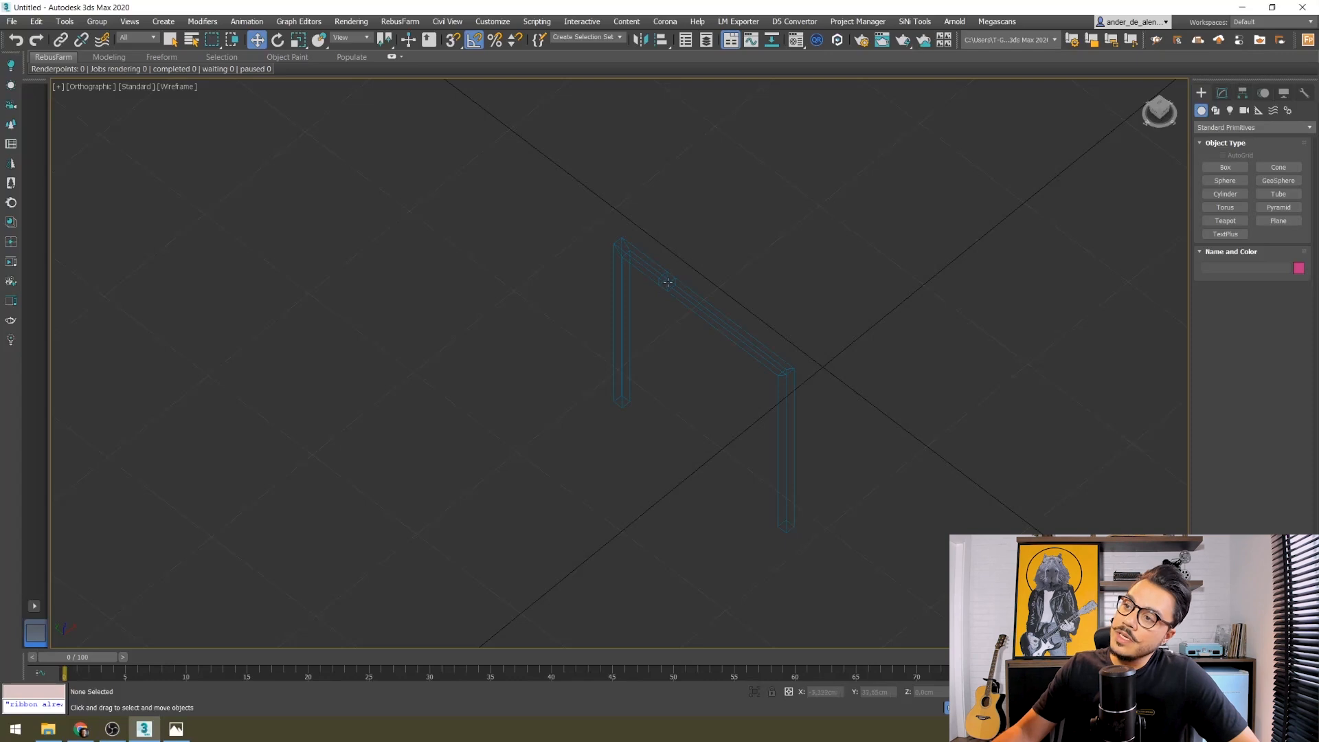
{"action": "middle_click_drag", "start_coordinate": [815, 199], "coordinate": [789, 233]}
{"action": "key", "text": "F3"}
{"action": "key", "text": "F4"}
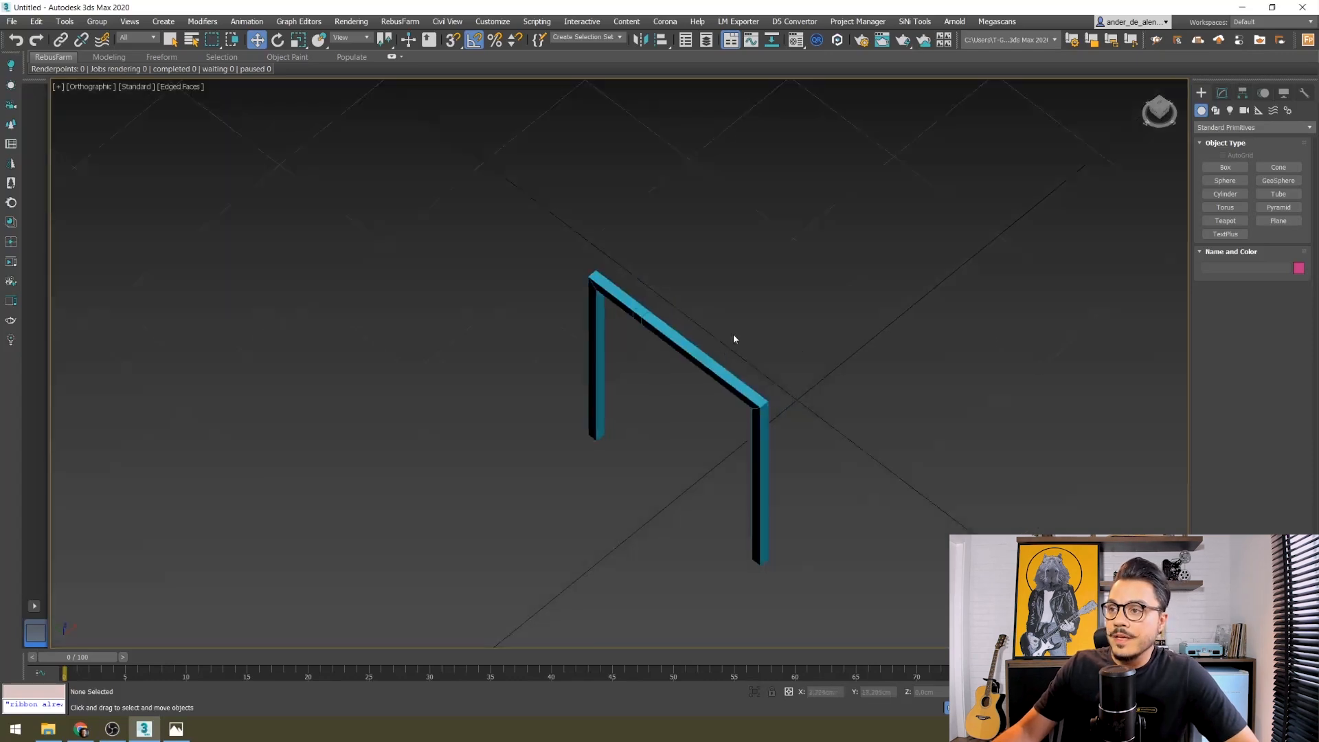
- At Polygon level of ESTRUTURA, select the small inner side face between the two slices on the top bar
{"action": "left_click", "coordinate": [729, 382]}
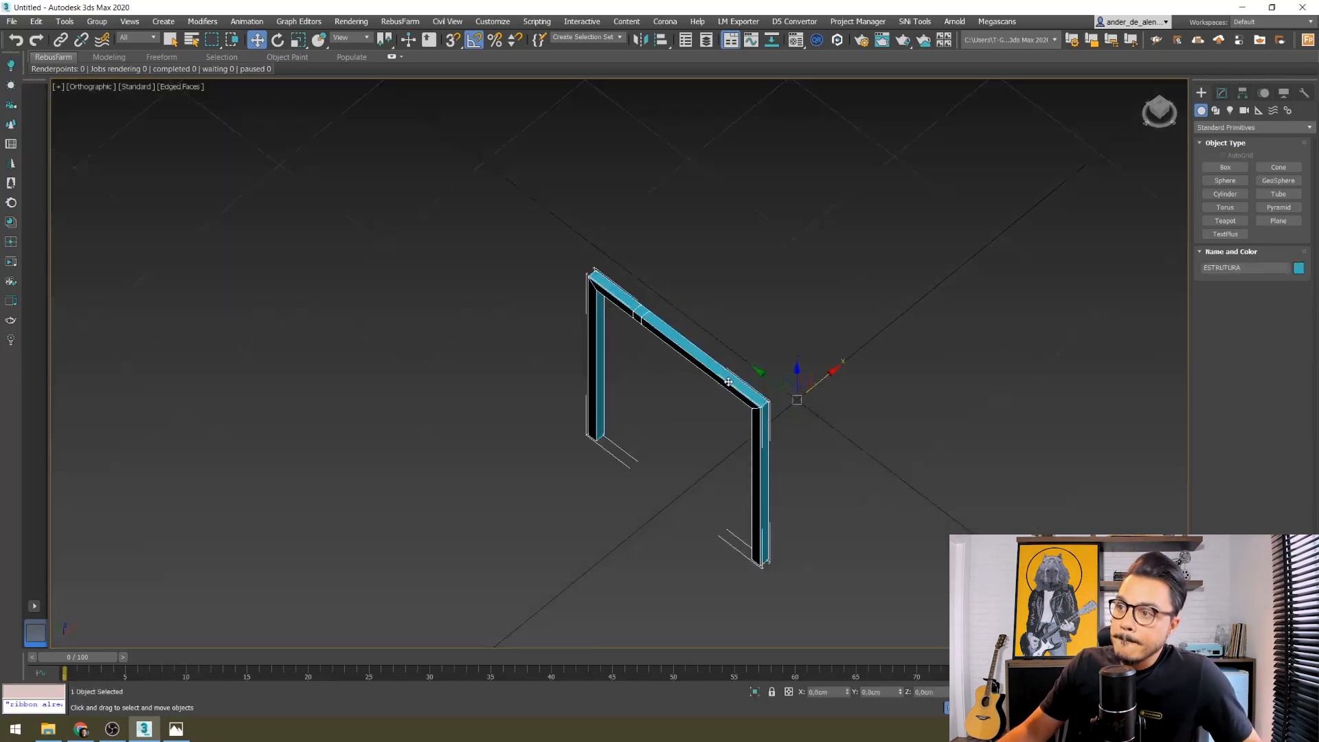
{"action": "middle_click_drag", "start_coordinate": [653, 380], "coordinate": [580, 384], "text": "alt"}
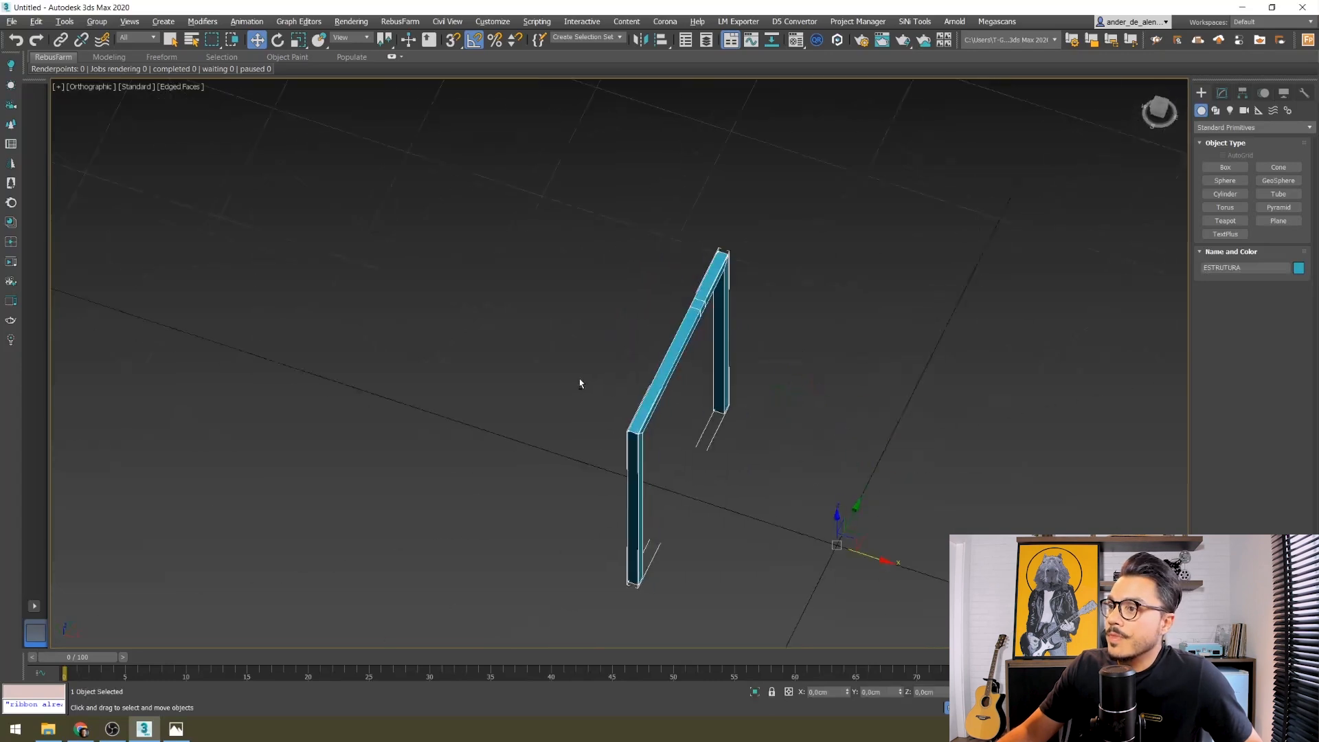
{"action": "left_click", "coordinate": [1222, 93]}
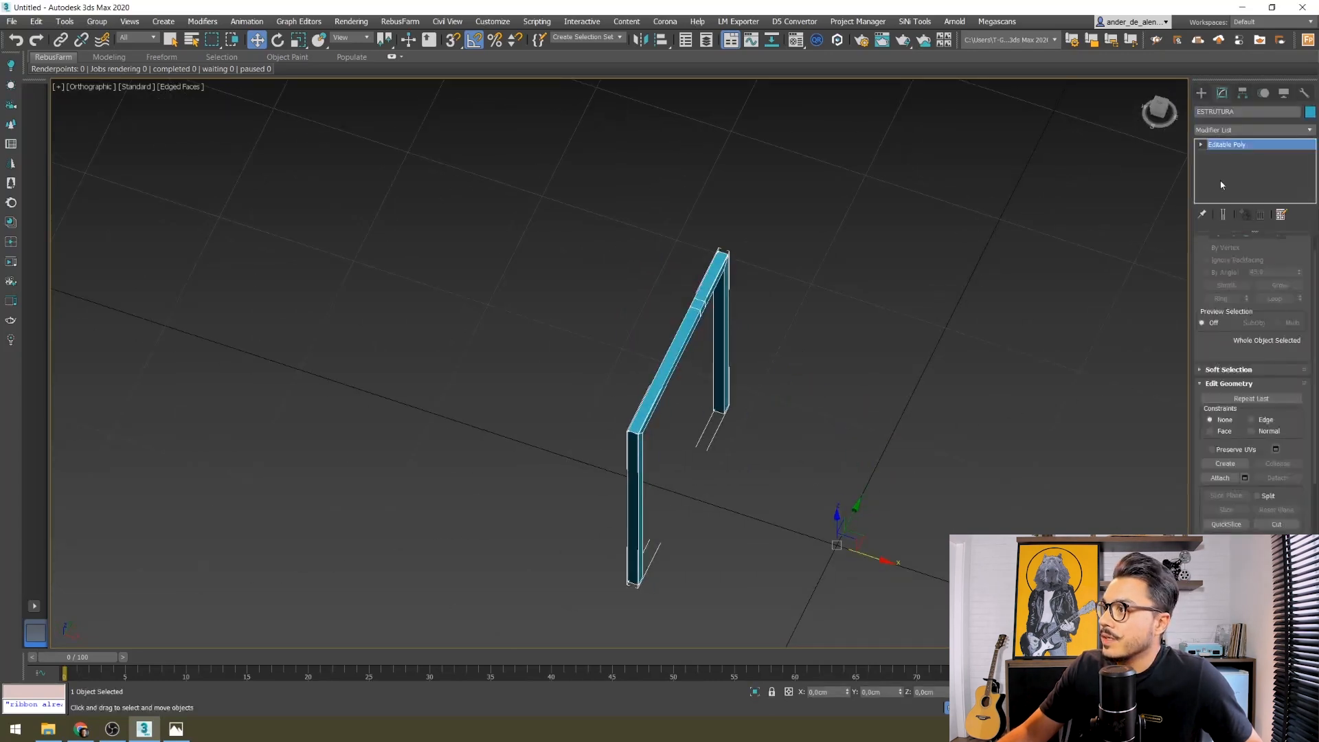
{"action": "left_click", "coordinate": [1200, 145]}
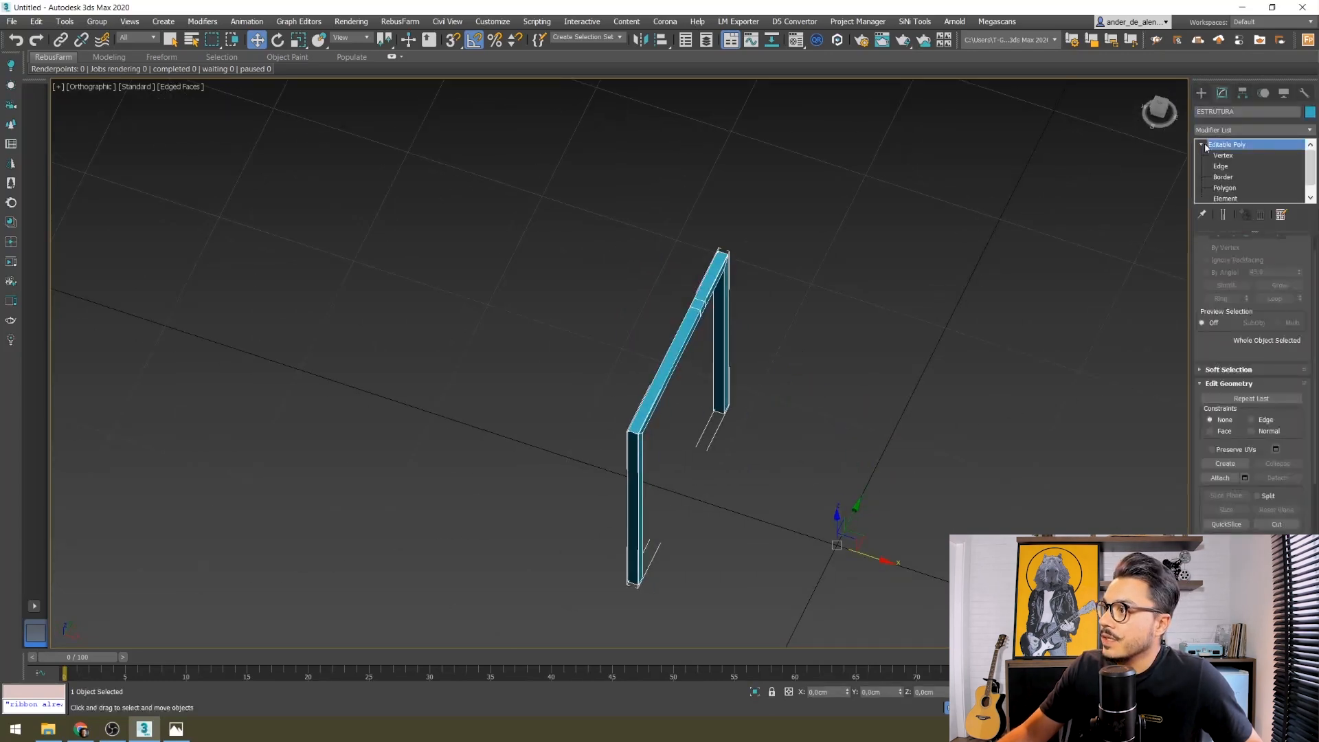
{"action": "left_click", "coordinate": [1234, 186]}
{"action": "middle_click_drag", "start_coordinate": [790, 316], "coordinate": [694, 314], "text": "alt"}
{"action": "scroll", "coordinate": [694, 313], "scroll_direction": "up", "scroll_amount": 3}
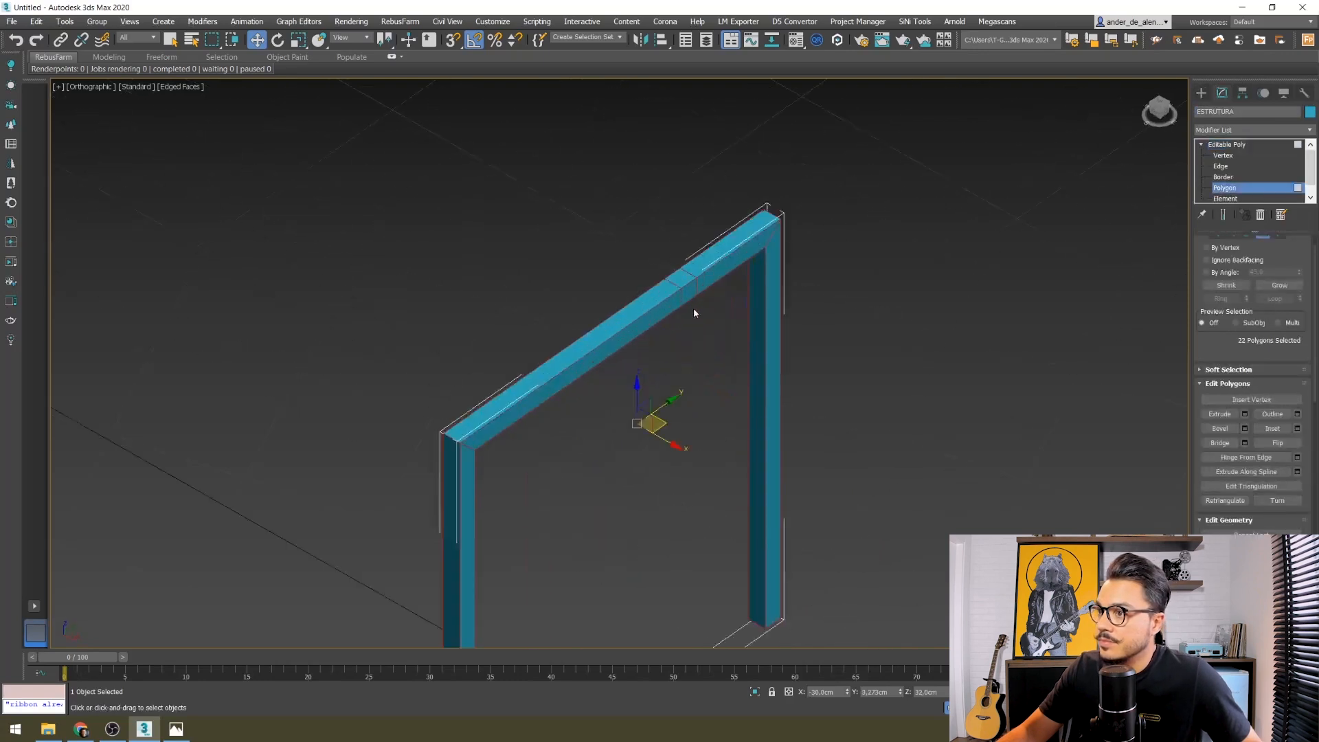
{"action": "left_click", "coordinate": [688, 296]}
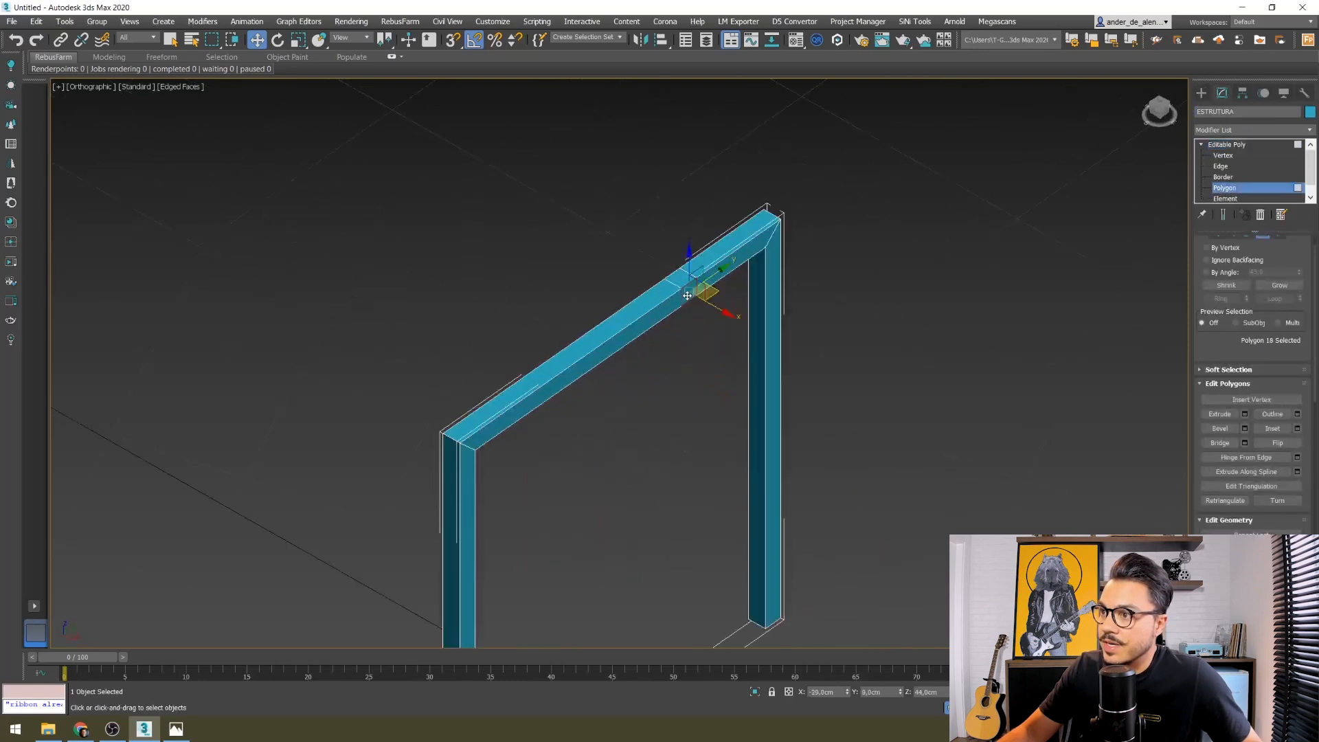
- Extrude the selected face 30 cm to form a crossbar, then leave polygon editing and deselect the frame
{"action": "left_click", "coordinate": [1245, 414]}
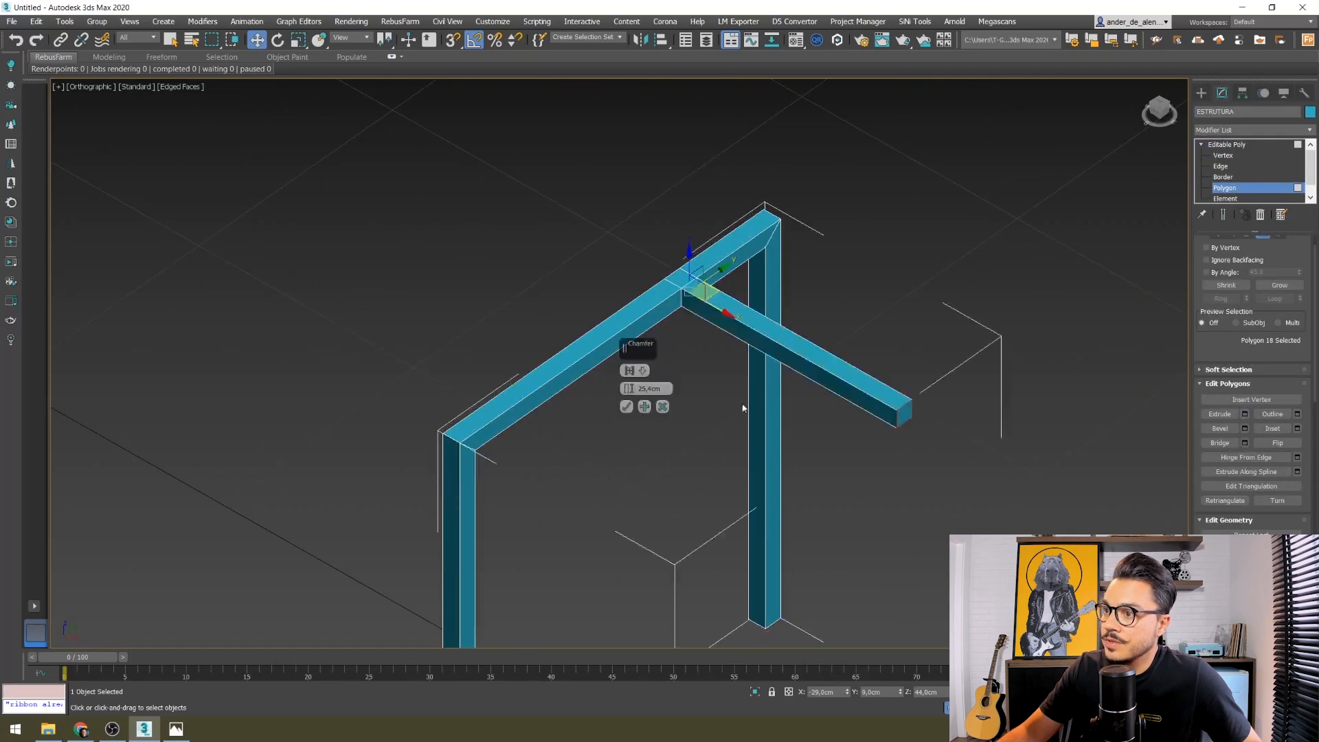
{"action": "double_click", "coordinate": [646, 389]}
{"action": "type", "text": "25"}
{"action": "key", "text": "Return"}
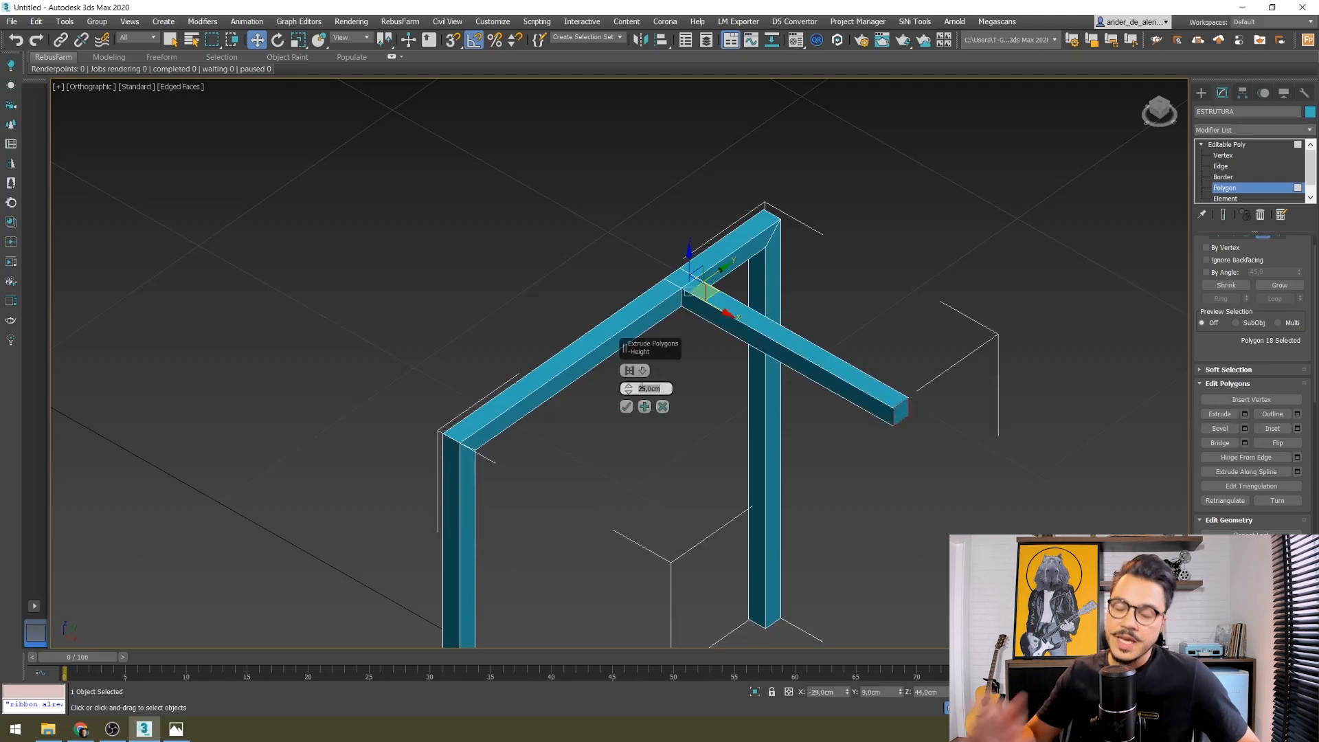
{"action": "type", "text": "30"}
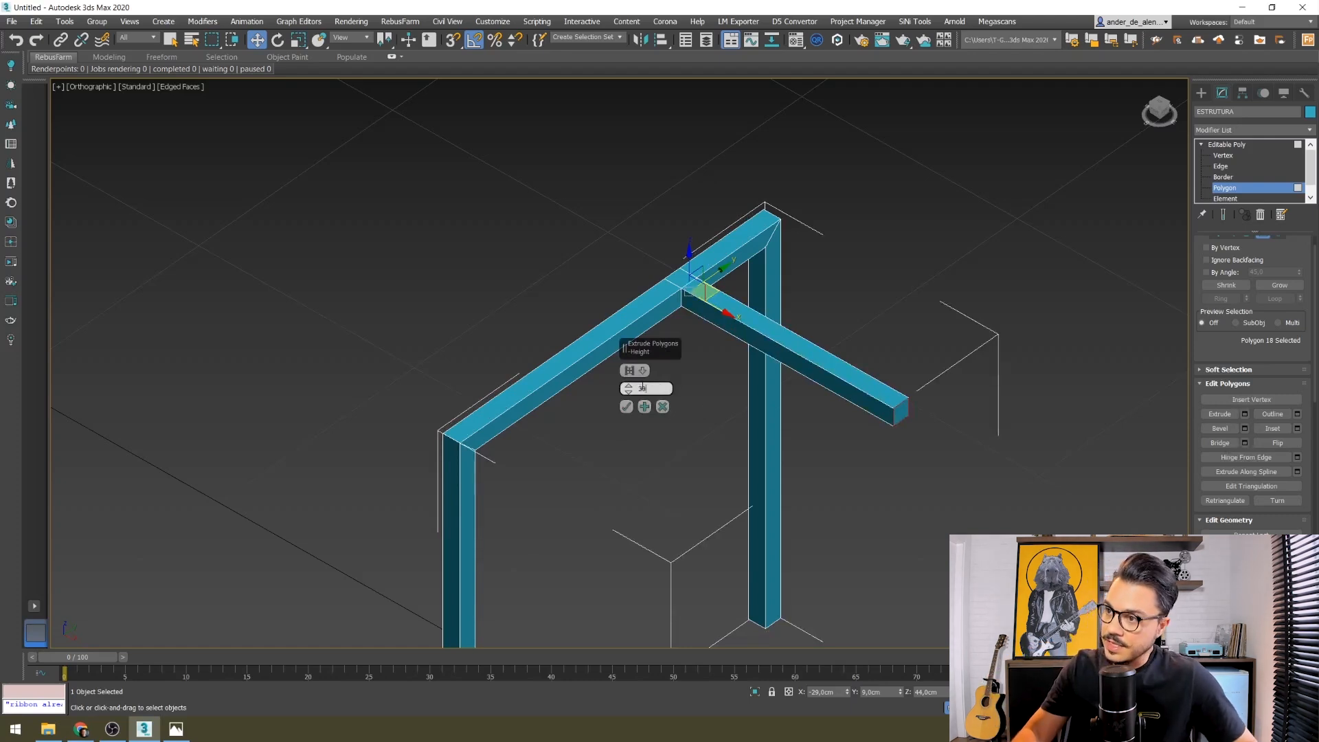
{"action": "key", "text": "Return"}
{"action": "left_click", "coordinate": [626, 408]}
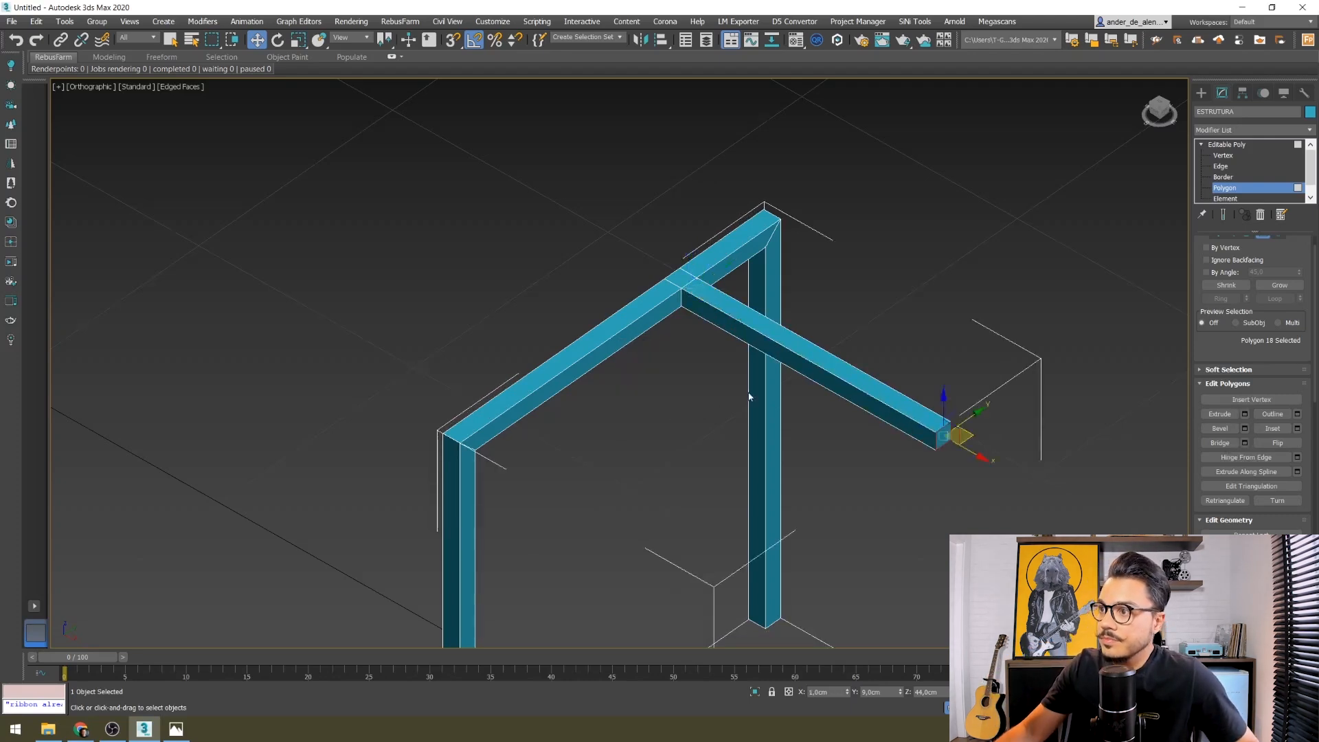
{"action": "scroll", "coordinate": [1060, 263], "scroll_direction": "down", "scroll_amount": 2}
{"action": "left_click", "coordinate": [1201, 93]}
{"action": "left_click", "coordinate": [807, 336]}
{"action": "scroll", "coordinate": [805, 337], "scroll_direction": "down", "scroll_amount": 2}
{"action": "middle_click_drag", "start_coordinate": [777, 350], "coordinate": [717, 366], "text": "alt"}
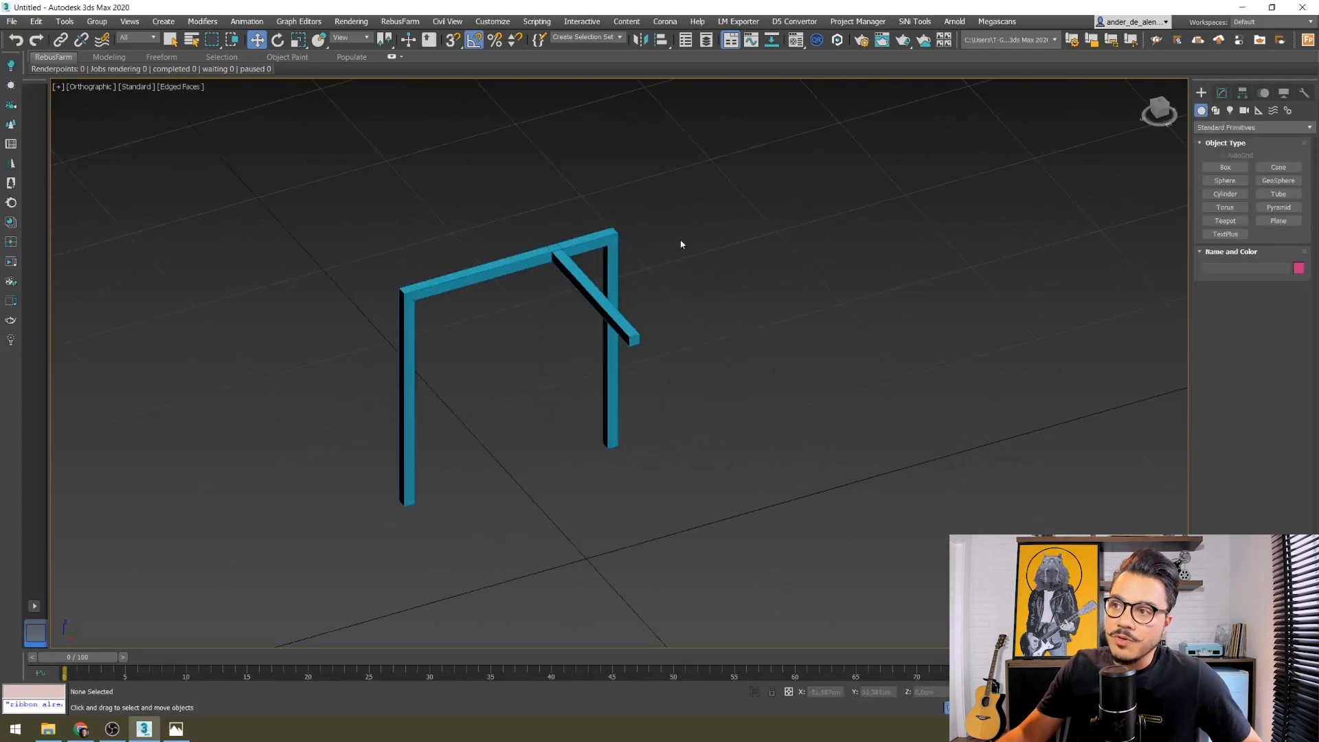
- Add a Symmetry modifier to ESTRUTURA and mirror it on the Y axis to create the second crossbar
{"action": "left_click_drag", "start_coordinate": [652, 199], "coordinate": [533, 288]}
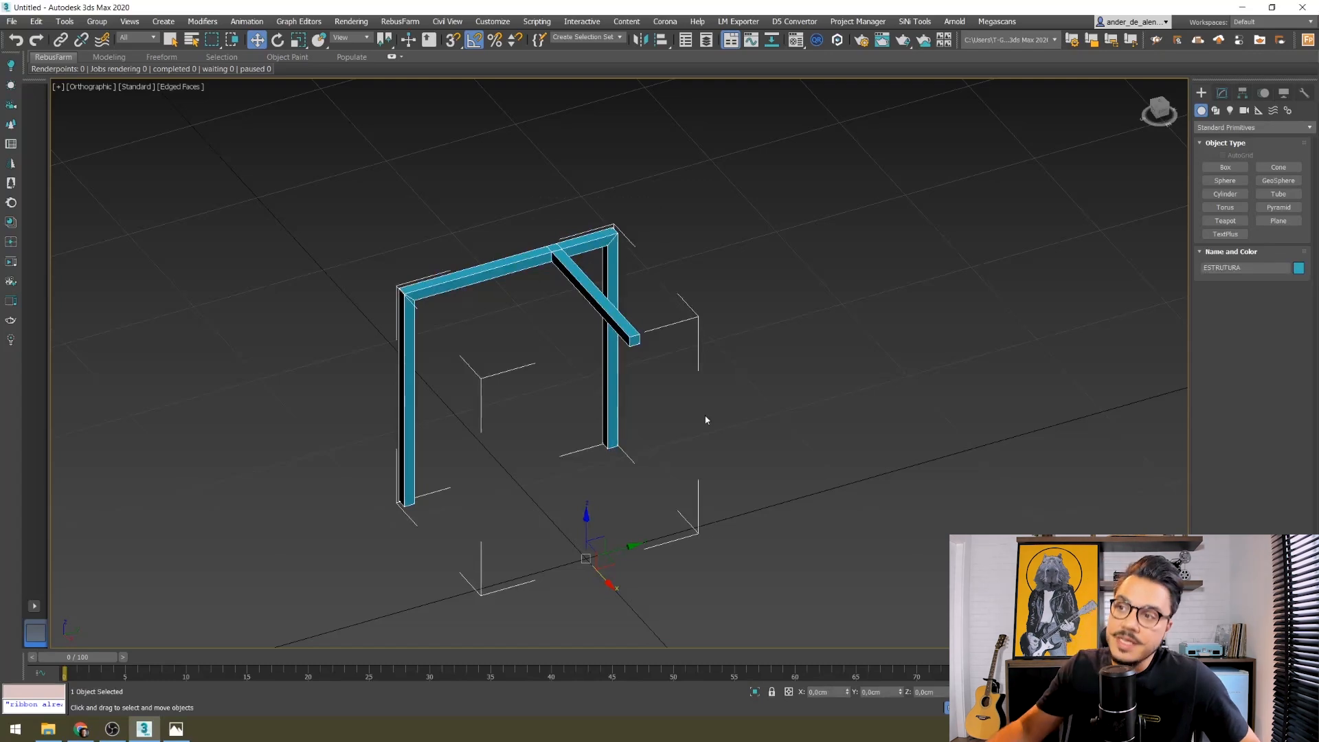
{"action": "left_click", "coordinate": [1220, 93]}
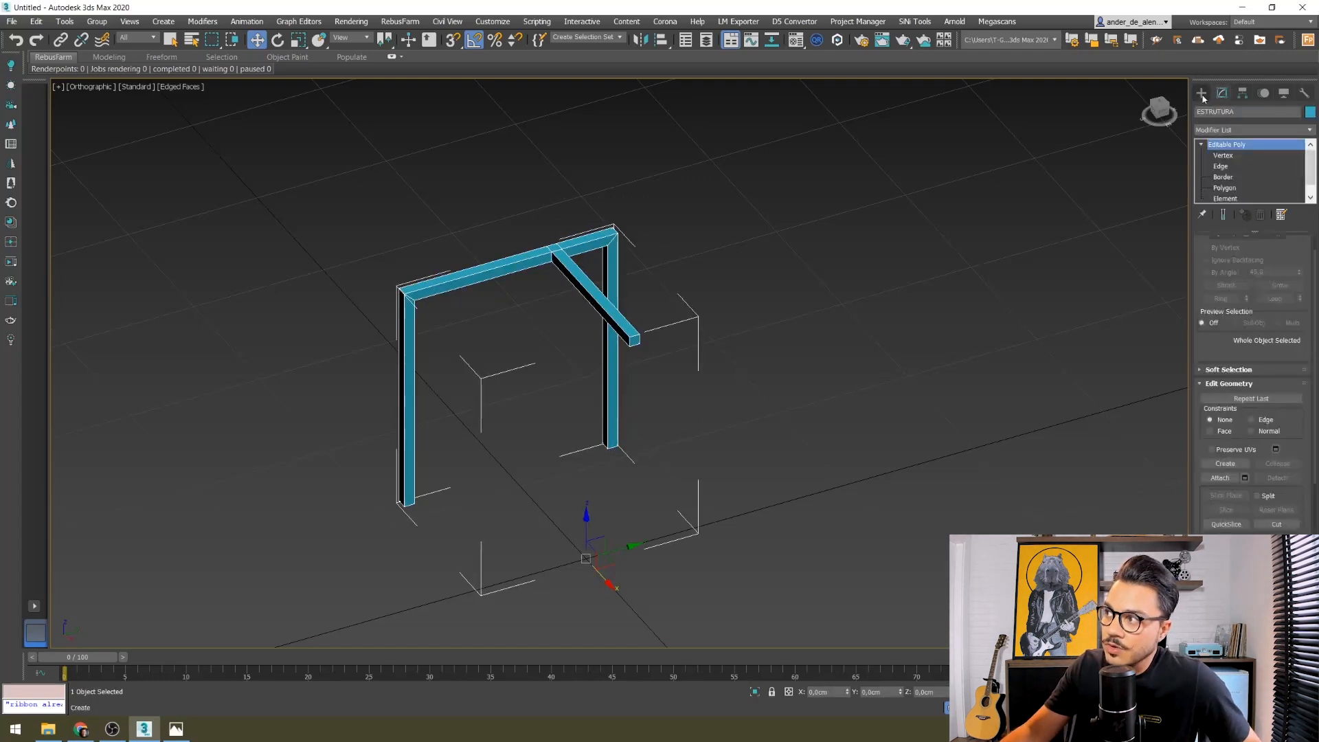
{"action": "left_click", "coordinate": [1252, 131]}
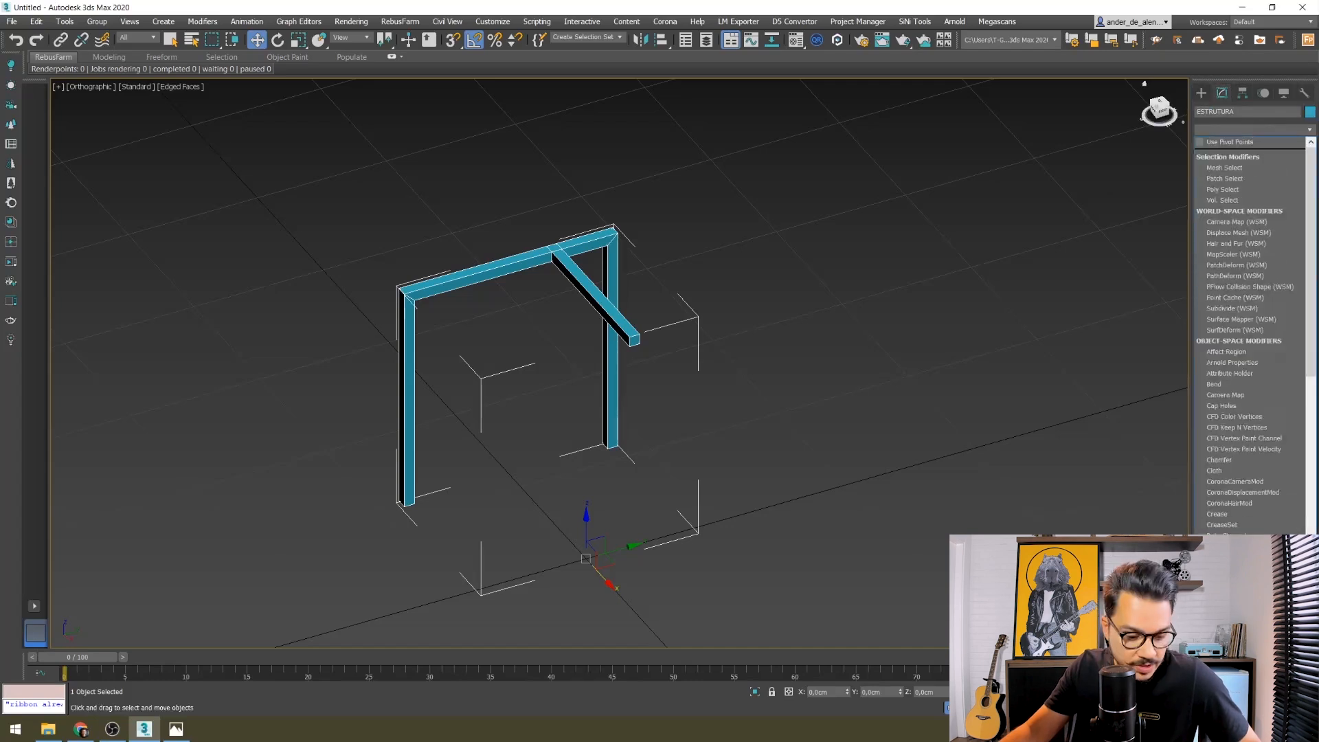
{"action": "key", "text": "s"}
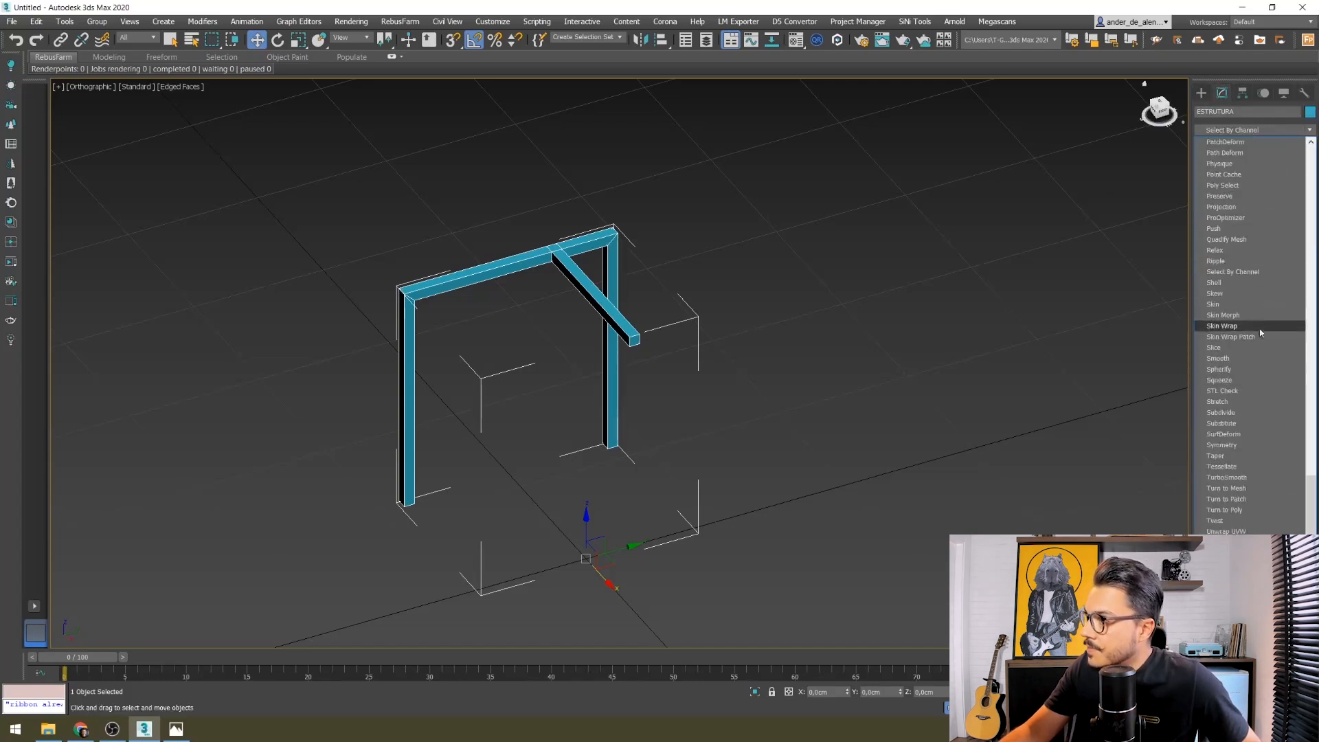
{"action": "left_click", "coordinate": [1222, 446]}
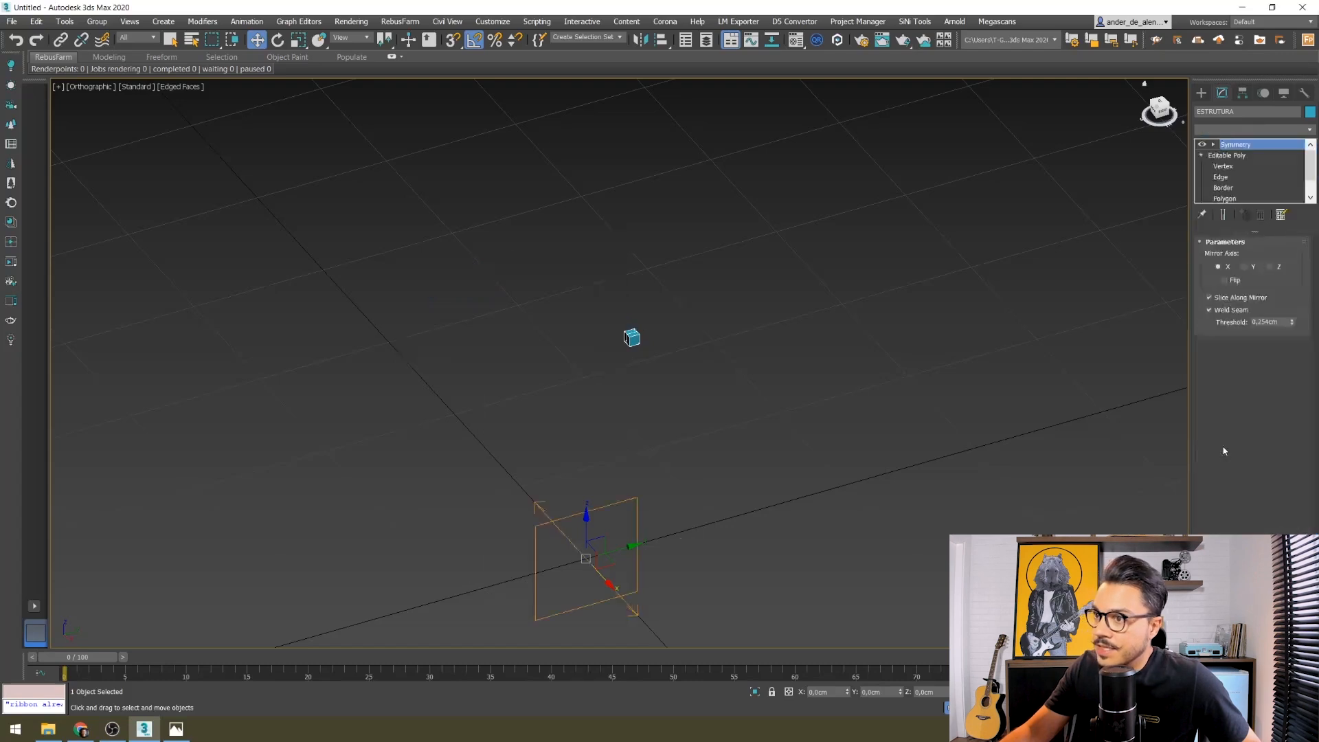
{"action": "middle_click_drag", "start_coordinate": [705, 538], "coordinate": [877, 454], "text": "alt"}
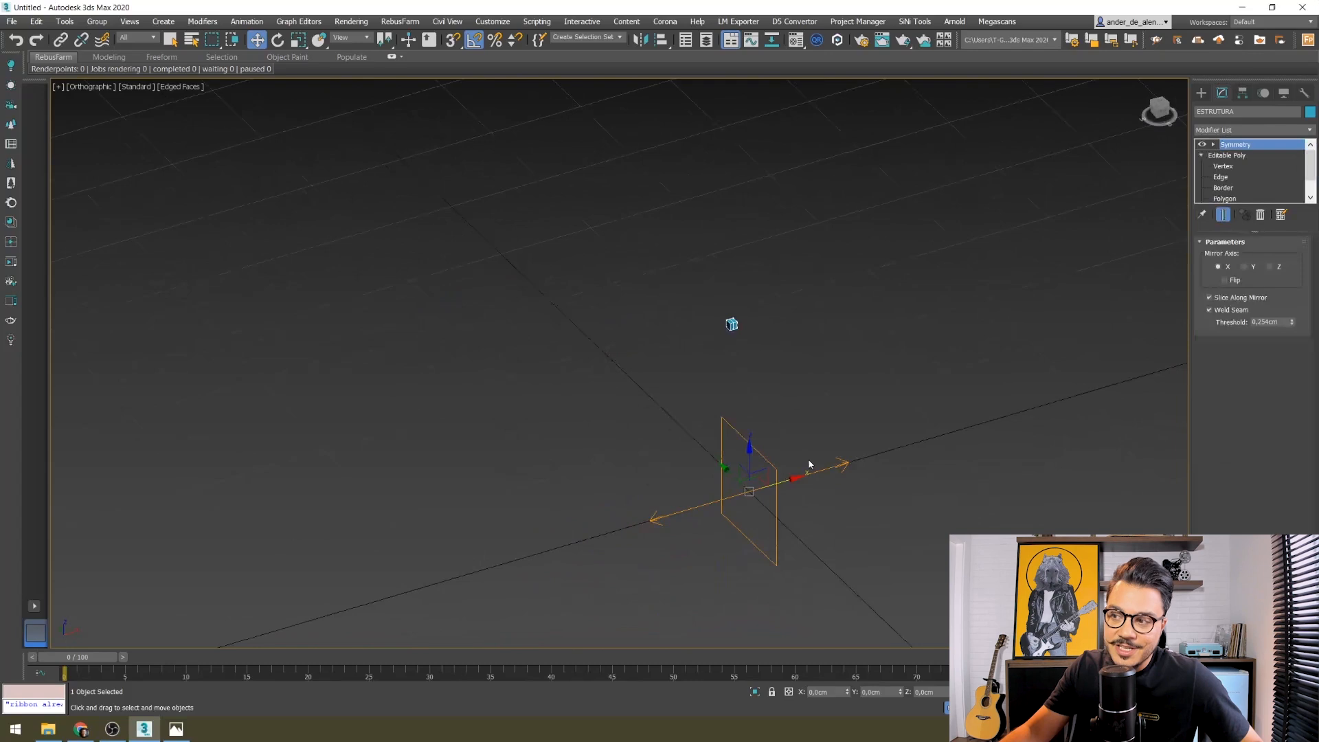
{"action": "left_click", "coordinate": [1244, 267]}
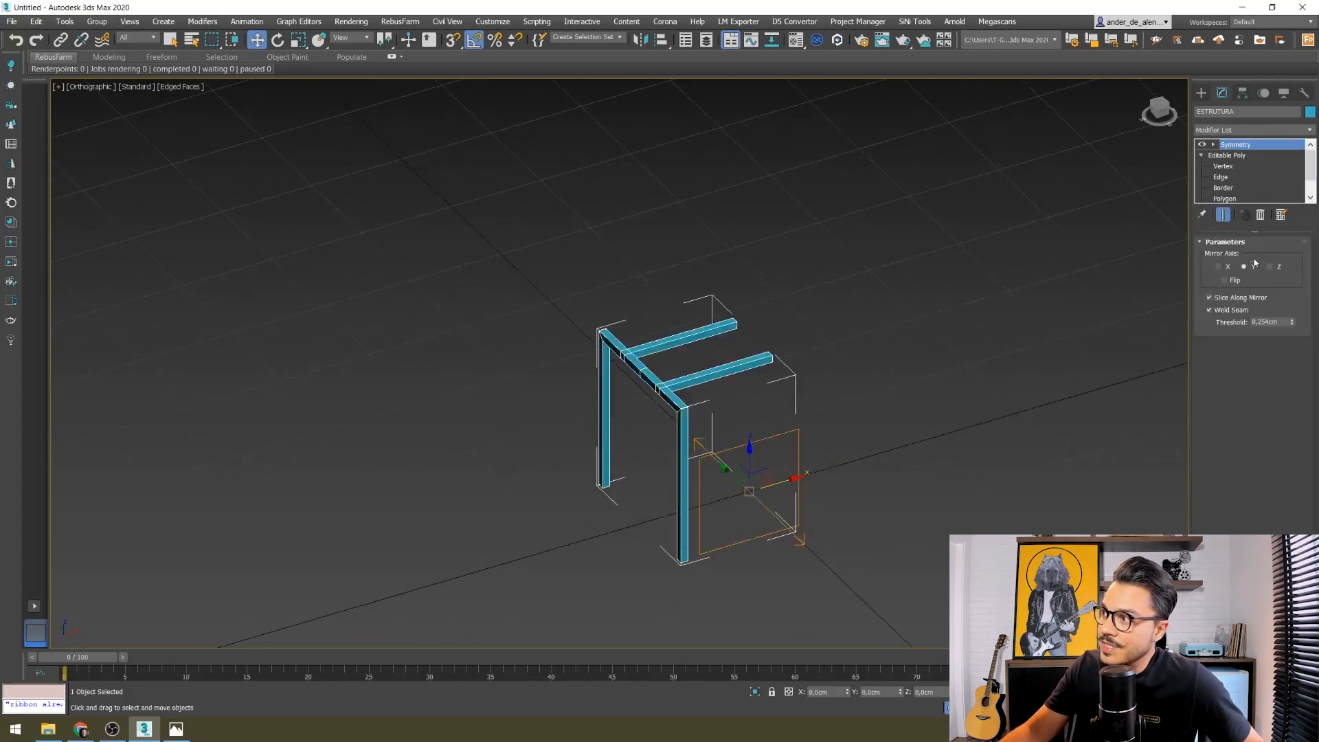
{"action": "middle_click_drag", "start_coordinate": [683, 451], "coordinate": [723, 462], "text": "alt"}
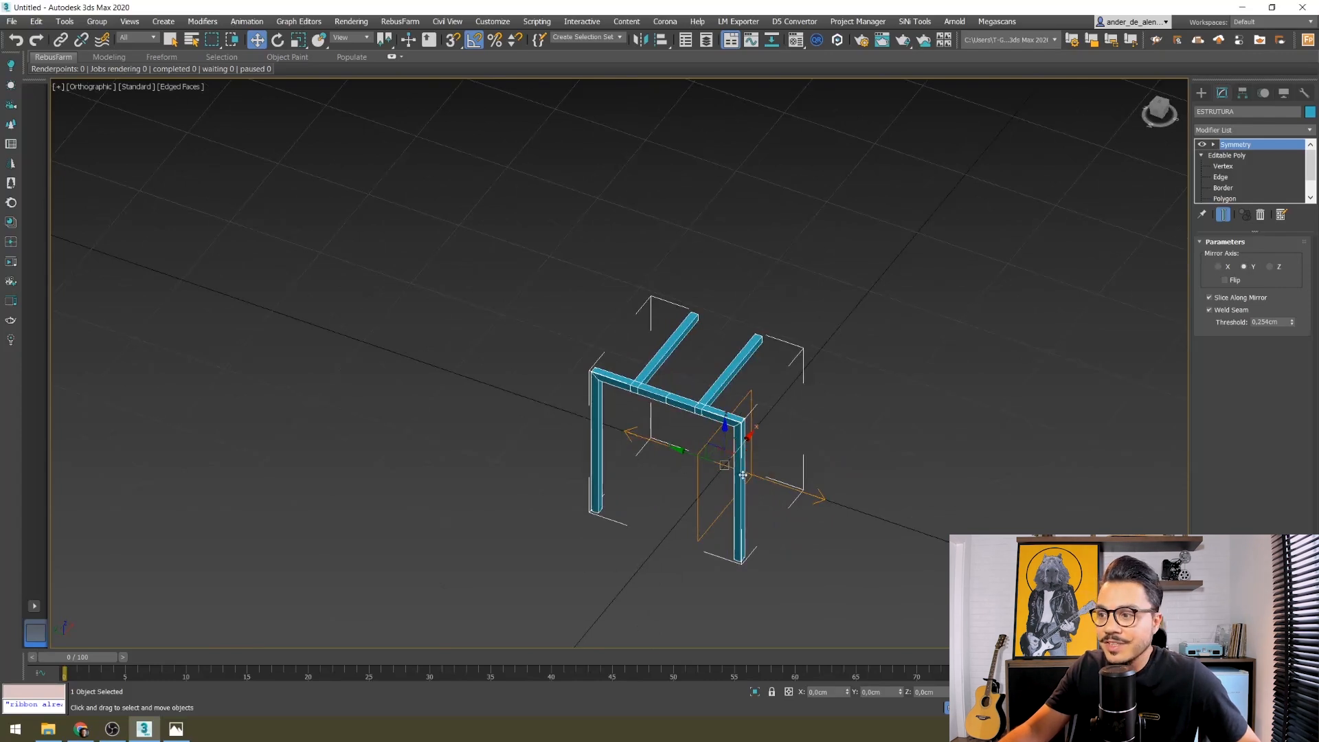
{"action": "mouse_move", "coordinate": [863, 454]}
{"action": "middle_mouse_down", "text": "alt"}
{"action": "mouse_move", "coordinate": [822, 456]}
{"action": "mouse_move", "coordinate": [851, 436]}
{"action": "middle_mouse_up", "text": "alt"}
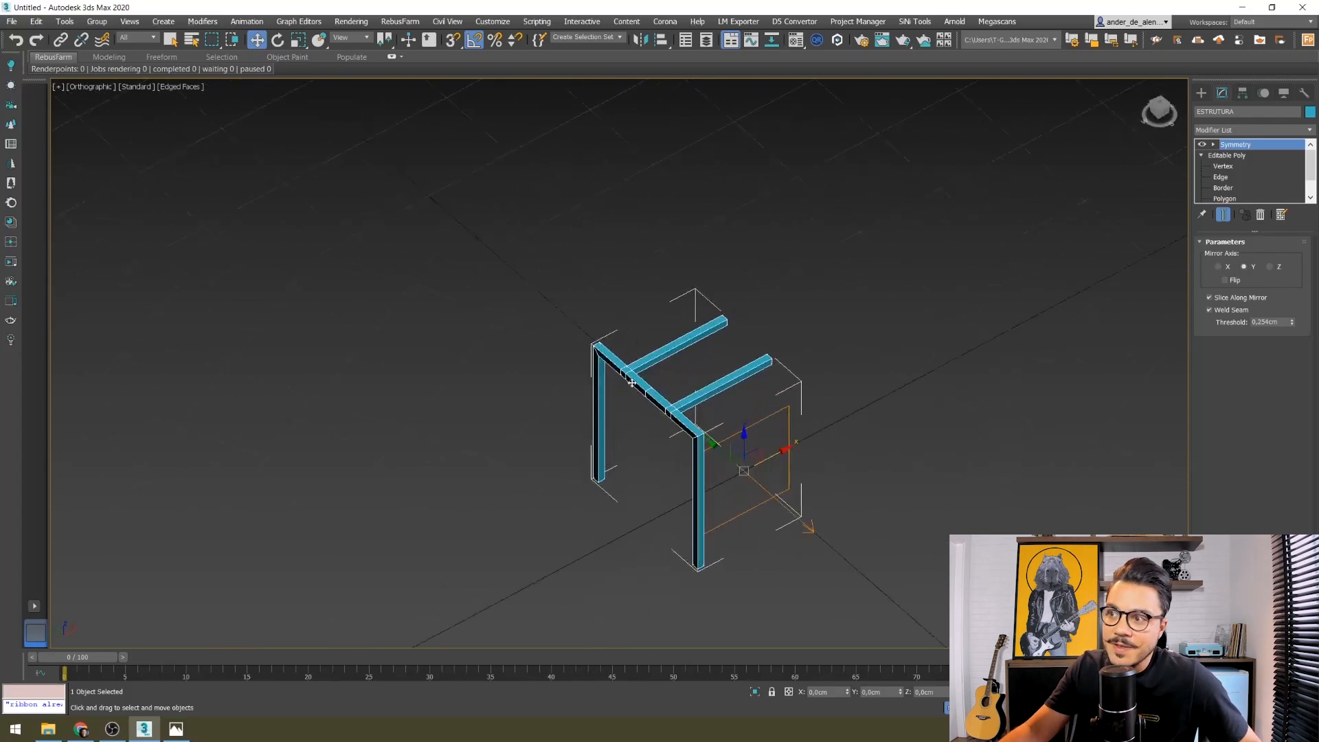
- Add a second Symmetry modifier to the frame, mirrored on the X axis with Flip enabled, to complete all four legs
{"action": "left_click", "coordinate": [1279, 131]}
{"action": "key", "text": "s"}
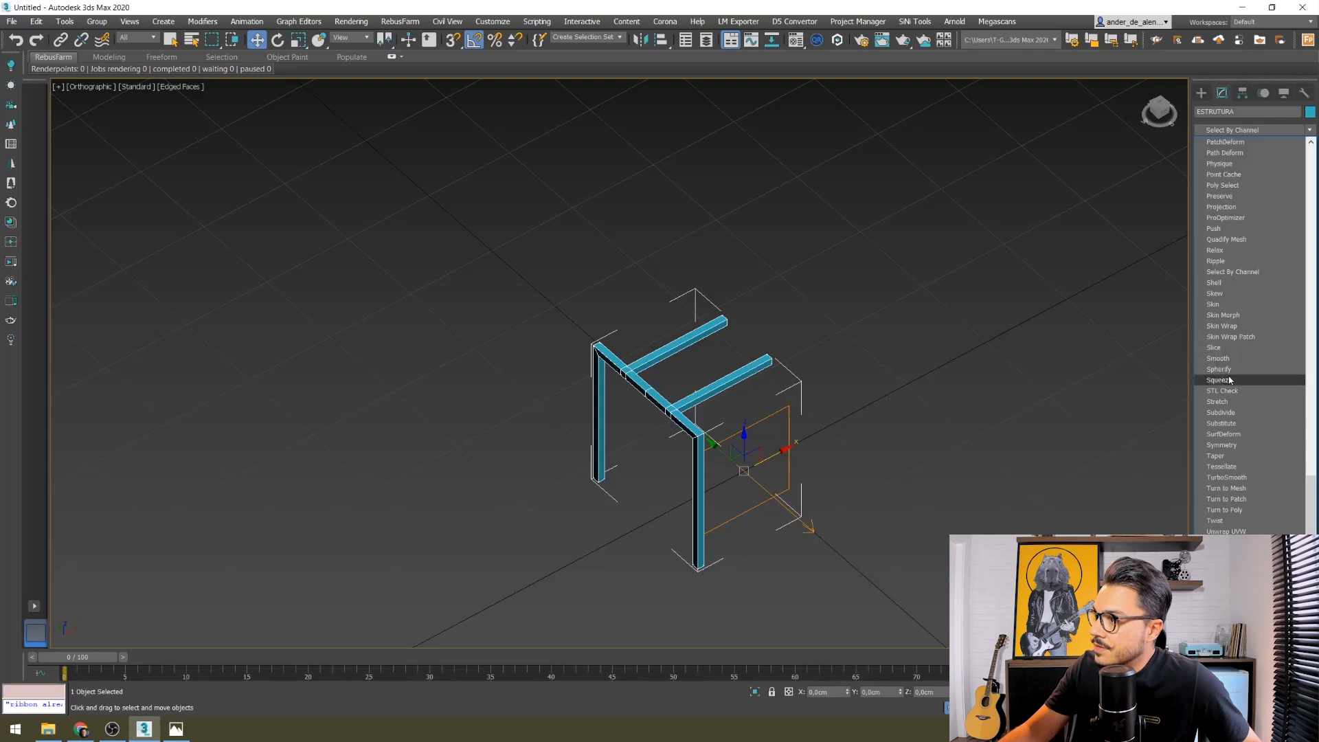
{"action": "left_click", "coordinate": [1222, 444]}
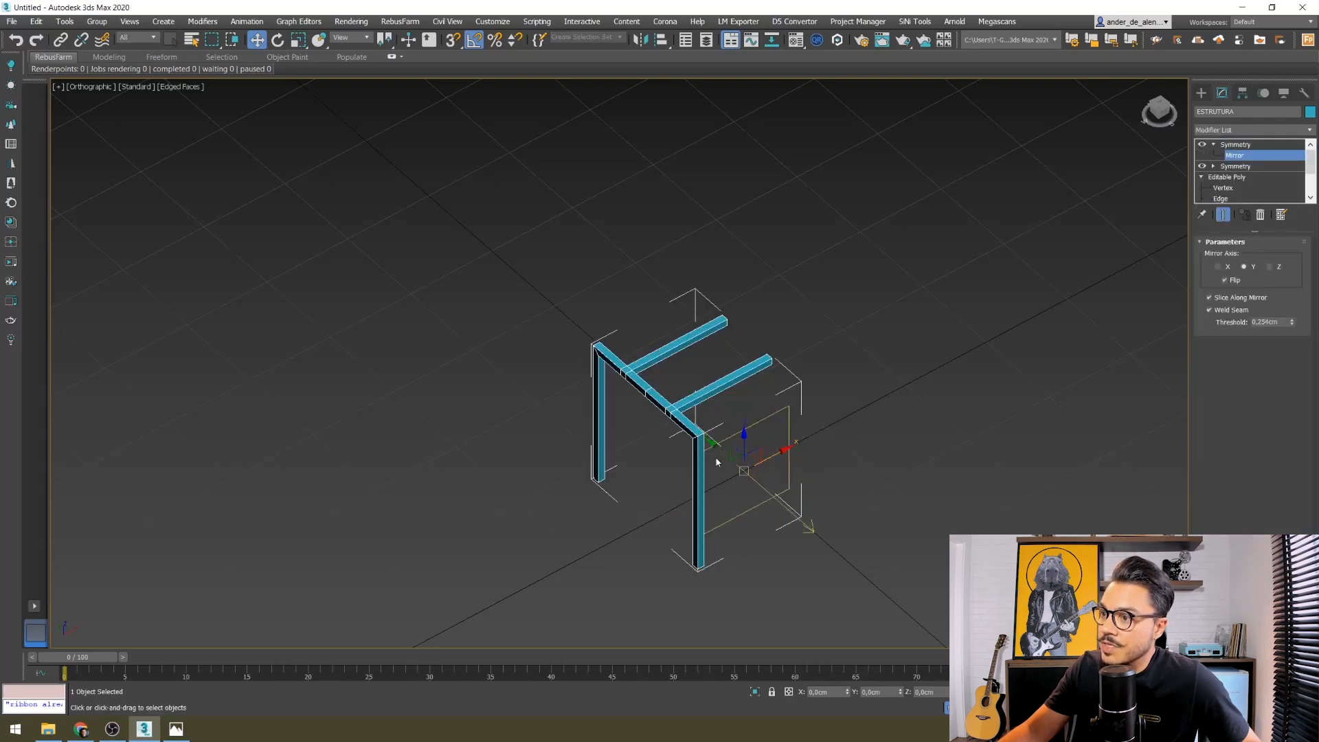
{"action": "left_click_drag", "start_coordinate": [723, 456], "coordinate": [625, 372]}
{"action": "right_click", "coordinate": [625, 372]}
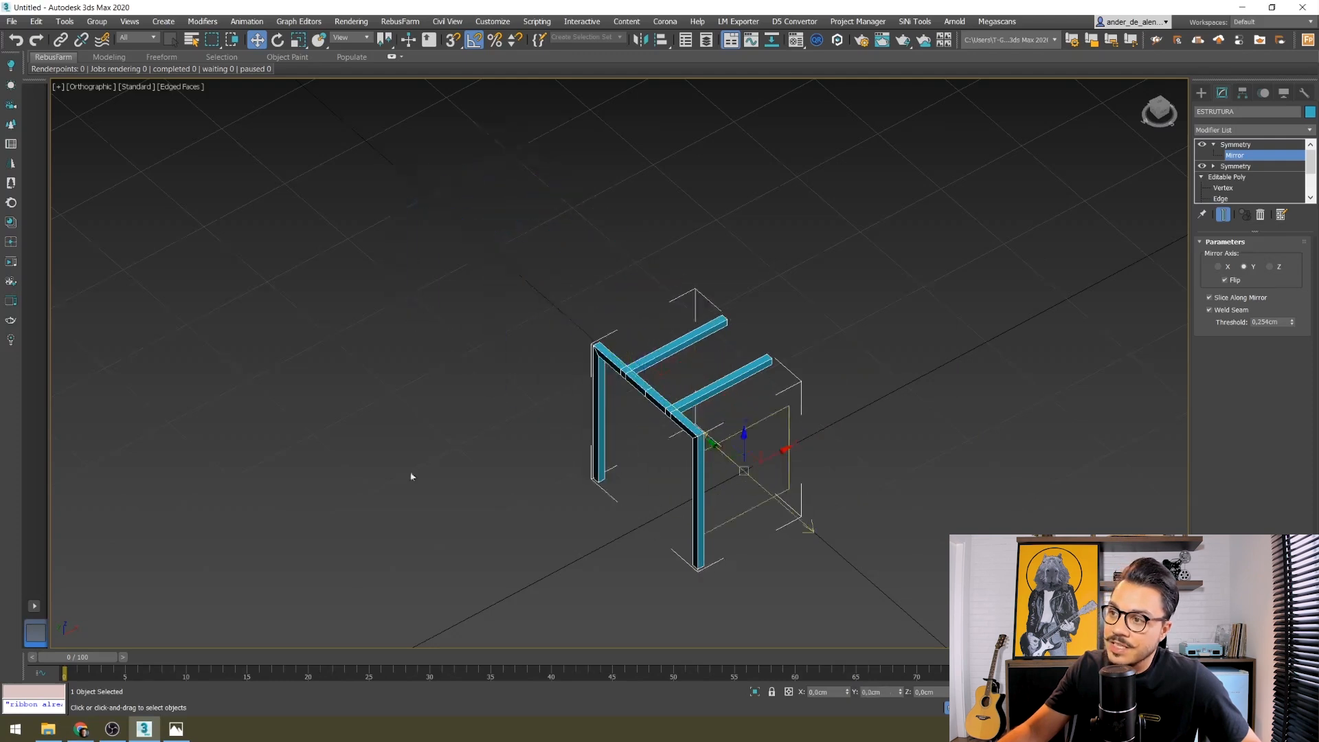
{"action": "left_click", "coordinate": [1225, 268]}
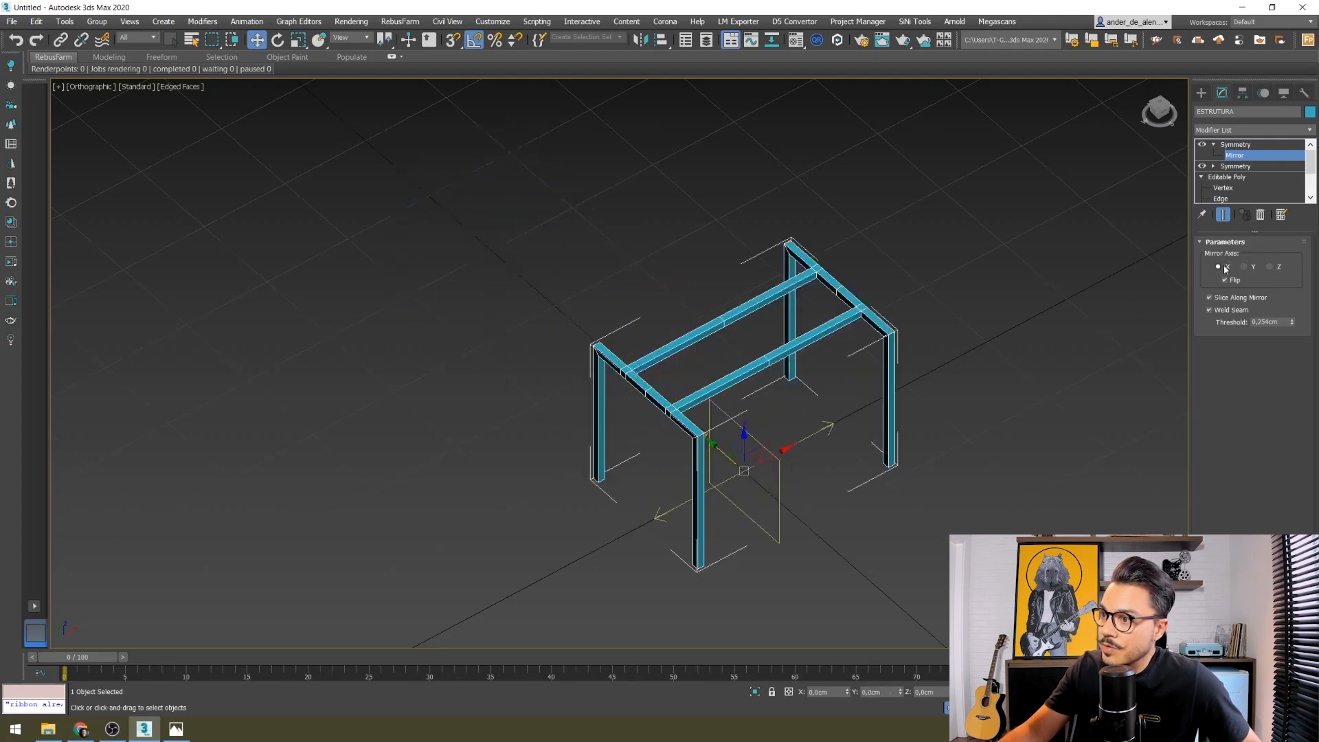
{"action": "left_click", "coordinate": [1256, 154]}
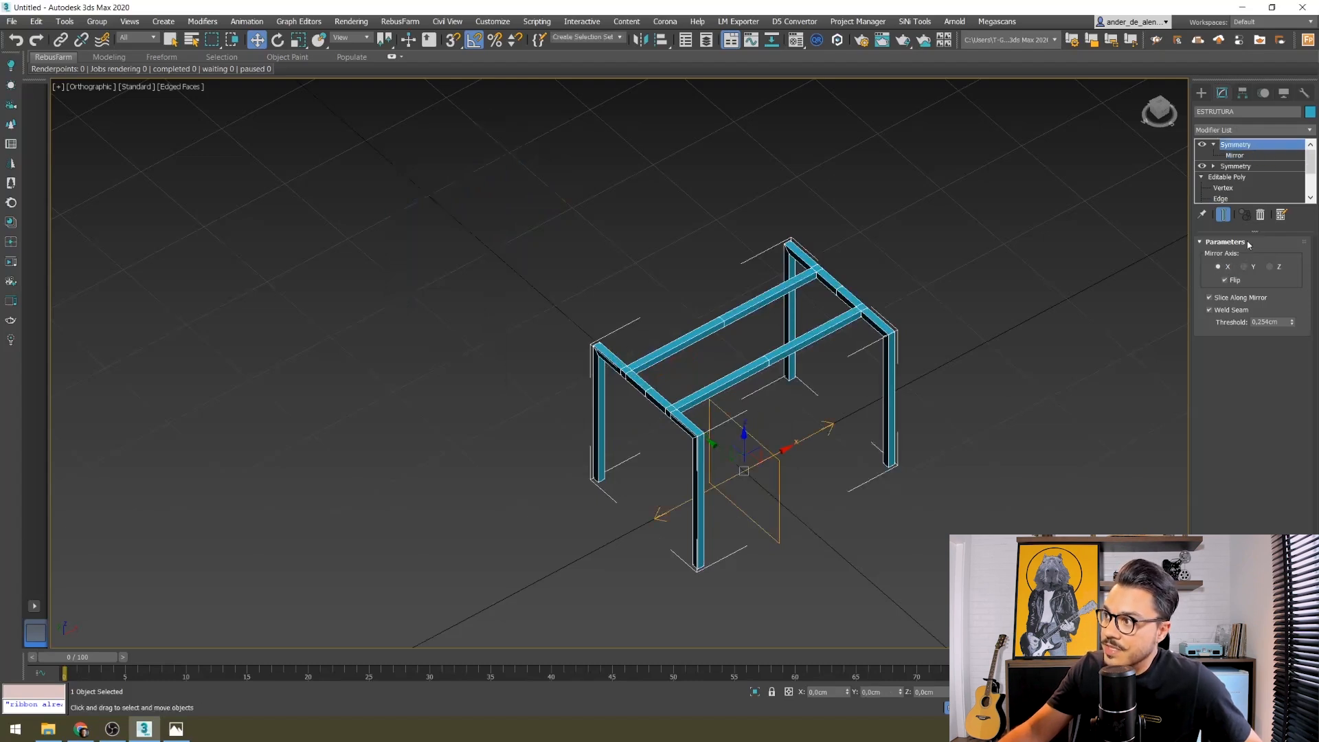
{"action": "mouse_move", "coordinate": [709, 485]}
{"action": "middle_mouse_down", "text": "alt"}
{"action": "mouse_move", "coordinate": [645, 465]}
{"action": "mouse_move", "coordinate": [676, 486]}
{"action": "mouse_move", "coordinate": [721, 466]}
{"action": "middle_mouse_up", "text": "alt"}
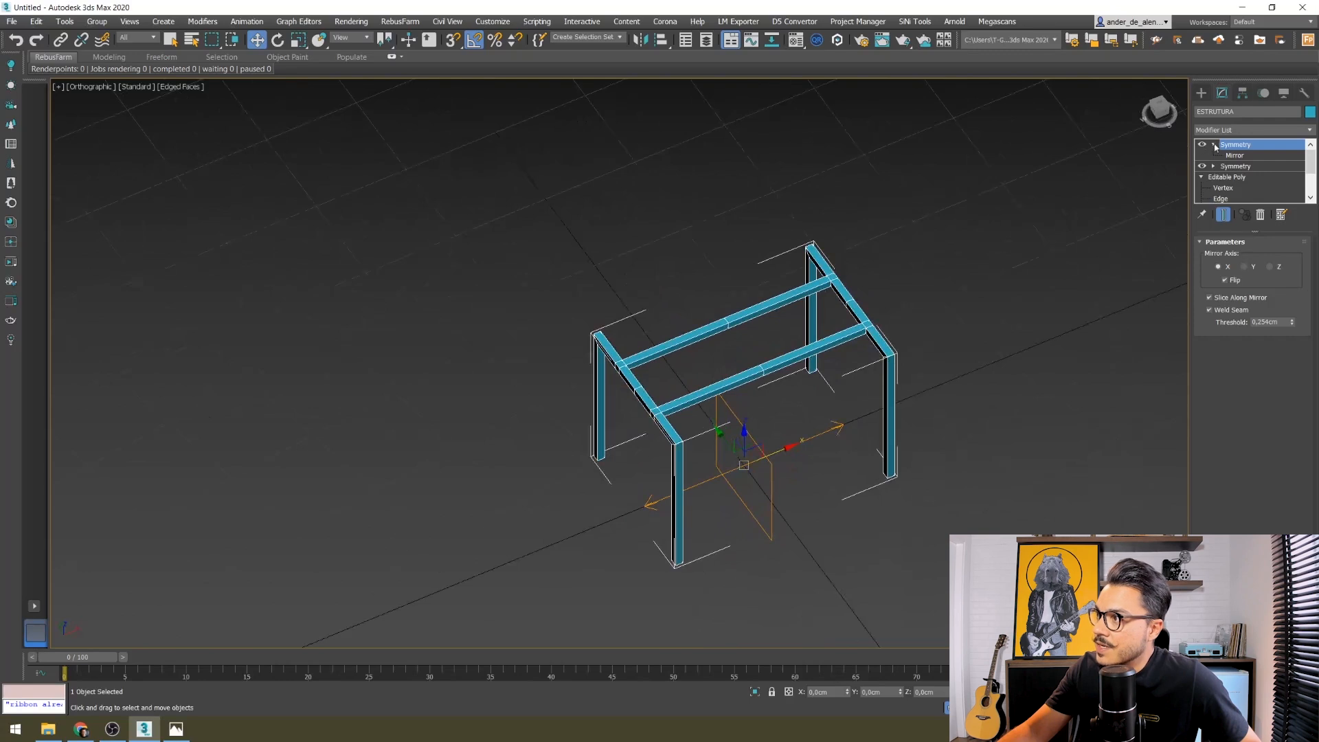
- Toggle the two Symmetry modifiers off and on to compare the half and full frame, leaving both active, and deselect the frame
{"action": "left_click", "coordinate": [1010, 345]}
{"action": "key", "text": "ctrl+z"}
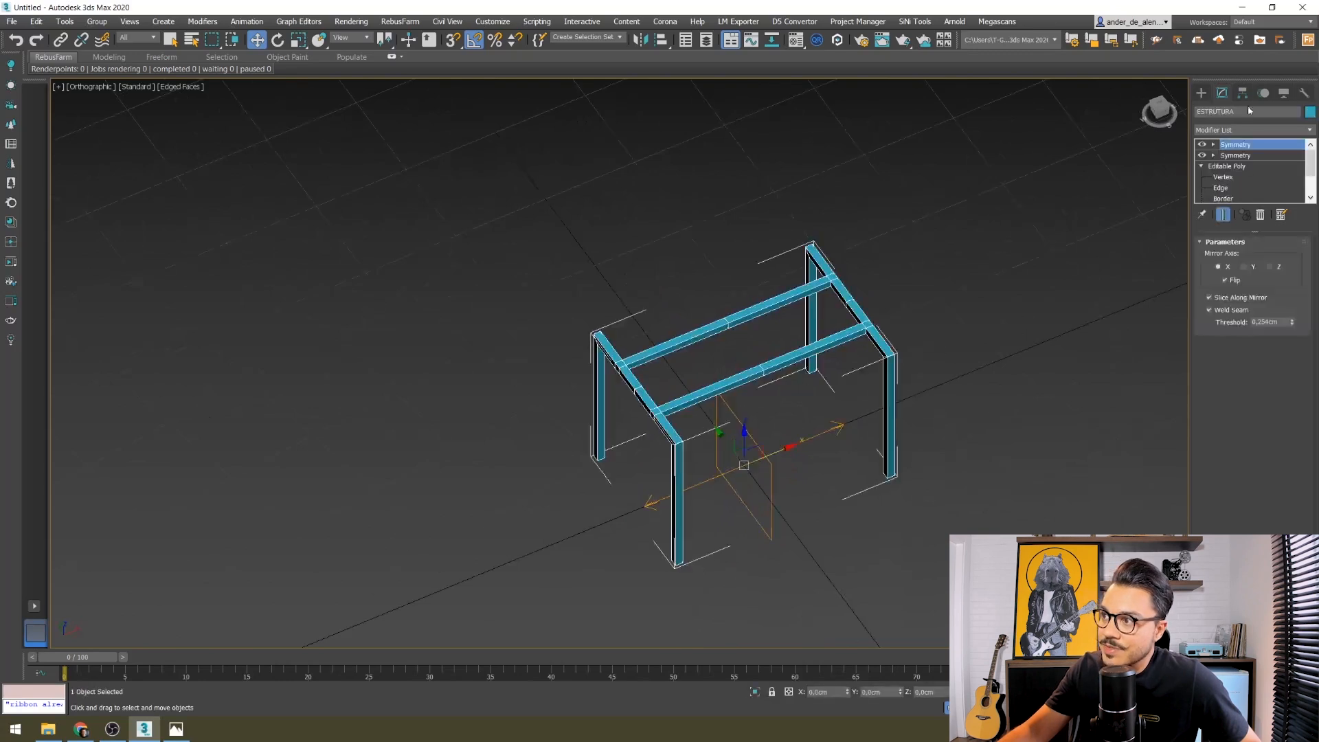
{"action": "left_click", "coordinate": [1203, 145]}
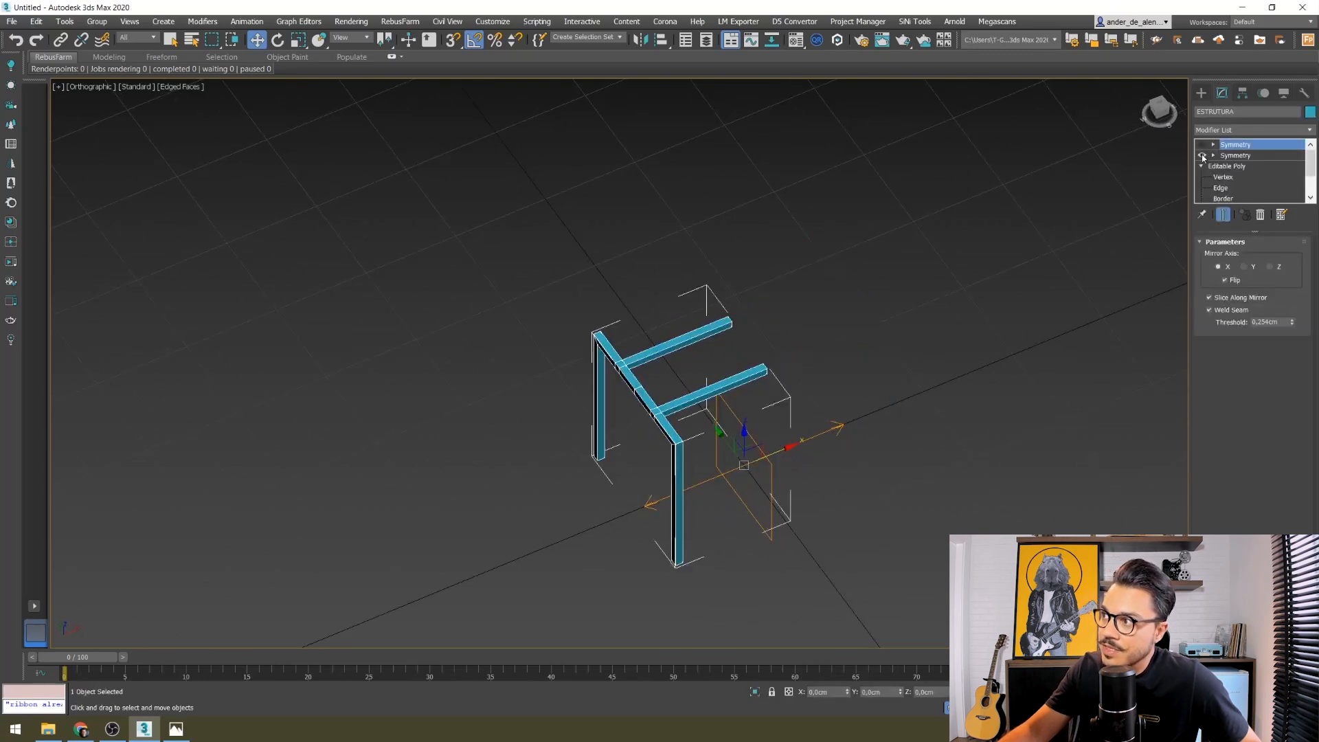
{"action": "left_click", "coordinate": [1202, 156]}
{"action": "left_click", "coordinate": [1202, 156]}
{"action": "left_click", "coordinate": [1203, 145]}
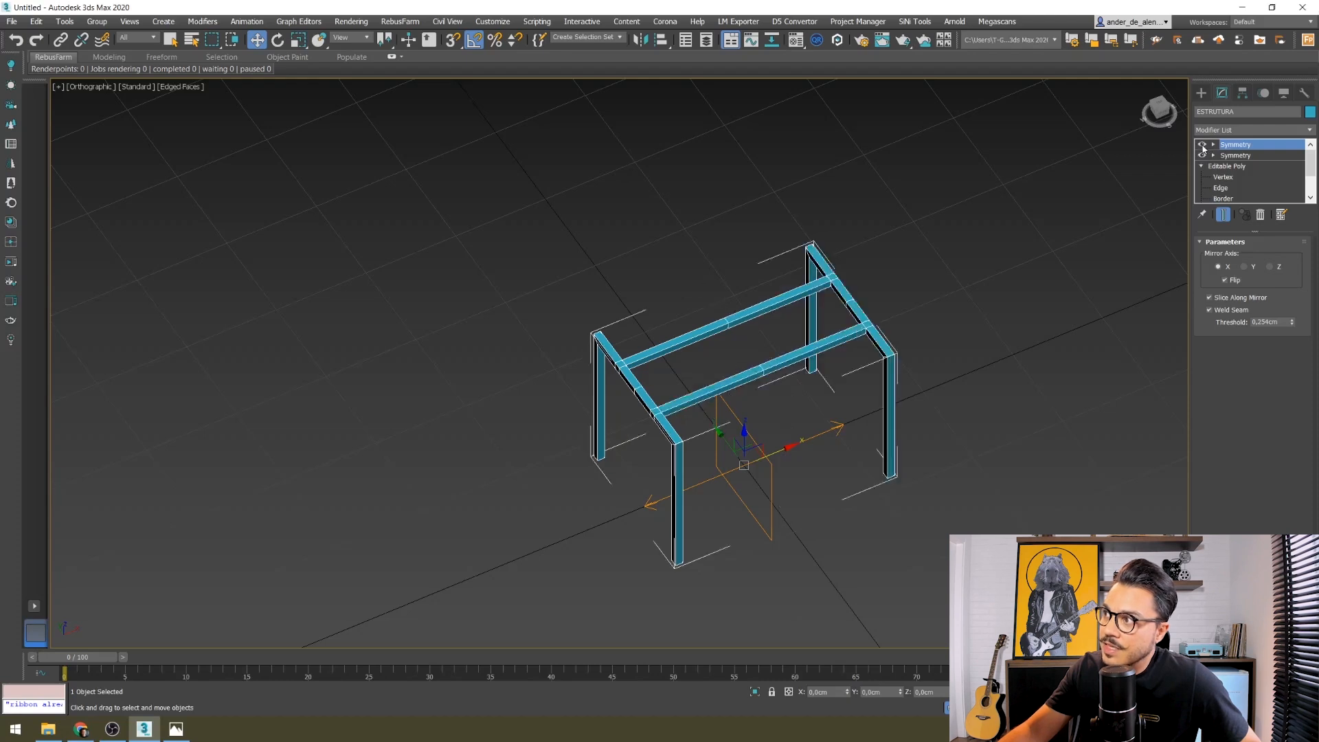
{"action": "left_click", "coordinate": [788, 325]}
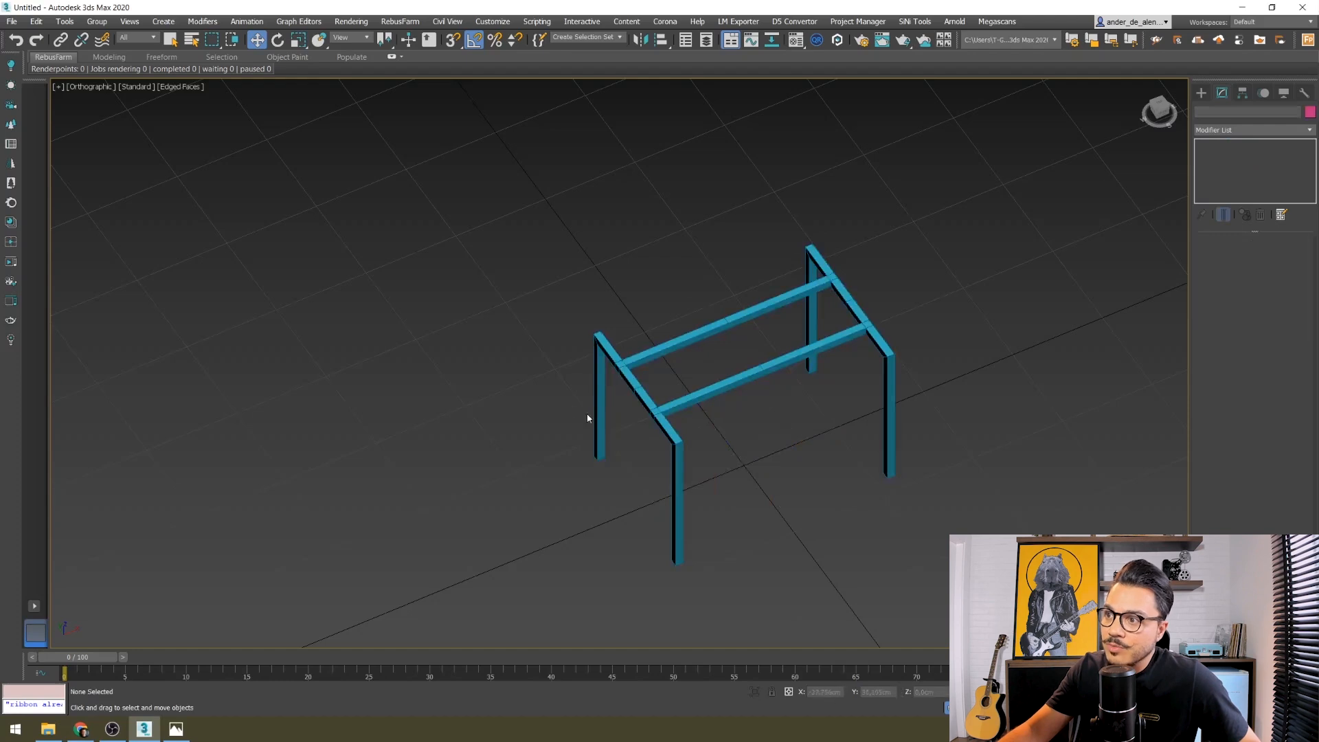
- At Element level of ESTRUTURA's Editable Poly, select the whole frame element and fit it in the Top view
{"action": "left_click", "coordinate": [677, 339]}
{"action": "scroll", "coordinate": [668, 314], "scroll_direction": "up", "scroll_amount": 5}
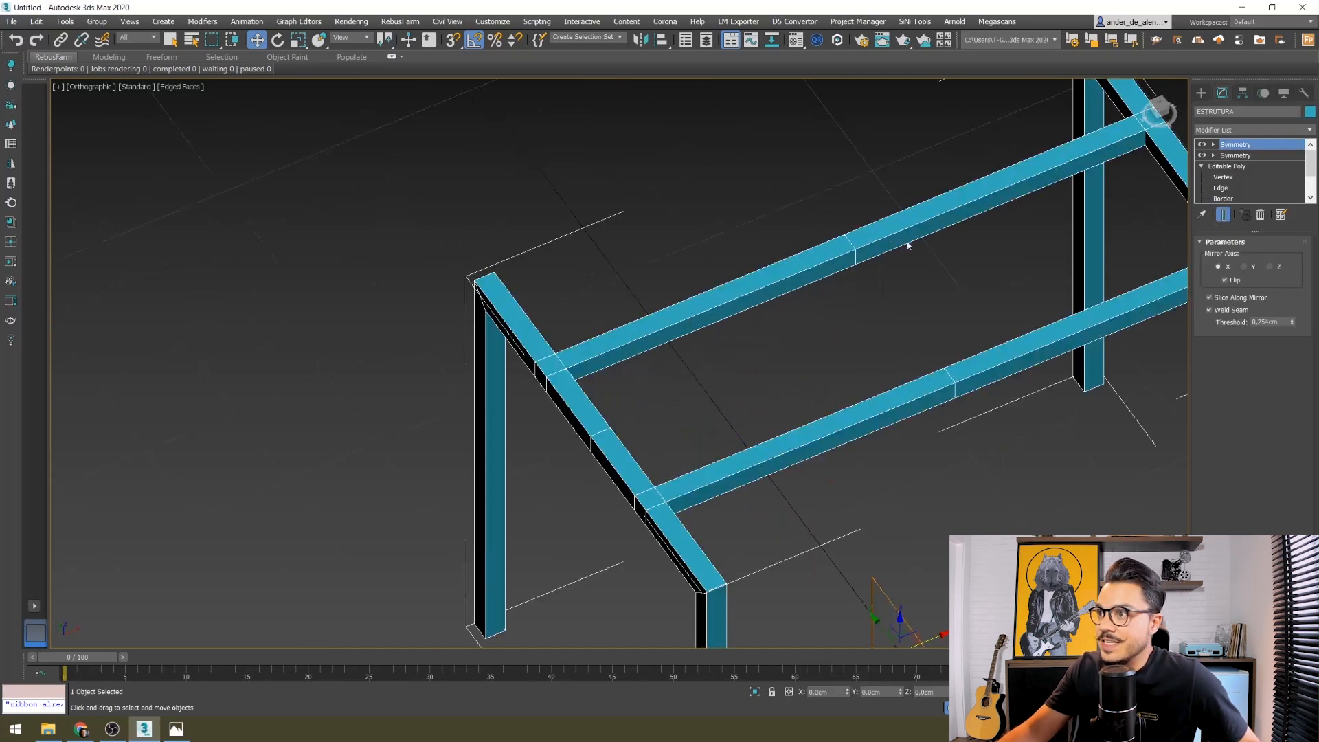
{"action": "scroll", "coordinate": [1253, 198], "scroll_direction": "down", "scroll_amount": 1}
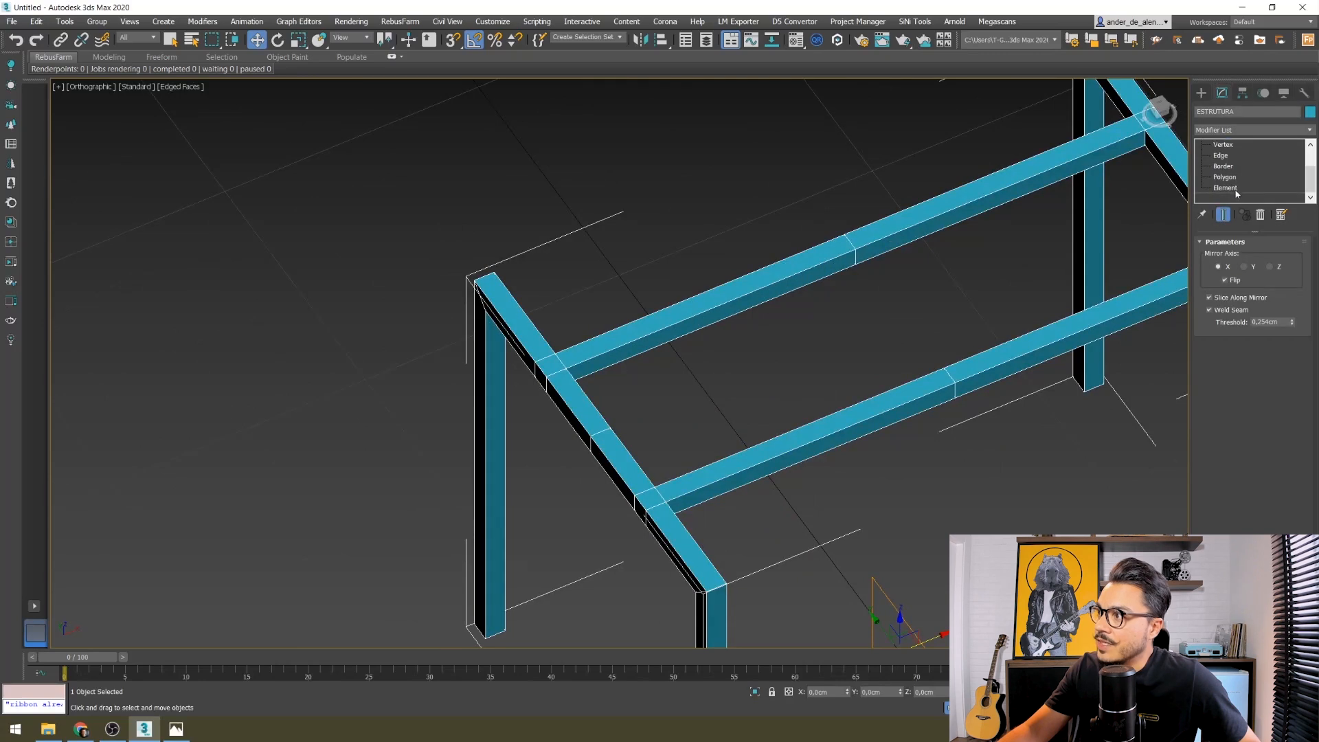
{"action": "left_click", "coordinate": [1225, 188]}
{"action": "left_click", "coordinate": [674, 315]}
{"action": "key", "text": "t"}
{"action": "key", "text": "z"}
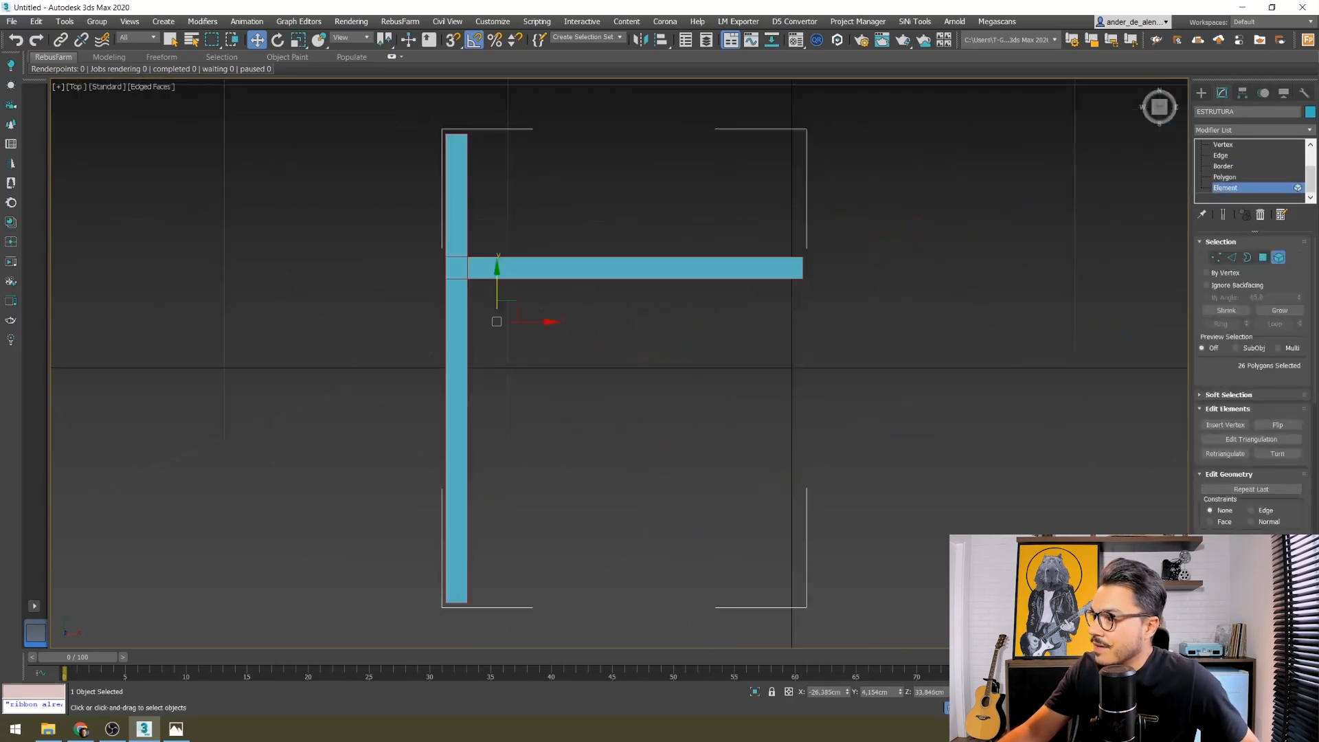
- Rotate a slice plane perpendicular to the crossbar, position it at X -20 cm and slice the bar there
{"action": "key", "text": "alt+shift+d"}
{"action": "key", "text": "e"}
{"action": "left_click_drag", "start_coordinate": [496, 254], "coordinate": [614, 300]}
{"action": "key", "text": "w"}
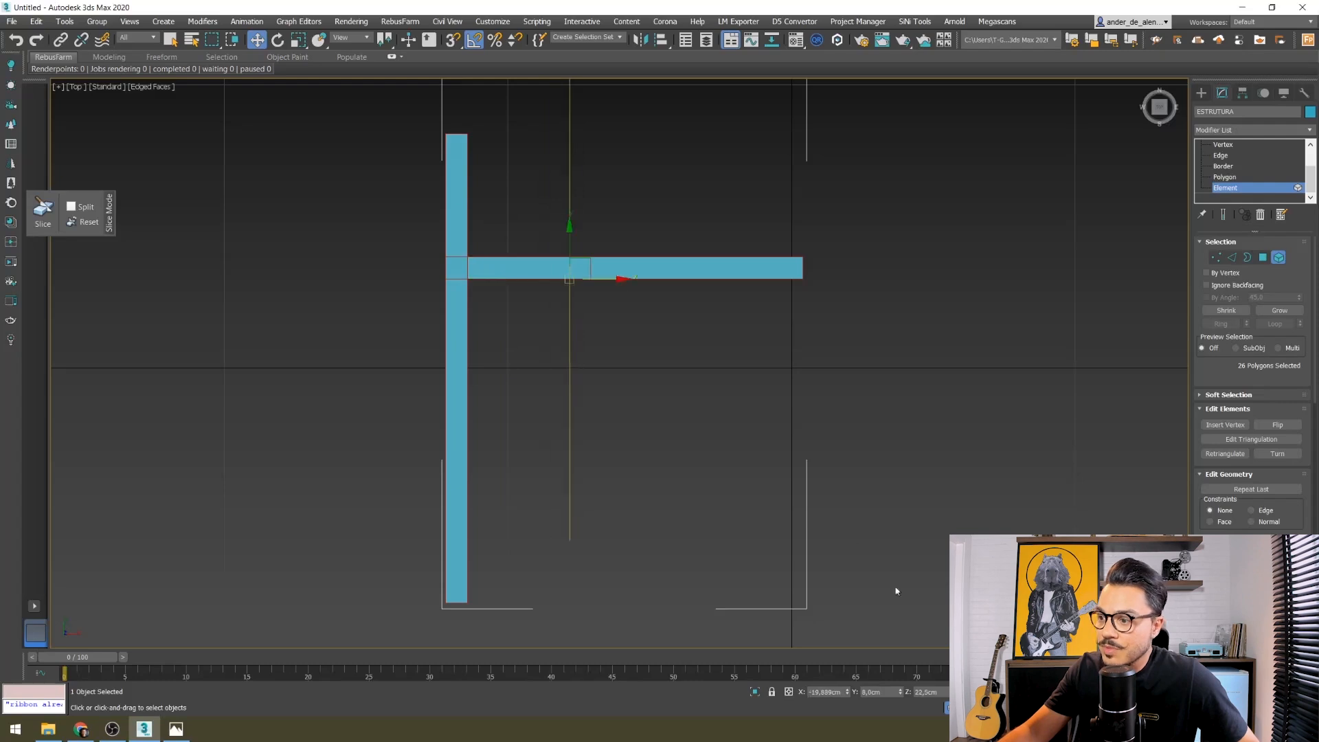
{"action": "double_click", "coordinate": [828, 693]}
{"action": "type", "text": "-20"}
{"action": "key", "text": "Return"}
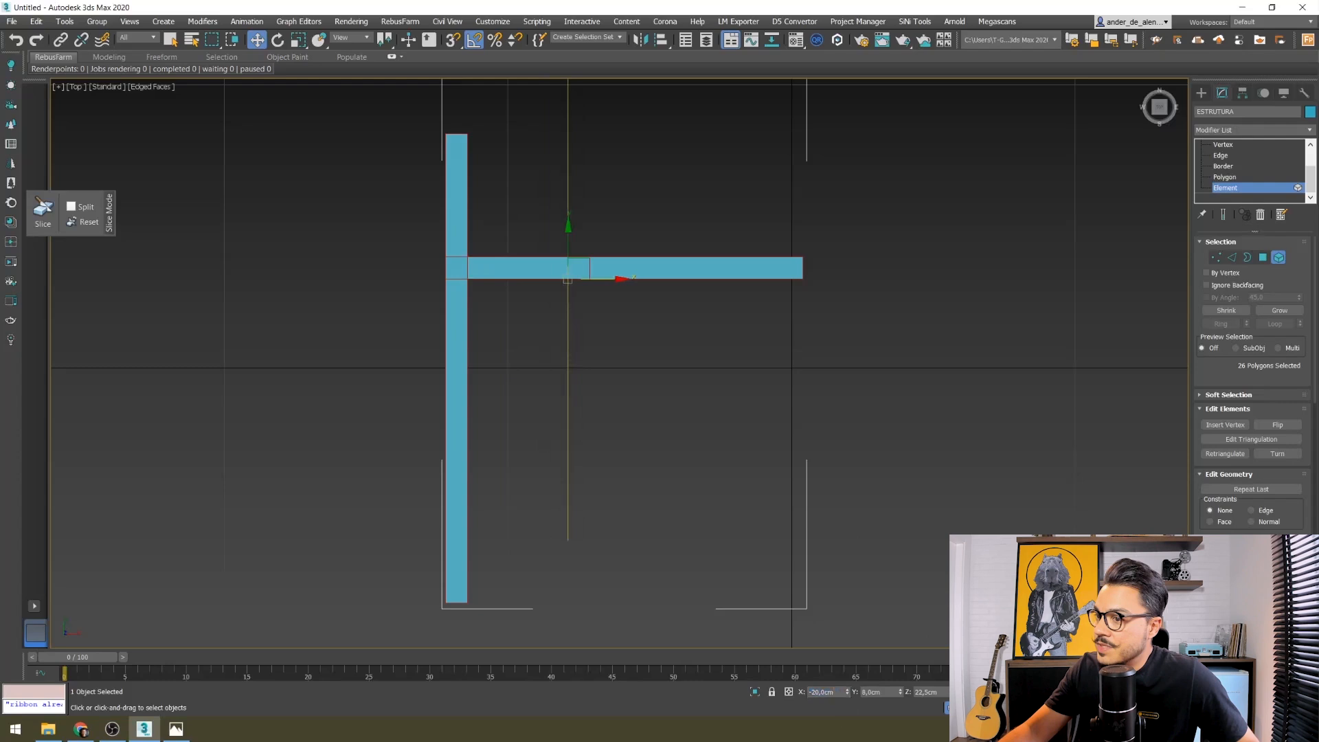
- Make a second slice across the crossbar at X -18 cm and finish using the slice plane
{"action": "left_click_drag", "start_coordinate": [836, 695], "coordinate": [810, 692]}
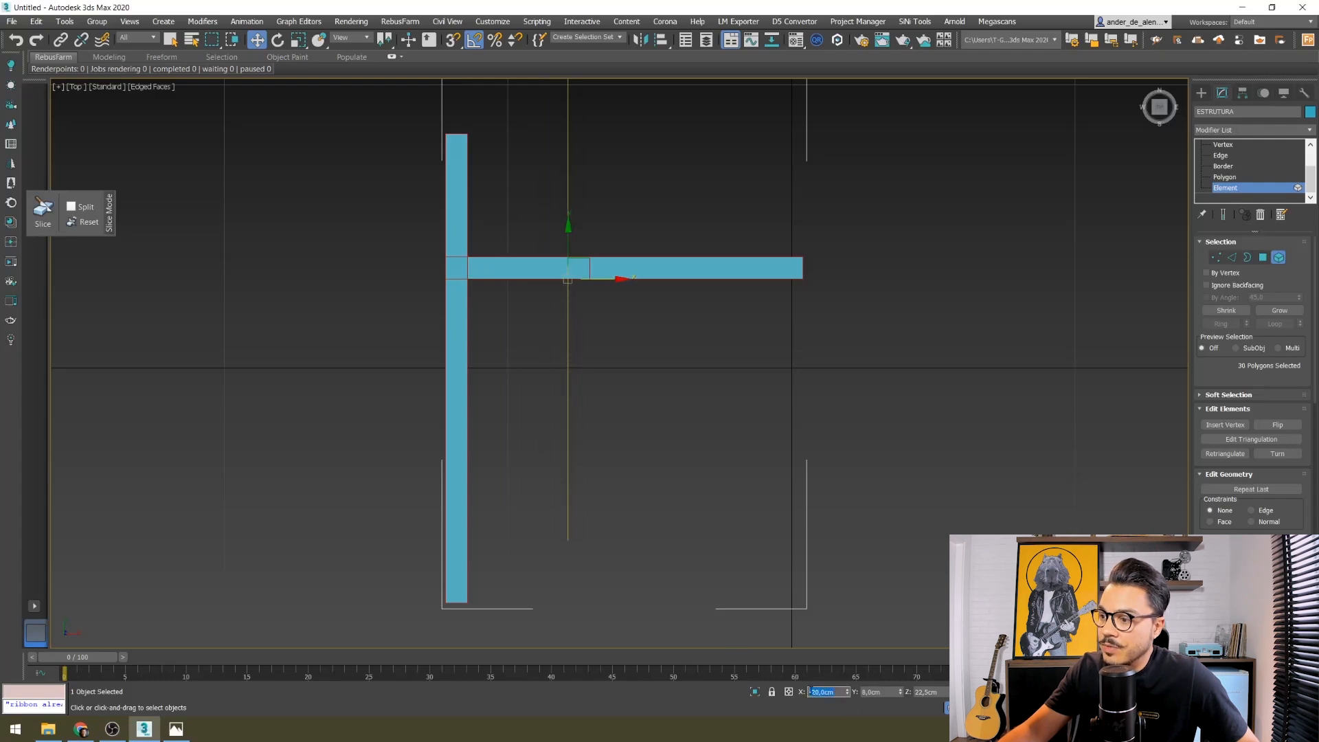
{"action": "type", "text": "-18"}
{"action": "key", "text": "Return"}
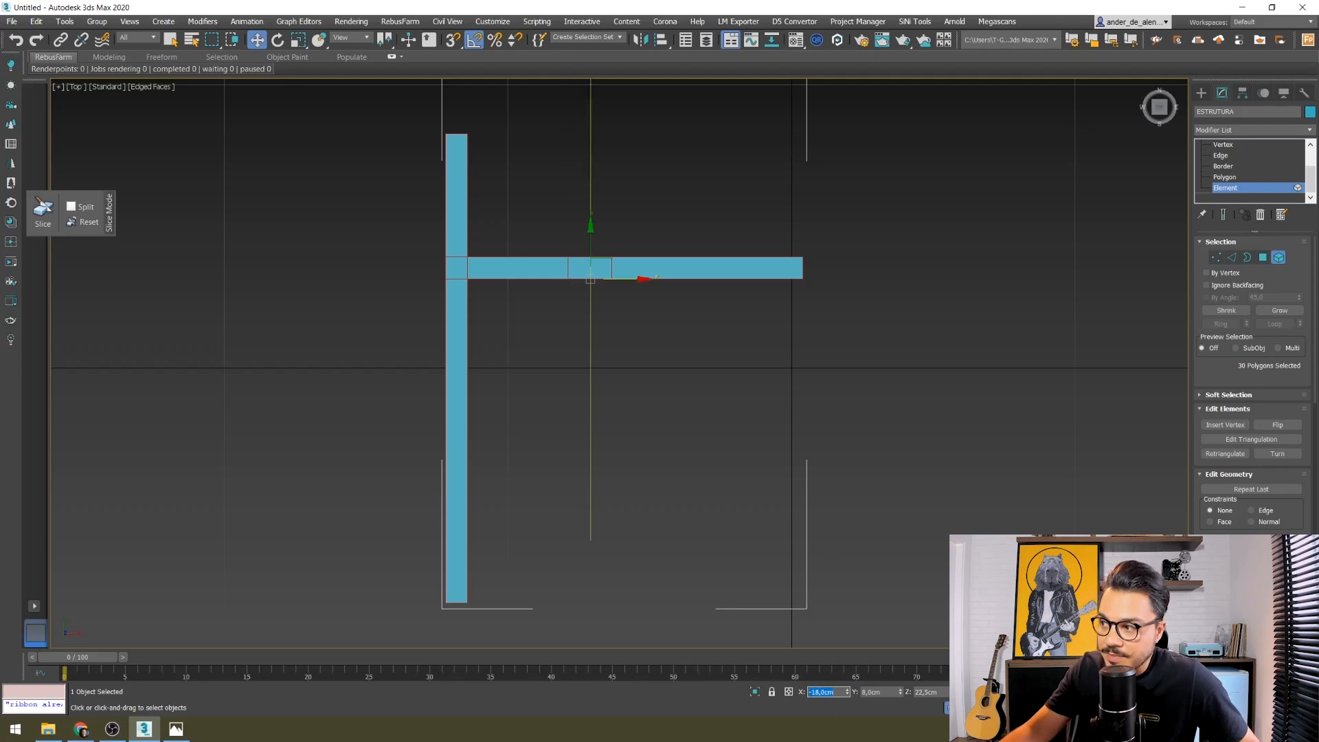
{"action": "left_click", "coordinate": [1225, 591]}
{"action": "left_click", "coordinate": [1225, 578]}
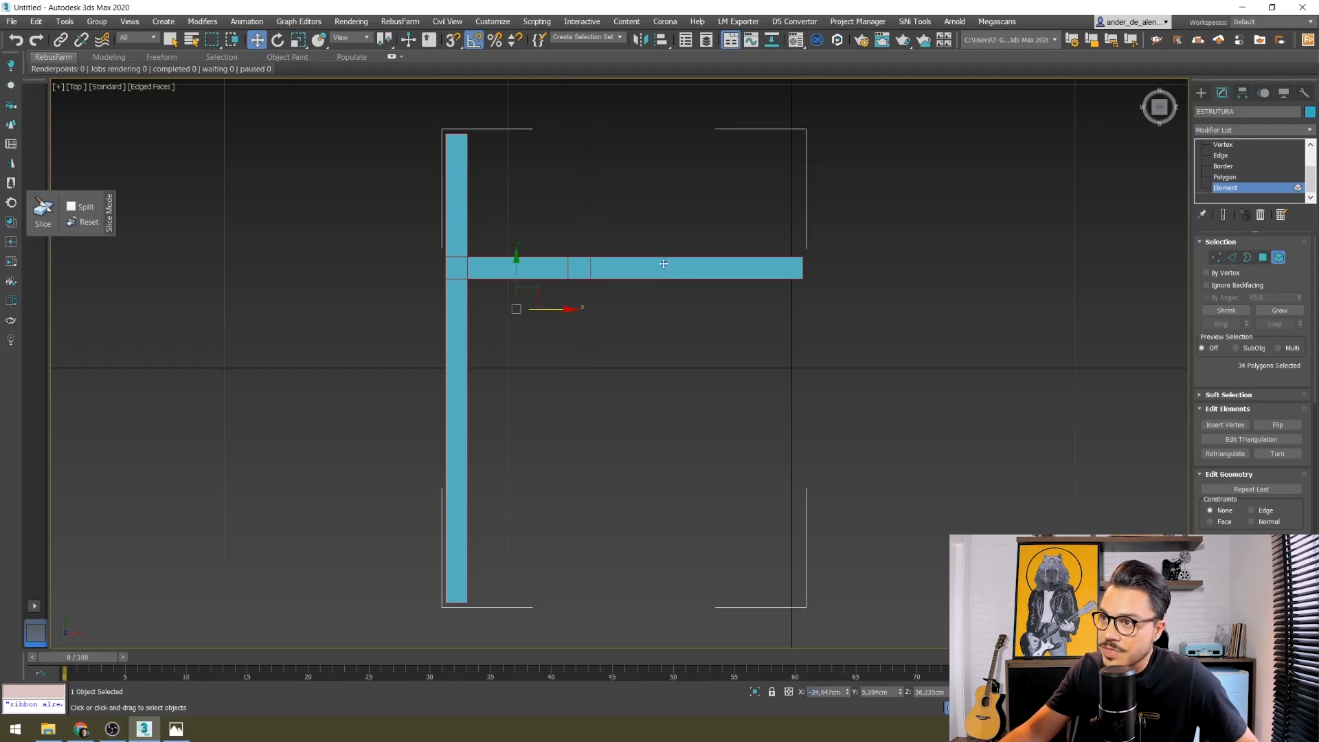
- At Polygon level, select the small top face between the two new slices on the crossbar
{"action": "left_click", "coordinate": [1263, 257]}
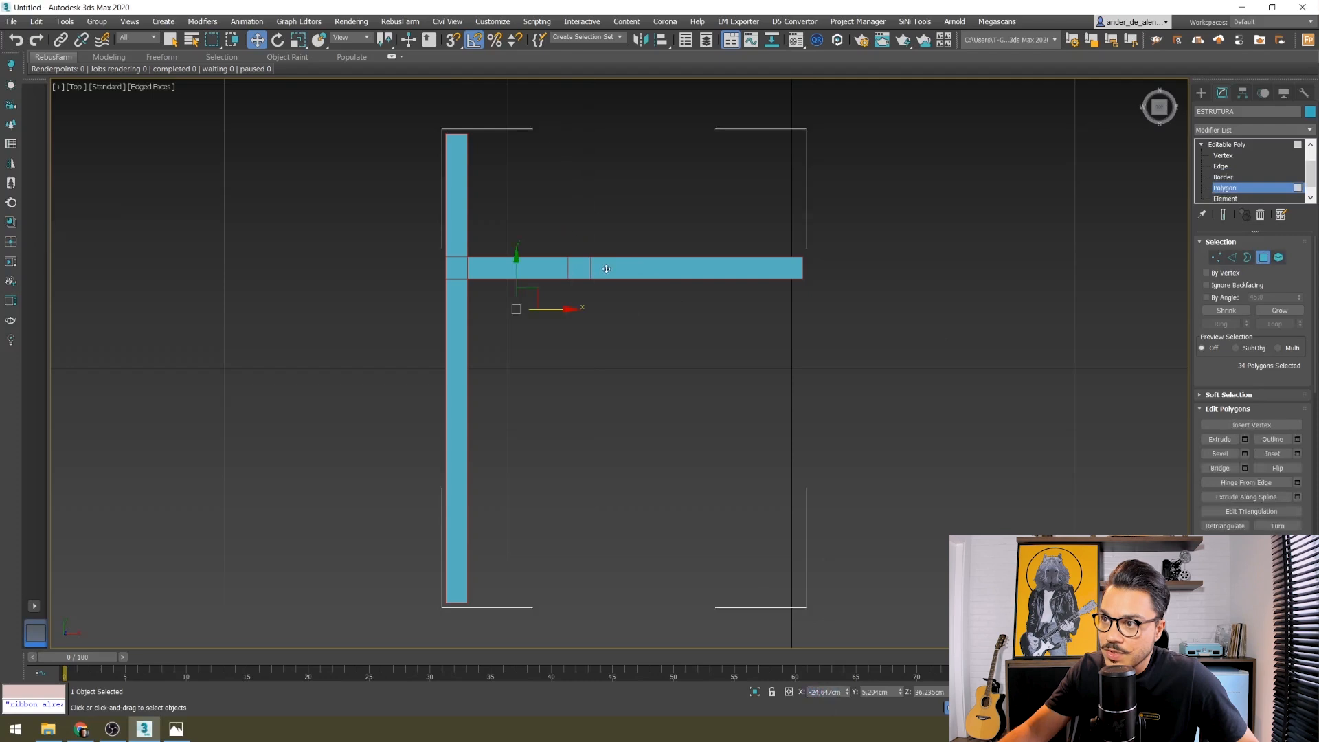
{"action": "left_click", "coordinate": [577, 272]}
{"action": "middle_click_drag", "start_coordinate": [572, 336], "coordinate": [603, 298], "text": "alt"}
- Extrude the selected face 4 cm upward to form a short support post, then leave polygon editing and deselect the frame
{"action": "left_click", "coordinate": [1245, 438]}
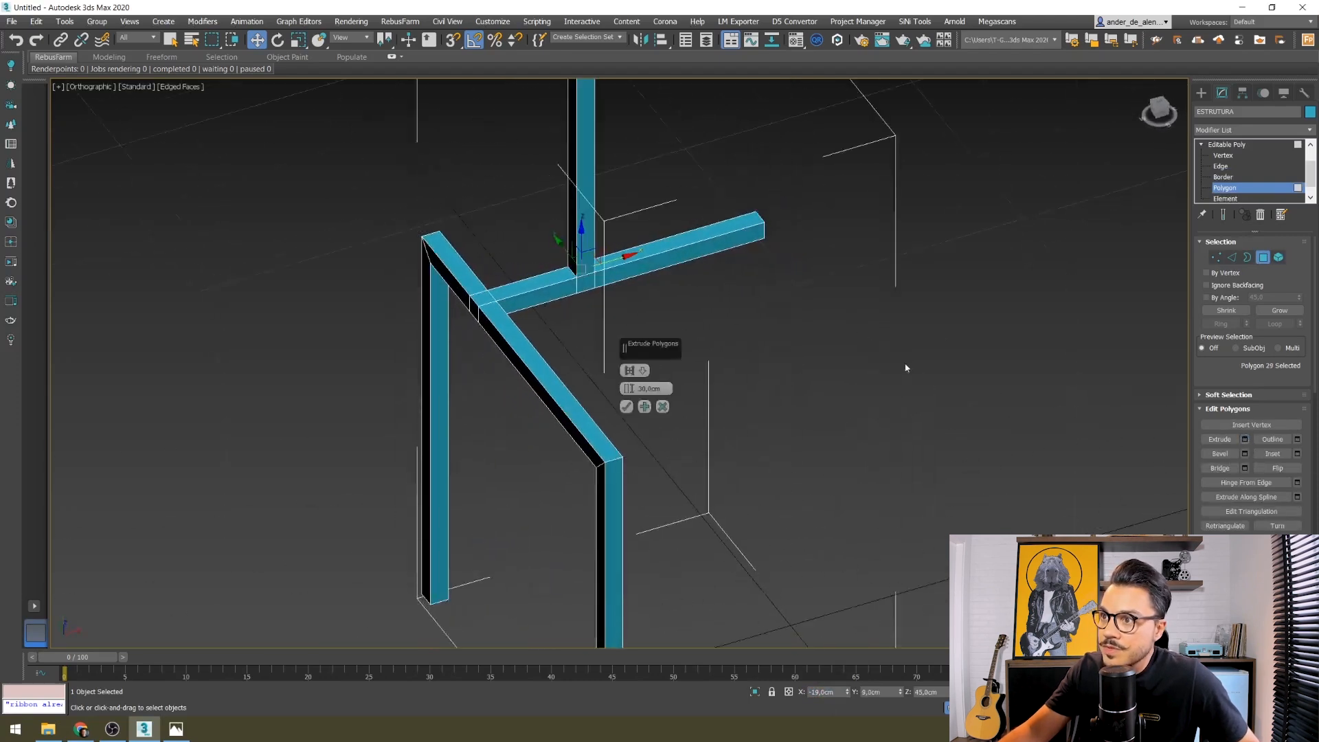
{"action": "double_click", "coordinate": [650, 389]}
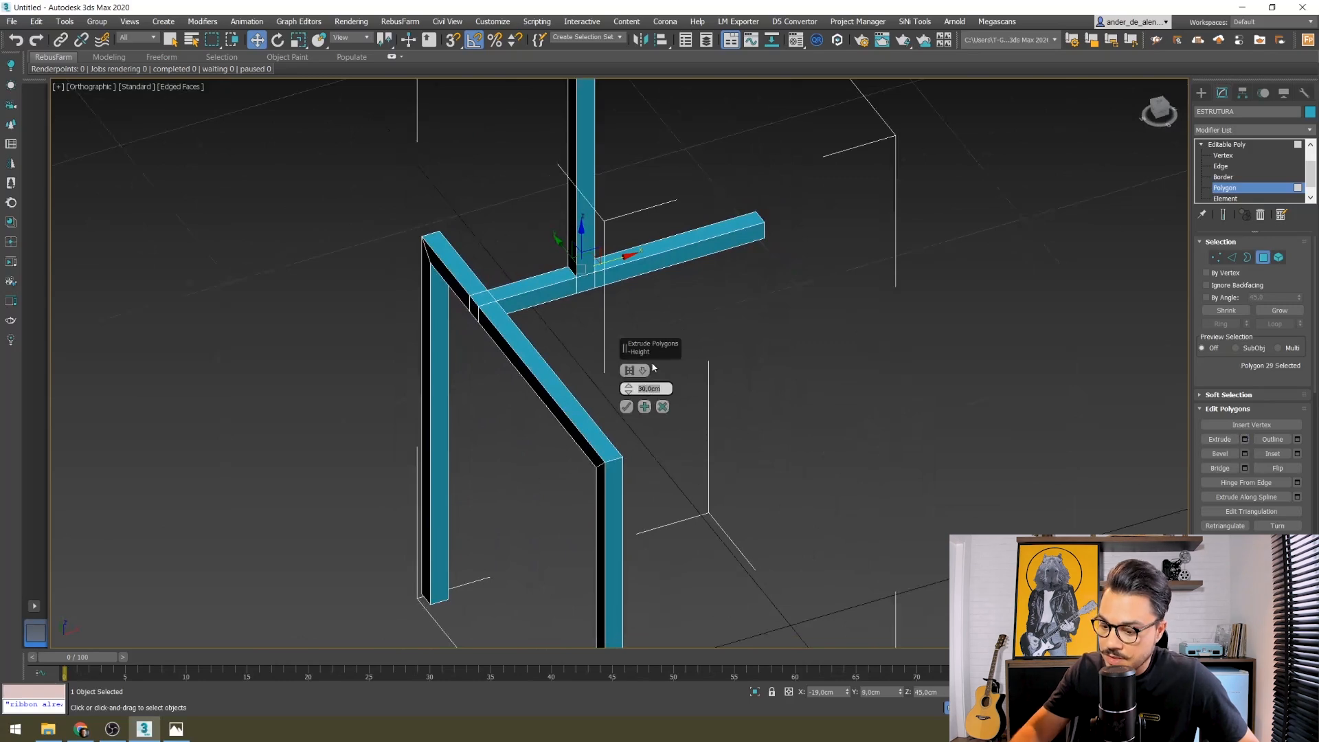
{"action": "type", "text": "4"}
{"action": "key", "text": "Return"}
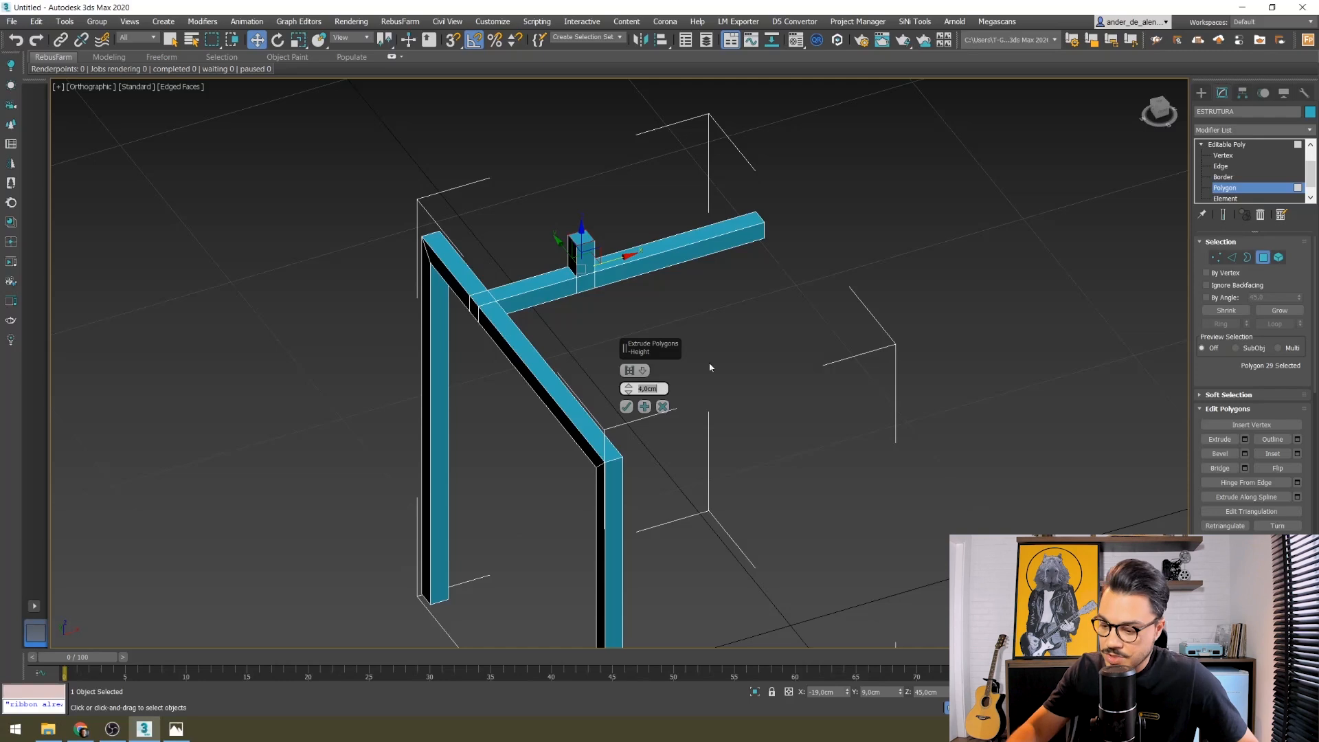
{"action": "type", "text": "3"}
{"action": "key", "text": "Return"}
{"action": "type", "text": "4"}
{"action": "key", "text": "Return"}
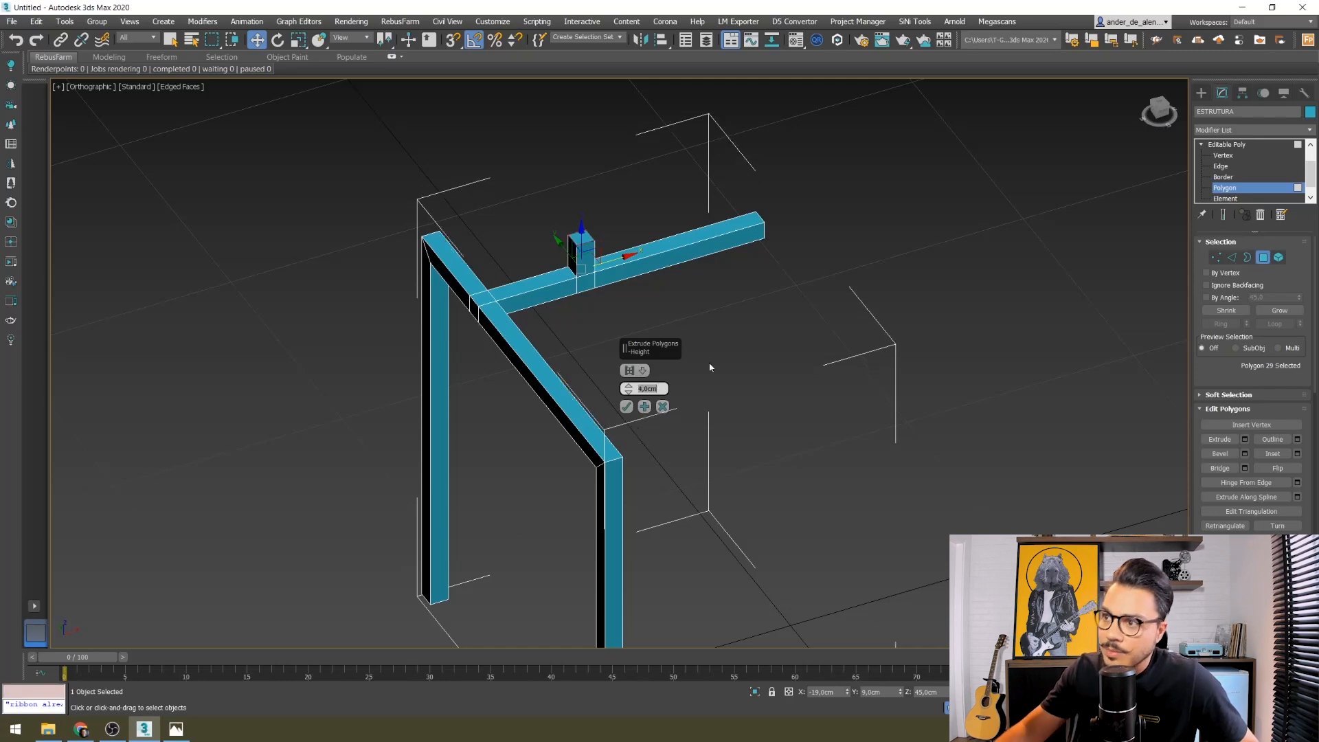
{"action": "left_click", "coordinate": [626, 406]}
{"action": "key", "text": "4"}
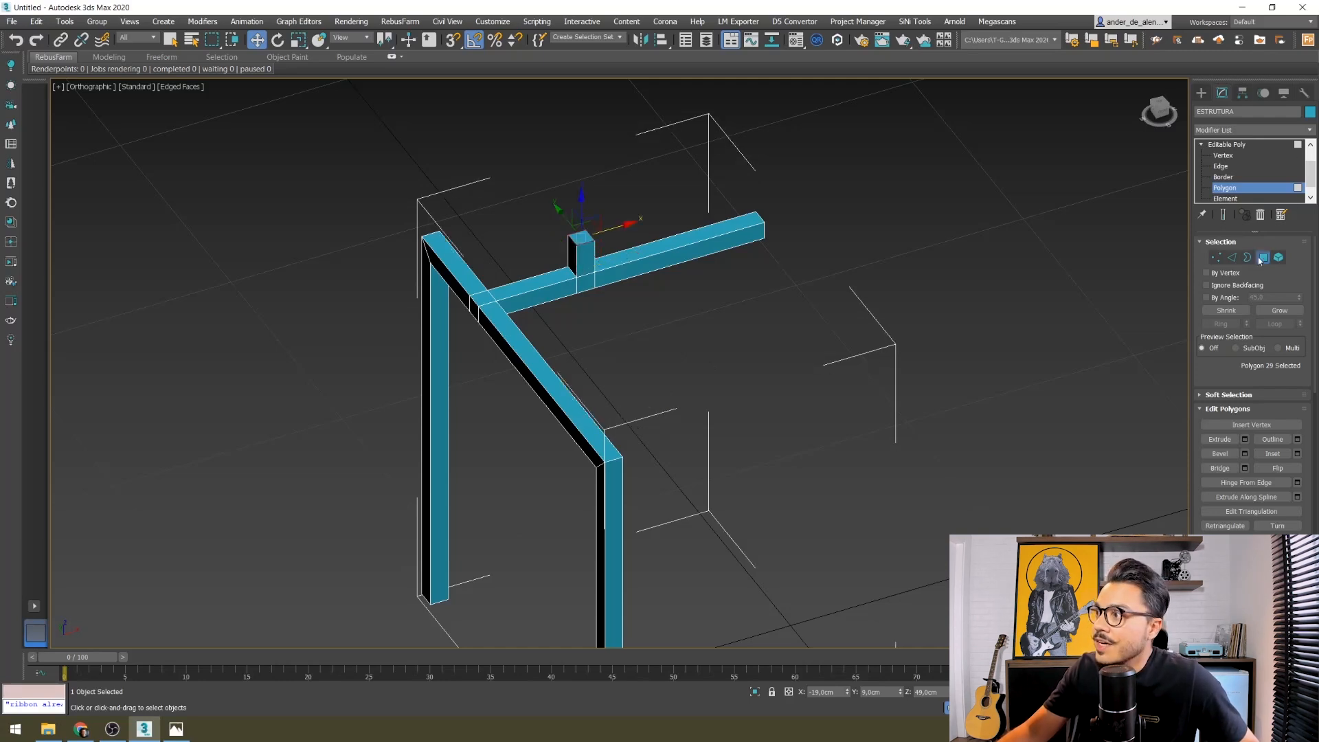
{"action": "left_click", "coordinate": [956, 303]}
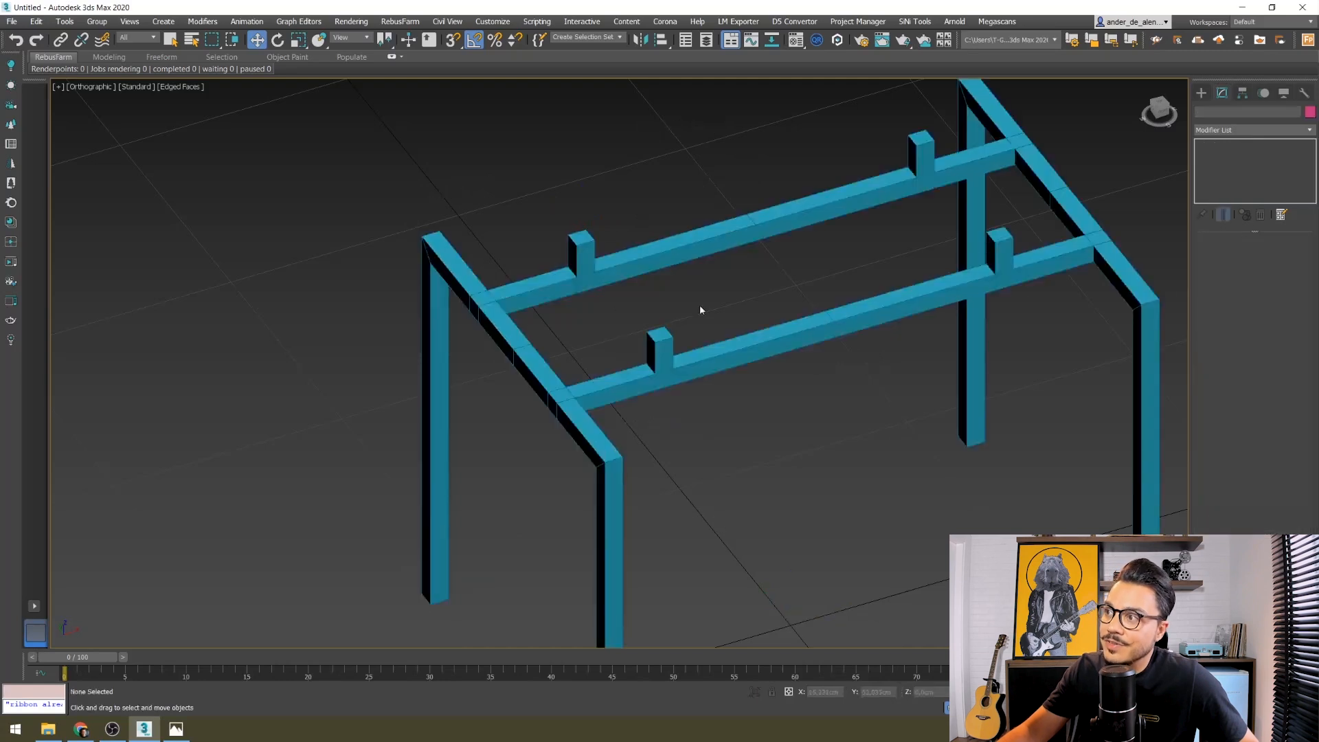
{"action": "scroll", "coordinate": [687, 326], "scroll_direction": "down", "scroll_amount": 3}
{"action": "scroll", "coordinate": [849, 416], "scroll_direction": "down", "scroll_amount": 3}
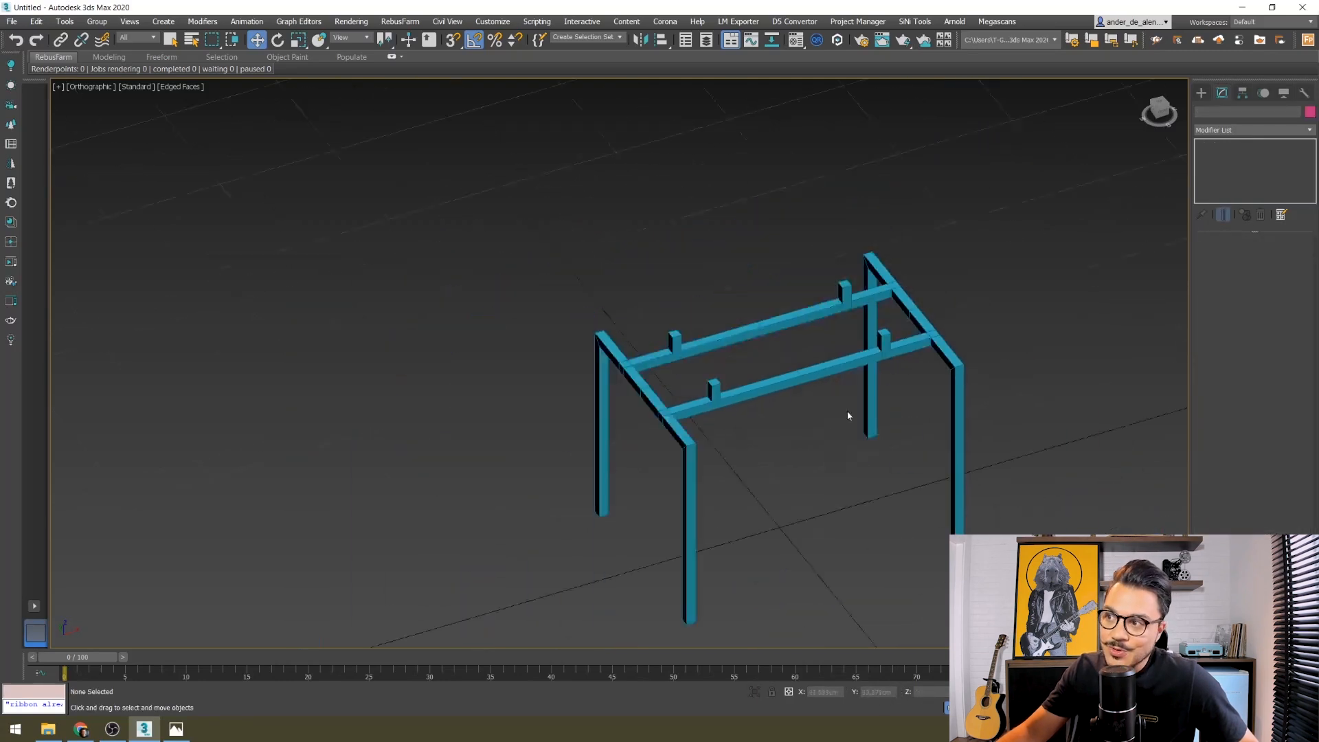
- Check the stool reference photo for how the crossbars and seat supports are shaped, and return to 3ds Max
{"action": "mouse_move", "coordinate": [723, 473]}
{"action": "middle_mouse_down", "text": "alt"}
{"action": "mouse_move", "coordinate": [763, 448]}
{"action": "mouse_move", "coordinate": [728, 467]}
{"action": "middle_mouse_up", "text": "alt"}
{"action": "left_click", "coordinate": [169, 733]}
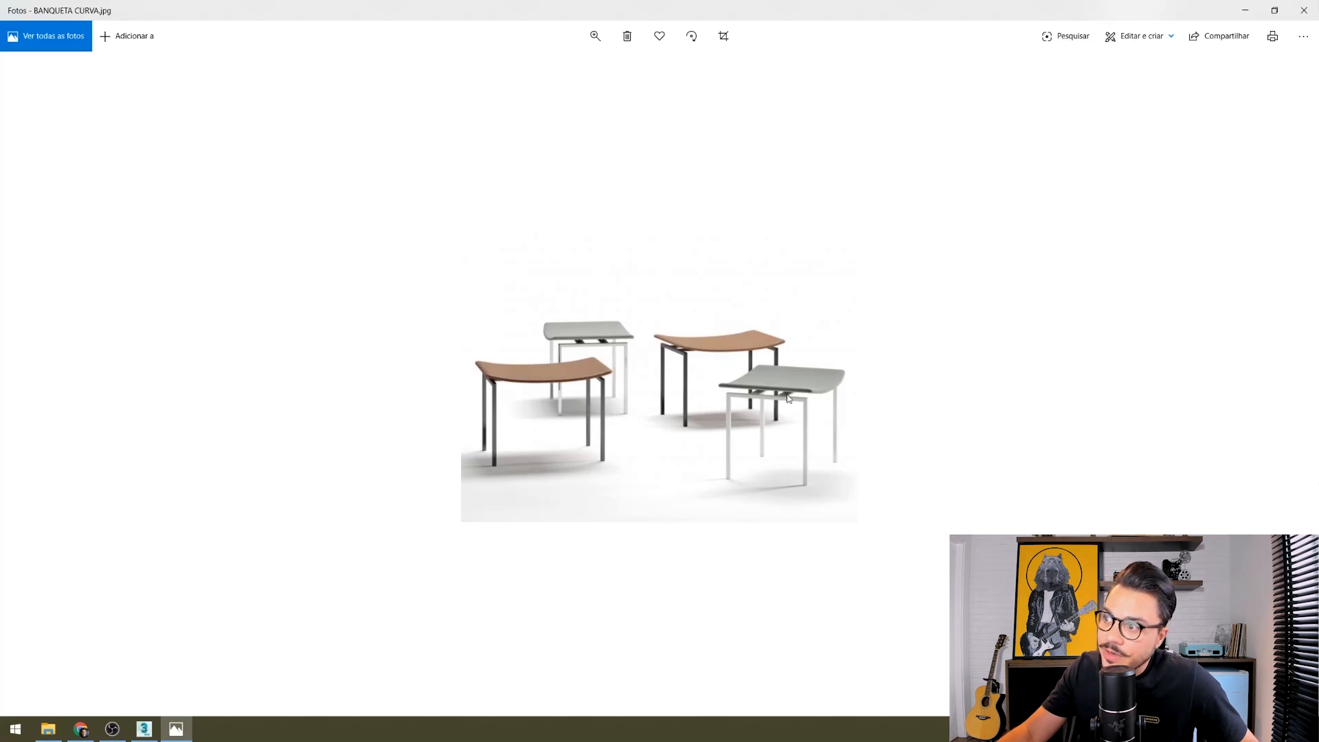
{"action": "left_click", "coordinate": [1246, 11]}
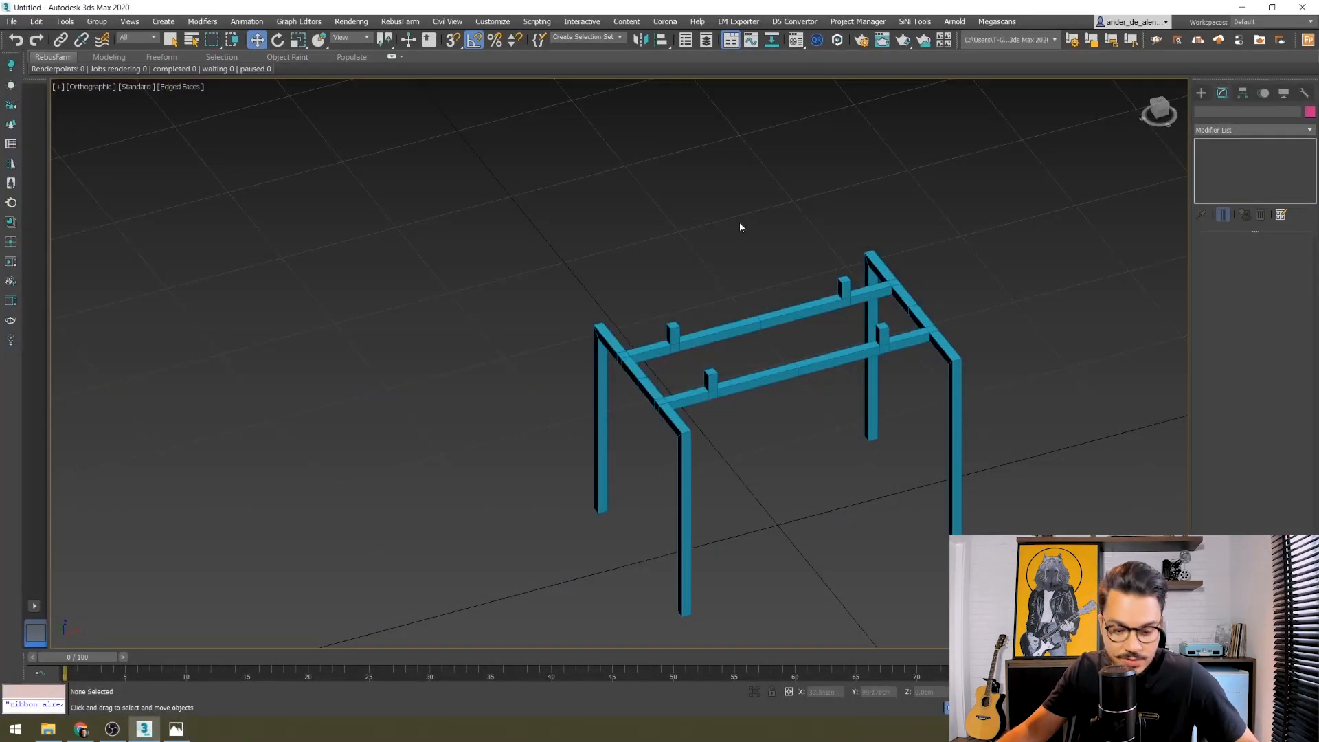
- In a top view of the frame, select the vertices along the crossbar's inner edge at Vertex level
{"action": "key", "text": "t"}
{"action": "key", "text": "z"}
{"action": "left_click", "coordinate": [510, 264]}
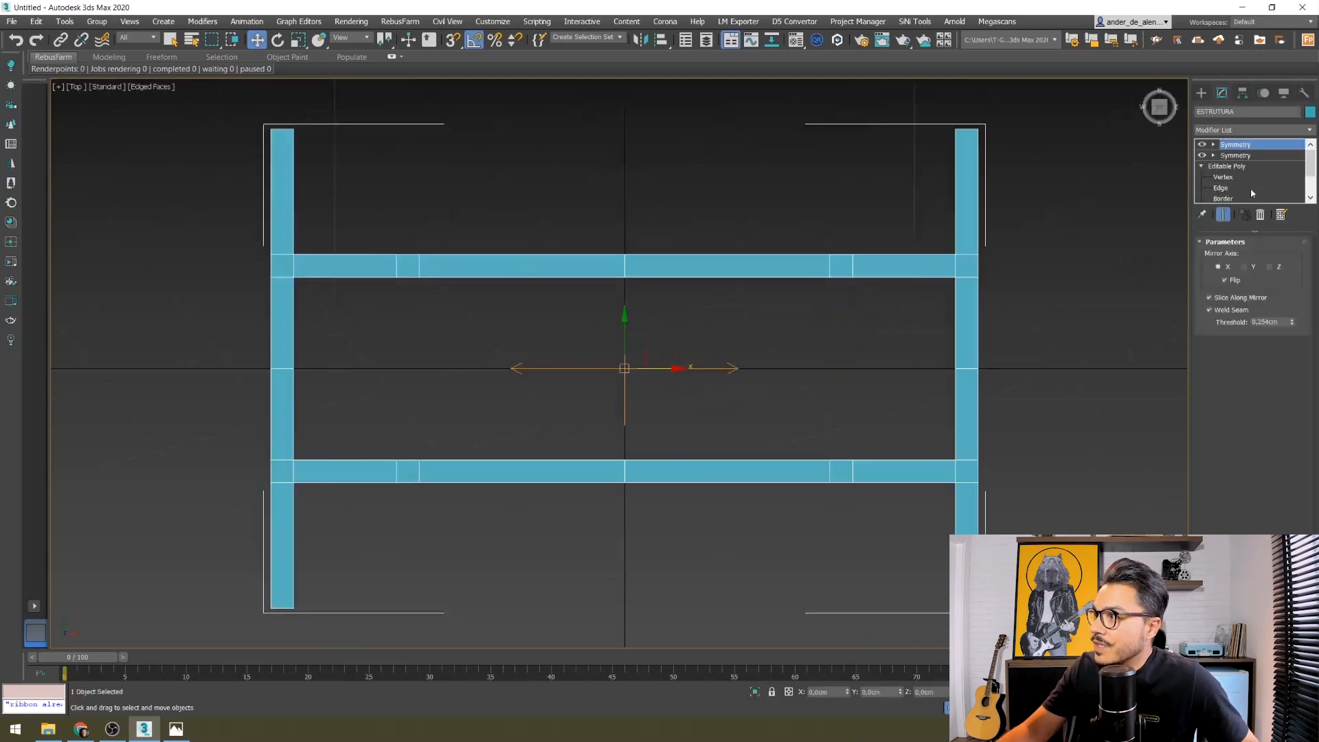
{"action": "left_click", "coordinate": [1224, 177]}
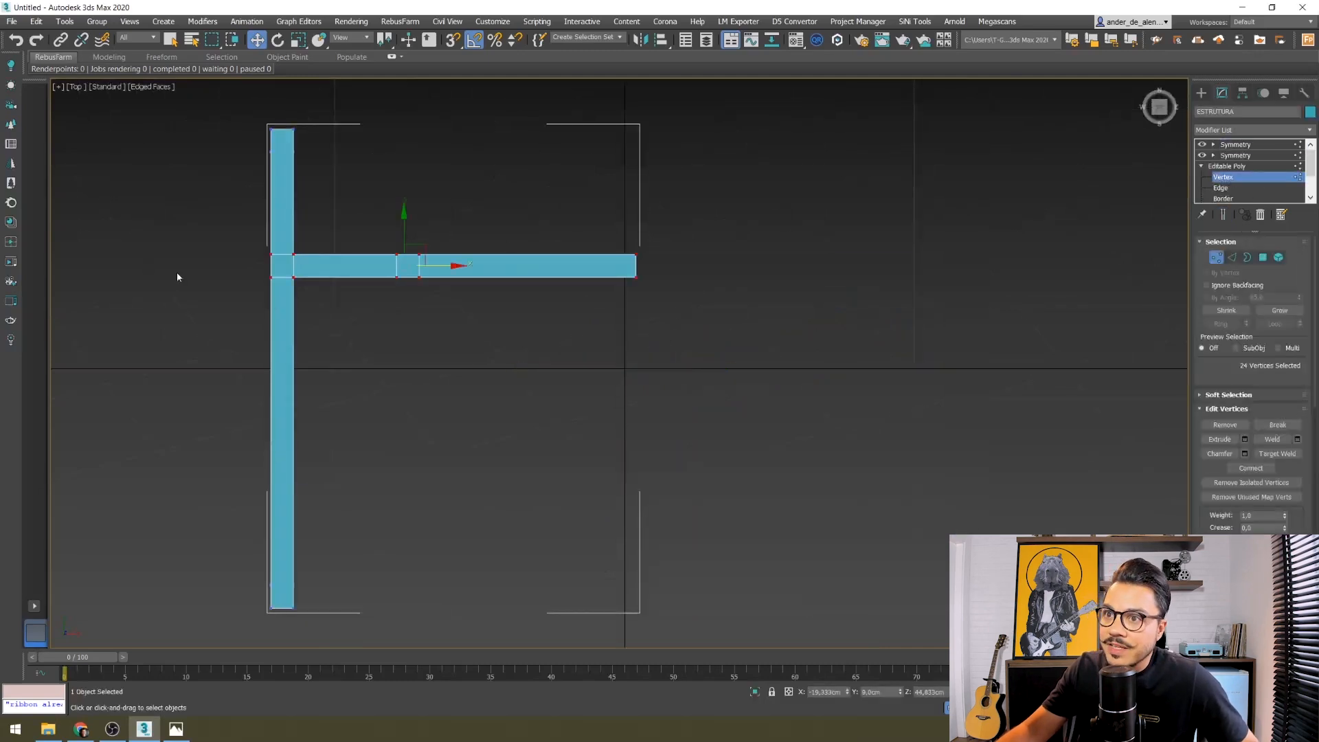
{"action": "left_click_drag", "start_coordinate": [890, 366], "coordinate": [887, 368]}
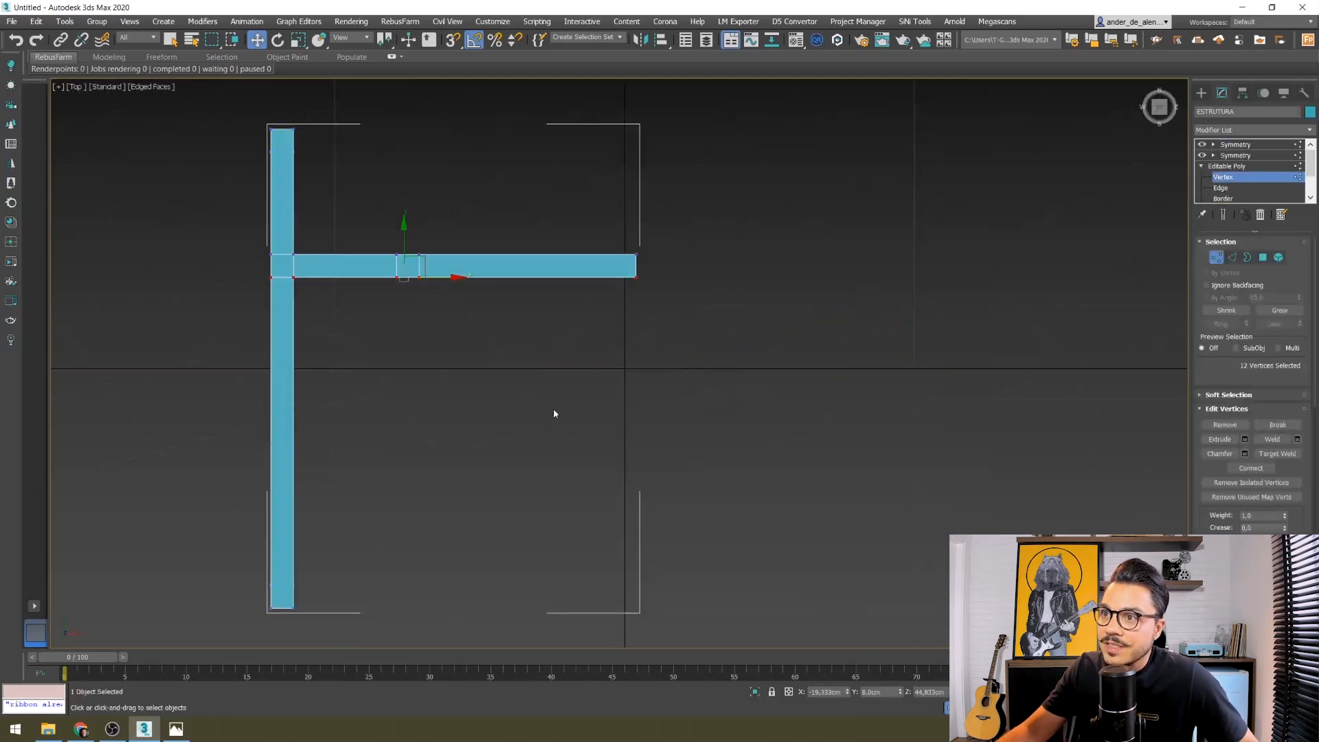
- Offset the selected vertices by -2 cm in Y to widen the crossbar and its post, and leave vertex editing
{"action": "left_click", "coordinate": [790, 693]}
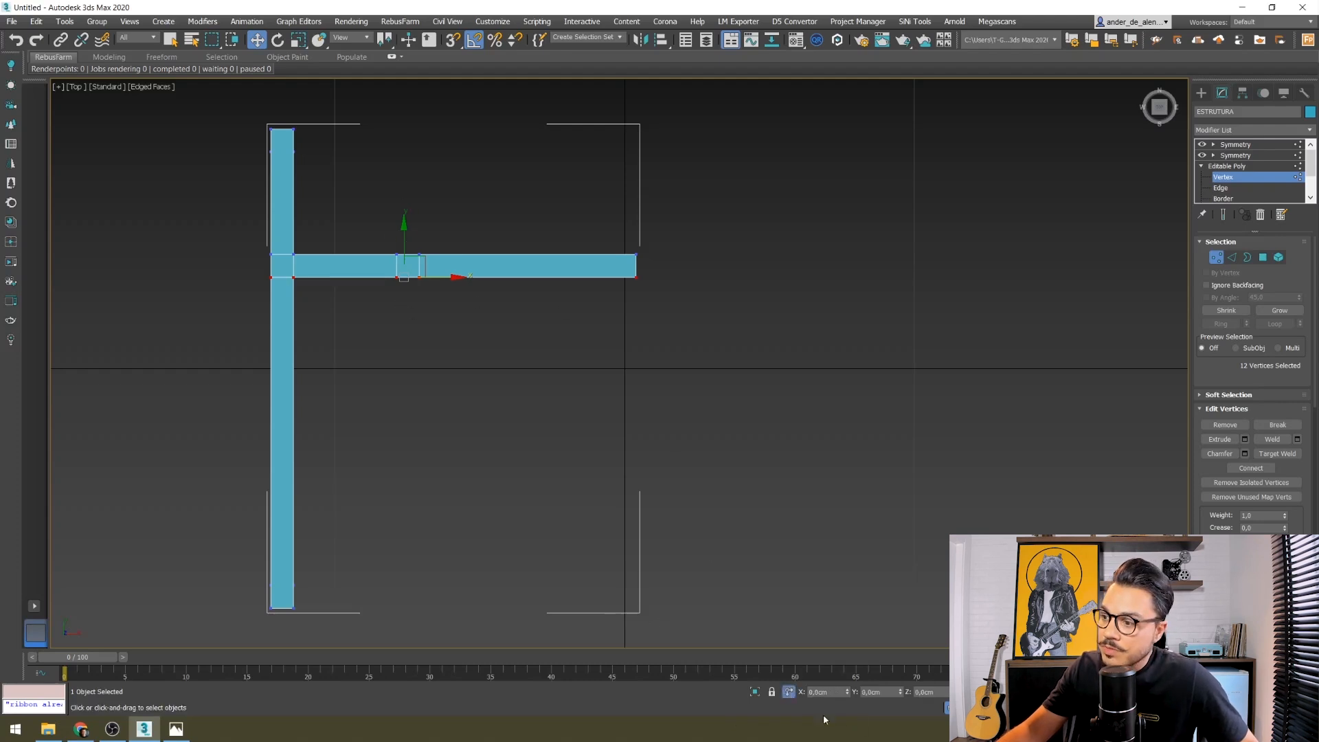
{"action": "double_click", "coordinate": [894, 693]}
{"action": "type", "text": "-2"}
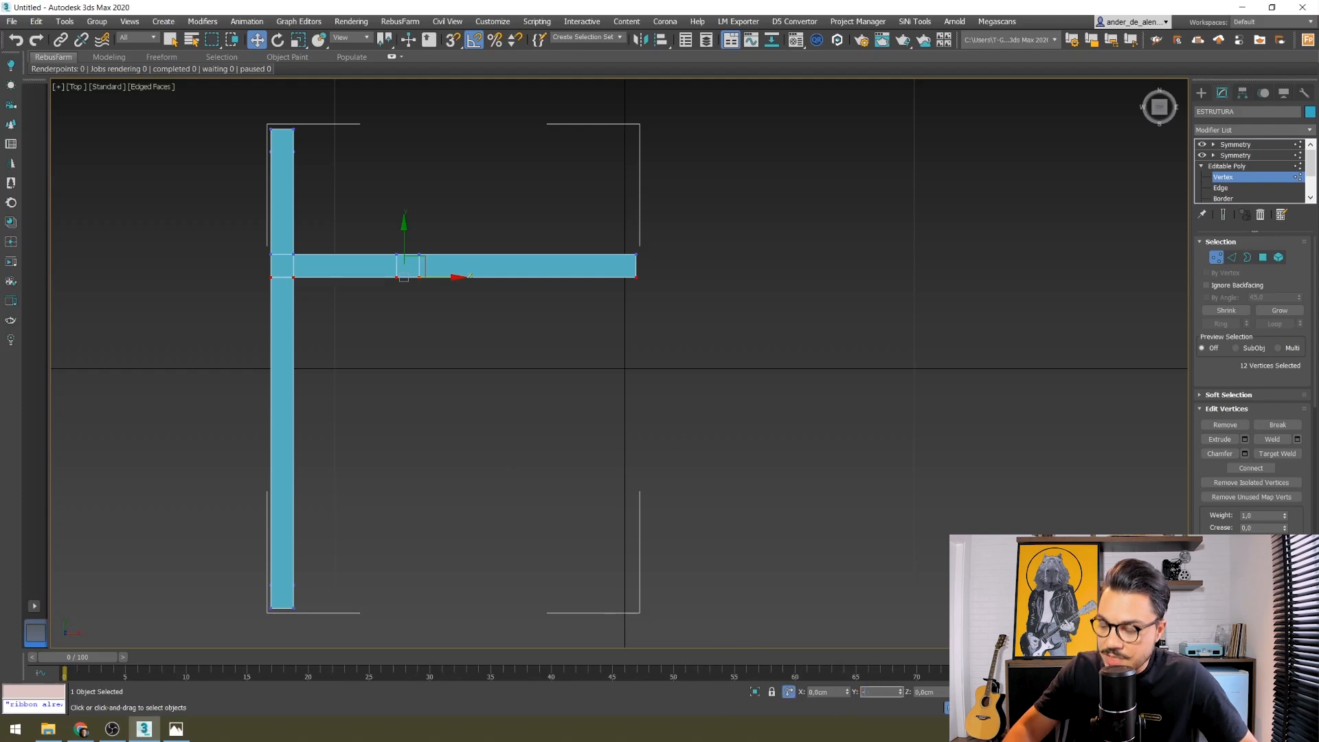
{"action": "key", "text": "Return"}
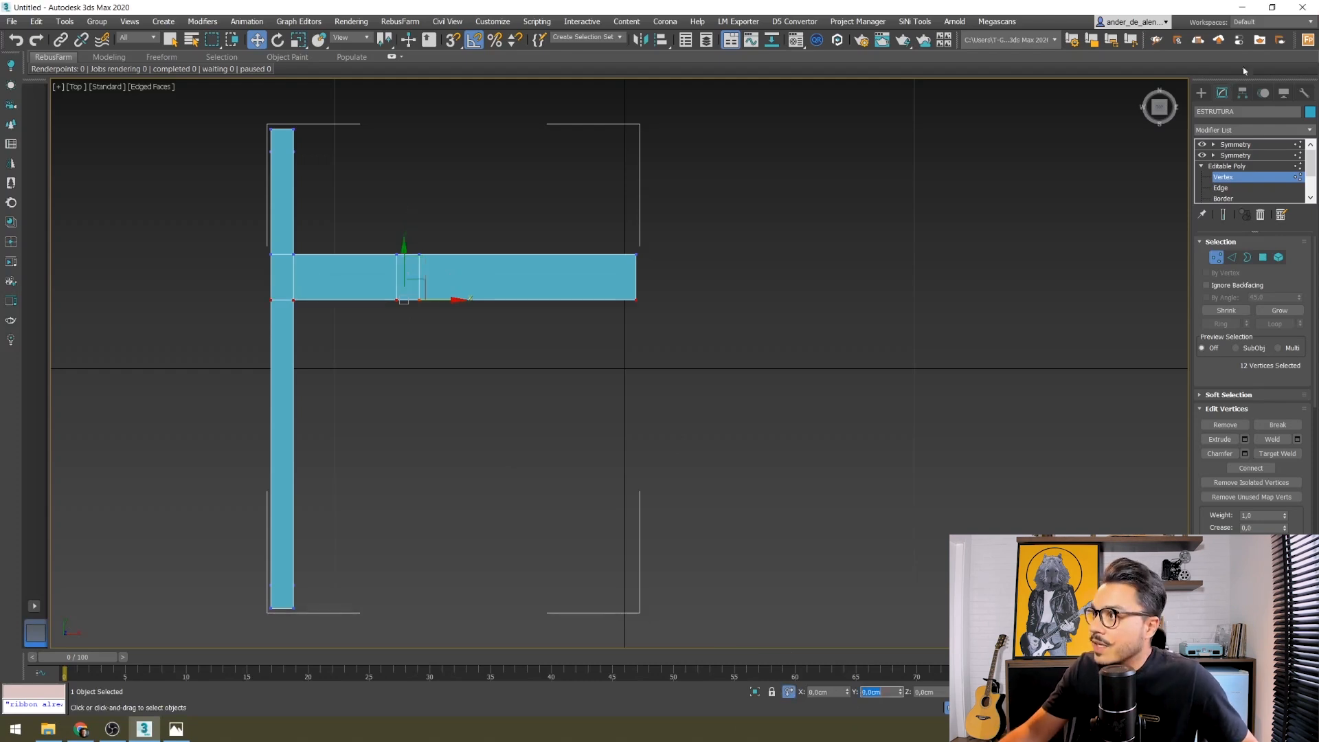
{"action": "left_click", "coordinate": [1201, 93]}
{"action": "scroll", "coordinate": [834, 374], "scroll_direction": "down", "scroll_amount": 5}
{"action": "middle_click_drag", "start_coordinate": [834, 374], "coordinate": [755, 333], "text": "alt"}
{"action": "middle_click_drag", "start_coordinate": [646, 249], "coordinate": [626, 373]}
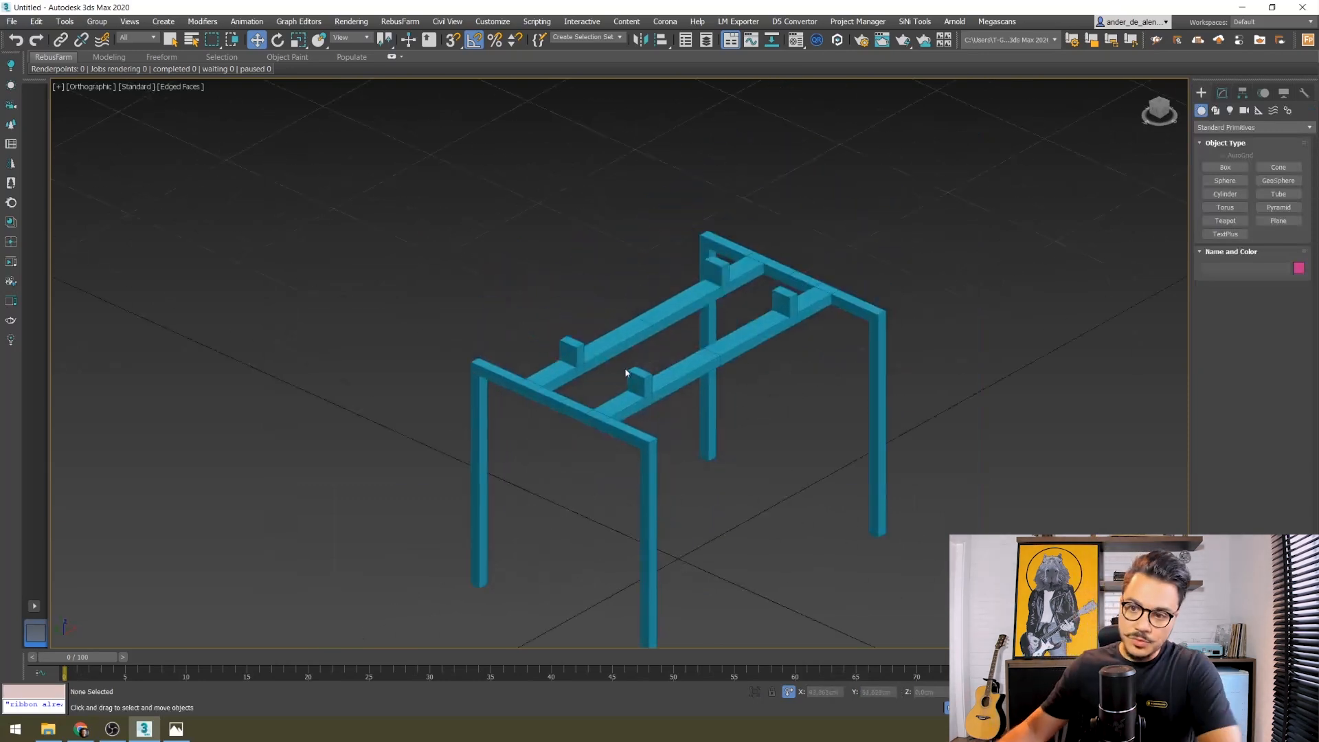
- Compare the widened frame with the stool reference photo, examining the seat's overhang and proportions
{"action": "right_click", "coordinate": [179, 726]}
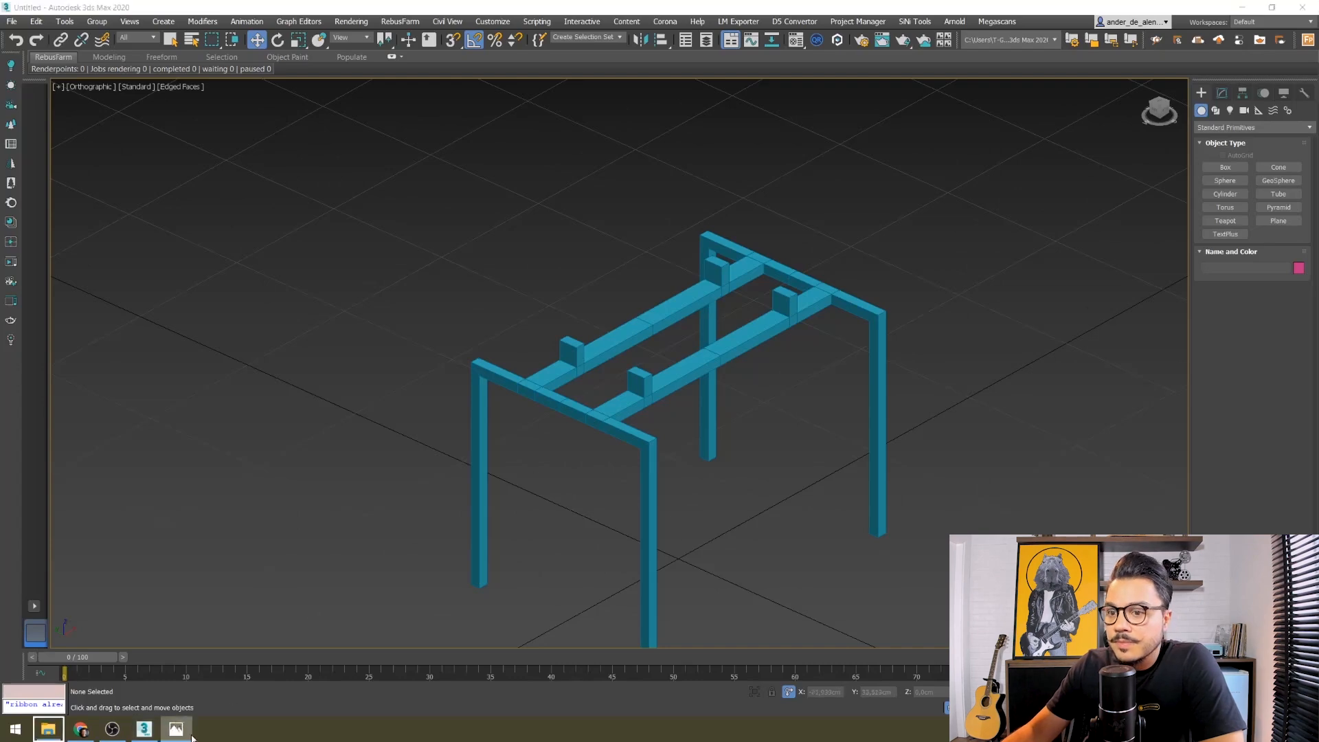
{"action": "left_click", "coordinate": [179, 728]}
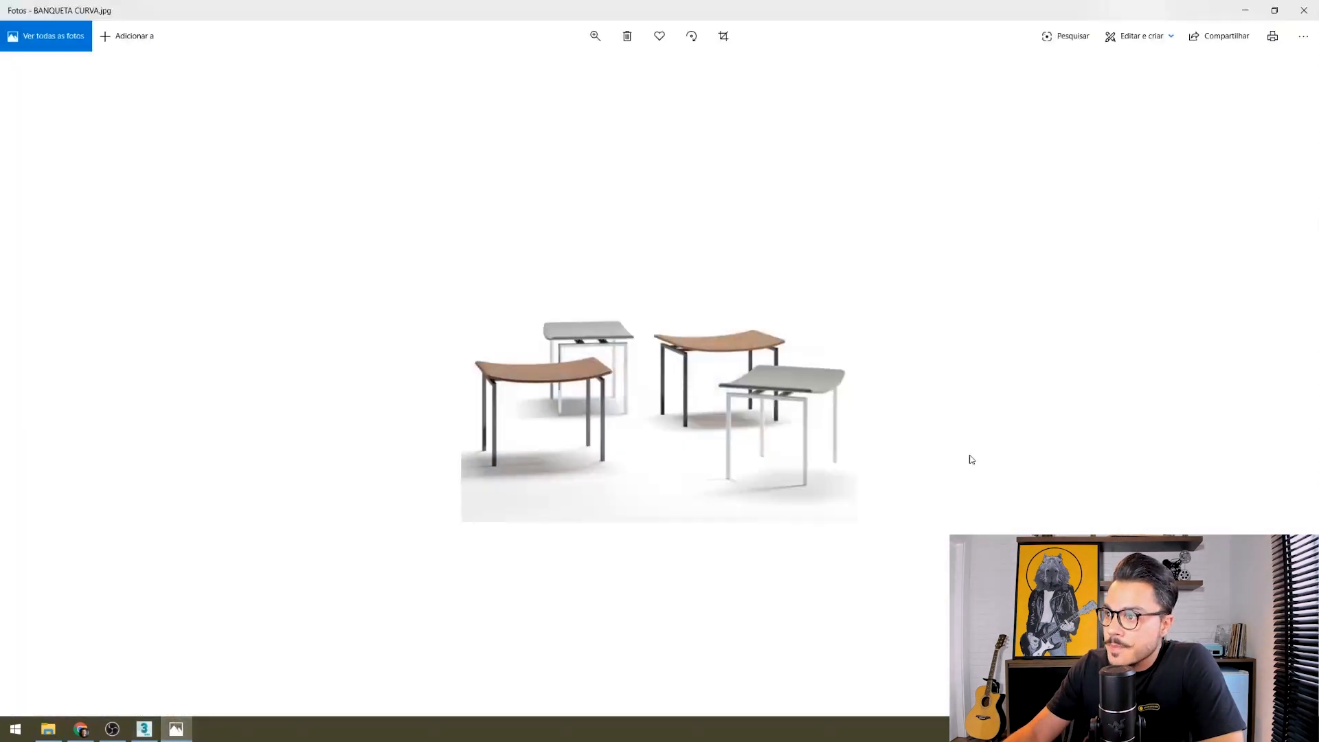
{"action": "left_click", "coordinate": [1246, 11]}
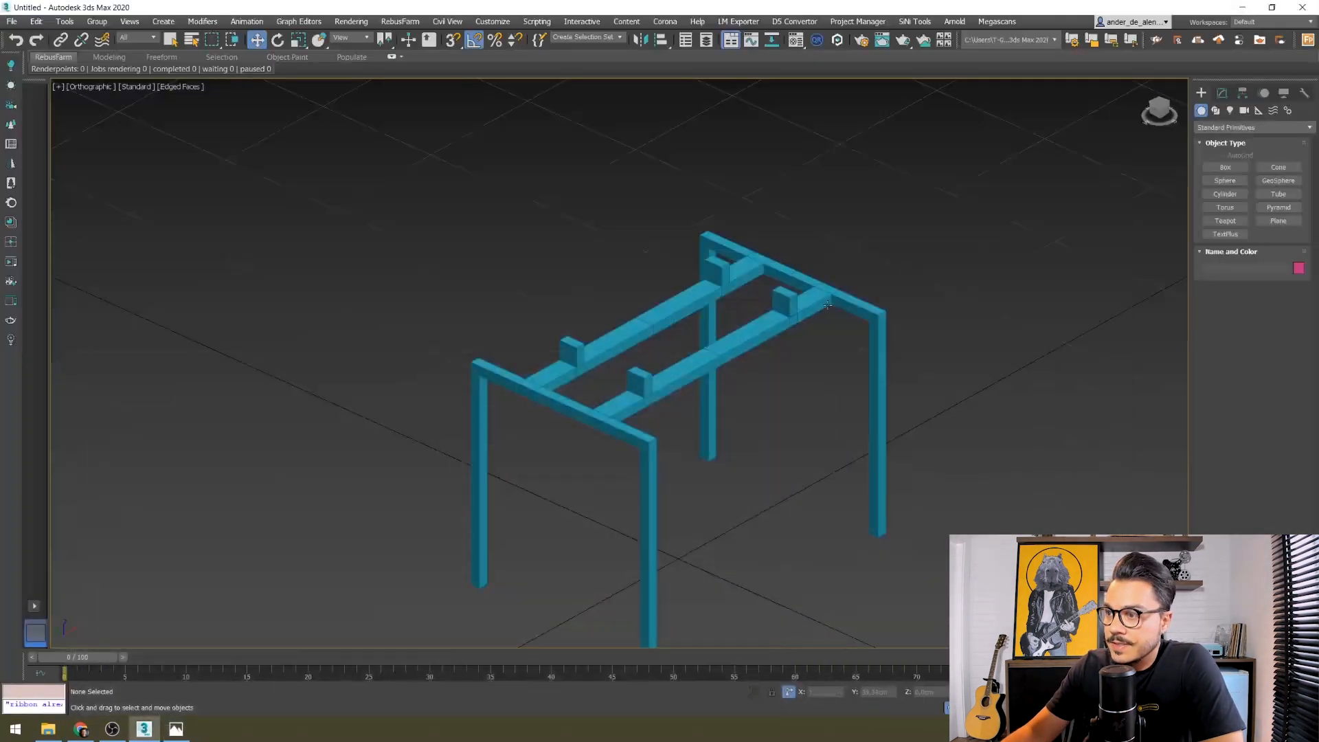
{"action": "middle_click_drag", "start_coordinate": [620, 330], "coordinate": [605, 314]}
{"action": "middle_click_drag", "start_coordinate": [669, 227], "coordinate": [692, 195]}
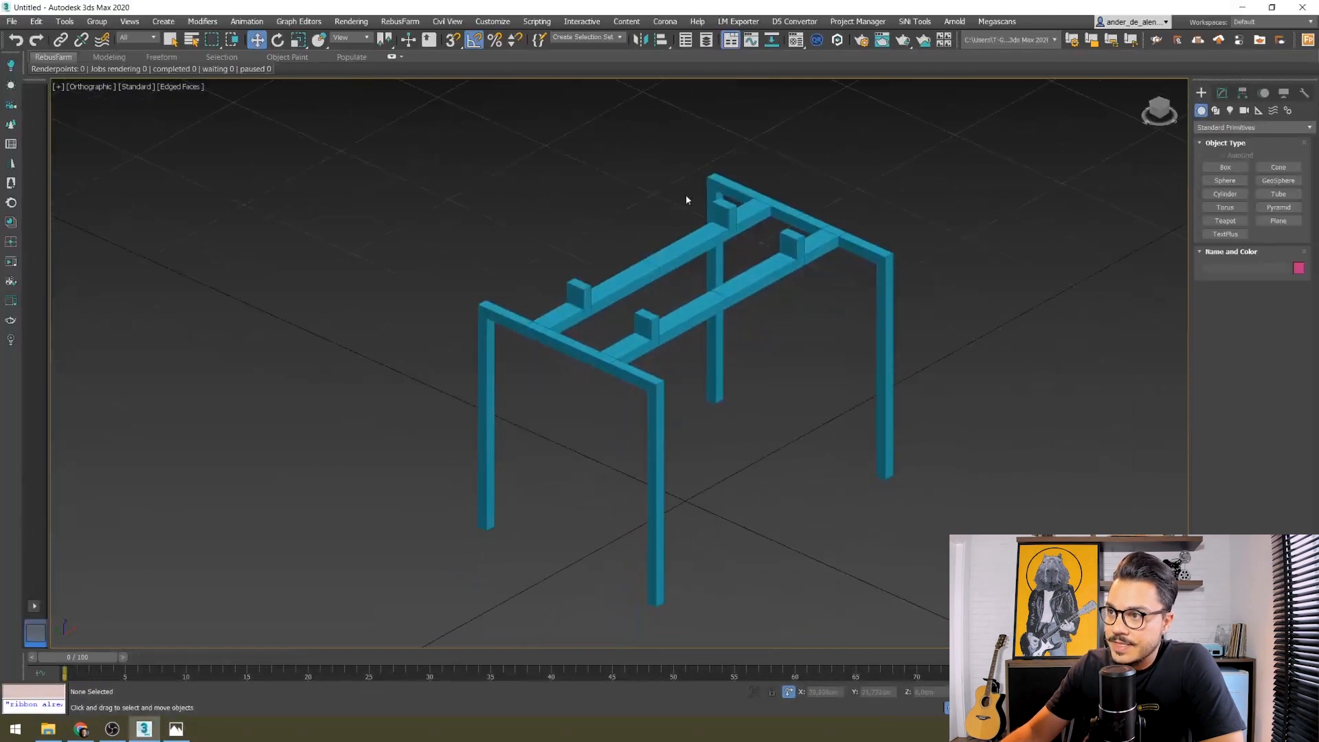
{"action": "left_click", "coordinate": [176, 729]}
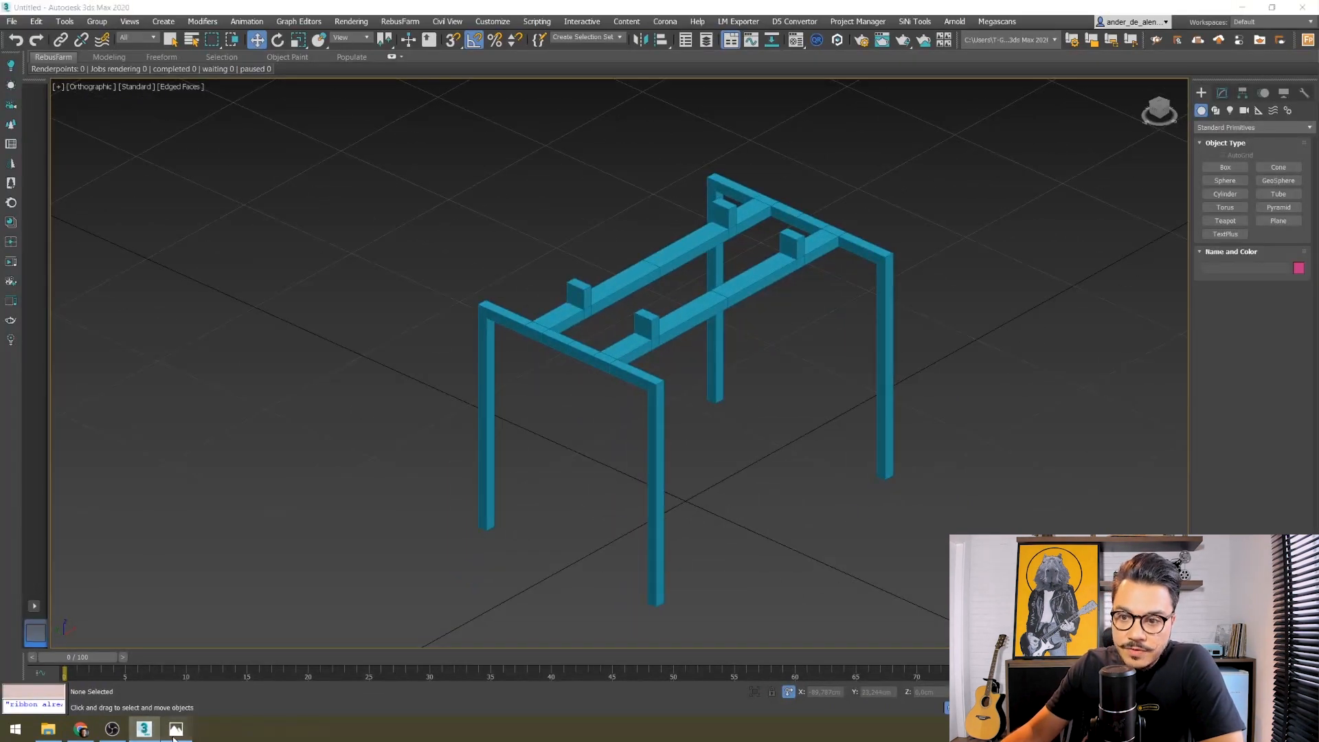
{"action": "left_click", "coordinate": [1246, 11]}
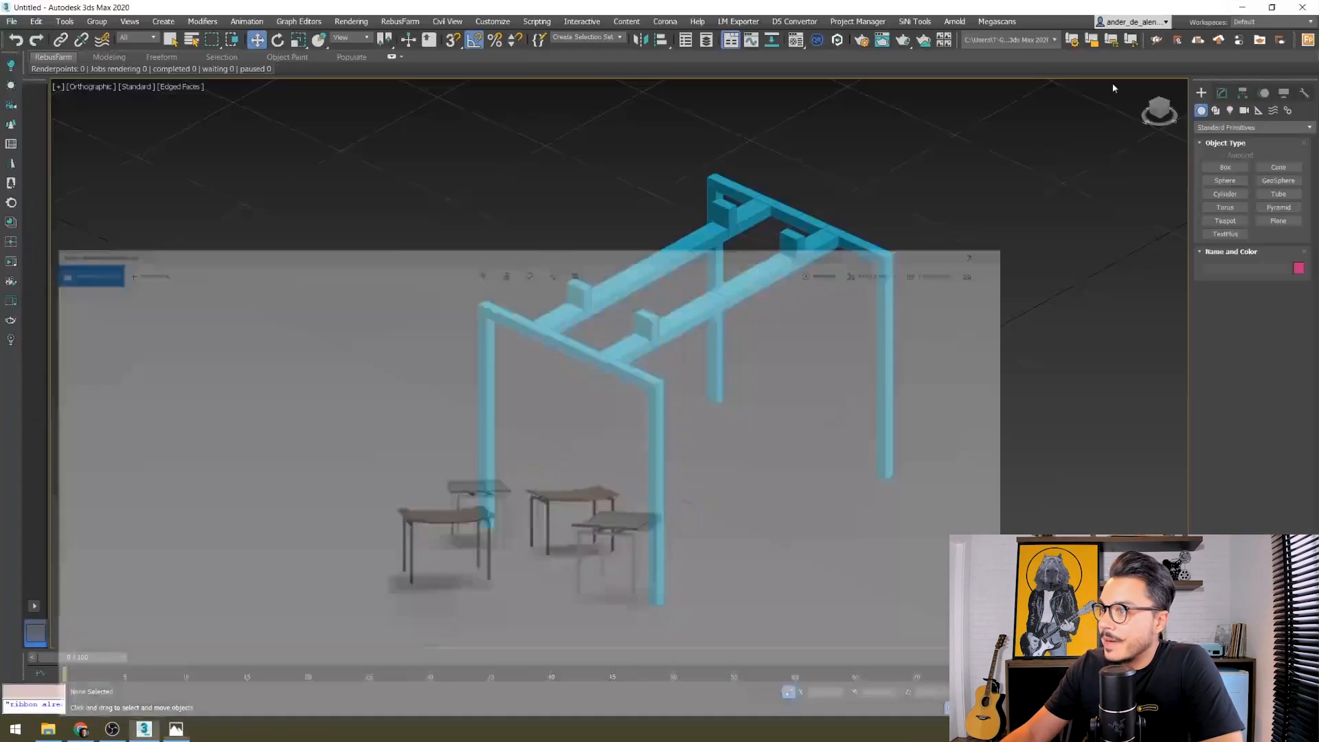
{"action": "key", "text": "t"}
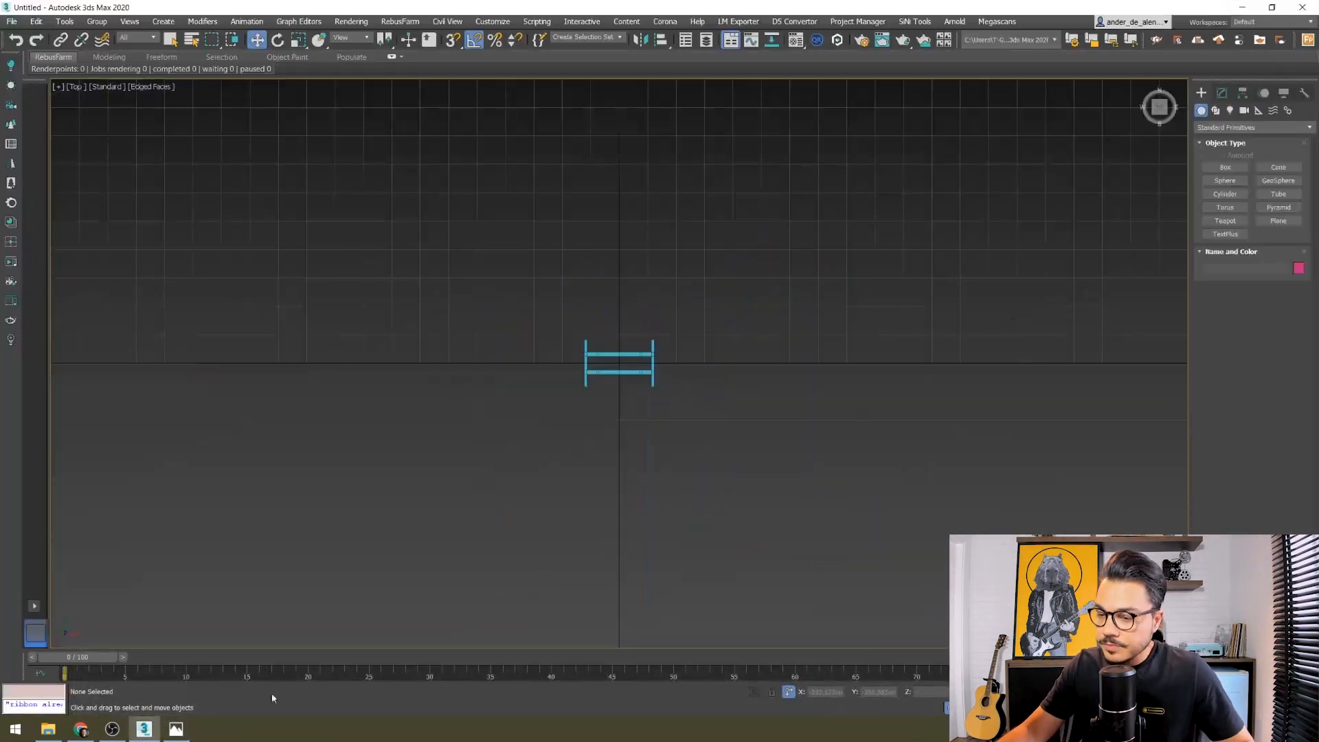
{"action": "left_click", "coordinate": [176, 729]}
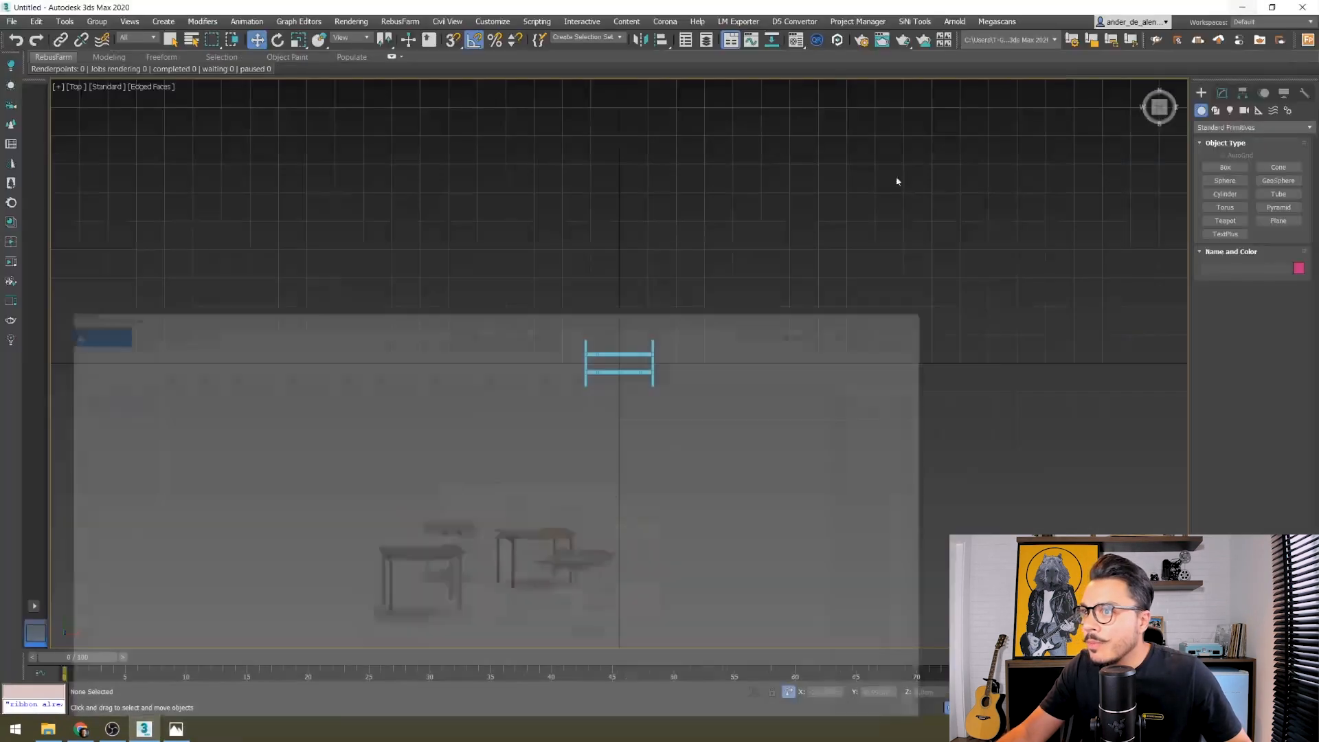
{"action": "left_click", "coordinate": [1245, 11]}
- Draw a box for the seat over the whole frame in the top view, about 82 × 52 cm and 4.1 cm high
{"action": "scroll", "coordinate": [801, 323], "scroll_direction": "up", "scroll_amount": 3}
{"action": "left_click", "coordinate": [1225, 167]}
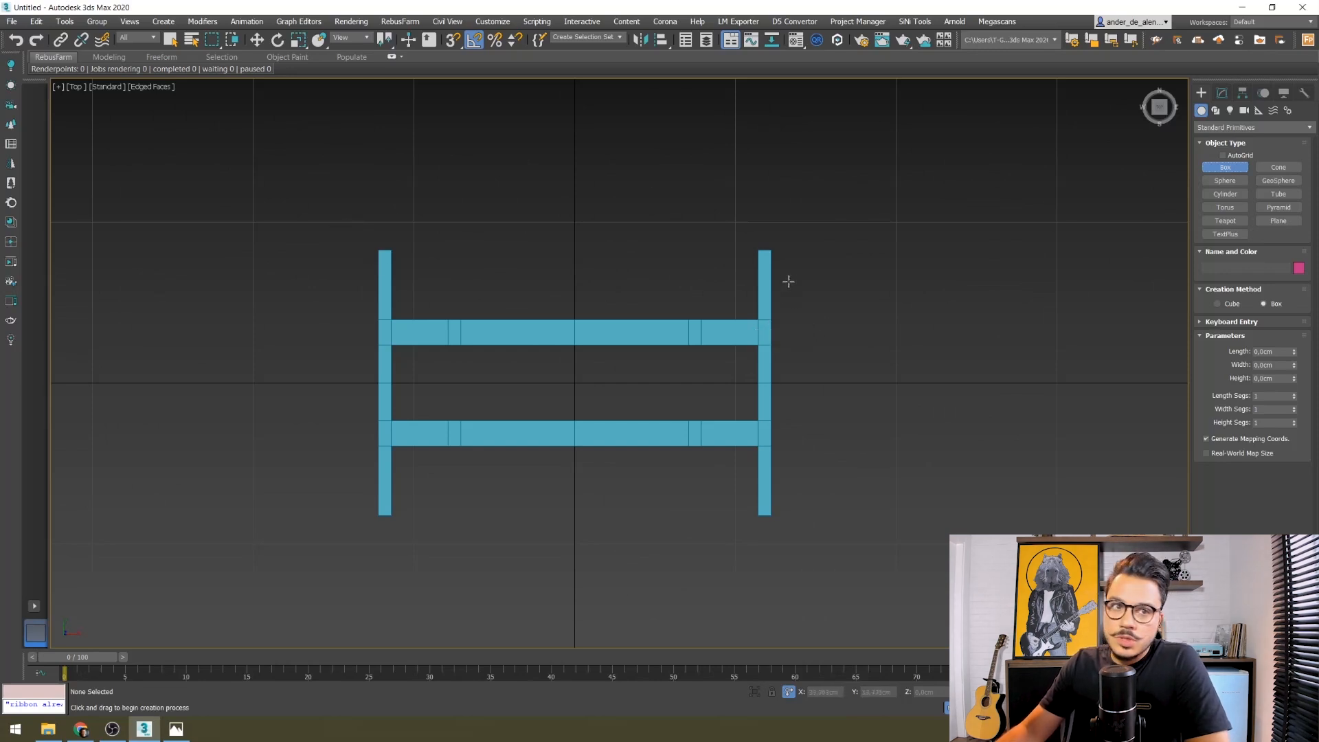
{"action": "left_click_drag", "start_coordinate": [313, 217], "coordinate": [836, 547]}
{"action": "left_click", "coordinate": [859, 564]}
{"action": "left_click", "coordinate": [841, 517]}
- Set the seat box's width to 75 cm and its length to 50 cm
{"action": "left_click", "coordinate": [1270, 351]}
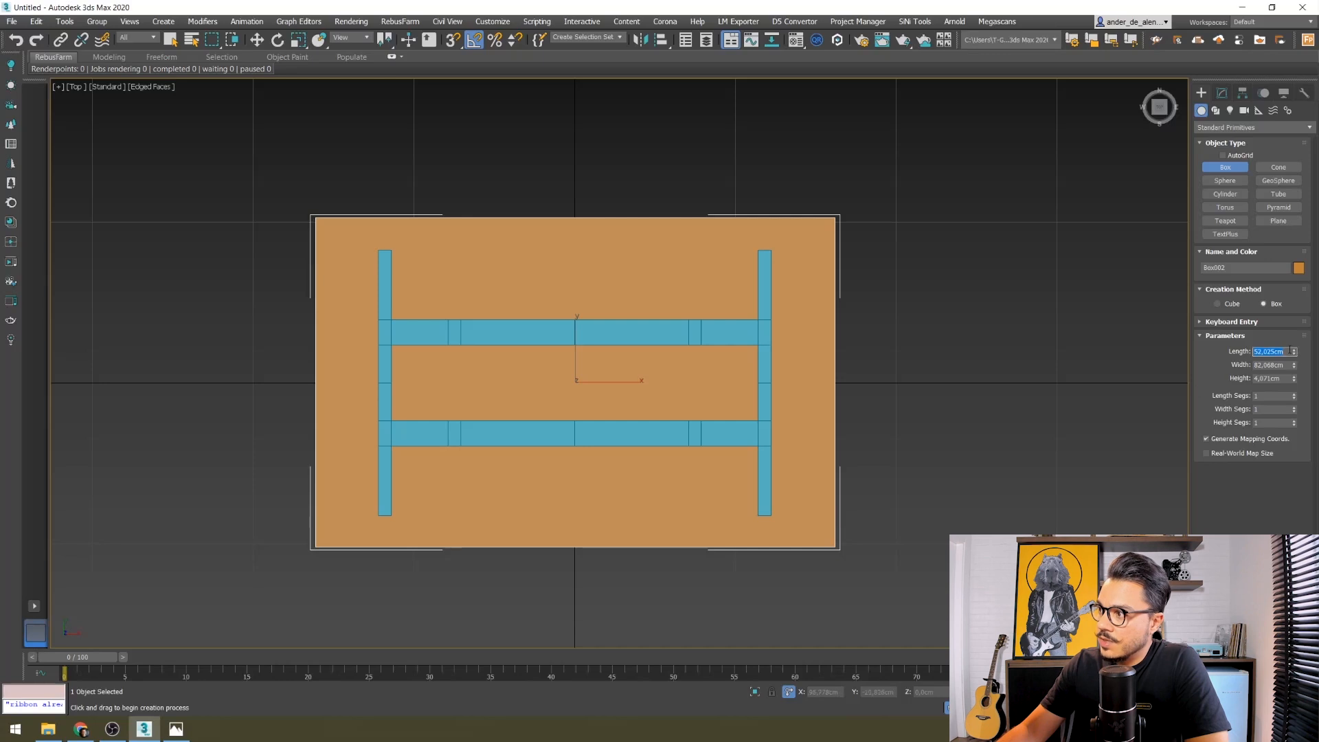
{"action": "key", "text": "Tab"}
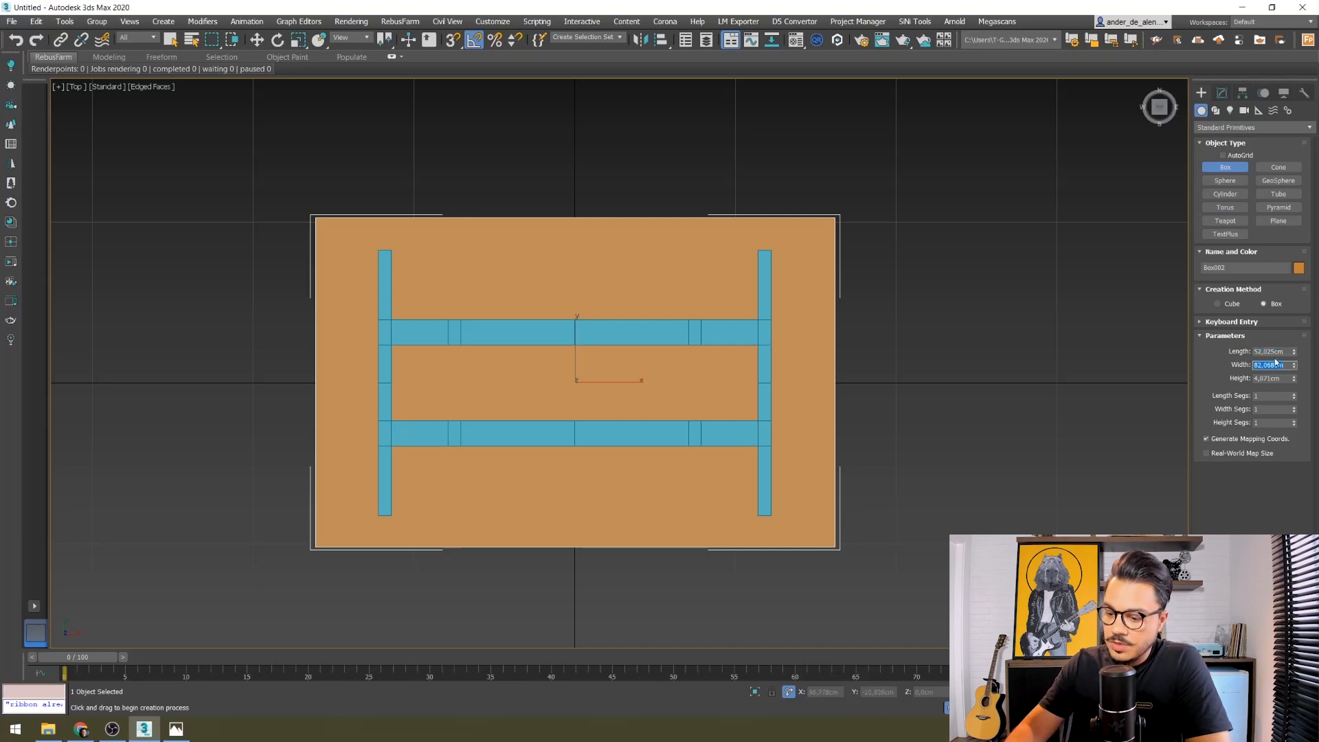
{"action": "type", "text": "75"}
{"action": "key", "text": "Return"}
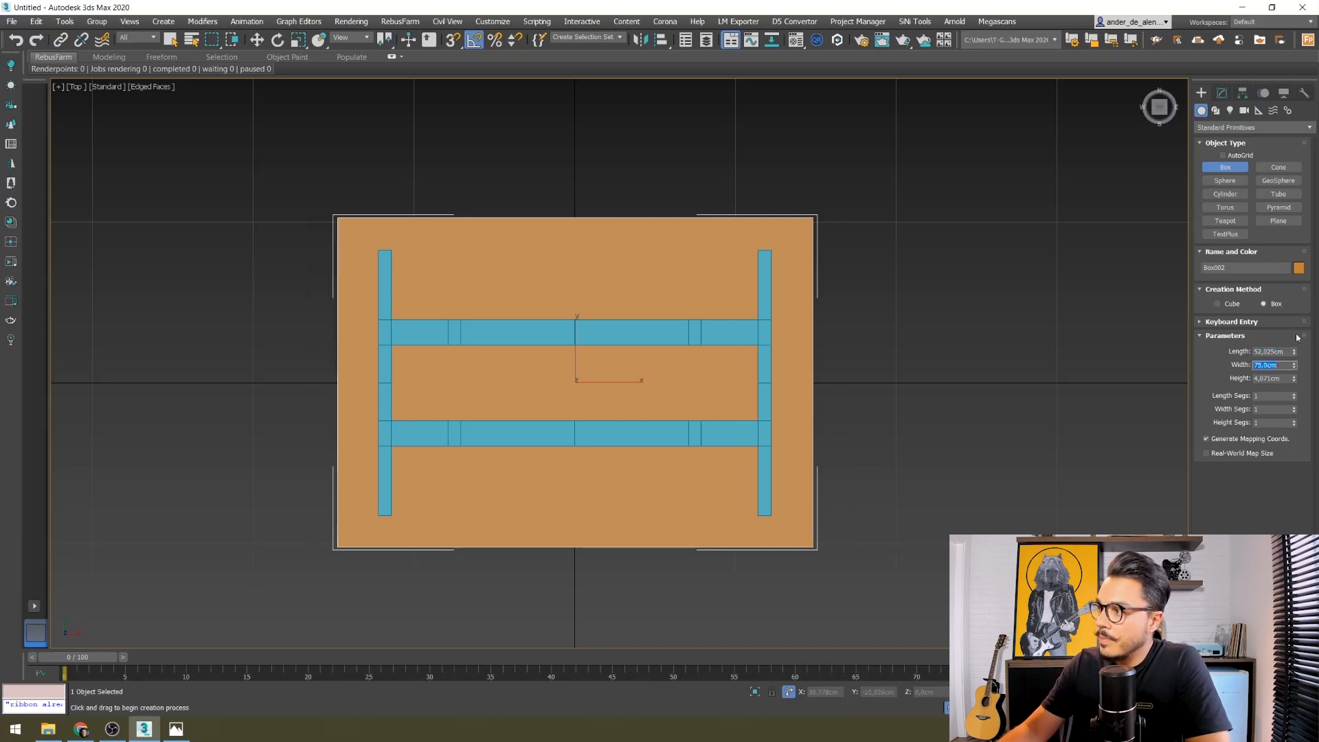
{"action": "left_click", "coordinate": [1270, 351]}
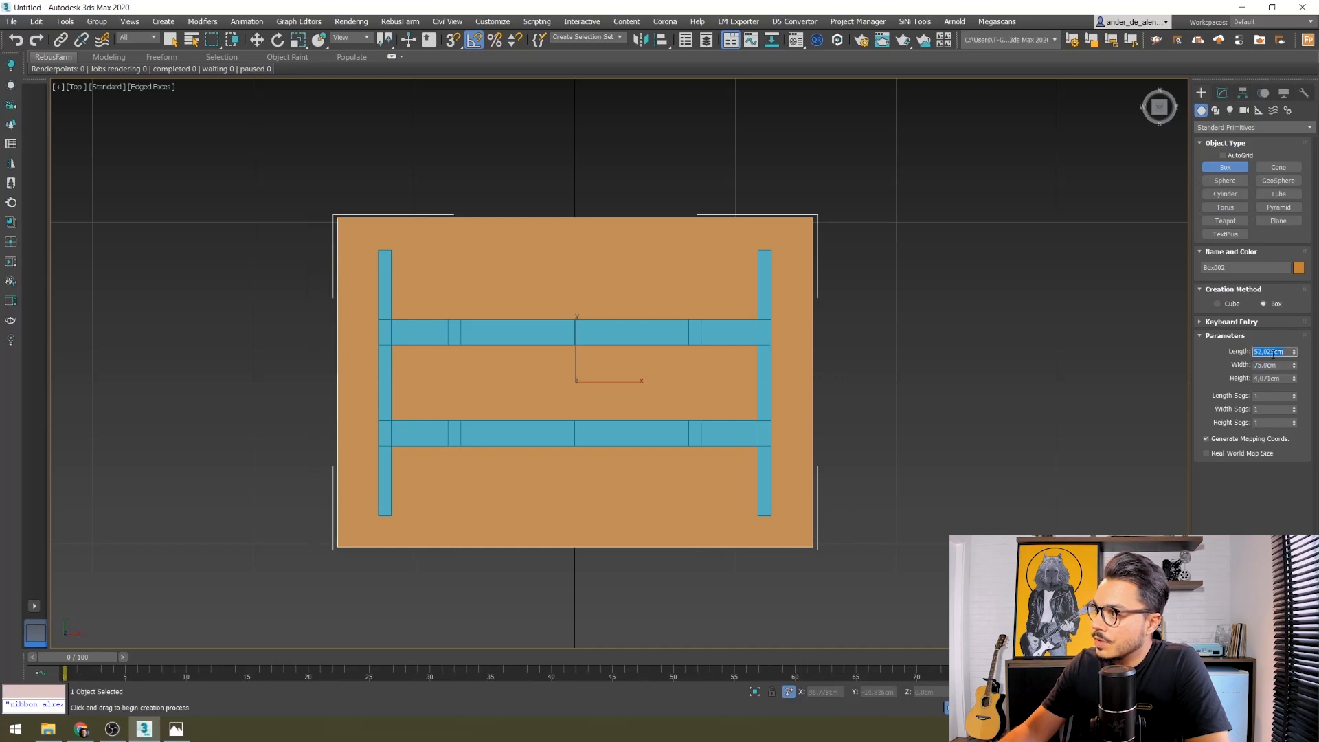
{"action": "type", "text": "50"}
{"action": "key", "text": "Return"}
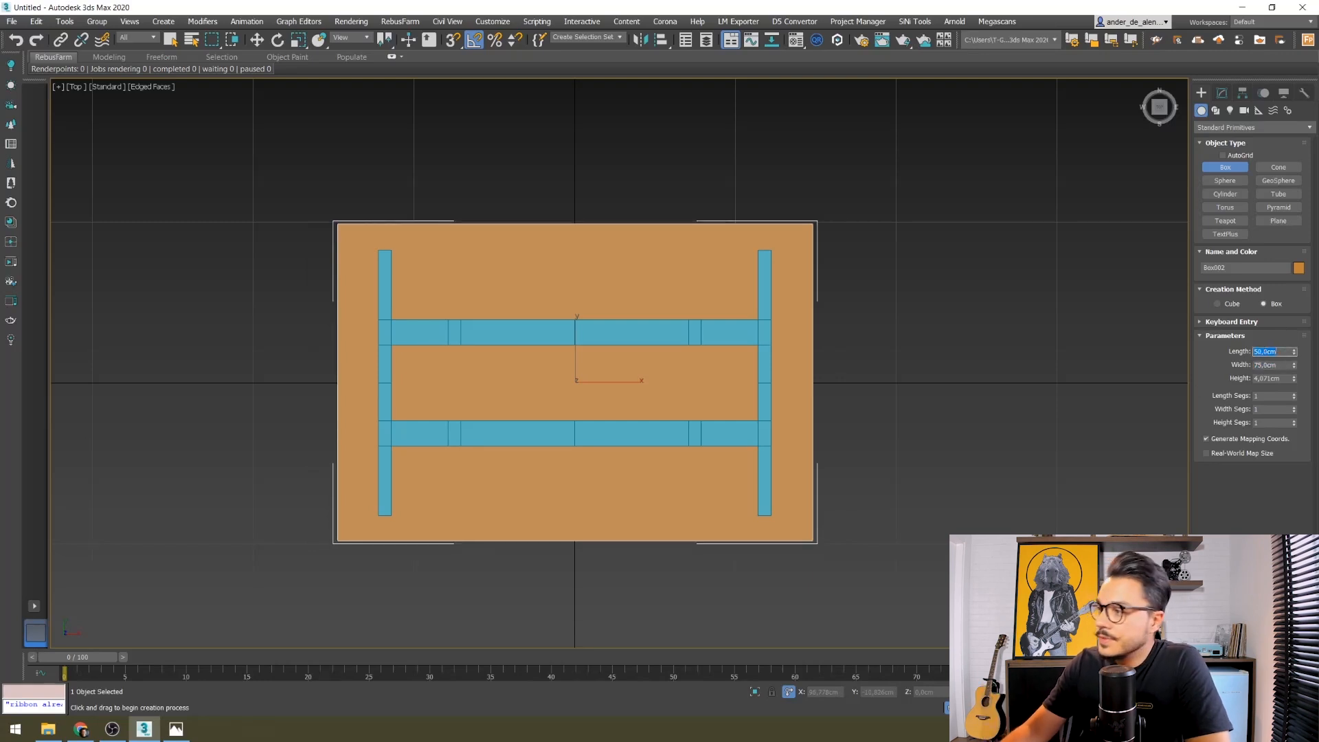
- Set the seat box's height to 4 cm
{"action": "double_click", "coordinate": [1273, 379]}
{"action": "middle_click_drag", "start_coordinate": [692, 528], "coordinate": [616, 530]}
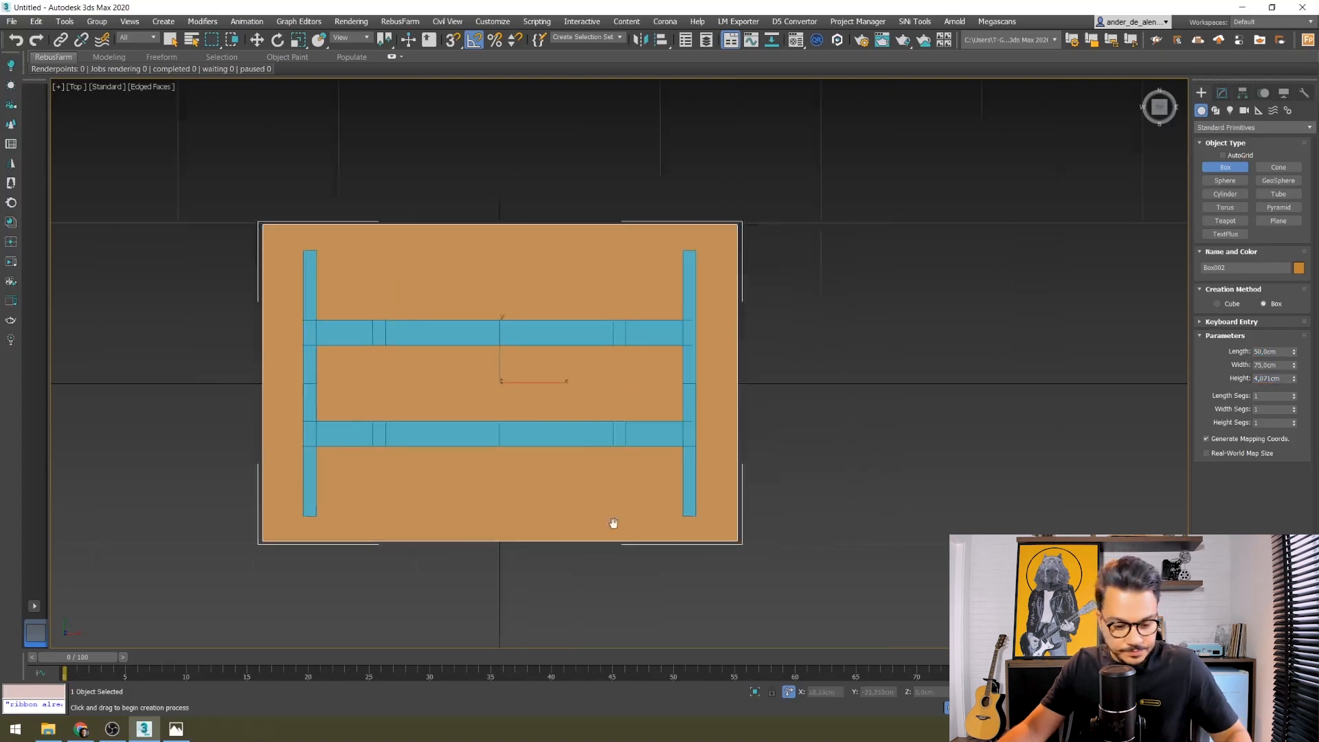
{"action": "key", "text": "f"}
{"action": "scroll", "coordinate": [623, 487], "scroll_direction": "down", "scroll_amount": 5}
{"action": "scroll", "coordinate": [626, 478], "scroll_direction": "down", "scroll_amount": 3}
{"action": "double_click", "coordinate": [1268, 379]}
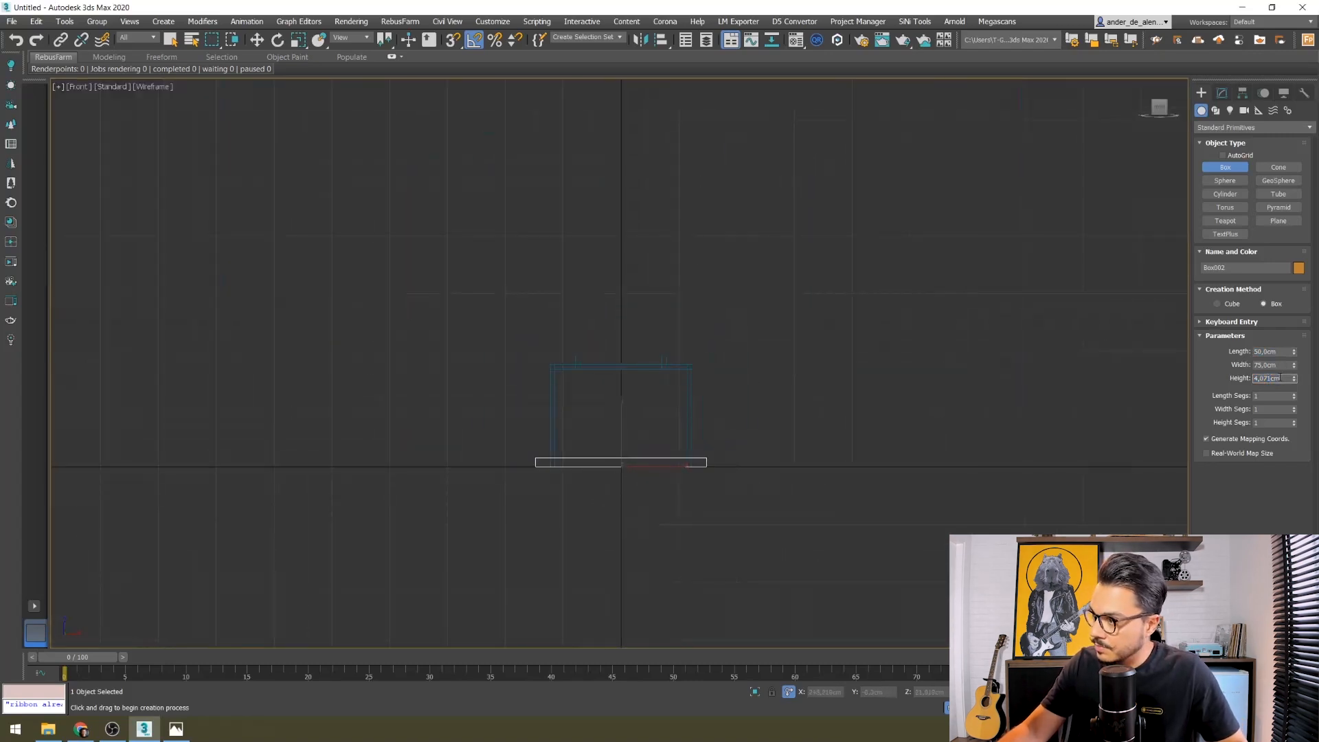
{"action": "type", "text": "4"}
{"action": "key", "text": "Return"}
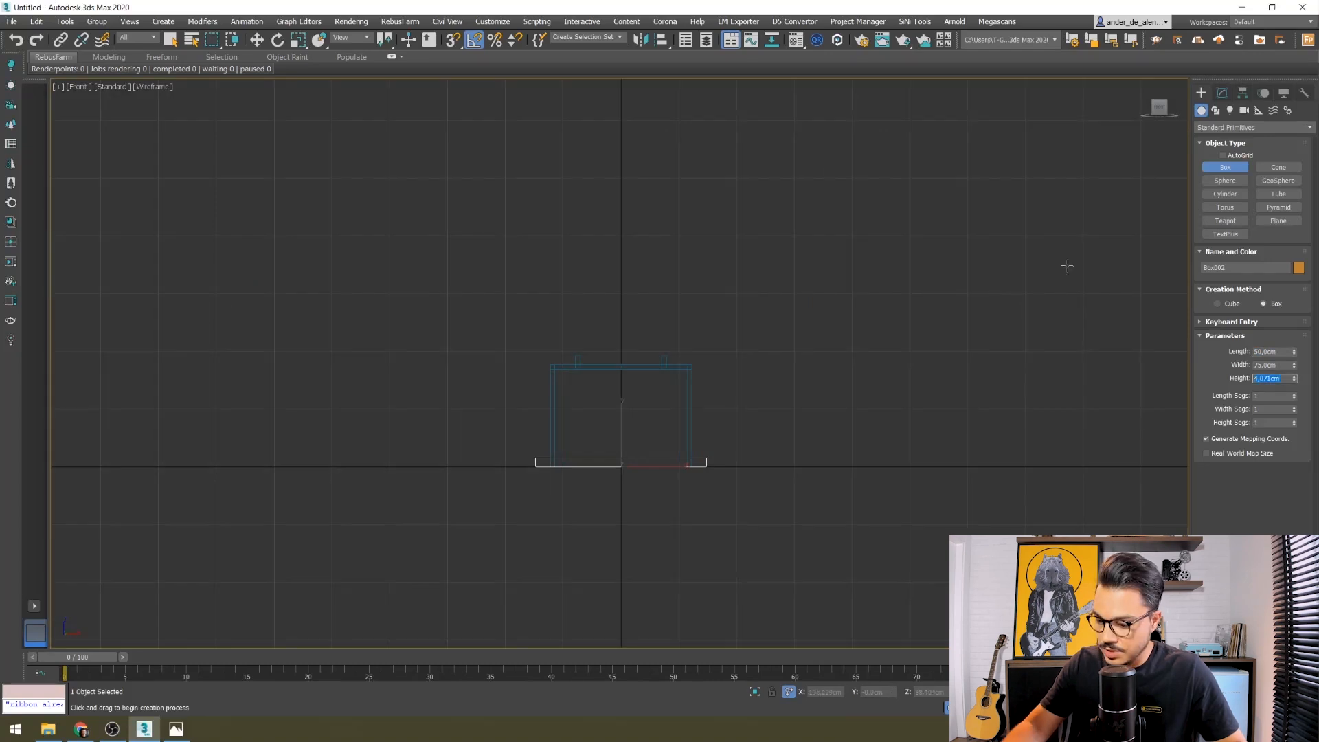
{"action": "middle_click_drag", "start_coordinate": [791, 398], "coordinate": [672, 465], "text": "alt"}
{"action": "scroll", "coordinate": [672, 464], "scroll_direction": "up", "scroll_amount": 5}
{"action": "scroll", "coordinate": [672, 465], "scroll_direction": "down", "scroll_amount": 5}
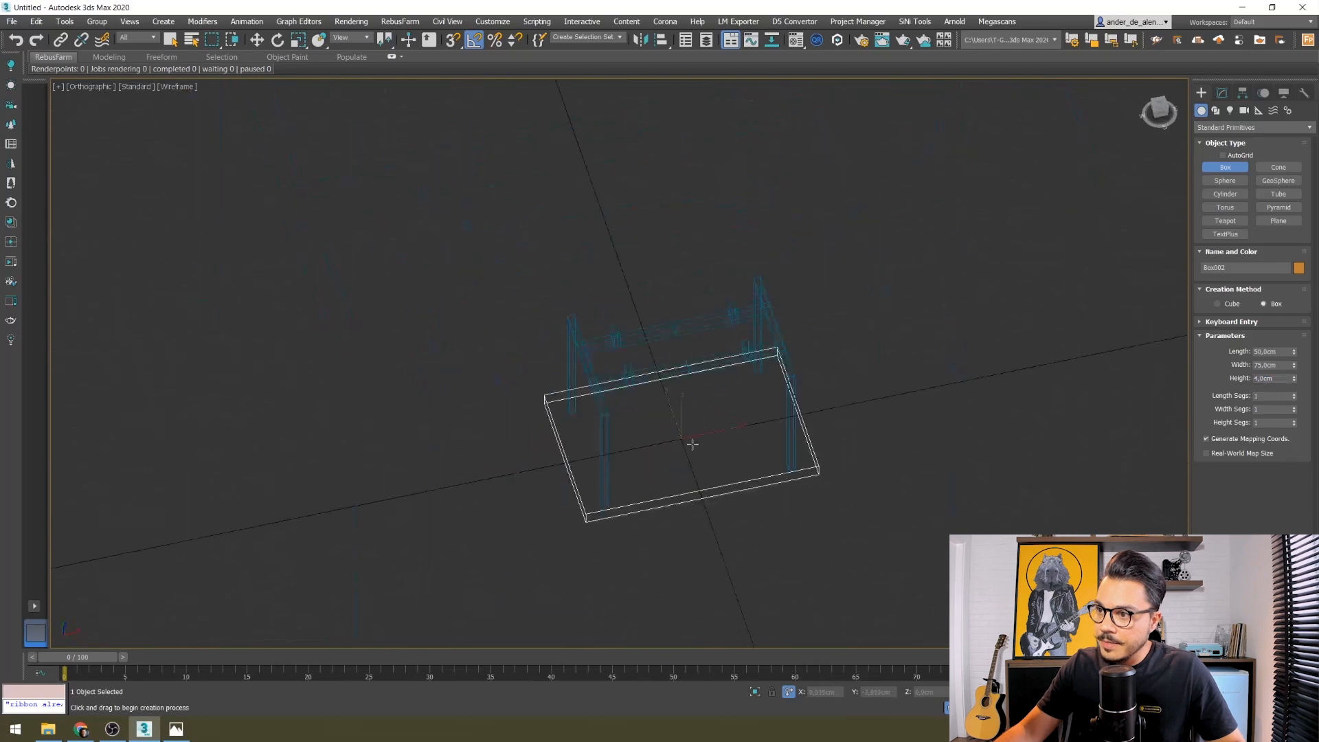
- Centre the seat box on the origin by moving it to X 0 and Y 0
{"action": "key", "text": "w"}
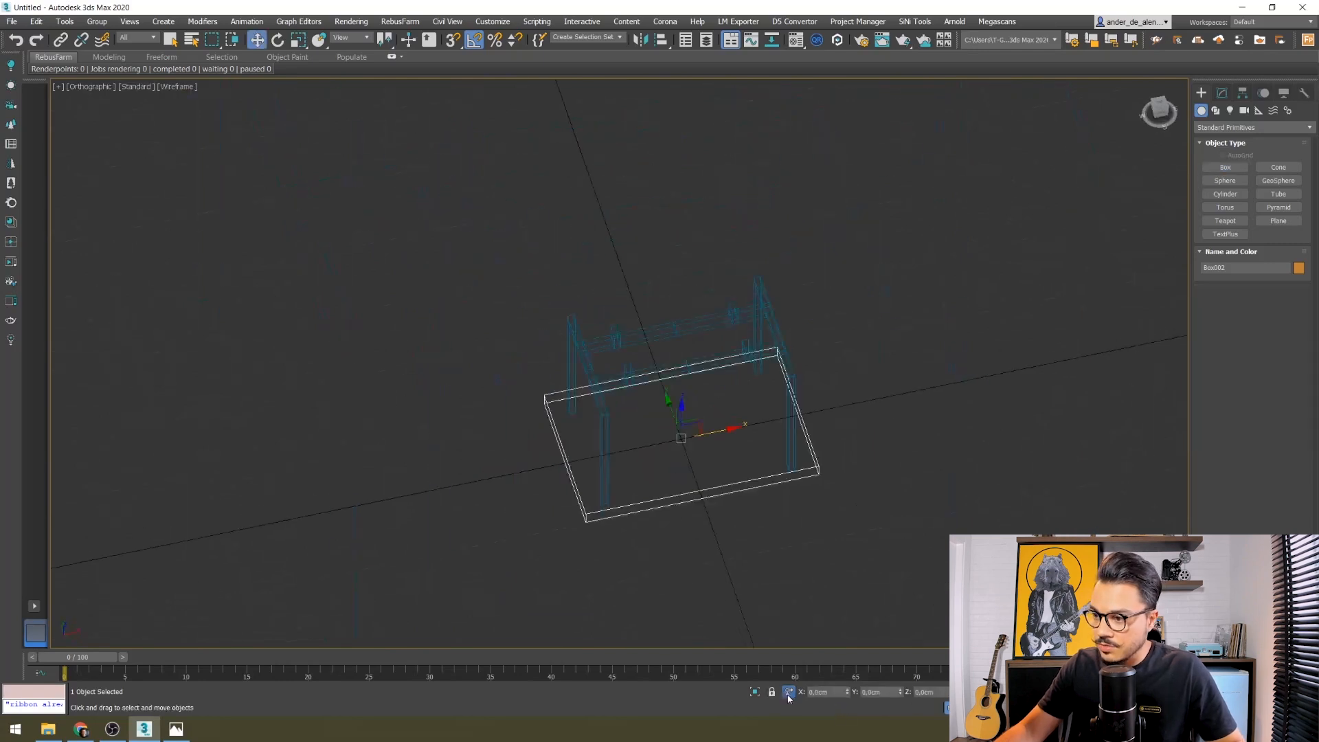
{"action": "left_click", "coordinate": [894, 692]}
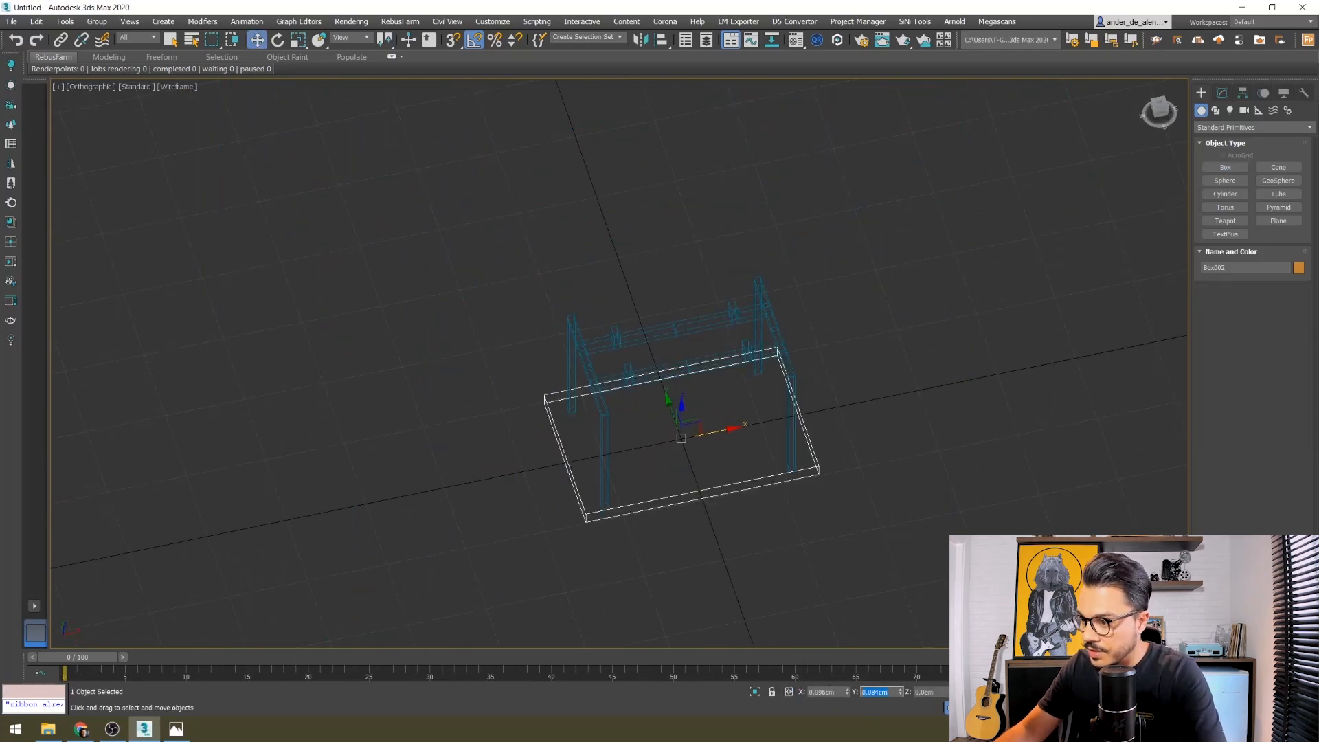
{"action": "type", "text": "0"}
{"action": "left_click", "coordinate": [841, 691]}
{"action": "type", "text": "0"}
{"action": "key", "text": "Return"}
- Raise the seat box in the front view to about Z 48.7 cm so it rests over the frame's support posts
{"action": "middle_click_drag", "start_coordinate": [853, 432], "coordinate": [688, 505]}
{"action": "key", "text": "f"}
{"action": "key", "text": "z"}
{"action": "scroll", "coordinate": [701, 423], "scroll_direction": "down", "scroll_amount": 7}
{"action": "middle_click_drag", "start_coordinate": [696, 379], "coordinate": [653, 430]}
{"action": "left_click_drag", "start_coordinate": [639, 426], "coordinate": [610, 267]}
{"action": "scroll", "coordinate": [649, 321], "scroll_direction": "down", "scroll_amount": 2}
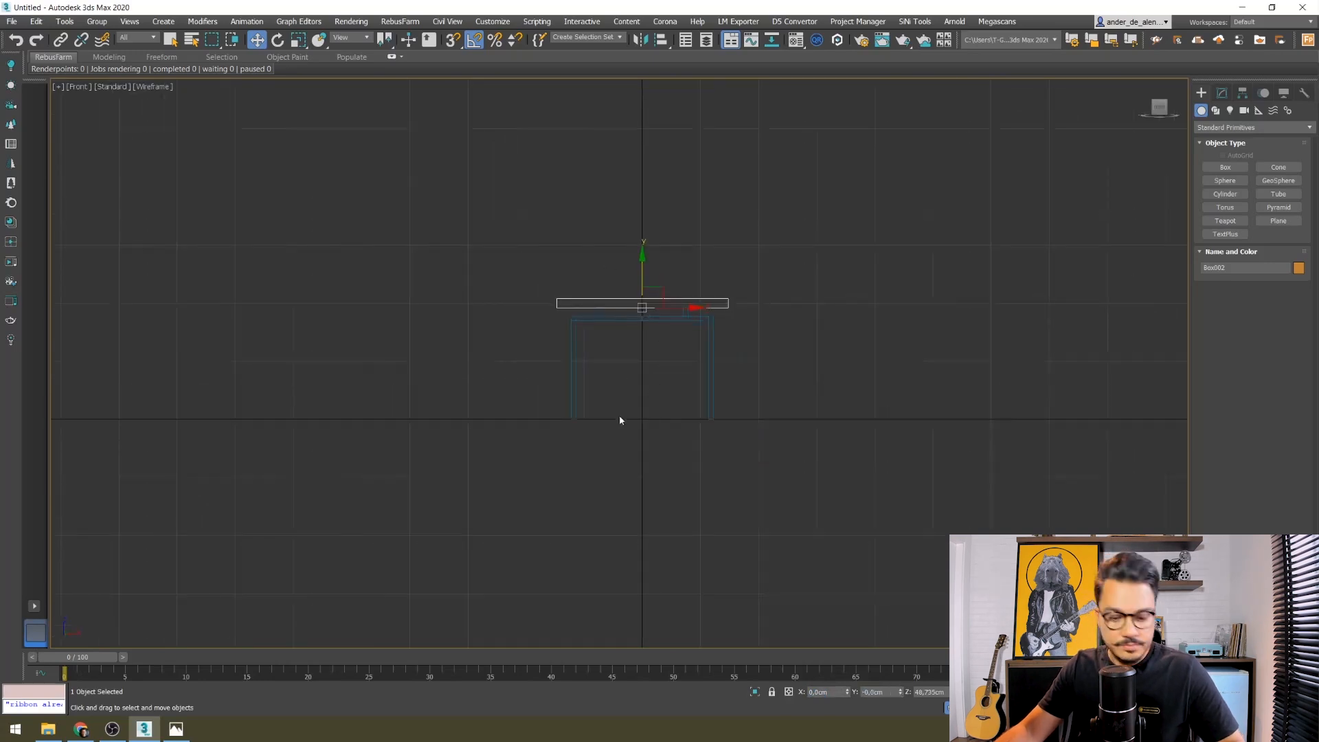
{"action": "key", "text": "t"}
{"action": "scroll", "coordinate": [618, 416], "scroll_direction": "down", "scroll_amount": 4}
{"action": "middle_click_drag", "start_coordinate": [560, 446], "coordinate": [665, 384]}
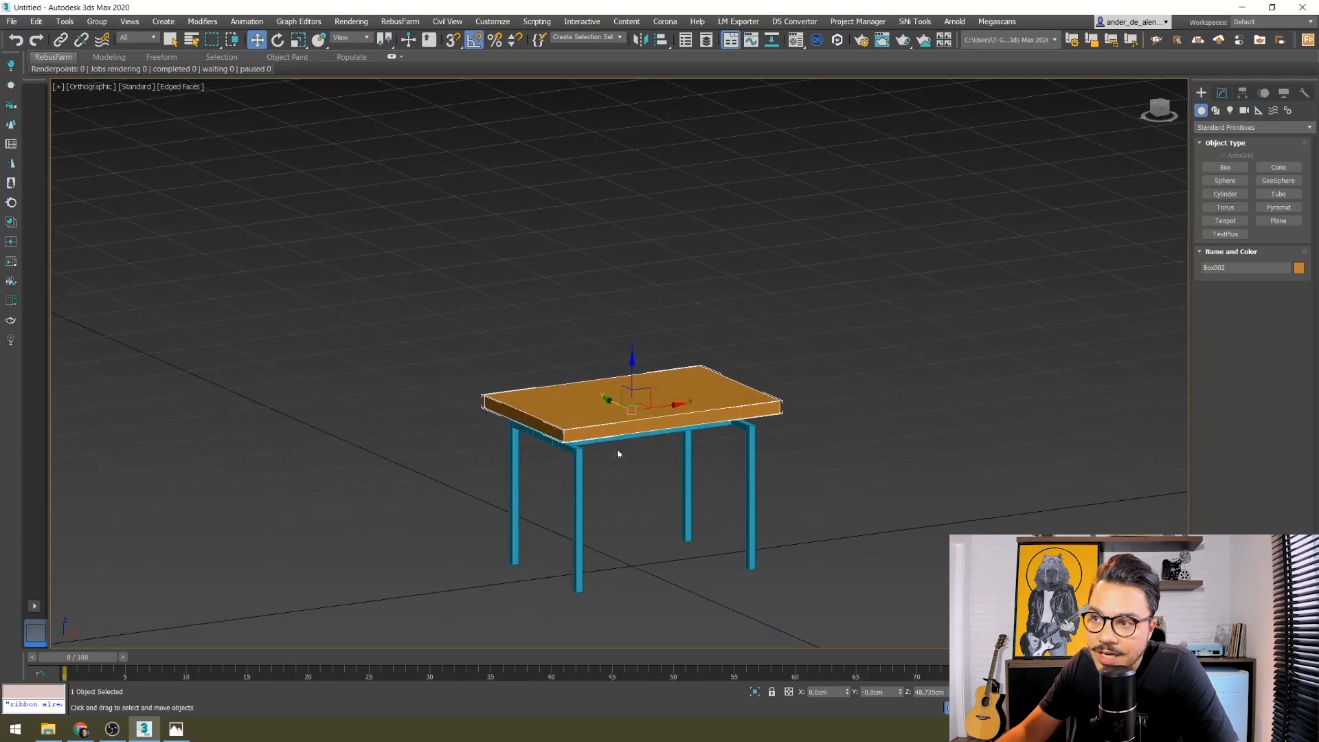
- Set the seat box's length segments to 10
{"action": "left_click", "coordinate": [1221, 94]}
{"action": "left_click", "coordinate": [1272, 302]}
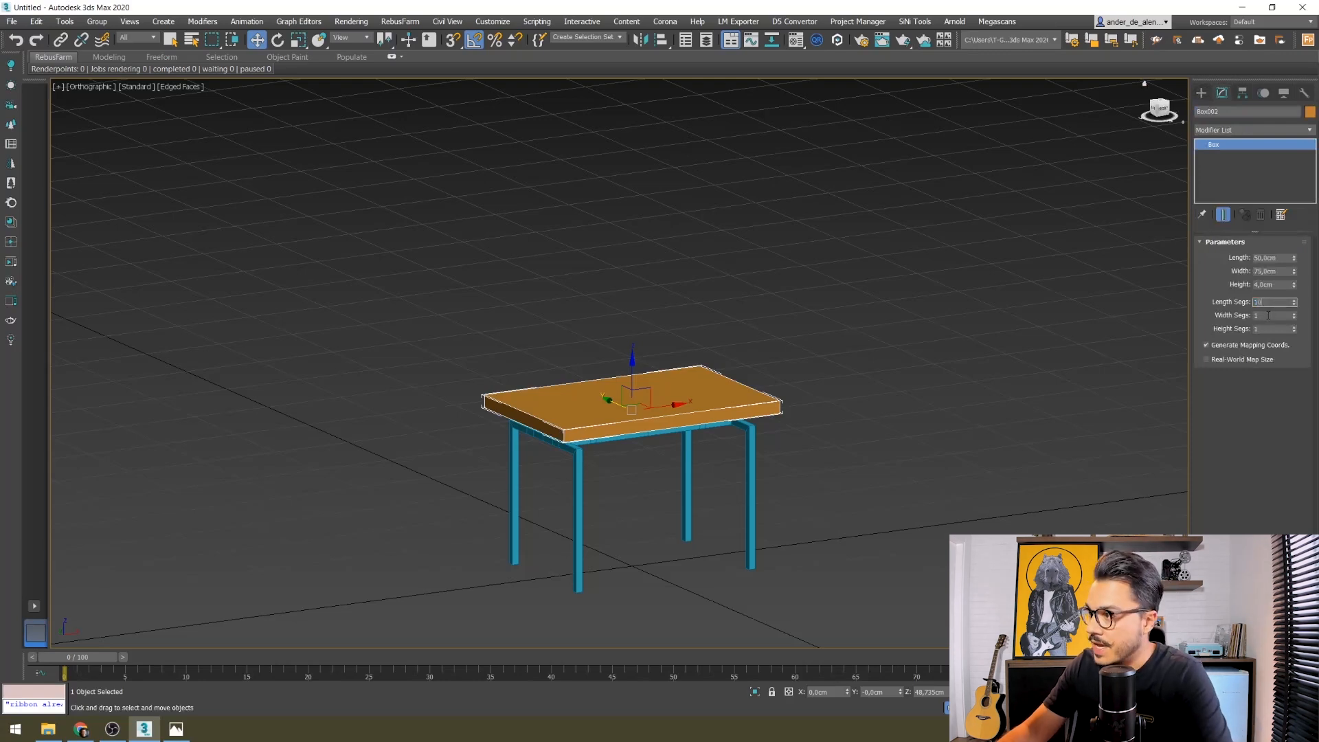
{"action": "type", "text": "10"}
- Set the seat box's width segments to 20 and its height segments to 2
{"action": "left_click", "coordinate": [1271, 314]}
{"action": "type", "text": "110"}
{"action": "left_click", "coordinate": [1267, 329]}
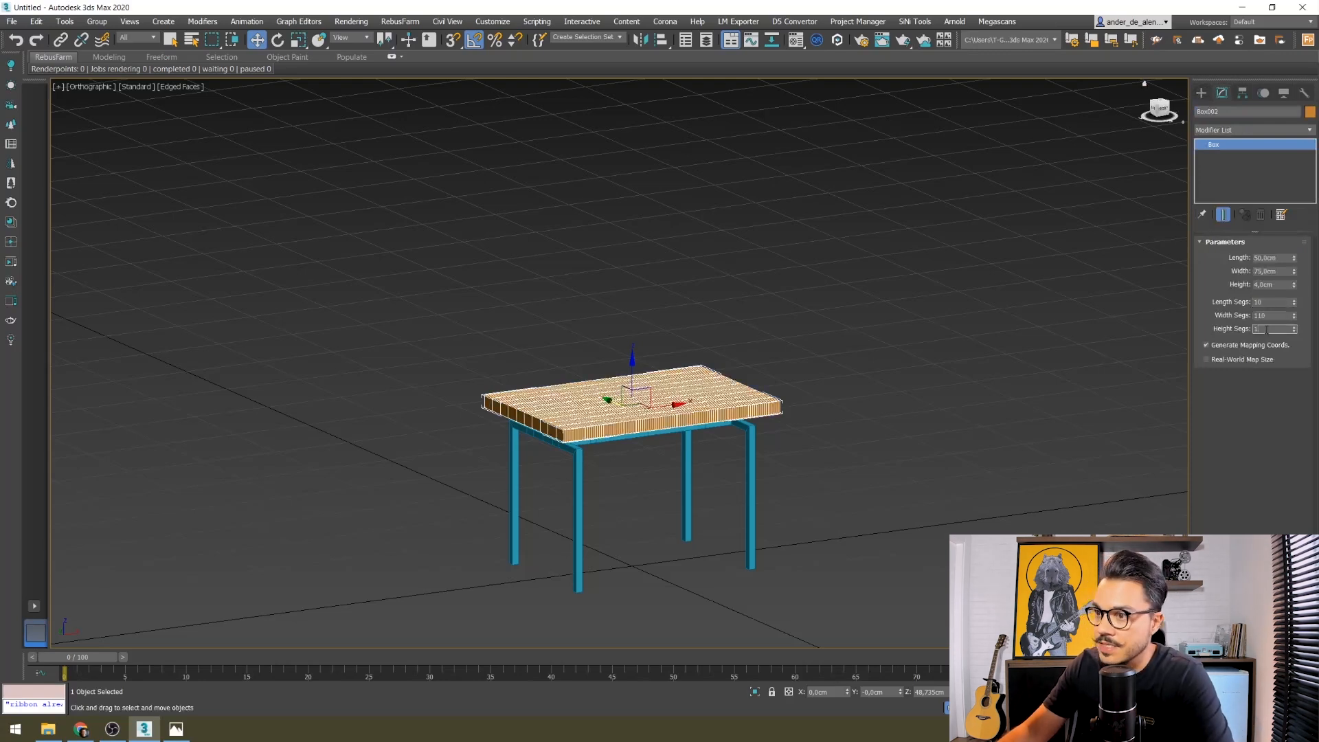
{"action": "left_click", "coordinate": [1276, 314]}
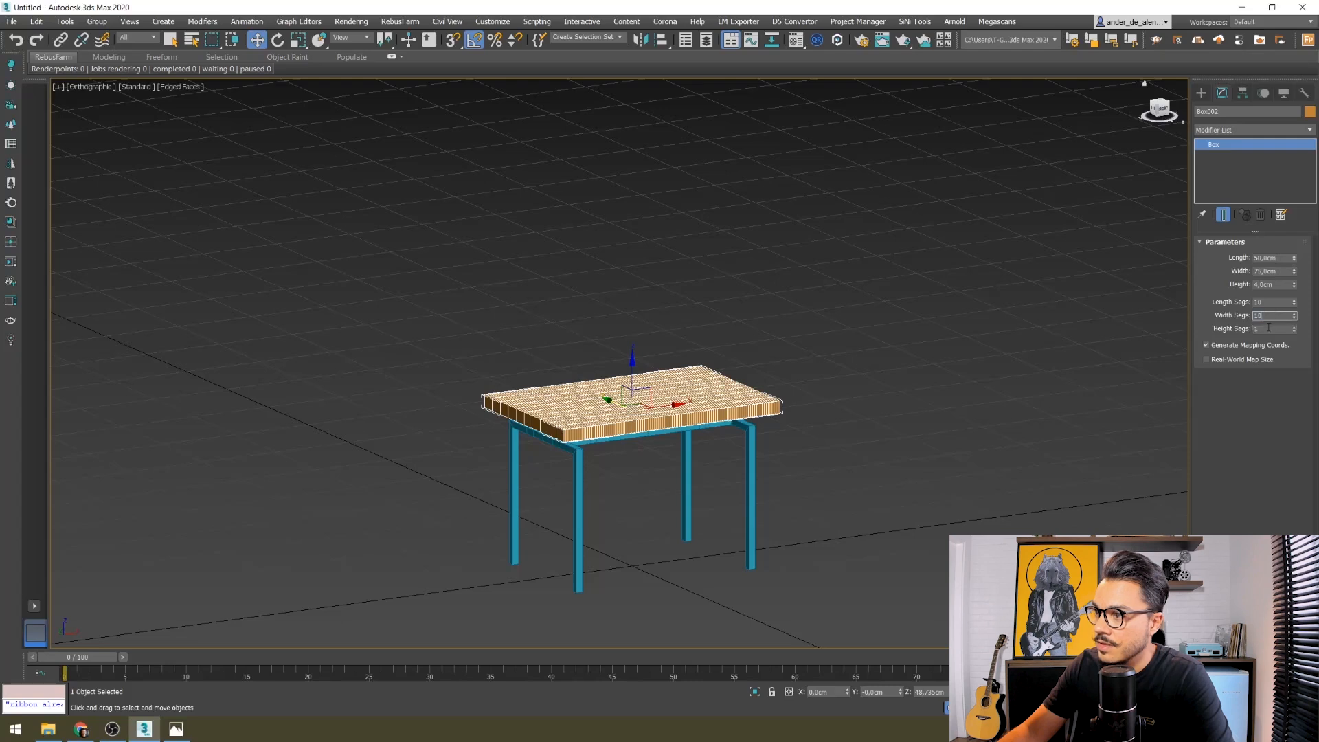
{"action": "left_click", "coordinate": [1269, 328]}
{"action": "left_click", "coordinate": [1277, 316]}
{"action": "type", "text": "20"}
{"action": "key", "text": "Return"}
{"action": "left_click", "coordinate": [1276, 329]}
{"action": "type", "text": "2"}
{"action": "key", "text": "Return"}
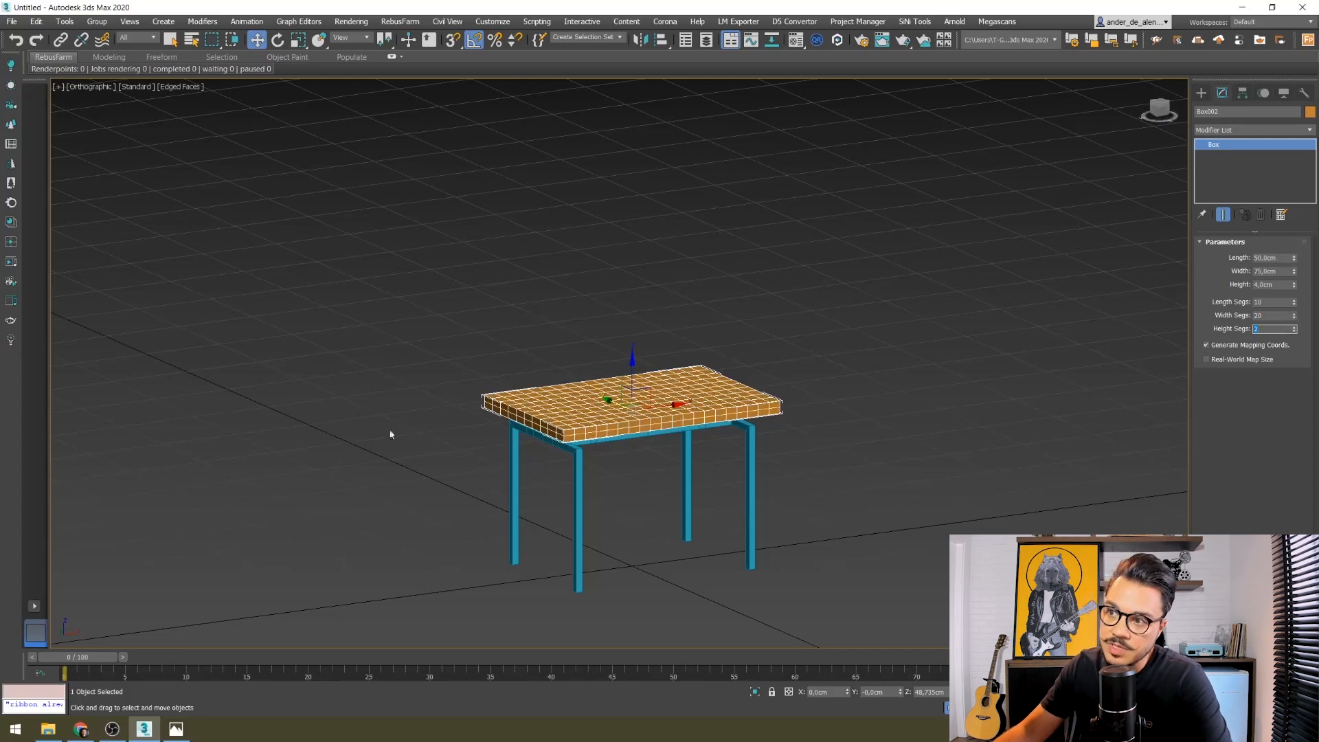
- Set the seat box's height segments to 1
{"action": "scroll", "coordinate": [627, 428], "scroll_direction": "up", "scroll_amount": 6}
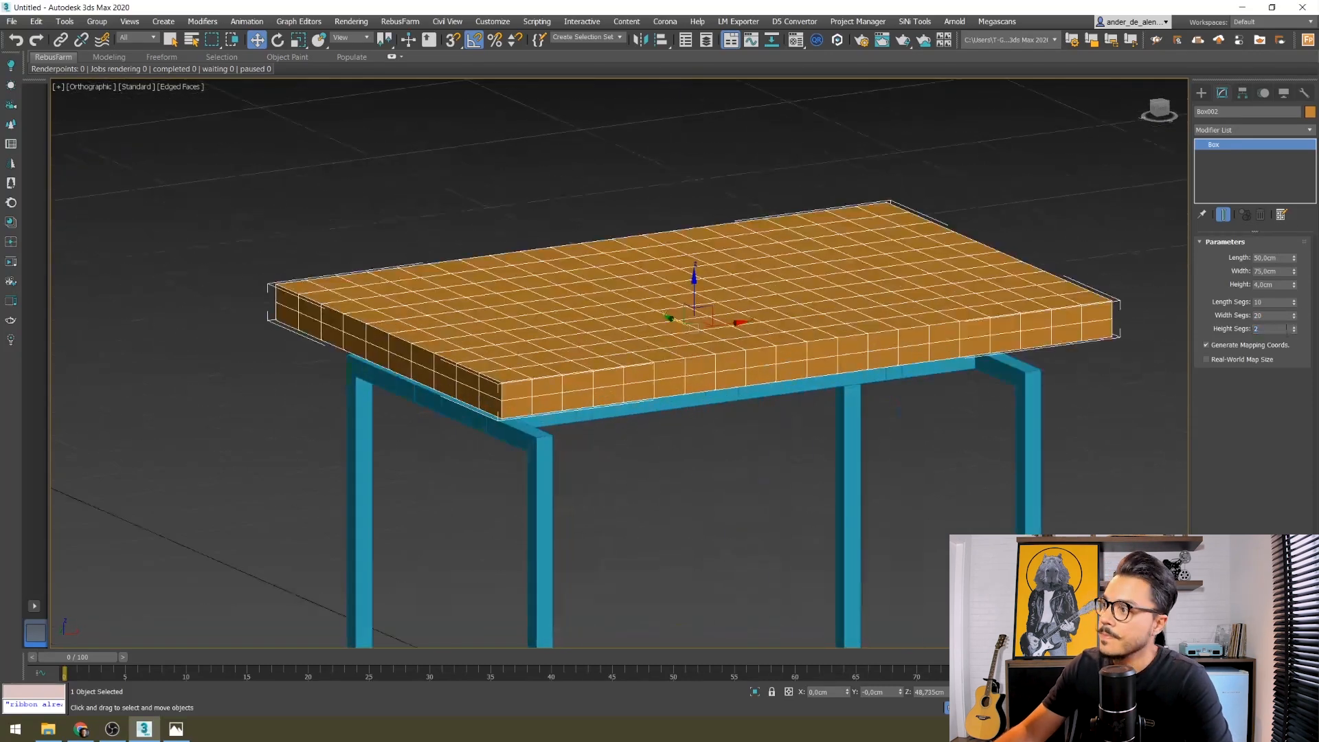
{"action": "left_click_drag", "start_coordinate": [1282, 329], "coordinate": [1149, 308]}
{"action": "type", "text": "1"}
{"action": "key", "text": "Return"}
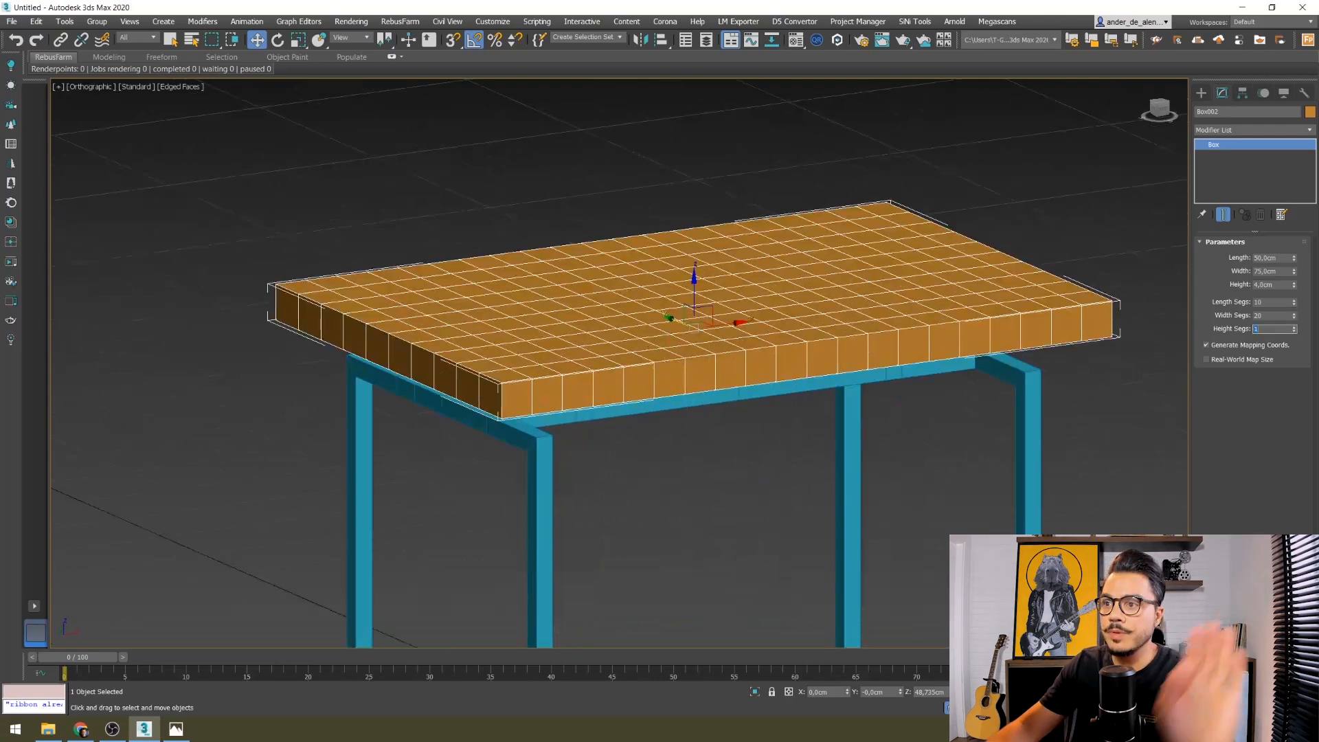
{"action": "left_click", "coordinate": [1201, 93]}
{"action": "left_click", "coordinate": [1020, 173]}
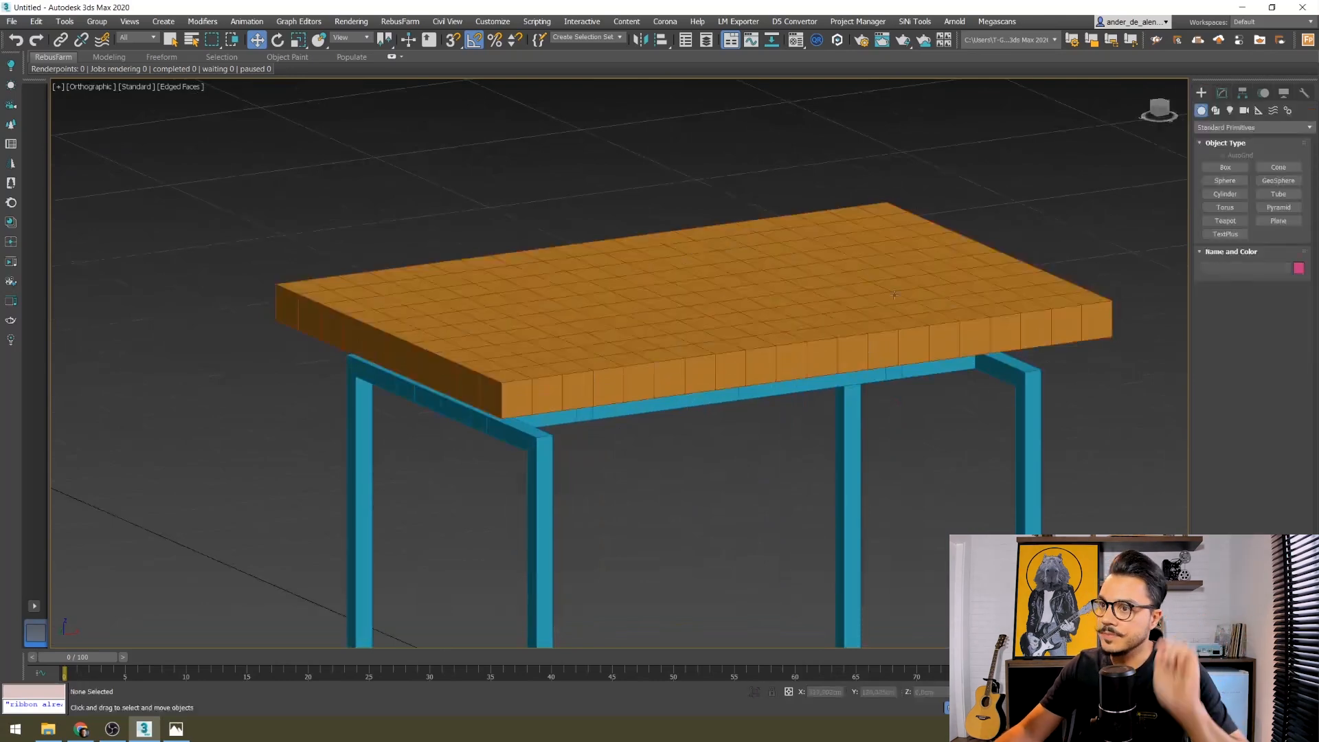
- Examine the proportions of the flat seat box and the frame beneath it from several angles
{"action": "scroll", "coordinate": [879, 306], "scroll_direction": "down", "scroll_amount": 2}
{"action": "left_click", "coordinate": [634, 348]}
{"action": "middle_click_drag", "start_coordinate": [691, 401], "coordinate": [639, 397]}
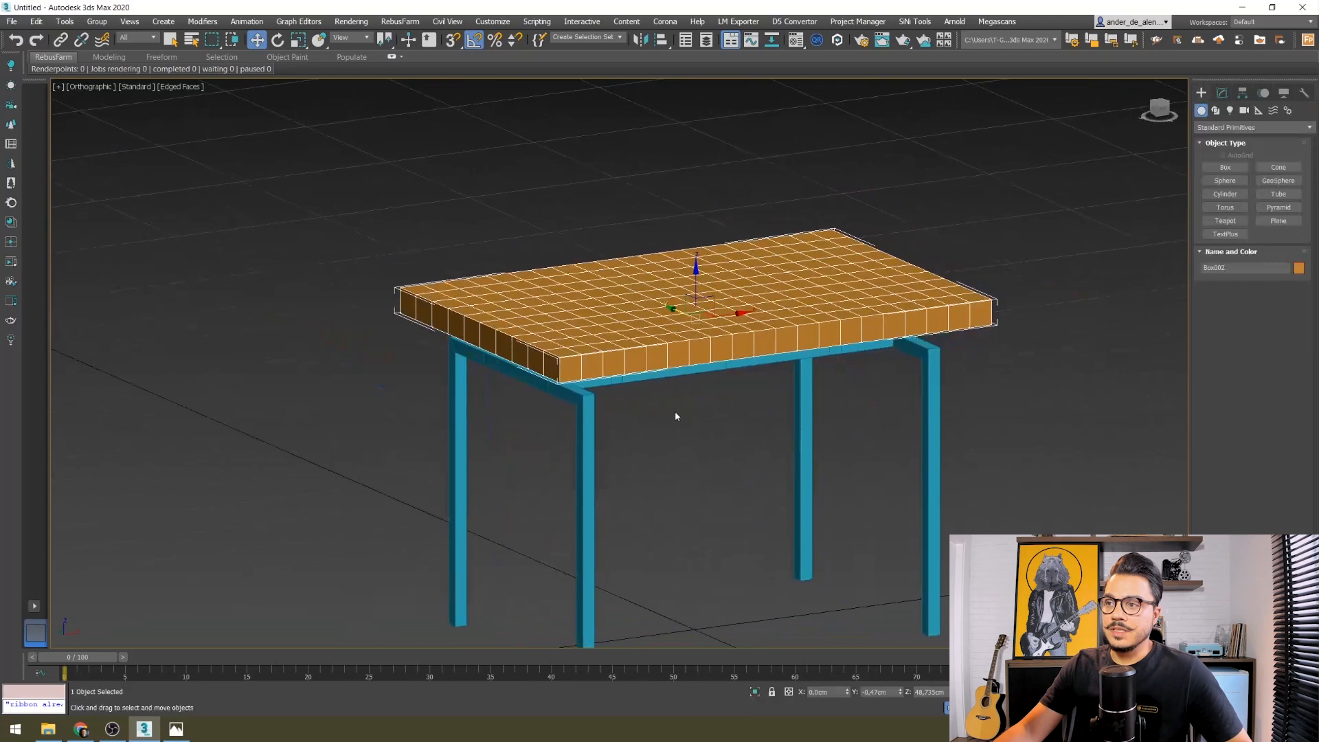
{"action": "left_click", "coordinate": [704, 403]}
{"action": "middle_click_drag", "start_coordinate": [701, 447], "coordinate": [681, 436]}
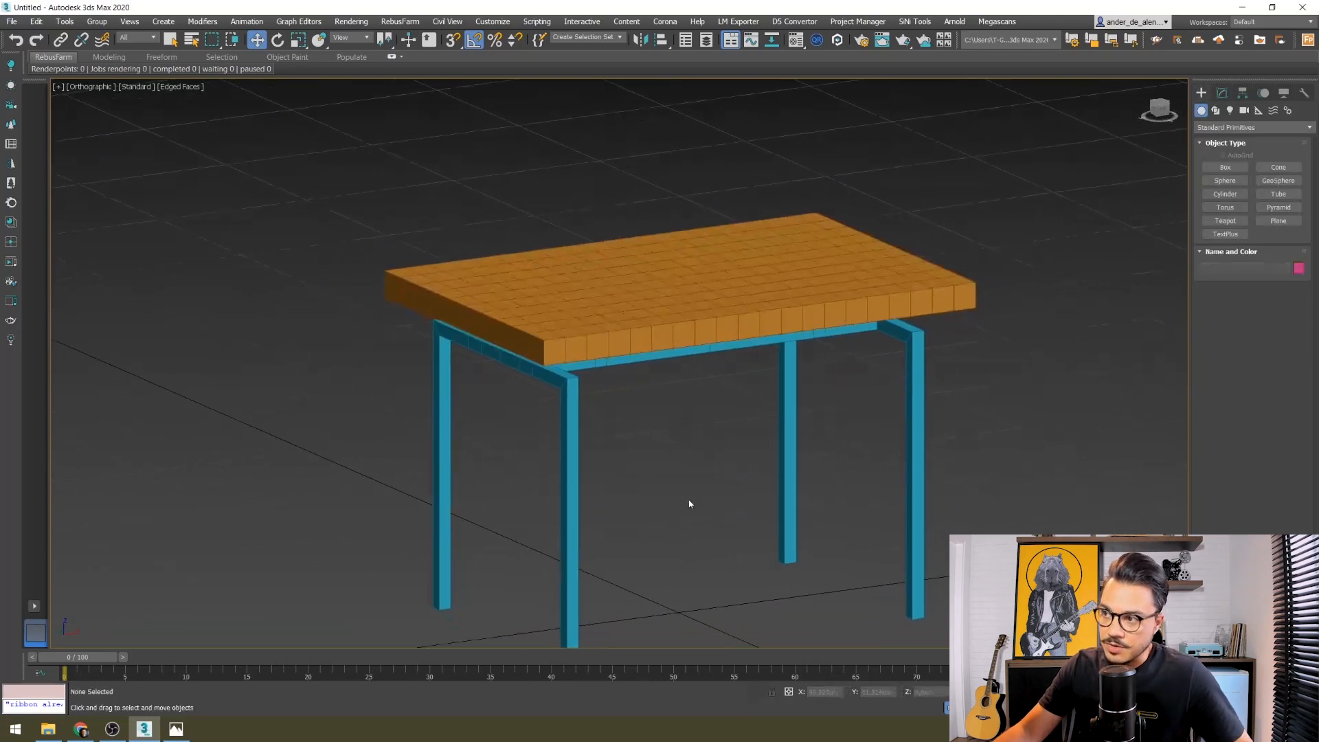
{"action": "middle_click_drag", "start_coordinate": [668, 499], "coordinate": [687, 493], "text": "alt"}
{"action": "middle_click_drag", "start_coordinate": [744, 452], "coordinate": [616, 459]}
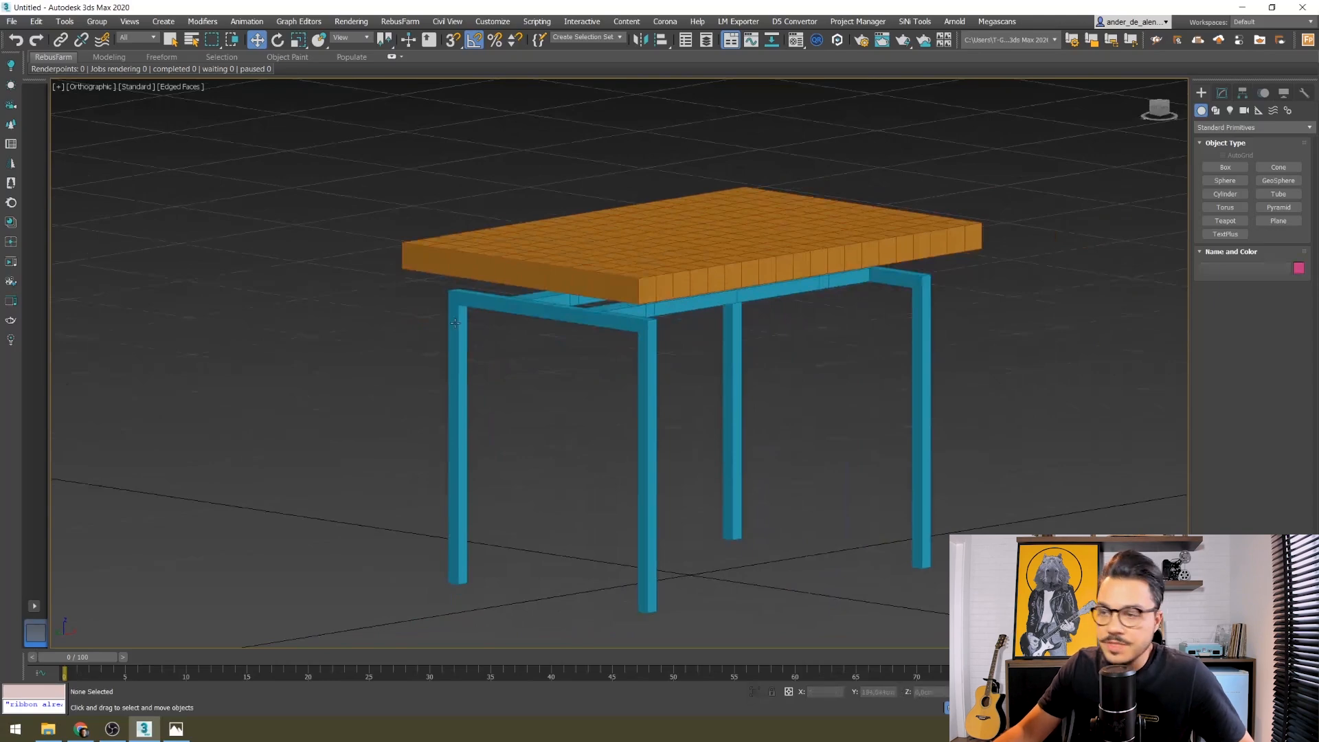
{"action": "scroll", "coordinate": [607, 486], "scroll_direction": "down", "scroll_amount": 3}
{"action": "middle_click_drag", "start_coordinate": [625, 477], "coordinate": [616, 472], "text": "alt"}
- Apply a Bend modifier to the seat box and set its bend axis to X
{"action": "left_click", "coordinate": [564, 338]}
{"action": "scroll", "coordinate": [564, 338], "scroll_direction": "up", "scroll_amount": 5}
{"action": "scroll", "coordinate": [488, 326], "scroll_direction": "down", "scroll_amount": 2}
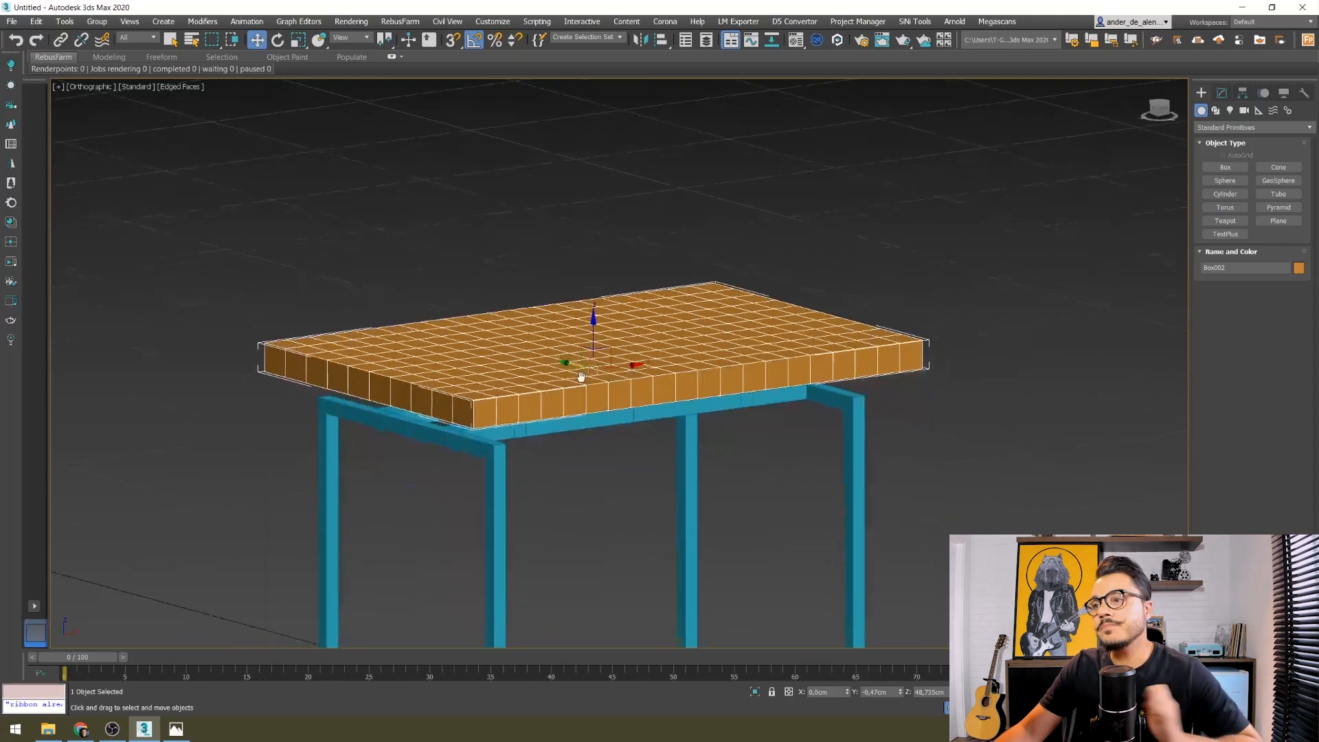
{"action": "left_click", "coordinate": [1222, 93]}
{"action": "left_click", "coordinate": [1240, 131]}
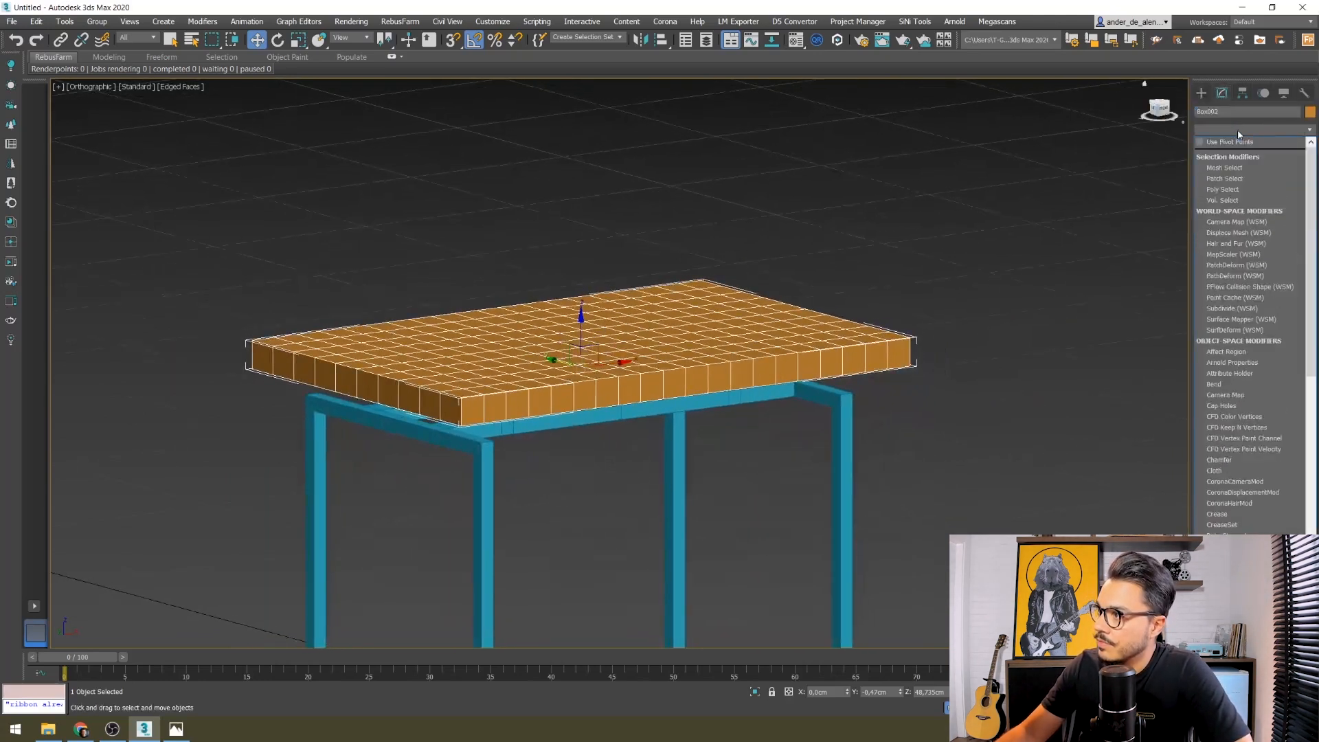
{"action": "left_click", "coordinate": [1214, 384]}
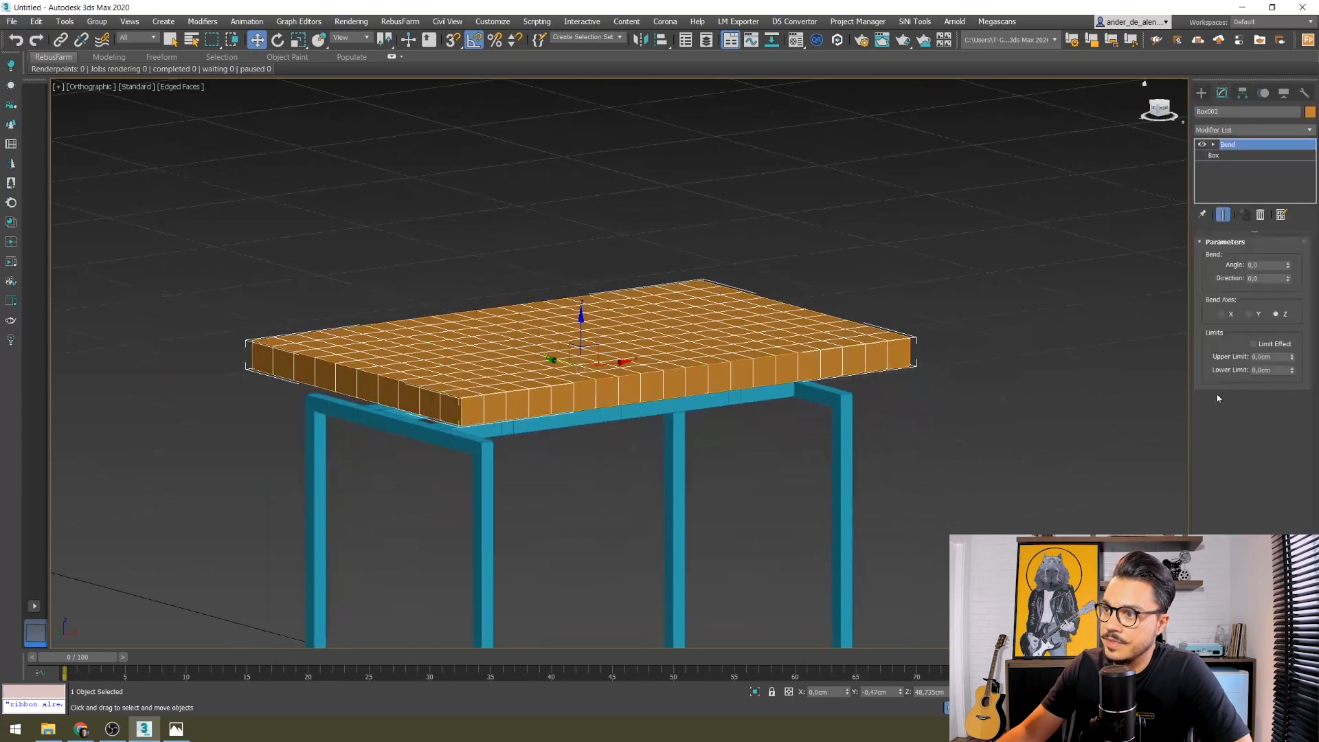
{"action": "left_click", "coordinate": [1227, 315]}
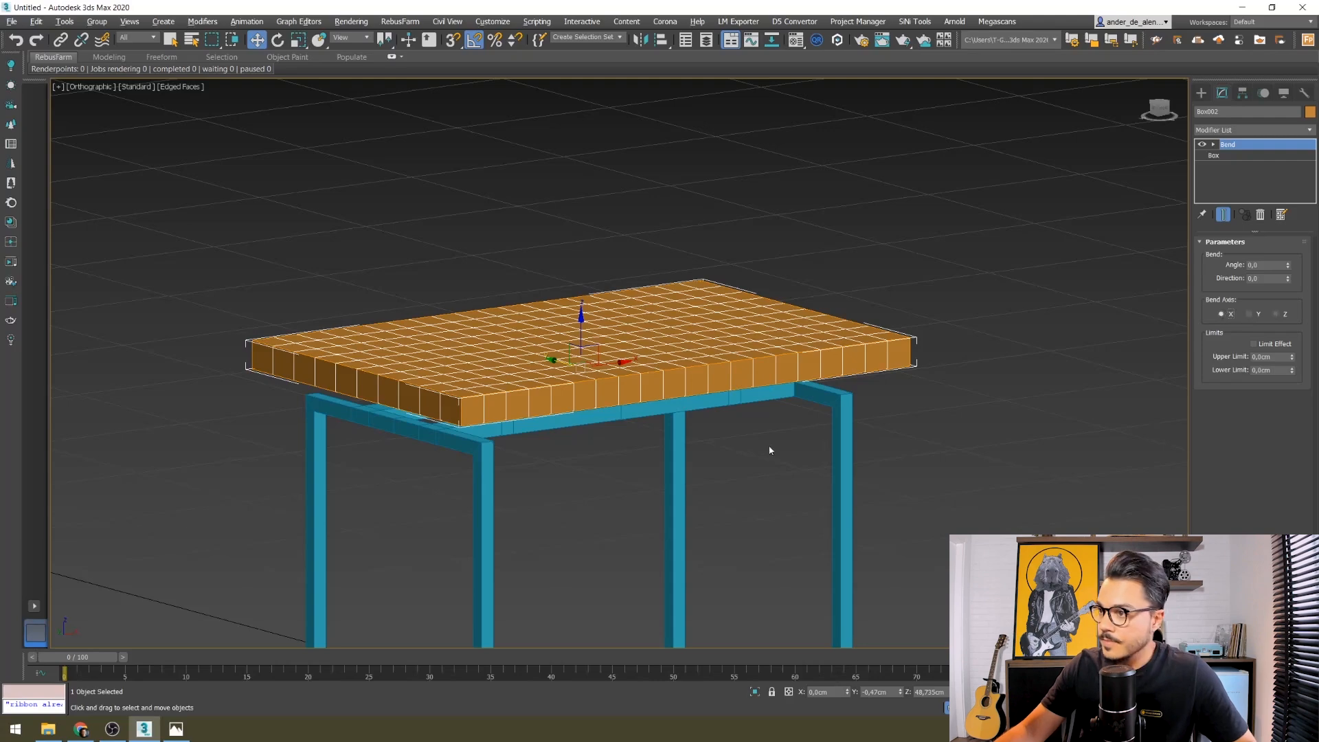
- Try bend angles in both directions on the seat, ending at about -41.5
{"action": "middle_click_drag", "start_coordinate": [769, 451], "coordinate": [767, 457], "text": "alt"}
{"action": "left_click_drag", "start_coordinate": [1289, 267], "coordinate": [1290, 248]}
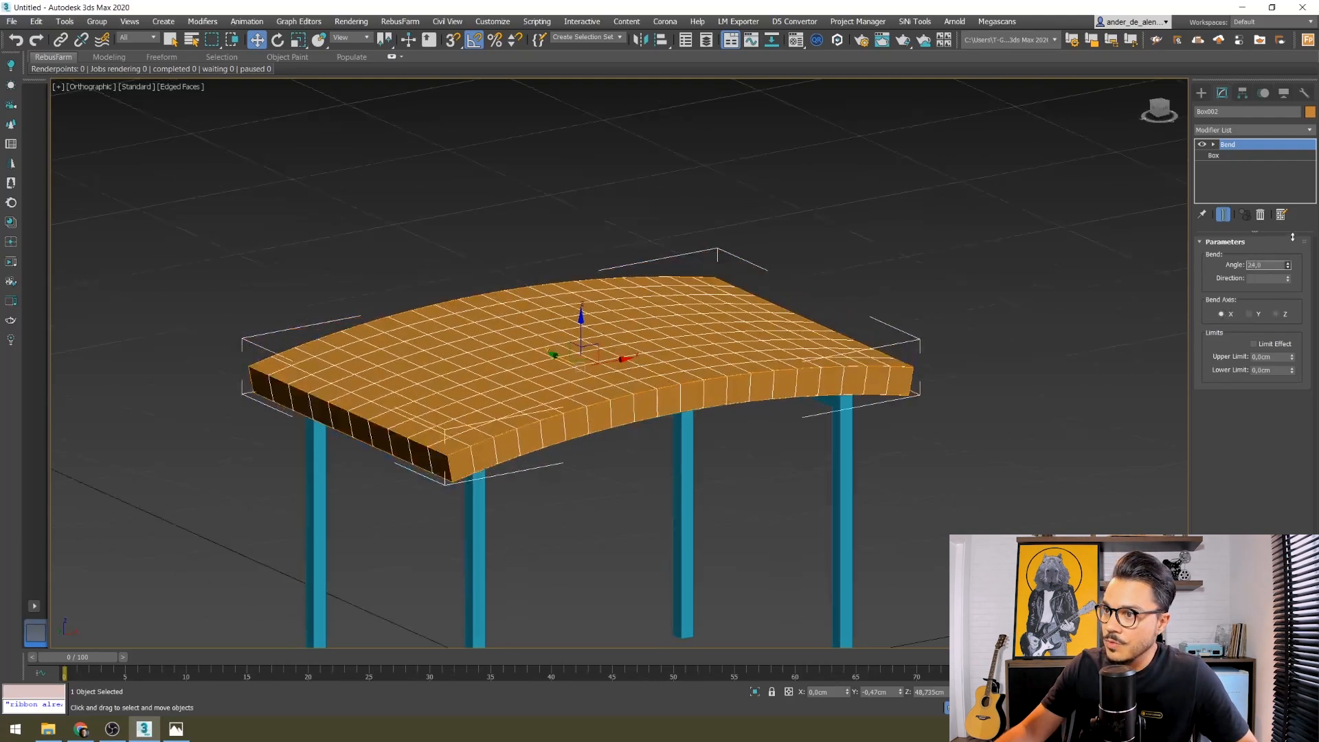
{"action": "right_click", "coordinate": [1290, 267]}
{"action": "left_click_drag", "start_coordinate": [1290, 267], "coordinate": [1252, 328]}
- Try bending the seat along the Y axis with a stronger angle, and return the bend axis to X
{"action": "left_click", "coordinate": [1251, 315]}
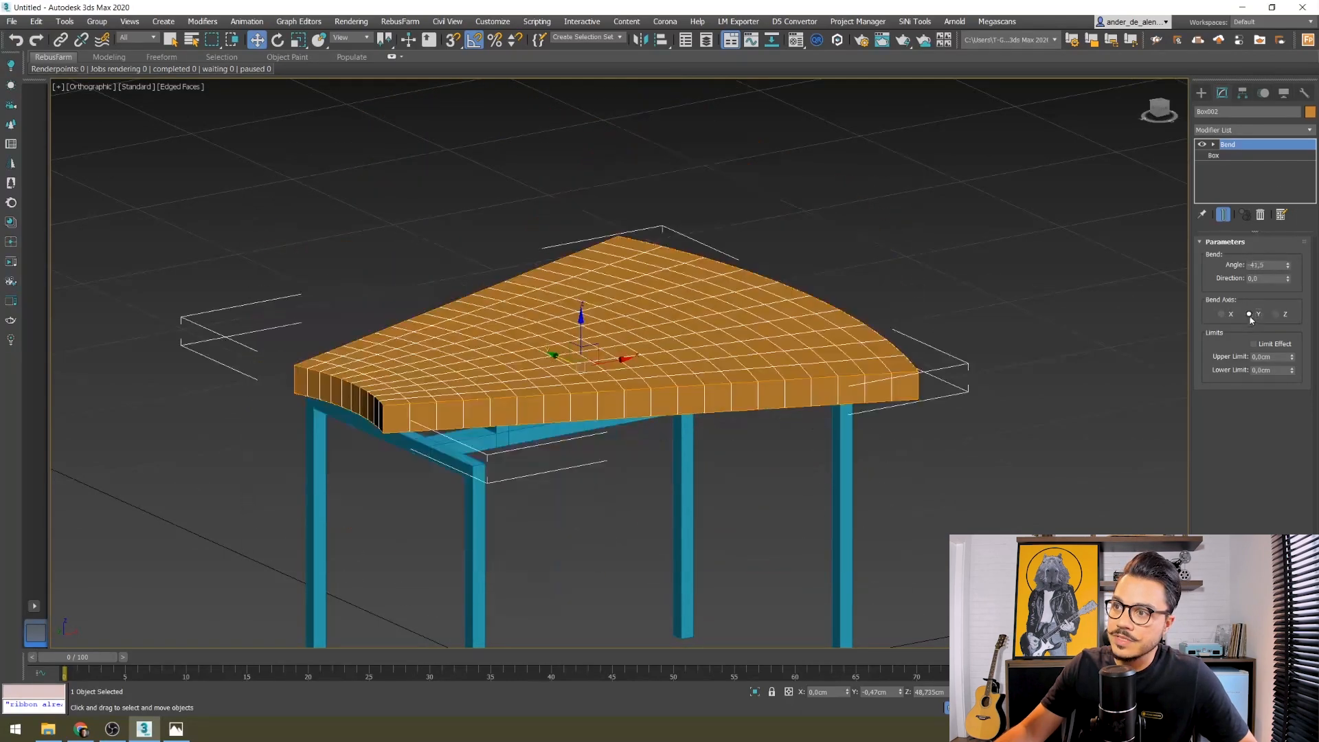
{"action": "middle_click_drag", "start_coordinate": [1037, 361], "coordinate": [1201, 354], "text": "alt"}
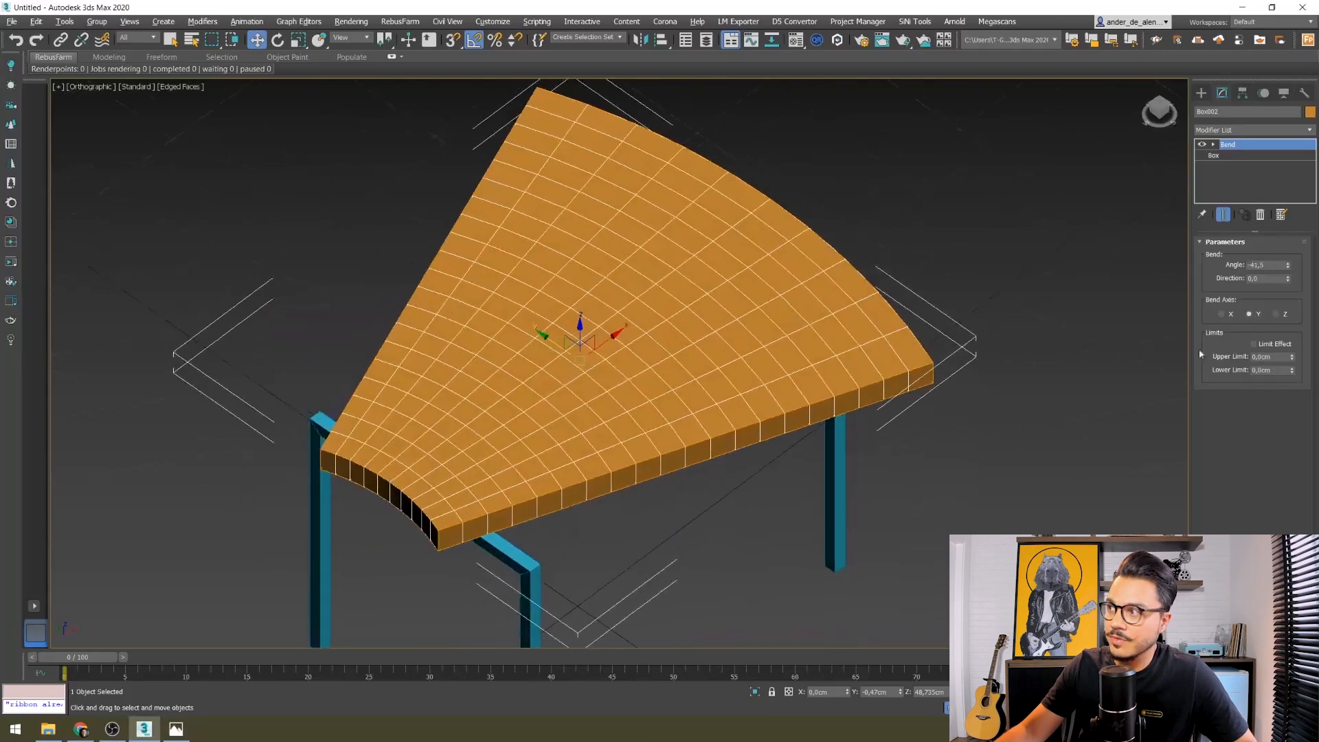
{"action": "left_click_drag", "start_coordinate": [1289, 266], "coordinate": [1271, 289]}
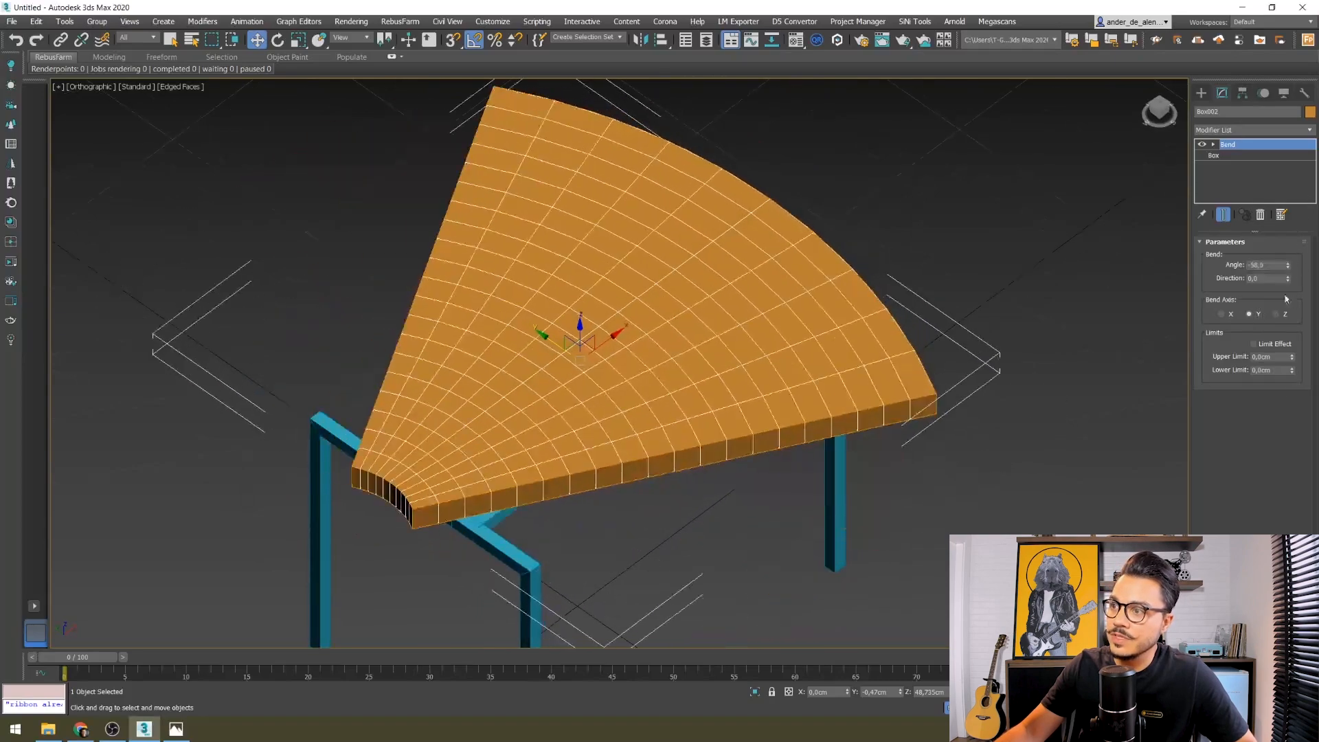
{"action": "right_click", "coordinate": [1268, 292]}
{"action": "left_click", "coordinate": [1230, 314]}
- In the front view, set the seat's bend angle to about -46.5 and lower the seat to about Z 45.06 cm
{"action": "middle_click_drag", "start_coordinate": [959, 409], "coordinate": [834, 352], "text": "alt"}
{"action": "key", "text": "f"}
{"action": "key", "text": "z"}
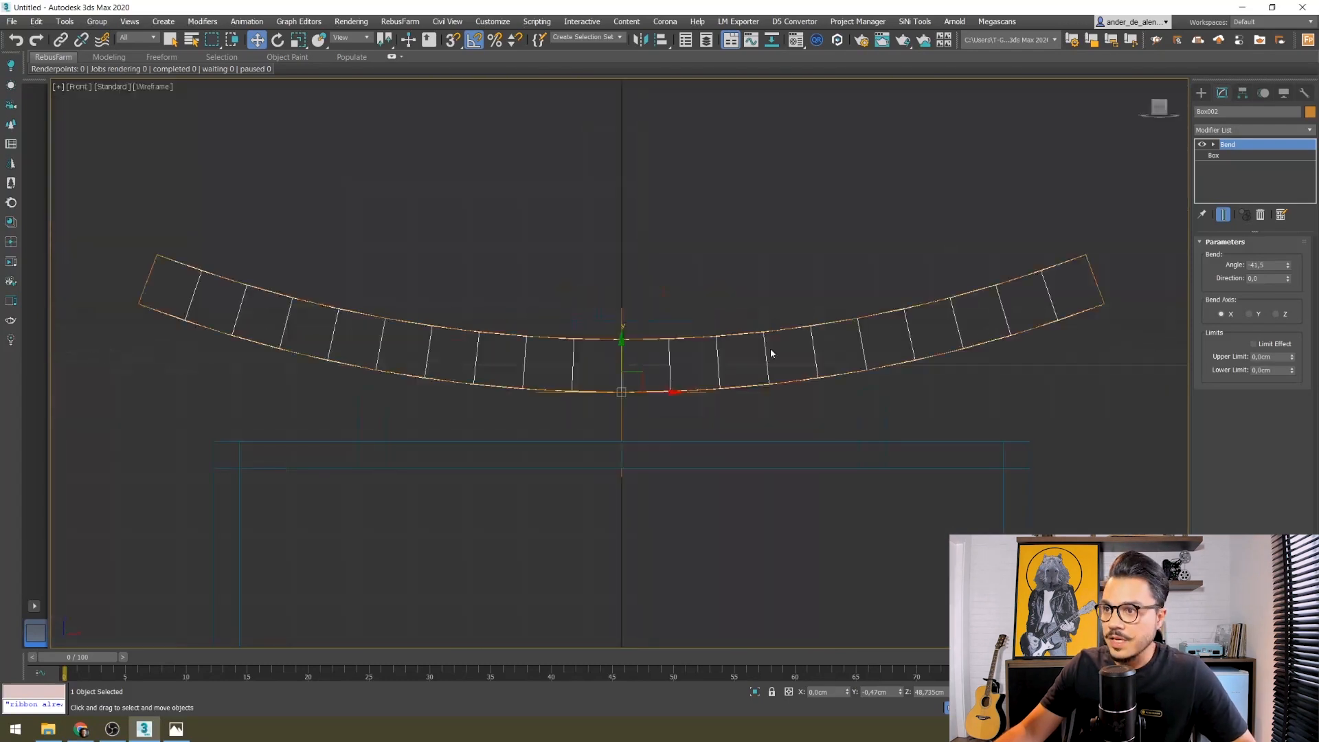
{"action": "left_click_drag", "start_coordinate": [1289, 267], "coordinate": [1221, 292]}
{"action": "left_click", "coordinate": [1211, 156]}
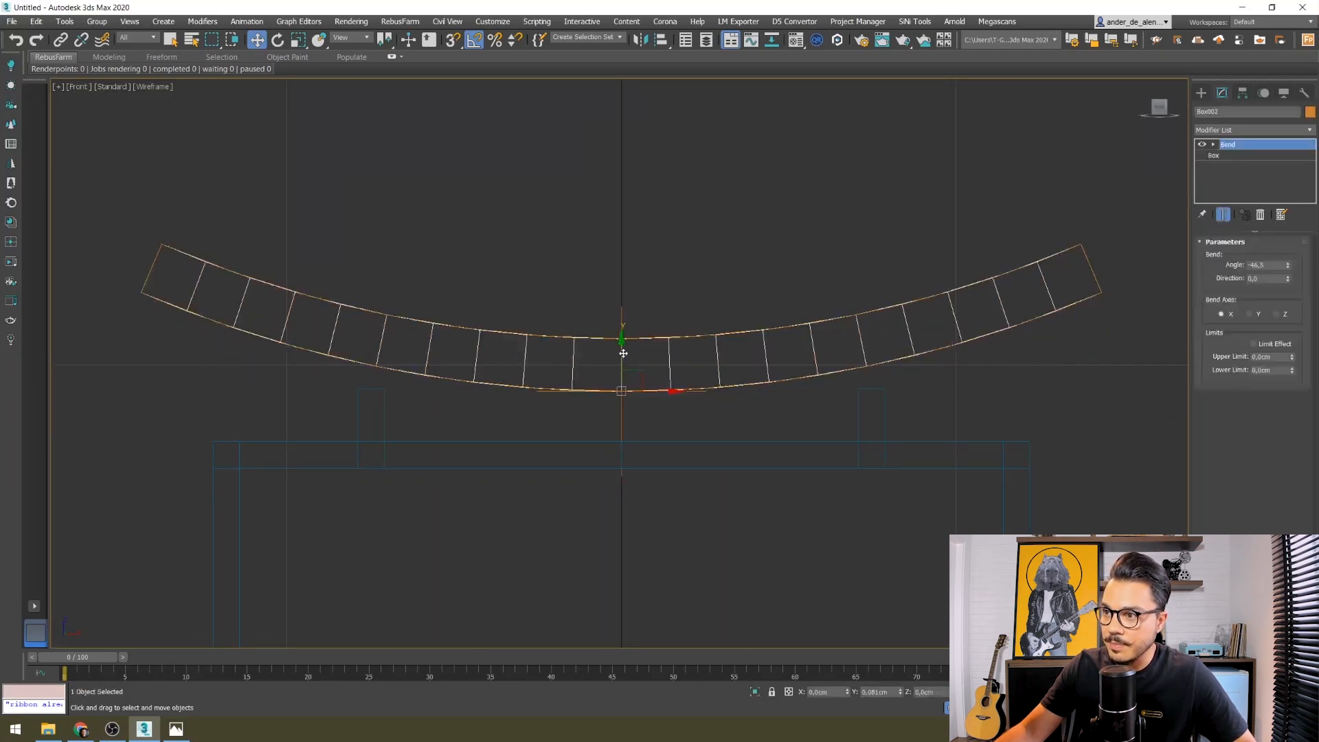
{"action": "left_click_drag", "start_coordinate": [619, 365], "coordinate": [611, 404]}
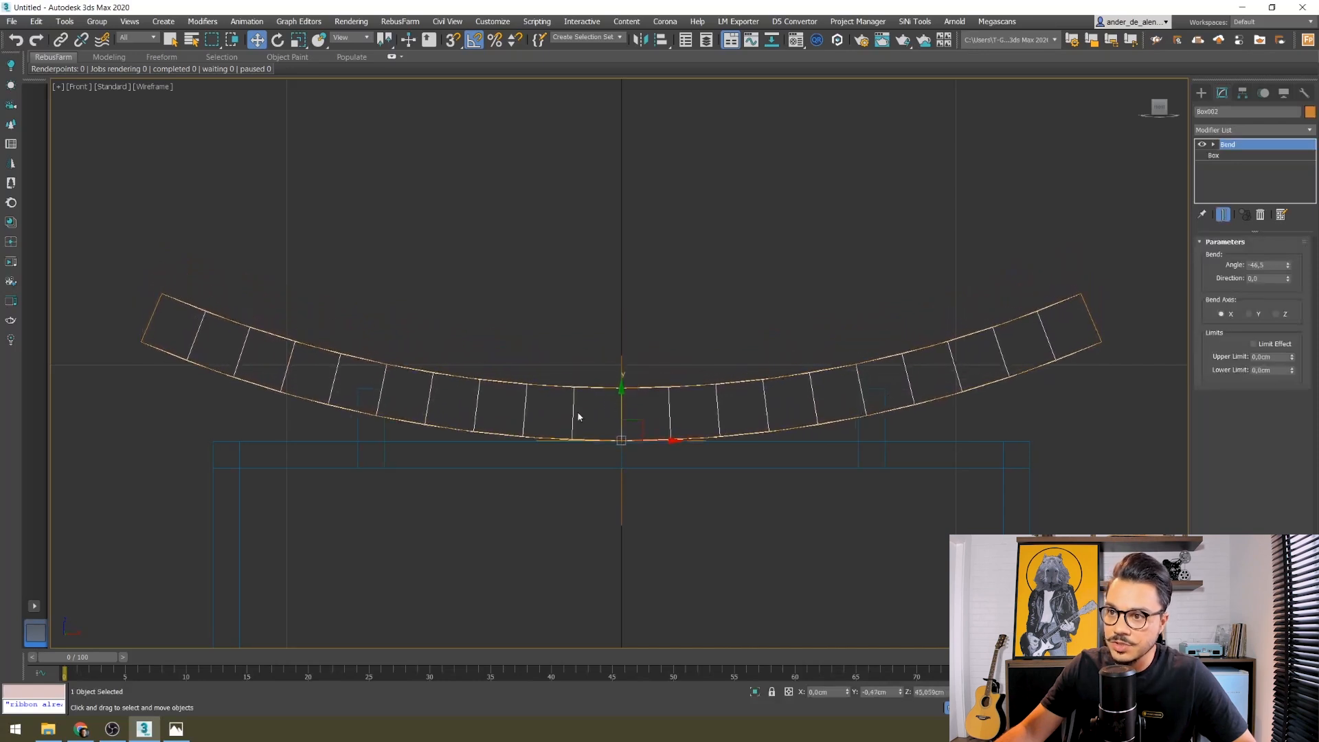
- Reduce the bend angle to -25.5, check the curve against the reference photo, and raise the seat to about Z 46.12 cm
{"action": "left_click", "coordinate": [1214, 144]}
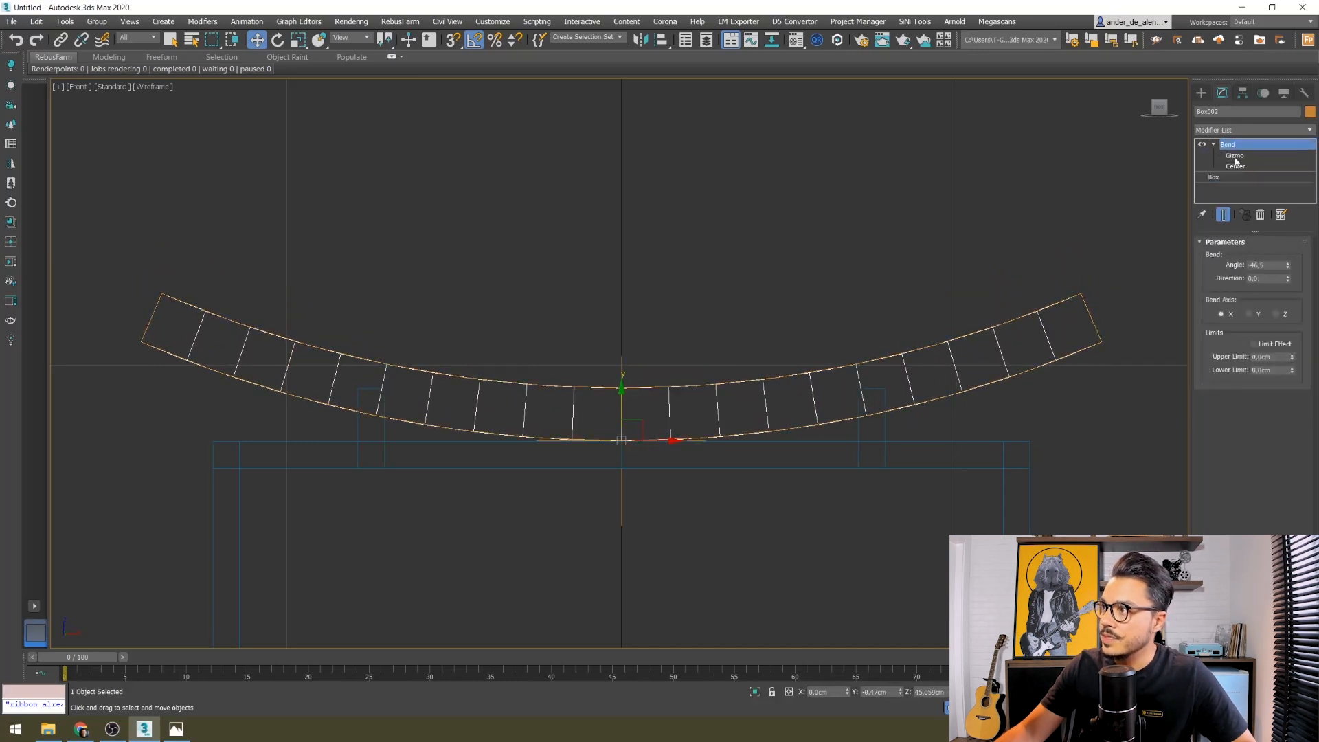
{"action": "mouse_move", "coordinate": [1288, 268]}
{"action": "left_mouse_down"}
{"action": "mouse_move", "coordinate": [1292, 238]}
{"action": "mouse_move", "coordinate": [1282, 245]}
{"action": "left_mouse_up"}
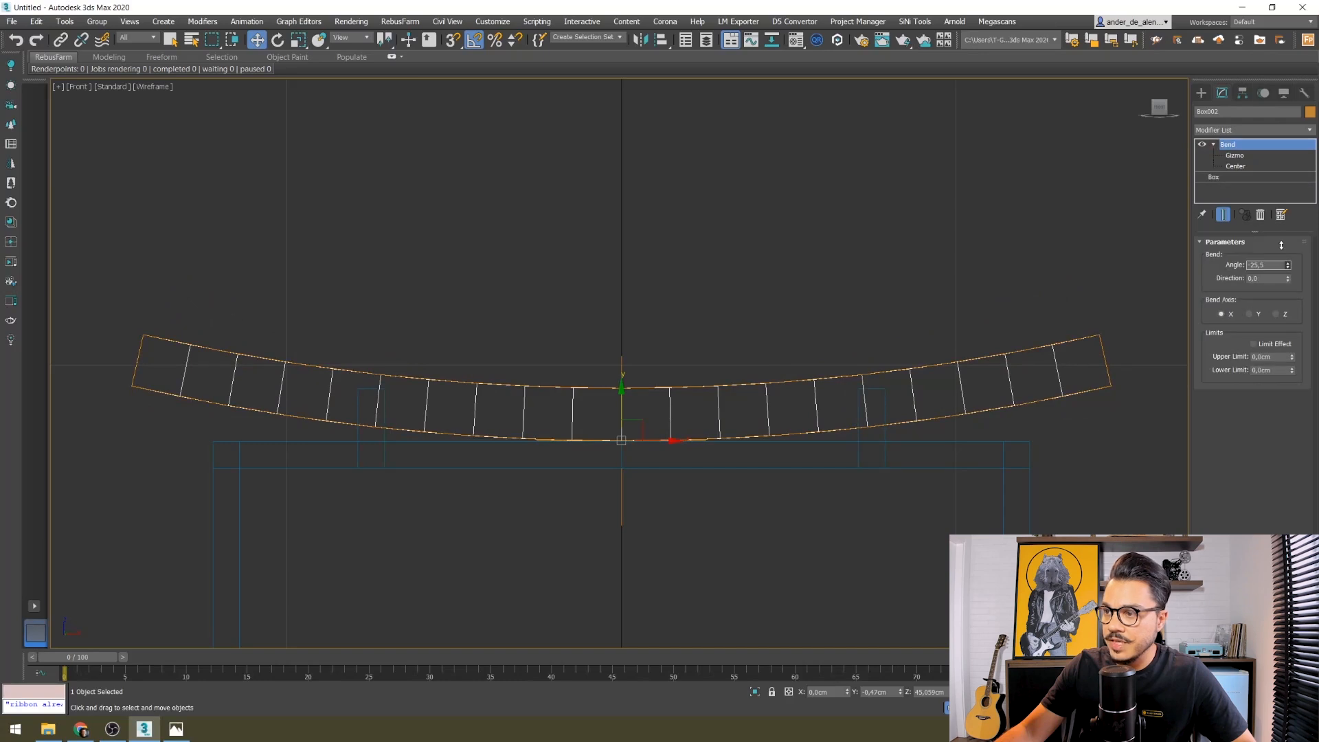
{"action": "left_click", "coordinate": [175, 730]}
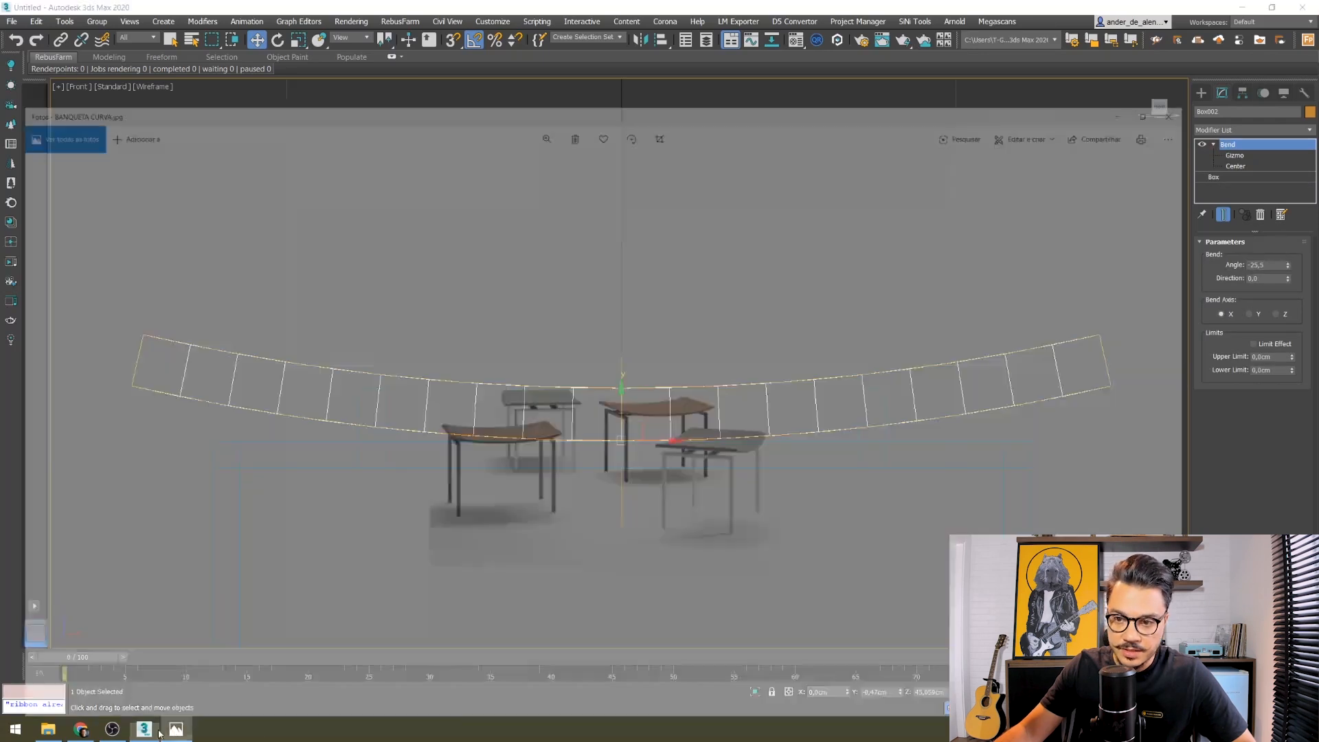
{"action": "left_click", "coordinate": [149, 733]}
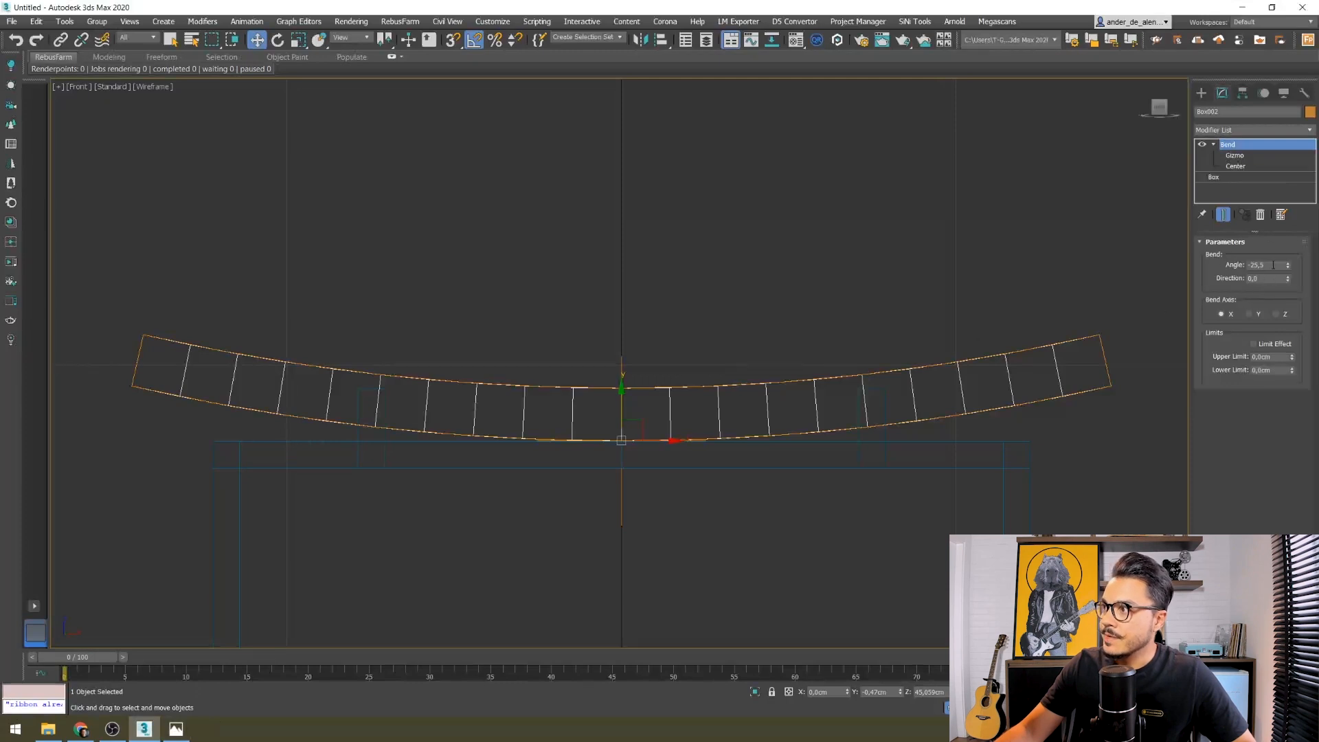
{"action": "left_click_drag", "start_coordinate": [620, 401], "coordinate": [630, 385]}
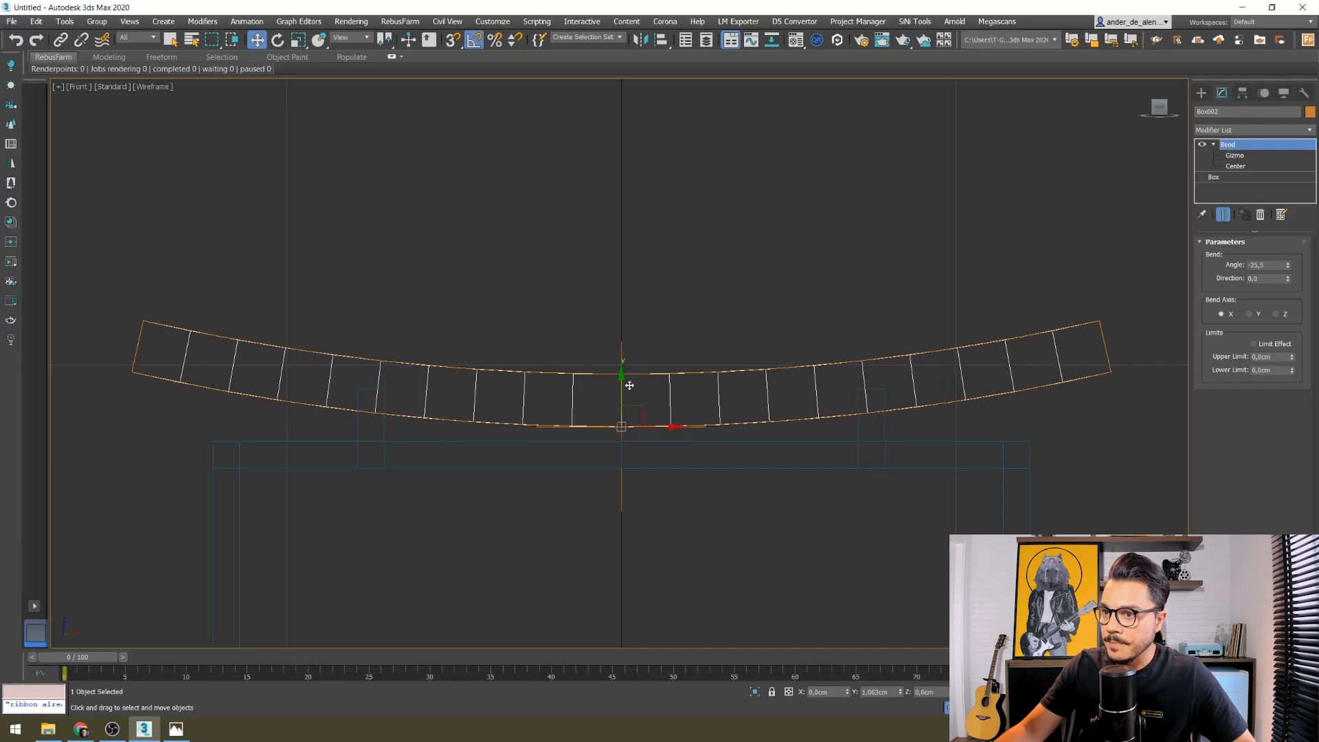
- Check the curved seat on the frame in a shaded angled view
{"action": "mouse_move", "coordinate": [601, 442]}
{"action": "middle_mouse_down", "text": "alt"}
{"action": "mouse_move", "coordinate": [625, 440]}
{"action": "mouse_move", "coordinate": [594, 481]}
{"action": "middle_mouse_up", "text": "alt"}
{"action": "key", "text": "F3"}
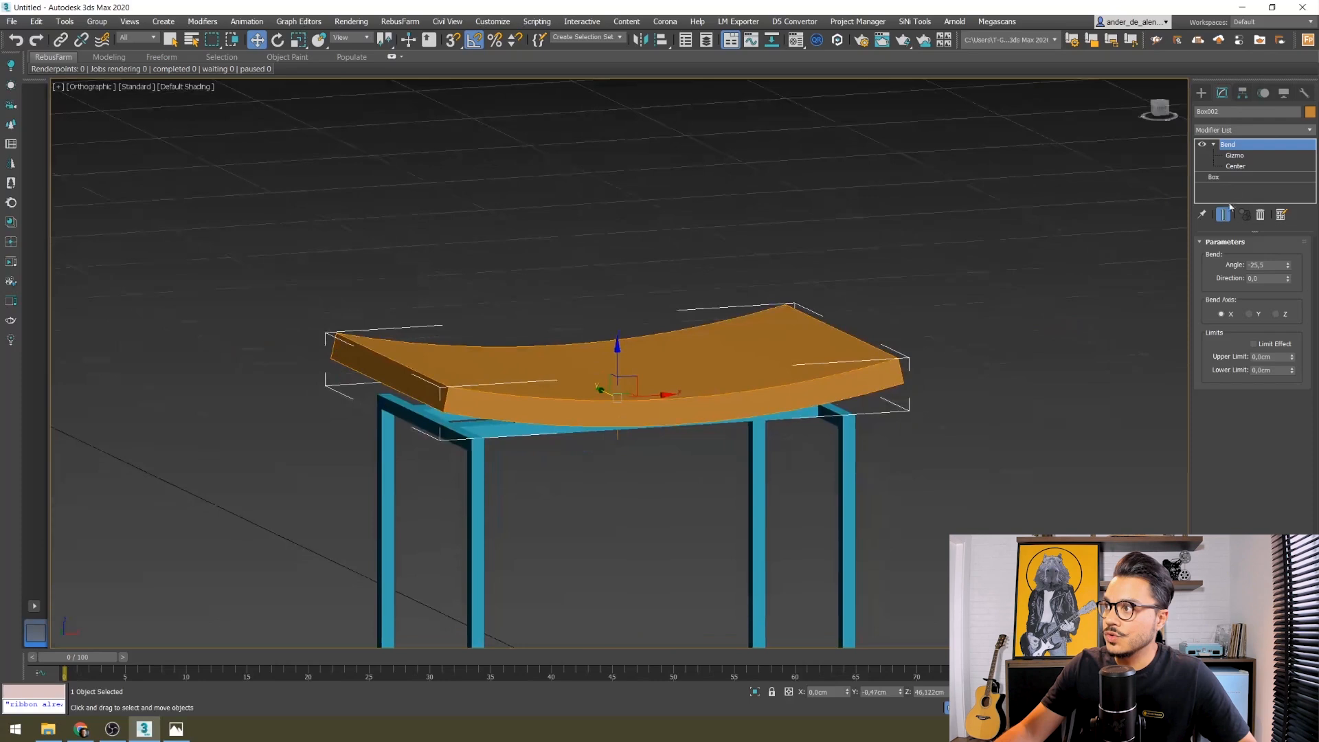
{"action": "left_click", "coordinate": [1214, 146]}
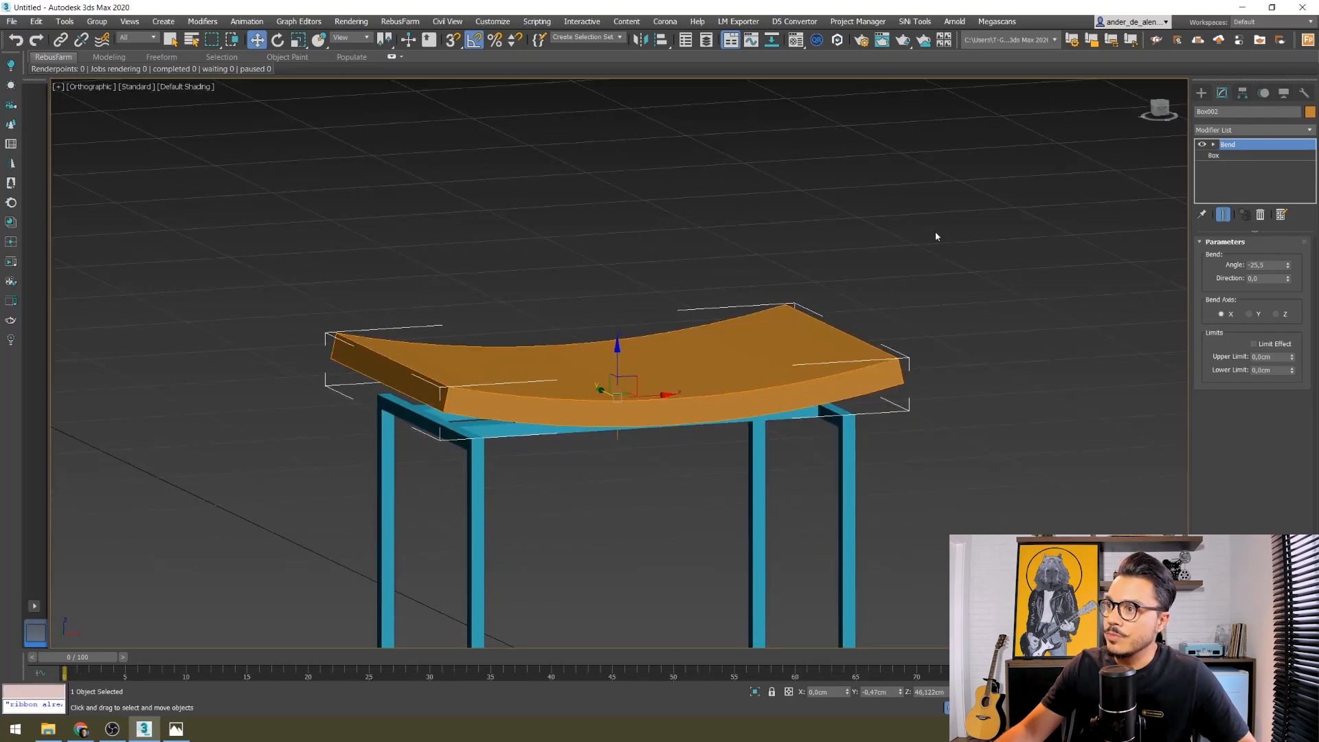
{"action": "left_click", "coordinate": [944, 235]}
{"action": "left_click", "coordinate": [682, 384]}
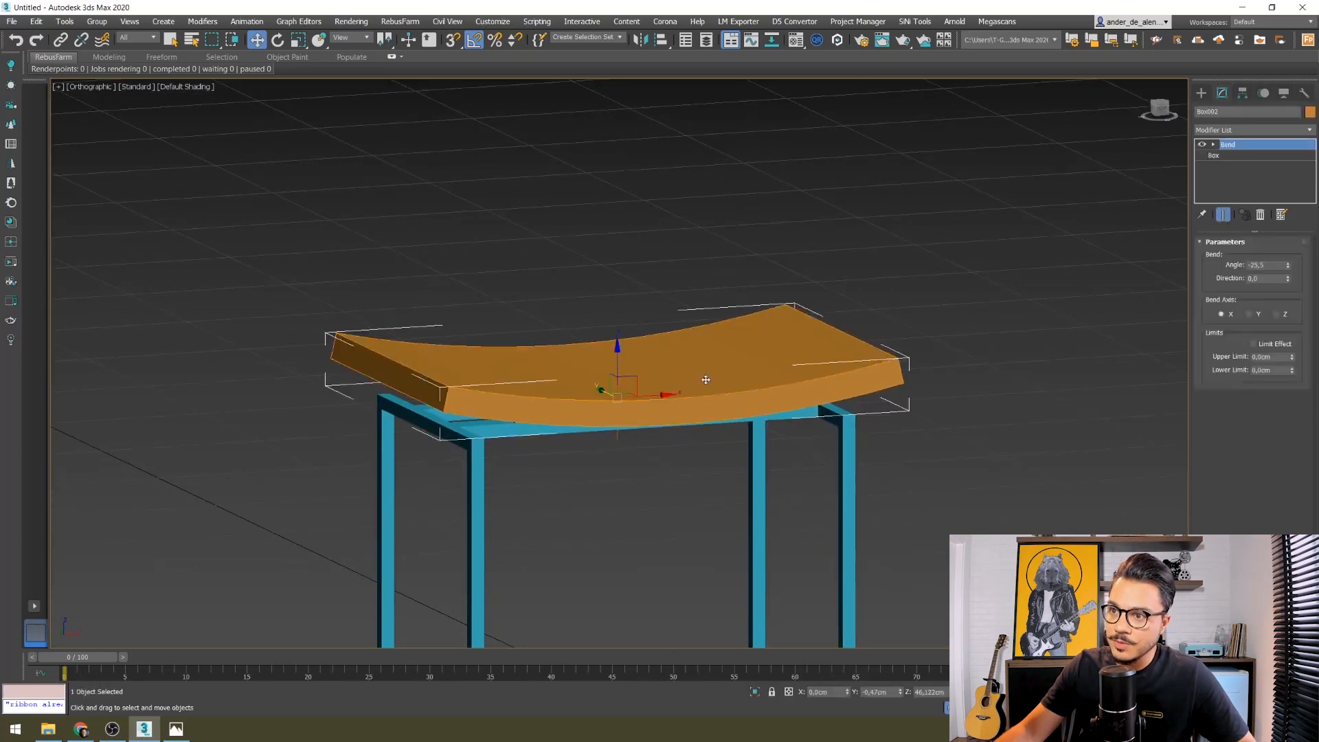
- Thin the seat by trying box heights of 2 cm and 3 cm, and settle on 2.5 cm
{"action": "left_click", "coordinate": [1222, 156]}
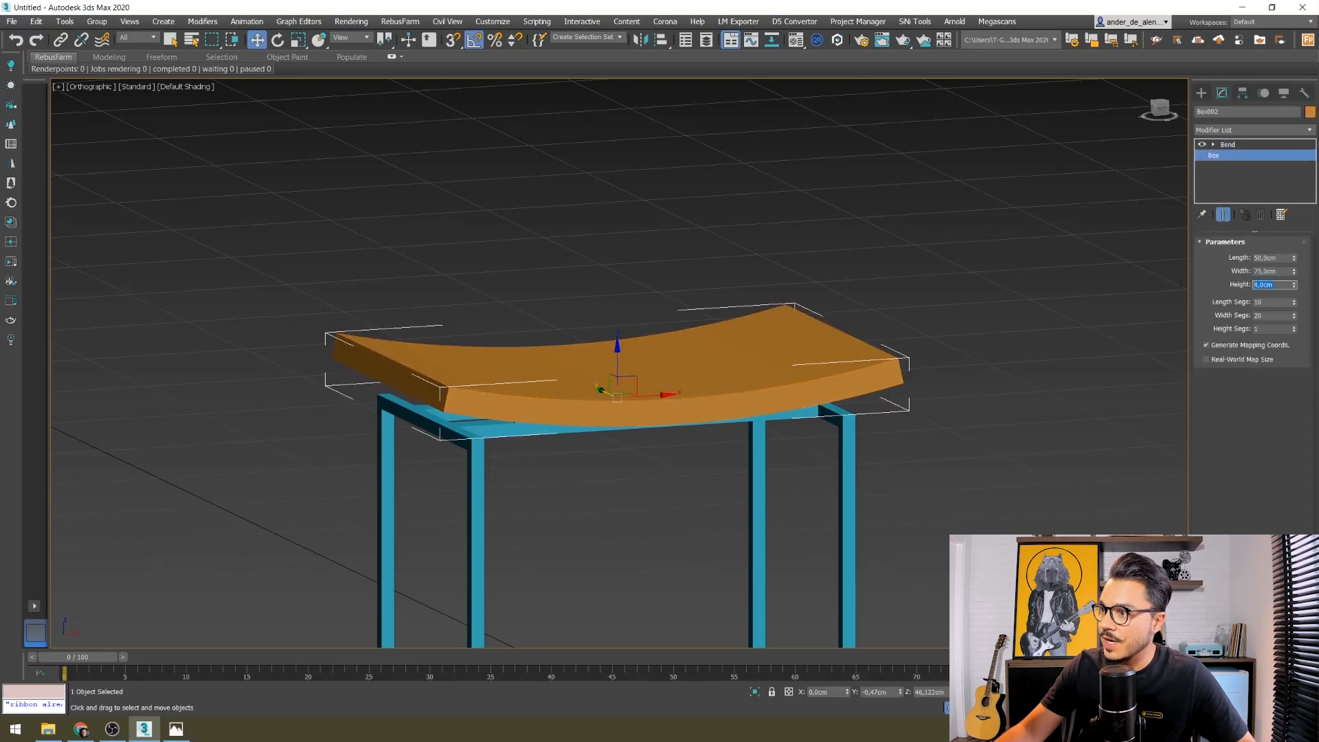
{"action": "type", "text": "2"}
{"action": "key", "text": "Return"}
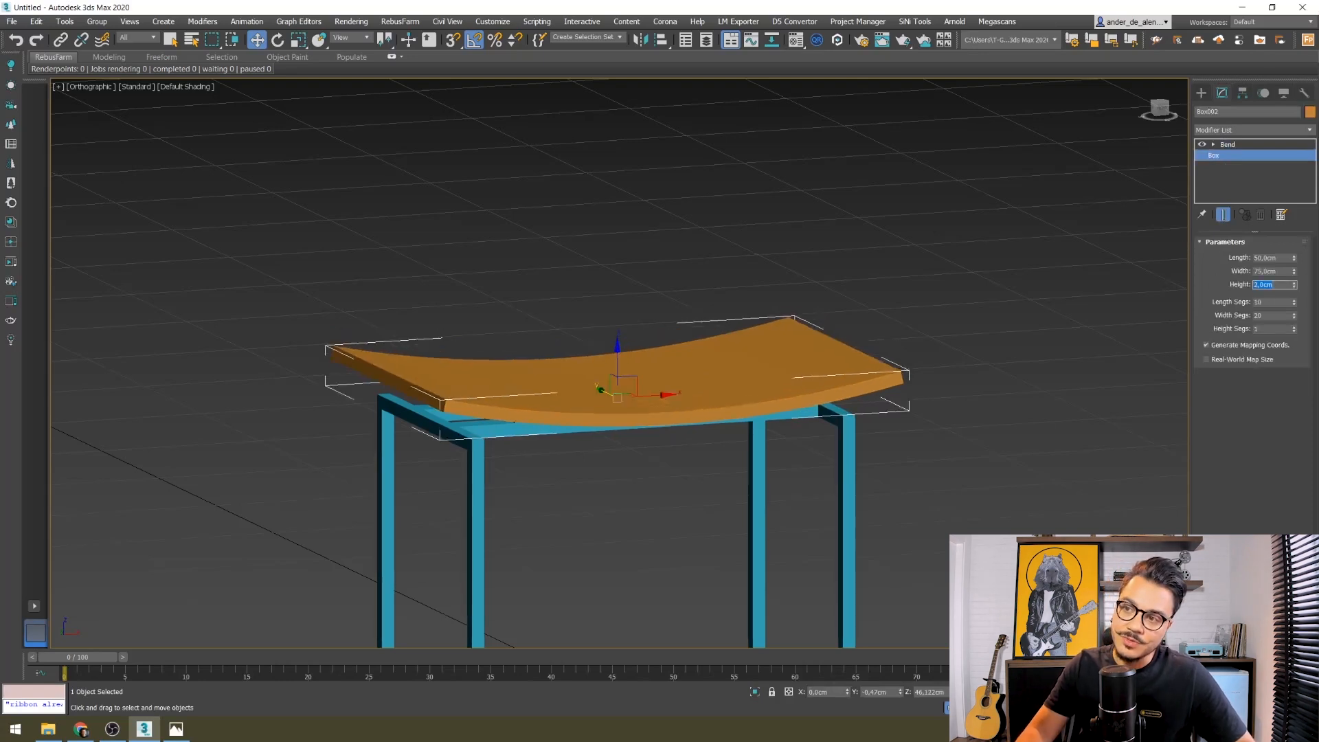
{"action": "type", "text": "3"}
{"action": "key", "text": "Return"}
{"action": "type", "text": "2,5"}
{"action": "key", "text": "Return"}
{"action": "left_click", "coordinate": [953, 292]}
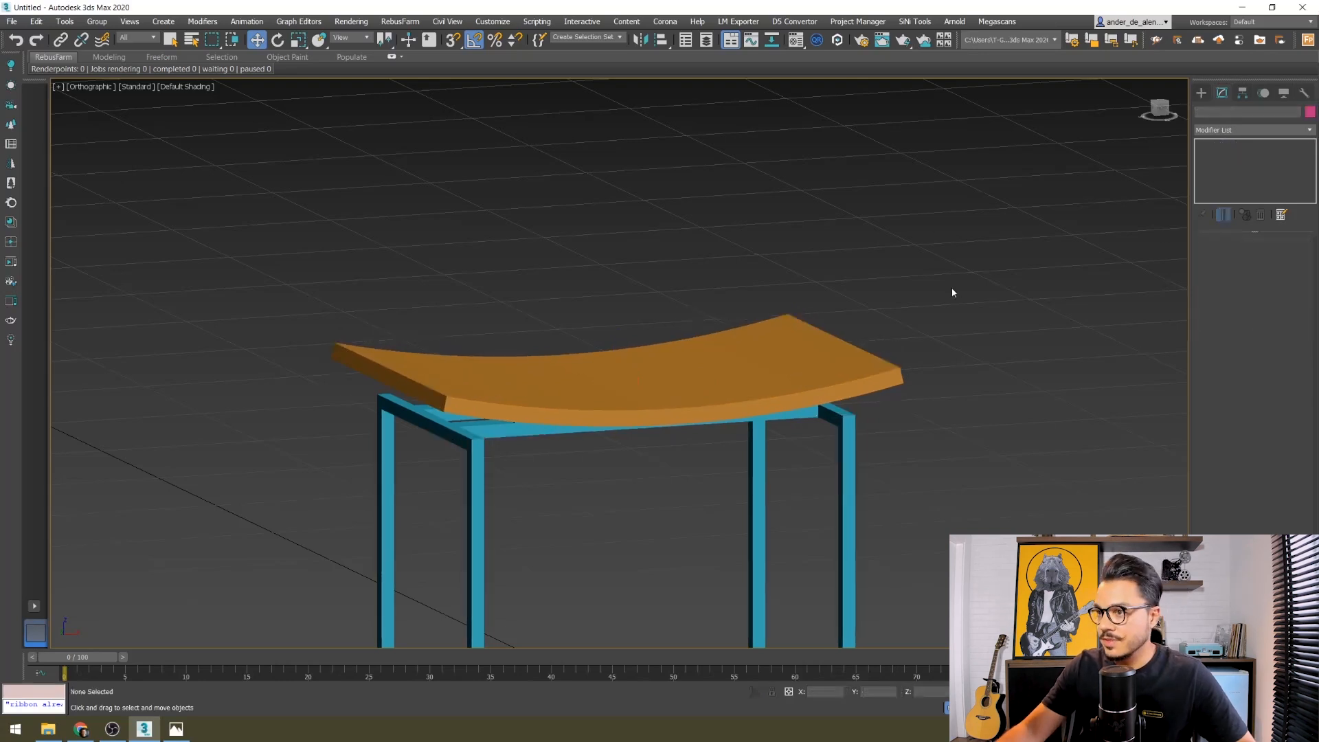
- Inspect the thinned seat's mesh edges and its fit on the frame from several angles
{"action": "left_click", "coordinate": [567, 395]}
{"action": "key", "text": "F4"}
{"action": "middle_click_drag", "start_coordinate": [731, 442], "coordinate": [731, 374], "text": "alt"}
{"action": "key", "text": "F4"}
{"action": "left_click", "coordinate": [1042, 233]}
{"action": "scroll", "coordinate": [990, 284], "scroll_direction": "down", "scroll_amount": 5}
{"action": "scroll", "coordinate": [947, 378], "scroll_direction": "up", "scroll_amount": 6}
{"action": "middle_click_drag", "start_coordinate": [738, 389], "coordinate": [675, 404], "text": "alt"}
- Switch to the perspective view framed on the seat and examine the whole stool
{"action": "left_click", "coordinate": [531, 377]}
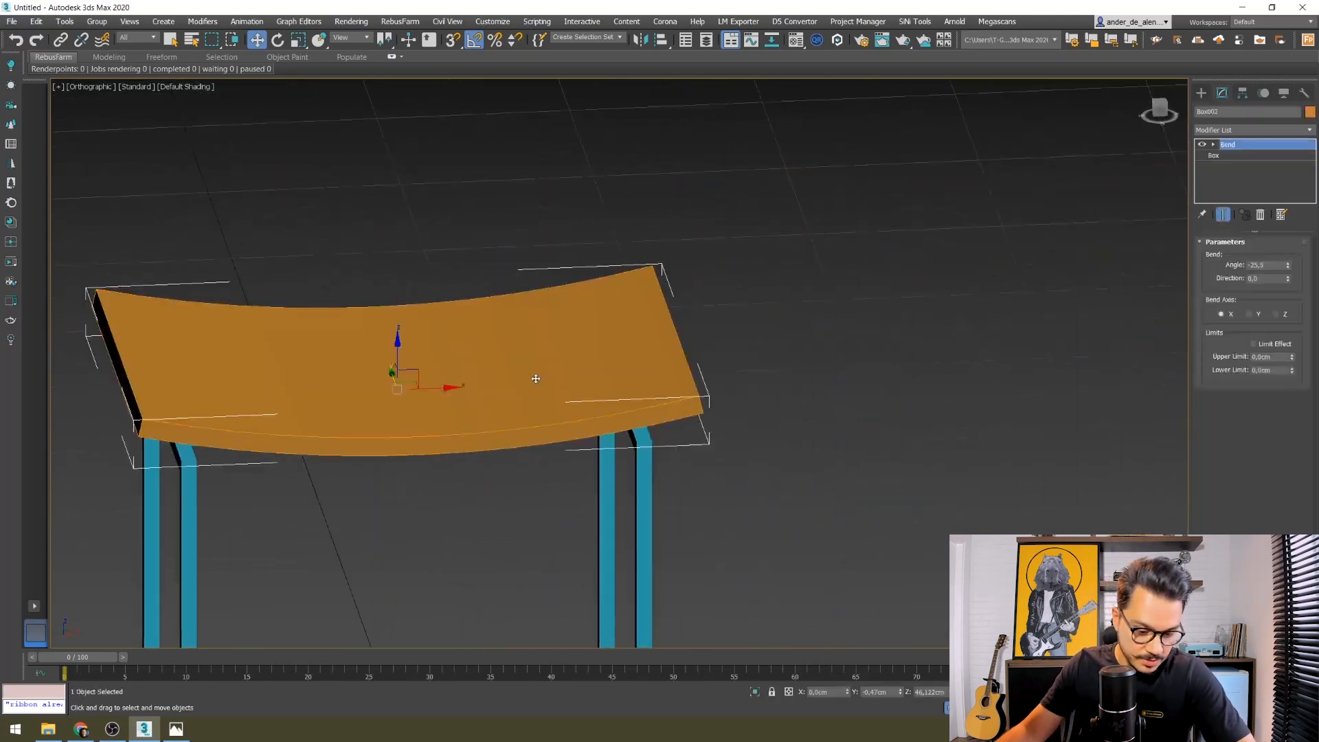
{"action": "key", "text": "p"}
{"action": "key", "text": "z"}
{"action": "middle_click_drag", "start_coordinate": [575, 471], "coordinate": [765, 457], "text": "alt"}
{"action": "scroll", "coordinate": [773, 459], "scroll_direction": "down", "scroll_amount": 6}
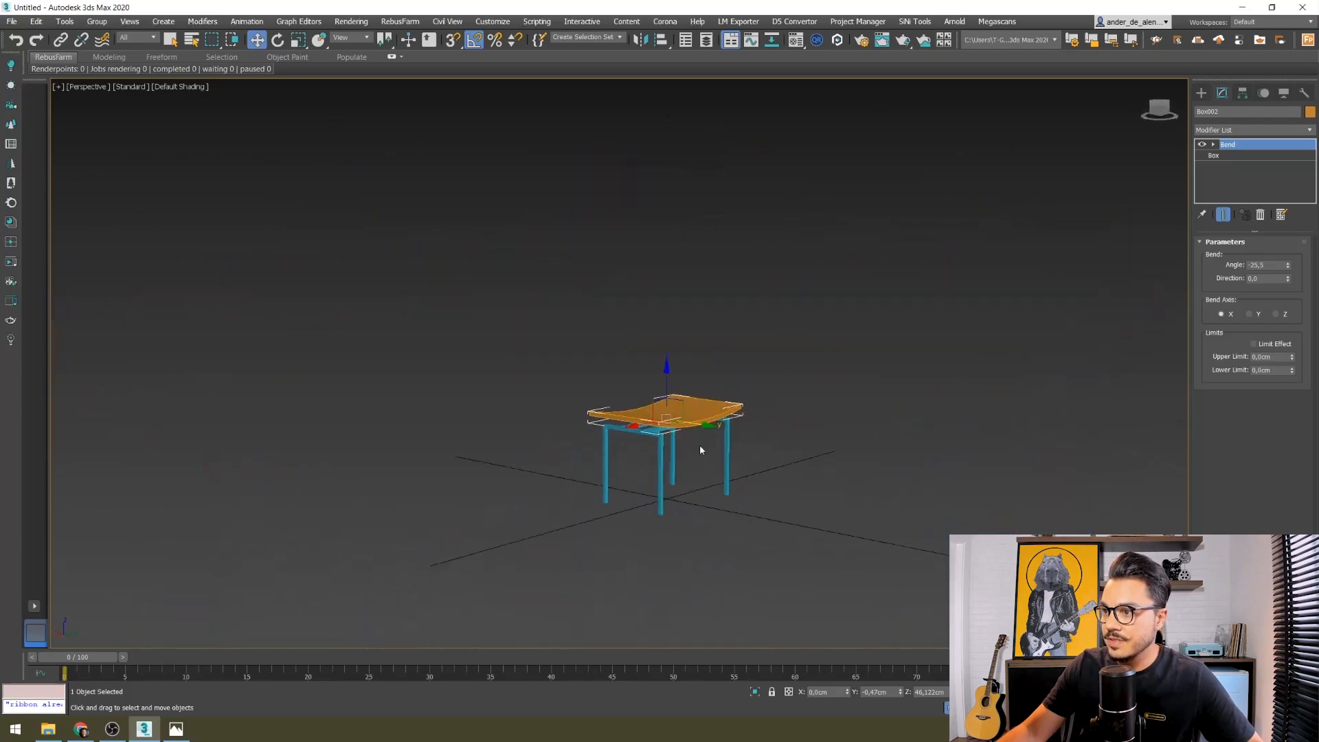
{"action": "scroll", "coordinate": [699, 444], "scroll_direction": "up", "scroll_amount": 6}
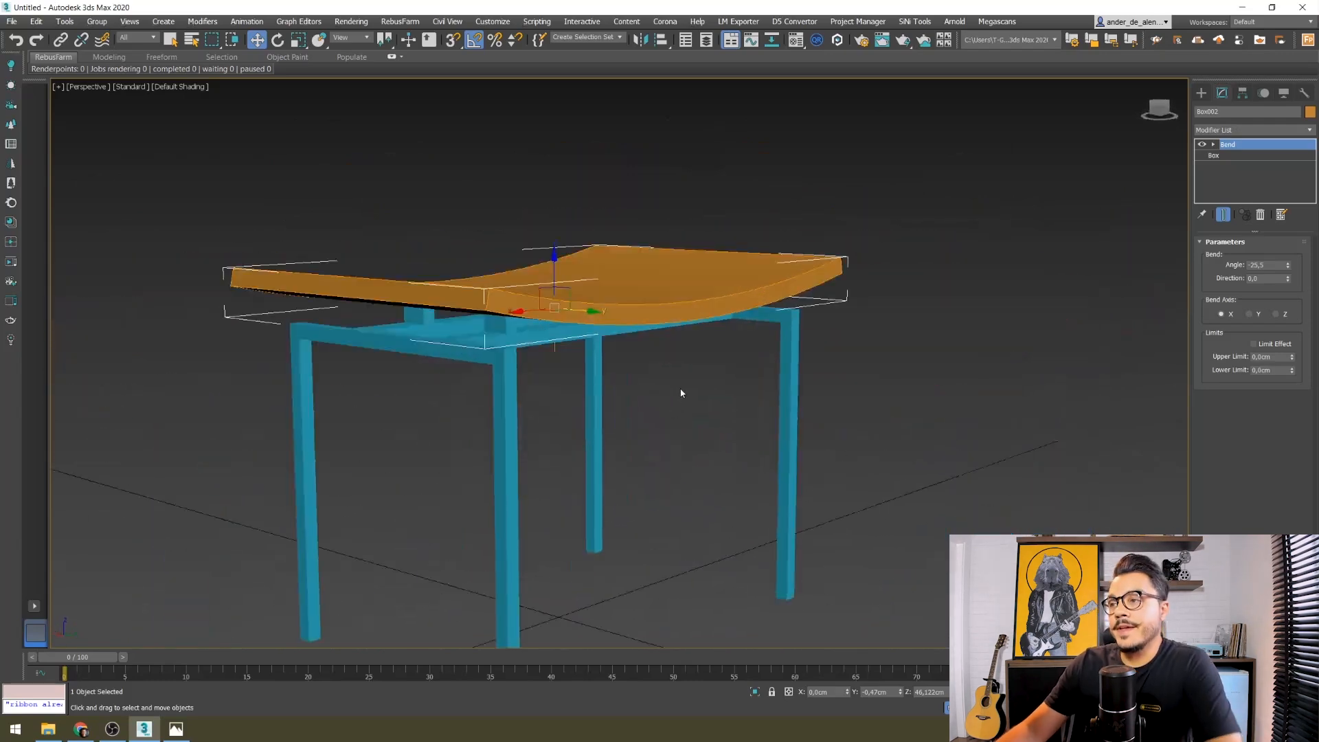
{"action": "left_click", "coordinate": [913, 193]}
{"action": "left_click", "coordinate": [659, 285]}
{"action": "left_click", "coordinate": [793, 223]}
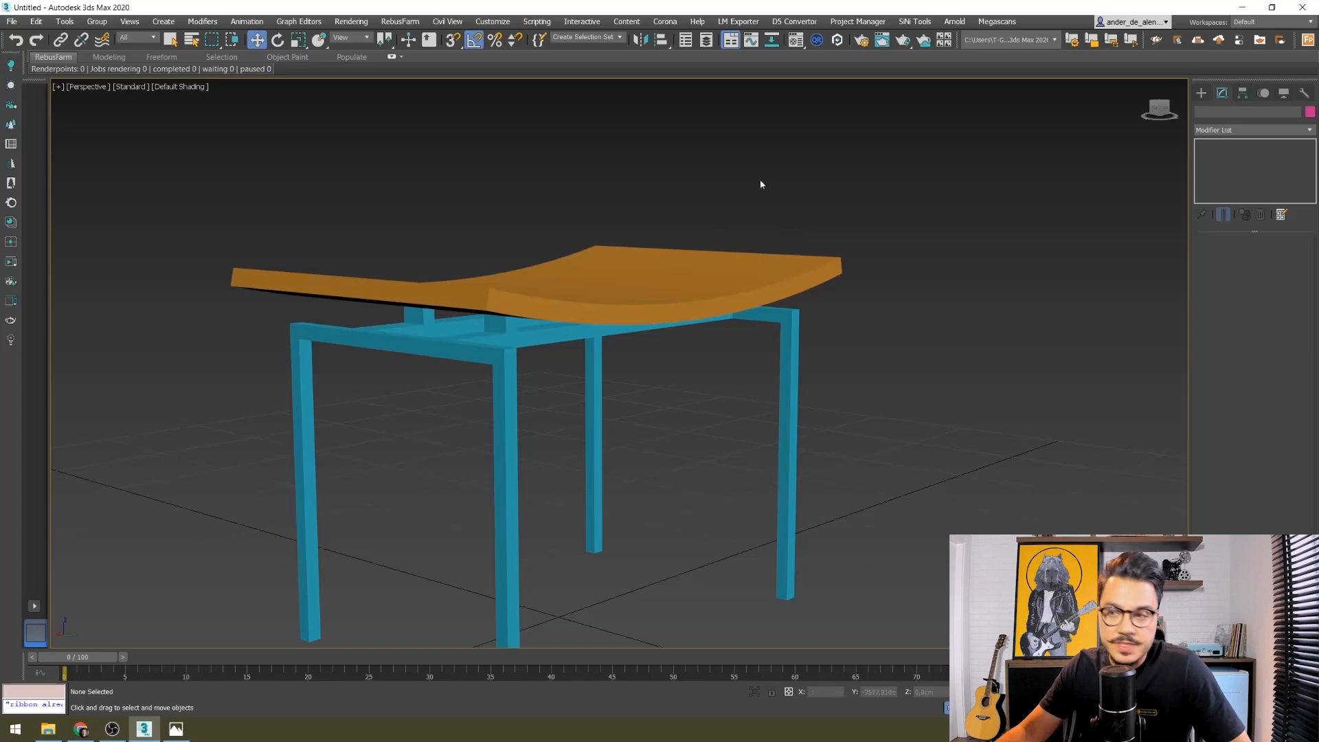
- Apply a TurboSmooth modifier to the curved seat and set its iterations to 2
{"action": "left_click", "coordinate": [540, 286]}
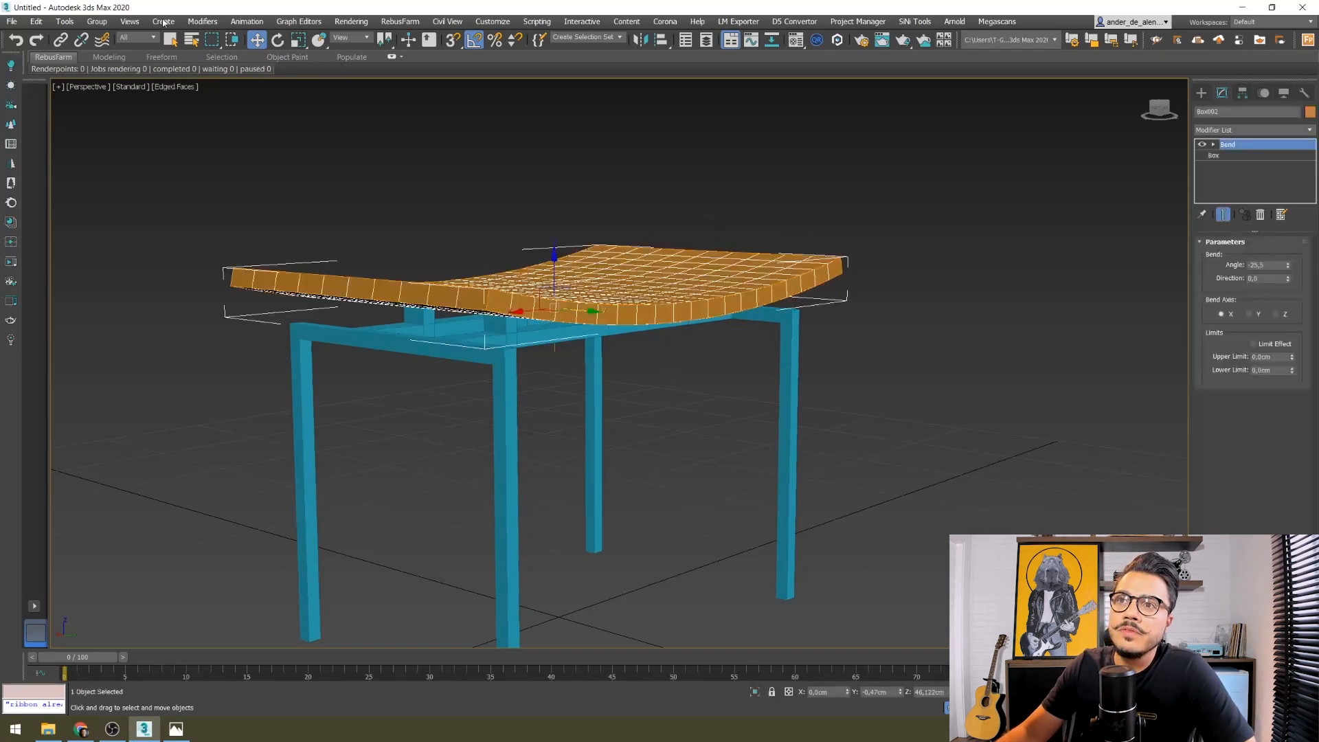
{"action": "left_click", "coordinate": [202, 21]}
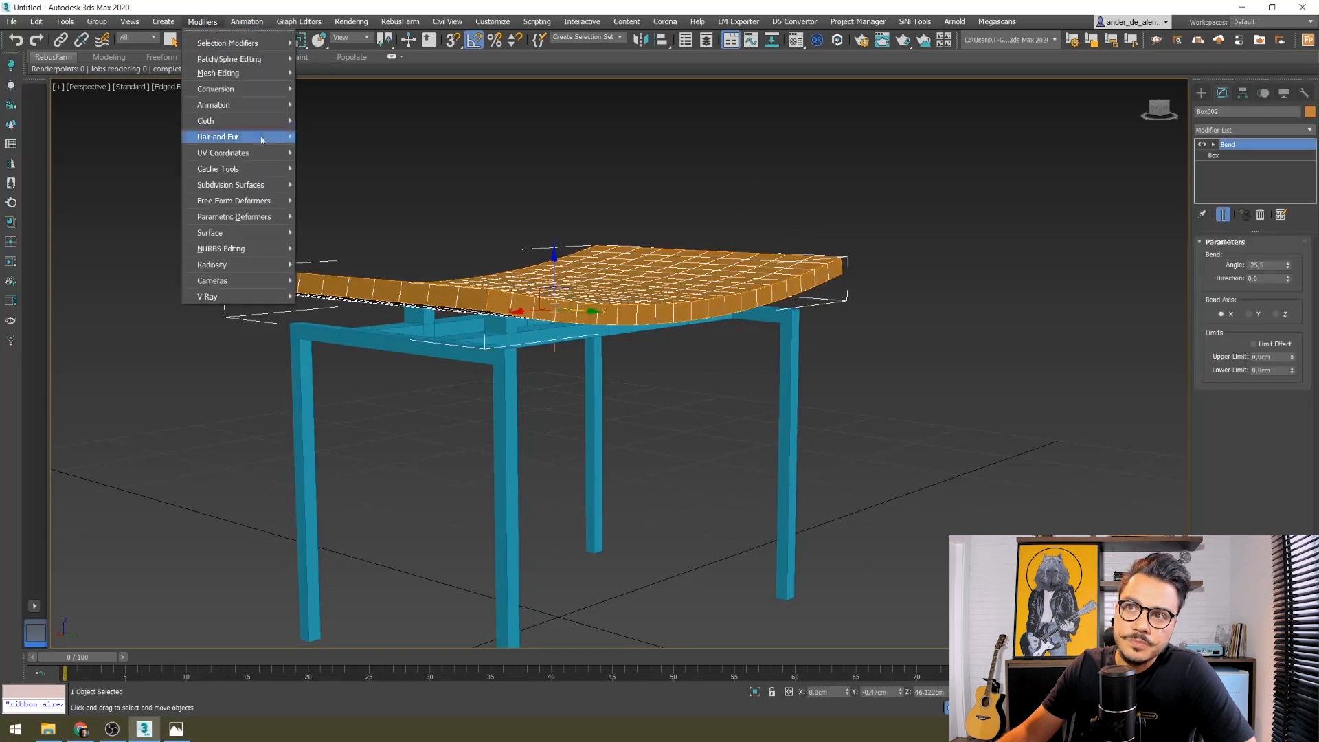
{"action": "mouse_move", "coordinate": [225, 186]}
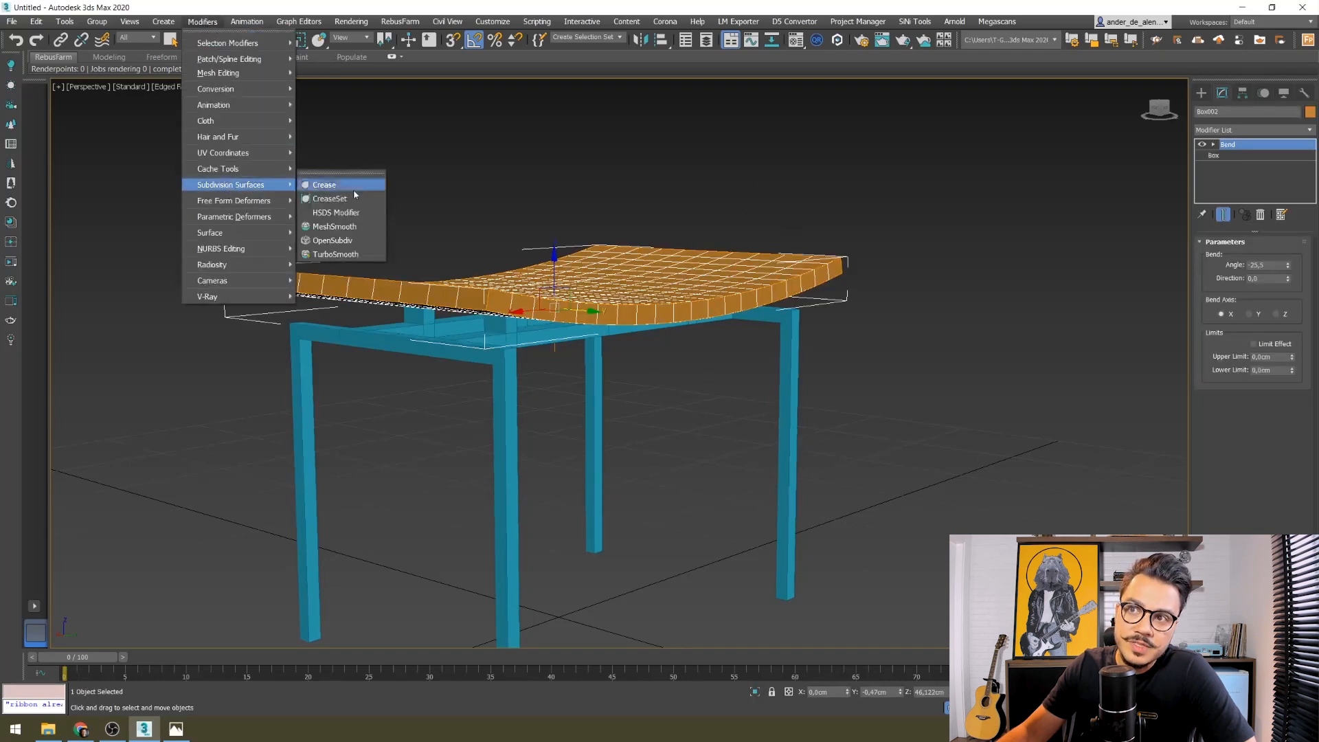
{"action": "left_click", "coordinate": [335, 254]}
{"action": "middle_click_drag", "start_coordinate": [614, 422], "coordinate": [571, 427], "text": "alt"}
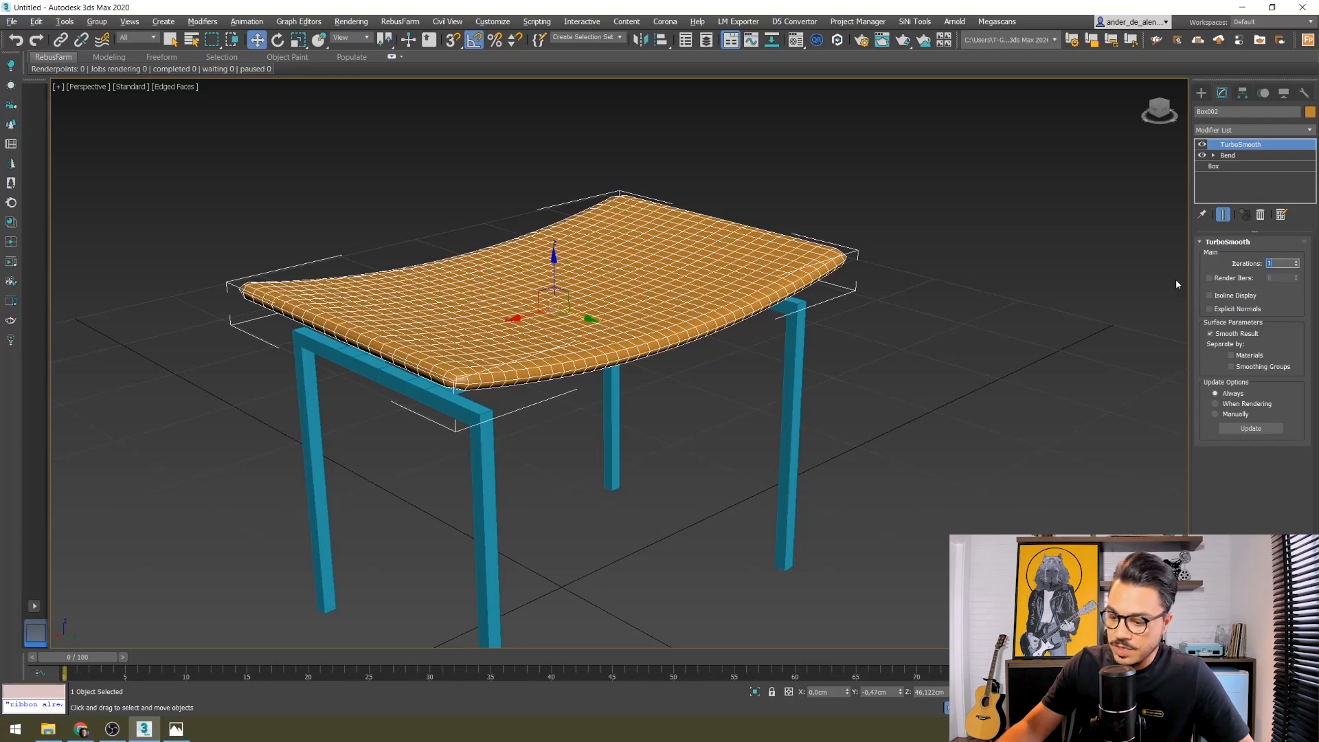
{"action": "type", "text": "2"}
{"action": "key", "text": "Return"}
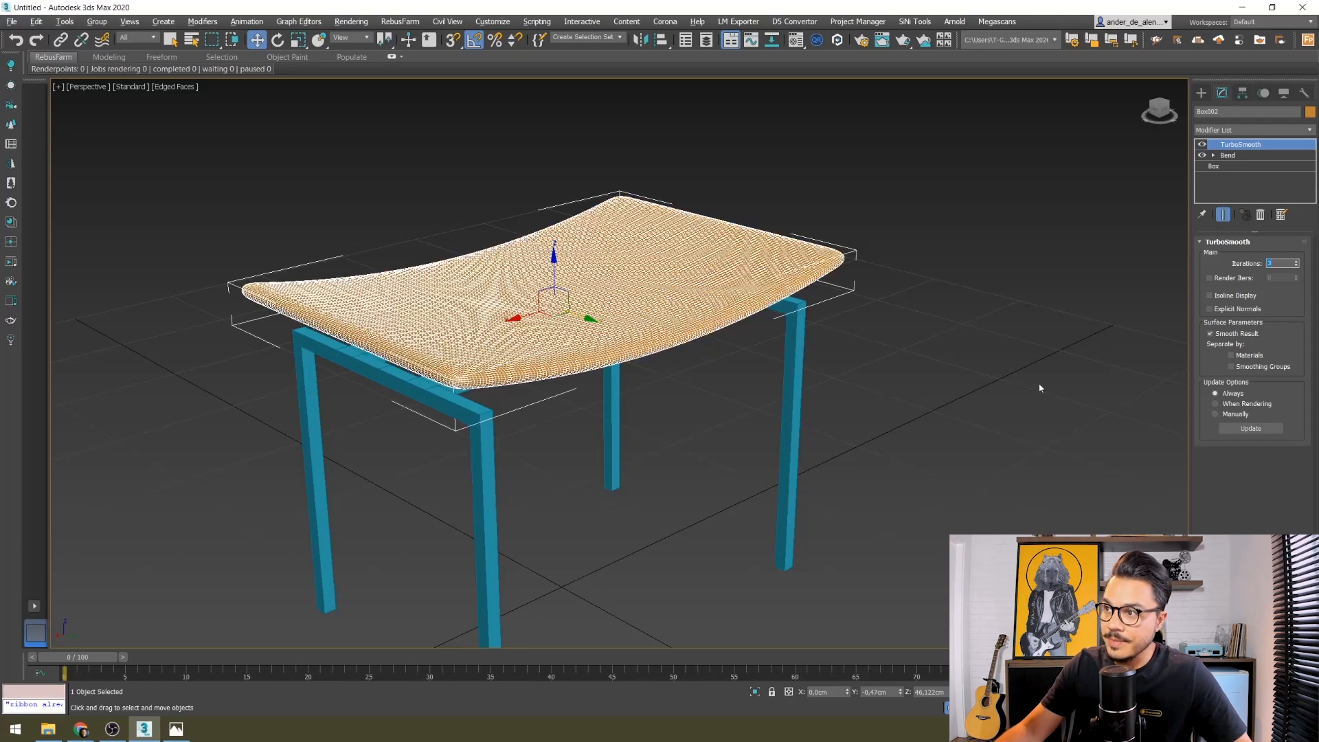
- Examine the smoothed seat without mesh edges from several angles and compare the stool with the BANQUETA CURVA.jpg reference photo
{"action": "left_click", "coordinate": [997, 393]}
{"action": "key", "text": "F4"}
{"action": "scroll", "coordinate": [900, 393], "scroll_direction": "down", "scroll_amount": 3}
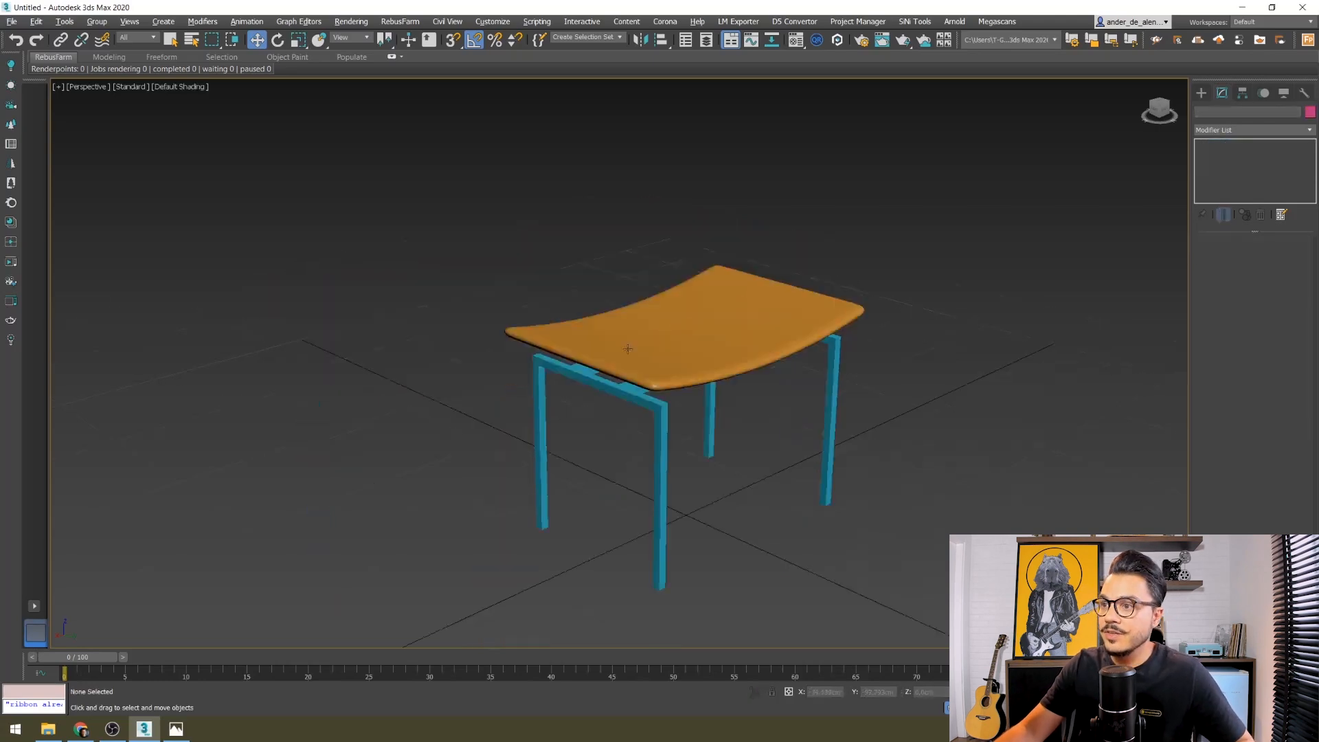
{"action": "left_click", "coordinate": [624, 348]}
{"action": "key", "text": "z"}
{"action": "middle_click_drag", "start_coordinate": [673, 354], "coordinate": [842, 388], "text": "alt"}
{"action": "left_click", "coordinate": [988, 483]}
{"action": "scroll", "coordinate": [855, 485], "scroll_direction": "down", "scroll_amount": 5}
{"action": "middle_click_drag", "start_coordinate": [847, 485], "coordinate": [842, 446], "text": "alt"}
{"action": "middle_click_drag", "start_coordinate": [852, 491], "coordinate": [490, 361]}
{"action": "left_click", "coordinate": [176, 730]}
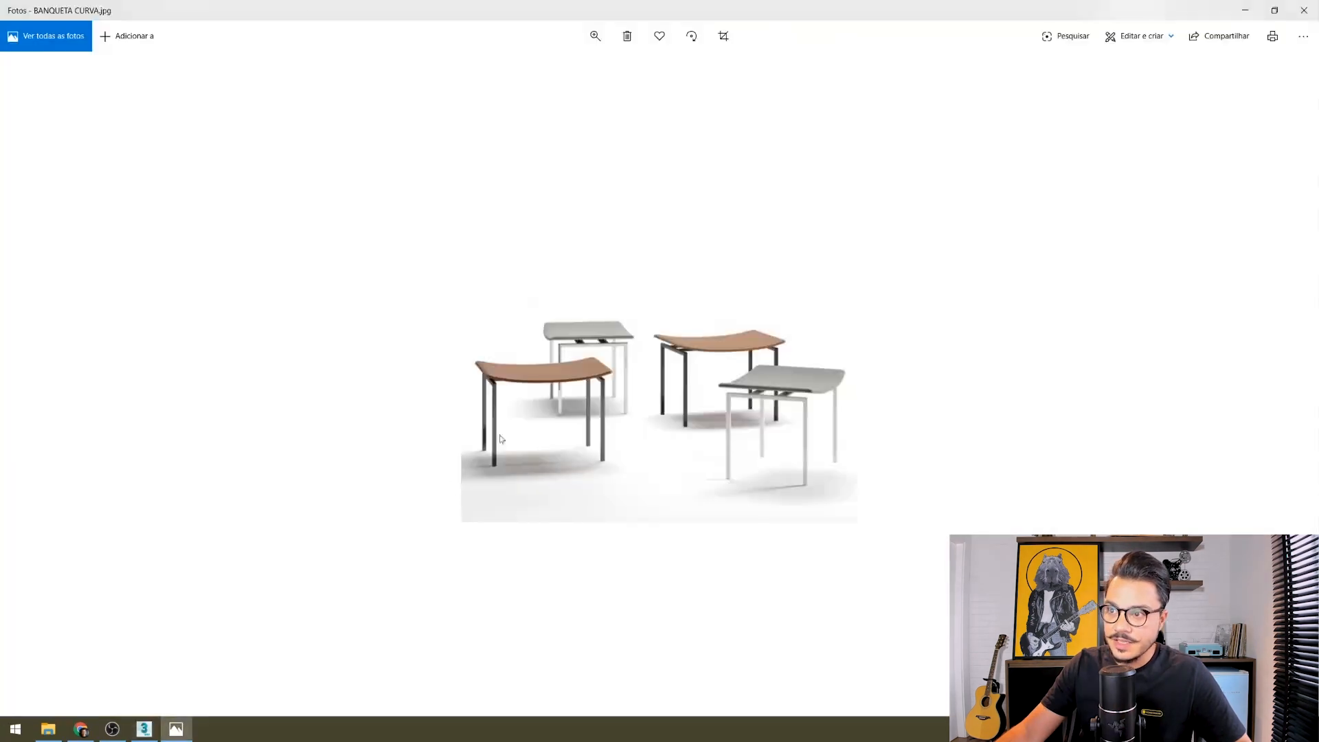
{"action": "left_click", "coordinate": [141, 734]}
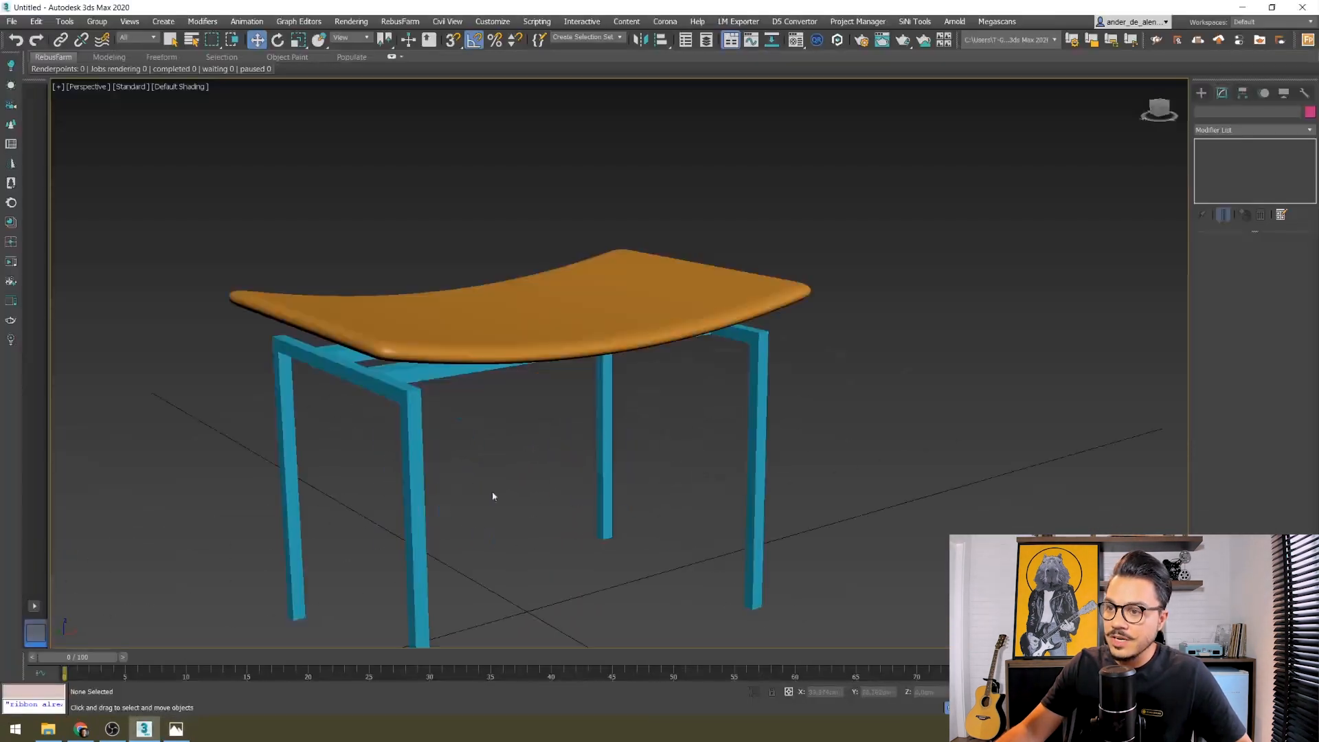
- Select the stool frame and inspect its geometry in wireframe and shaded display
{"action": "left_click", "coordinate": [416, 436]}
{"action": "key", "text": "F3"}
{"action": "key", "text": "F3"}
{"action": "key", "text": "F4"}
{"action": "mouse_move", "coordinate": [450, 451]}
{"action": "middle_mouse_down"}
{"action": "mouse_move", "coordinate": [527, 390]}
{"action": "mouse_move", "coordinate": [531, 354]}
{"action": "middle_mouse_up"}
{"action": "key", "text": "F4"}
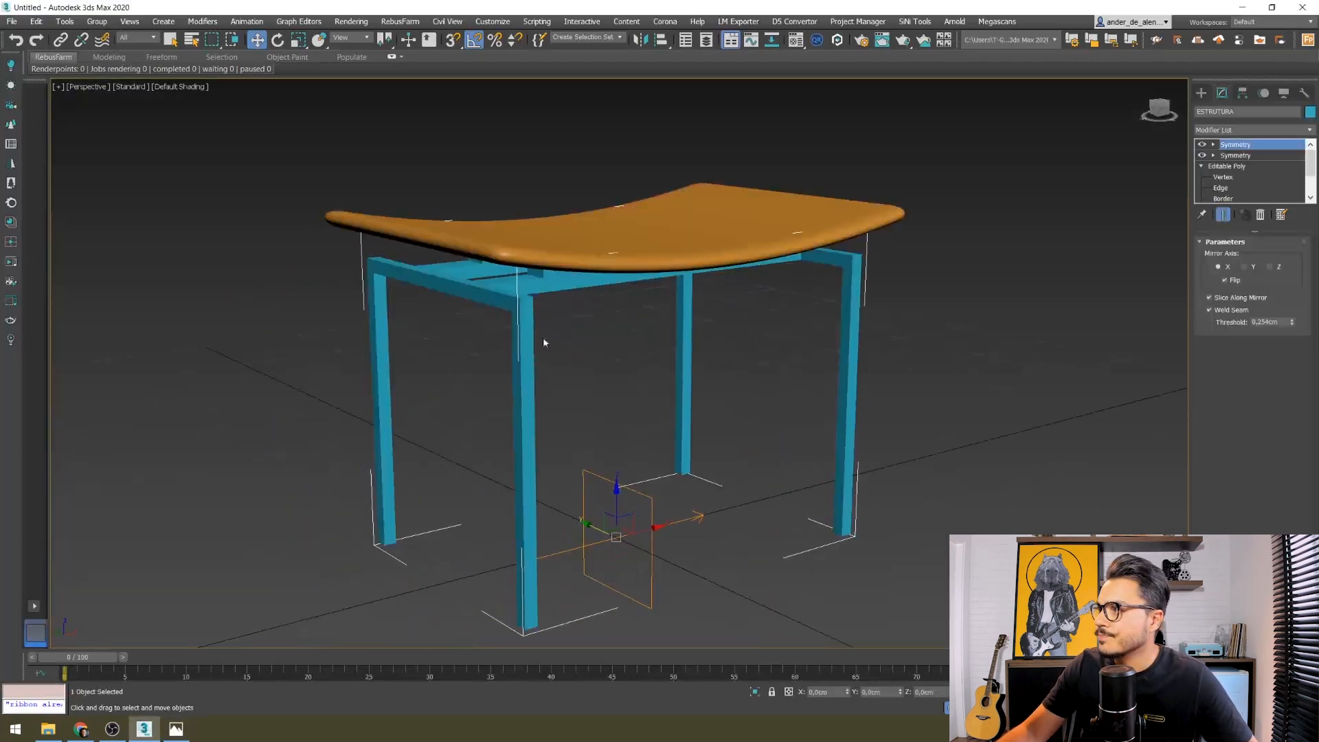
{"action": "scroll", "coordinate": [571, 303], "scroll_direction": "up", "scroll_amount": 5}
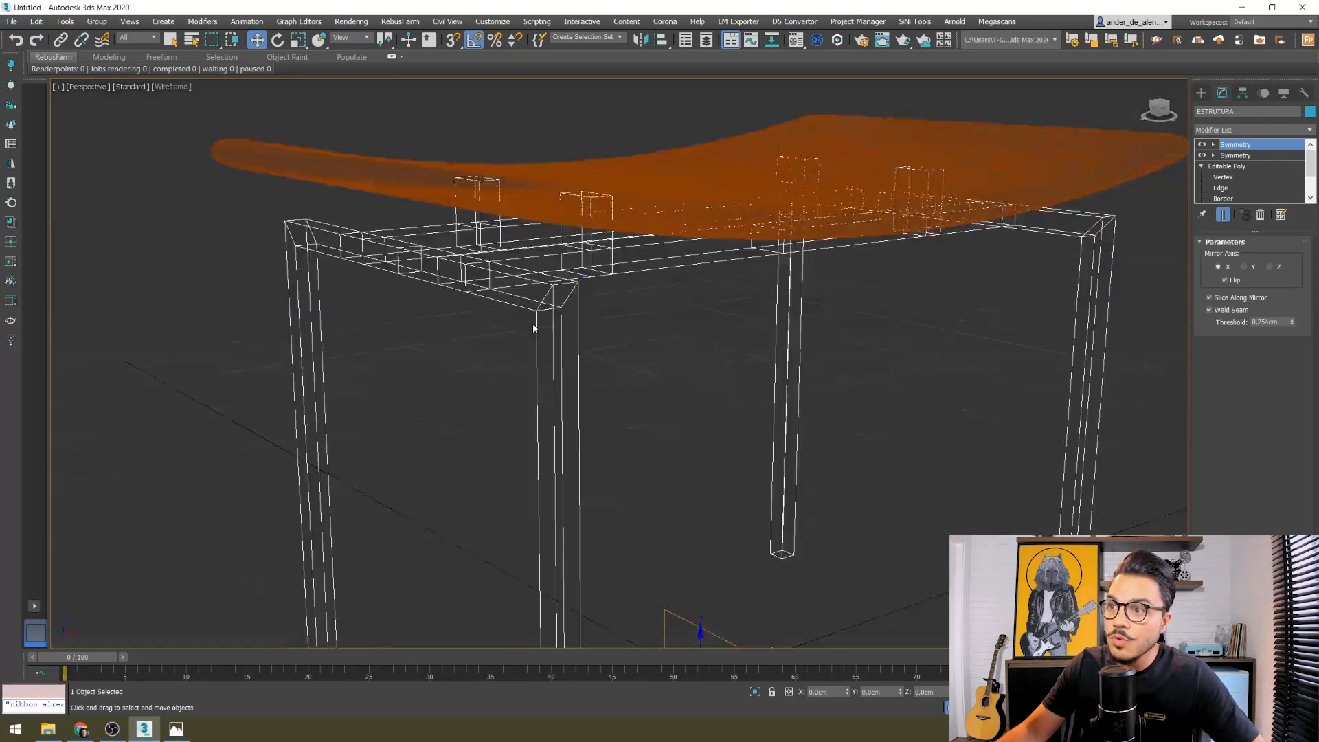
{"action": "scroll", "coordinate": [656, 351], "scroll_direction": "down", "scroll_amount": 4}
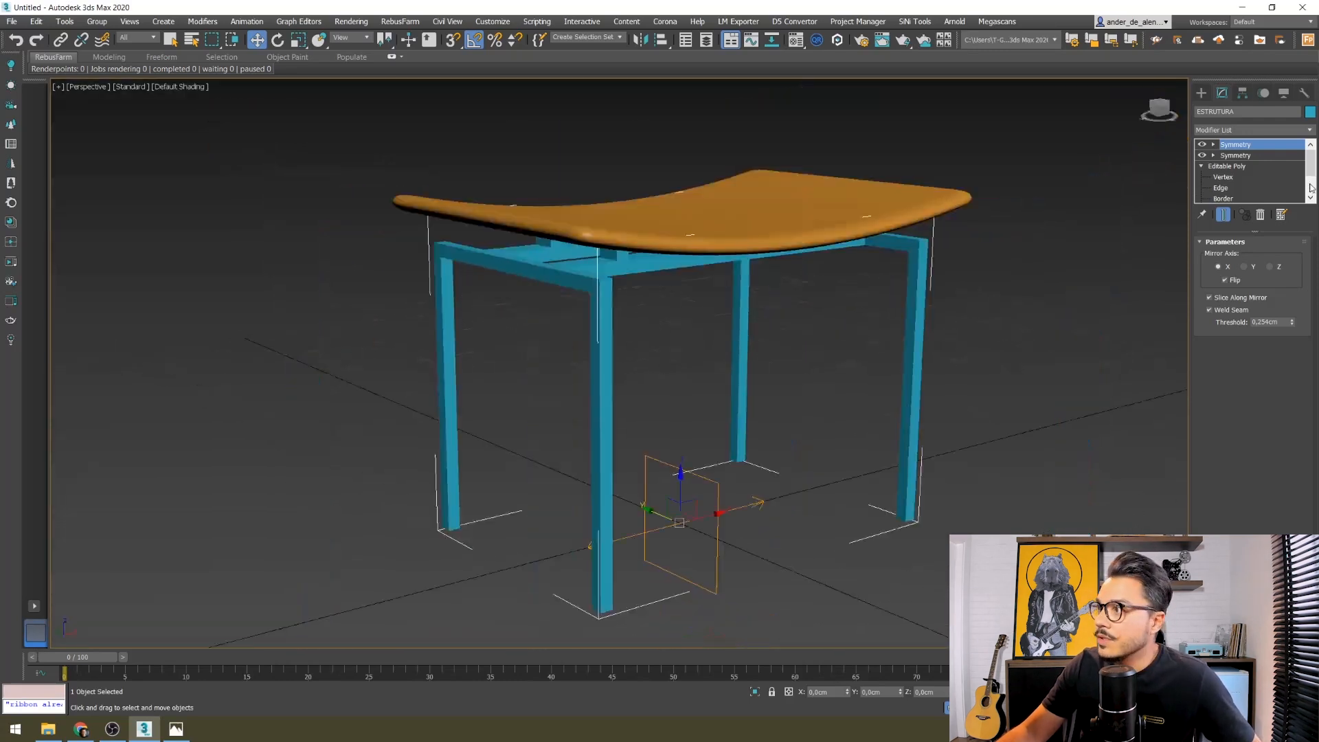
- Add a Chamfer modifier to the stool frame and set its amount to 0.1 cm
{"action": "left_click", "coordinate": [1292, 130]}
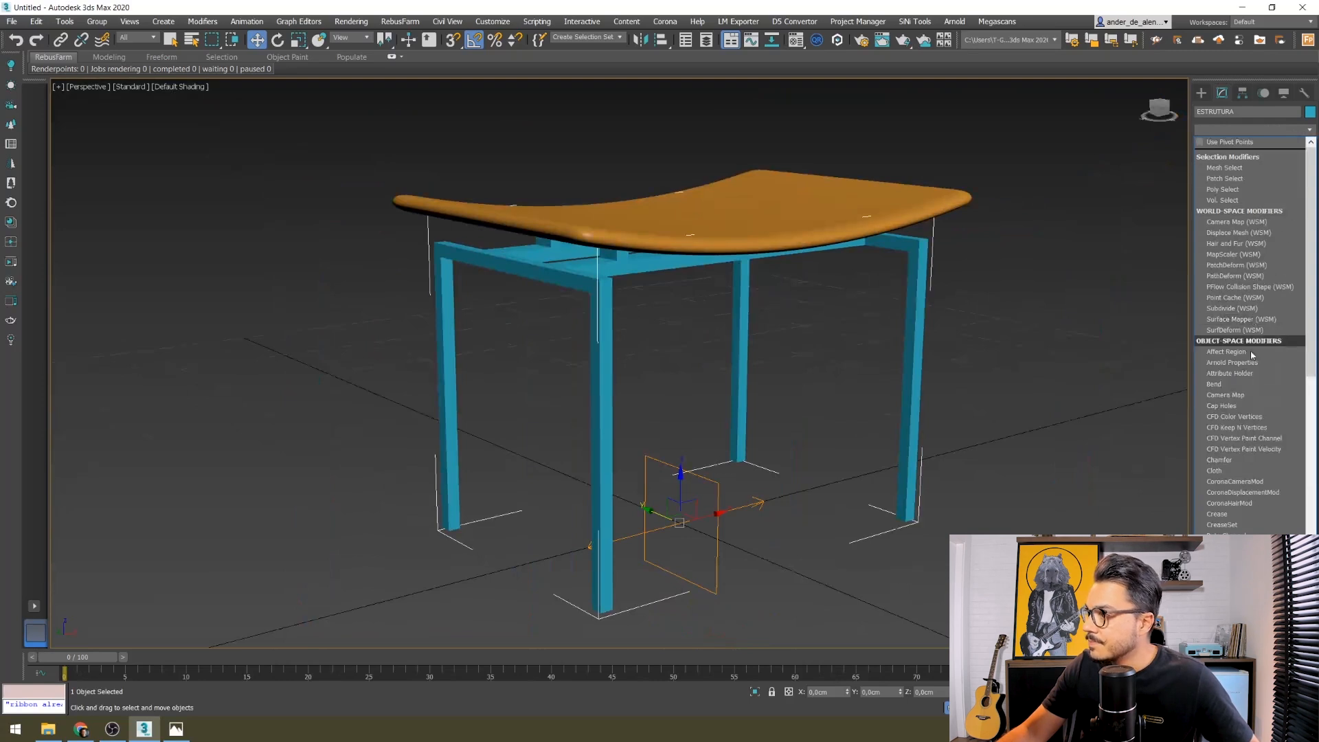
{"action": "scroll", "coordinate": [1243, 522], "scroll_direction": "down", "scroll_amount": 1}
{"action": "scroll", "coordinate": [1256, 337], "scroll_direction": "down", "scroll_amount": 1}
{"action": "scroll", "coordinate": [1279, 275], "scroll_direction": "down", "scroll_amount": 2}
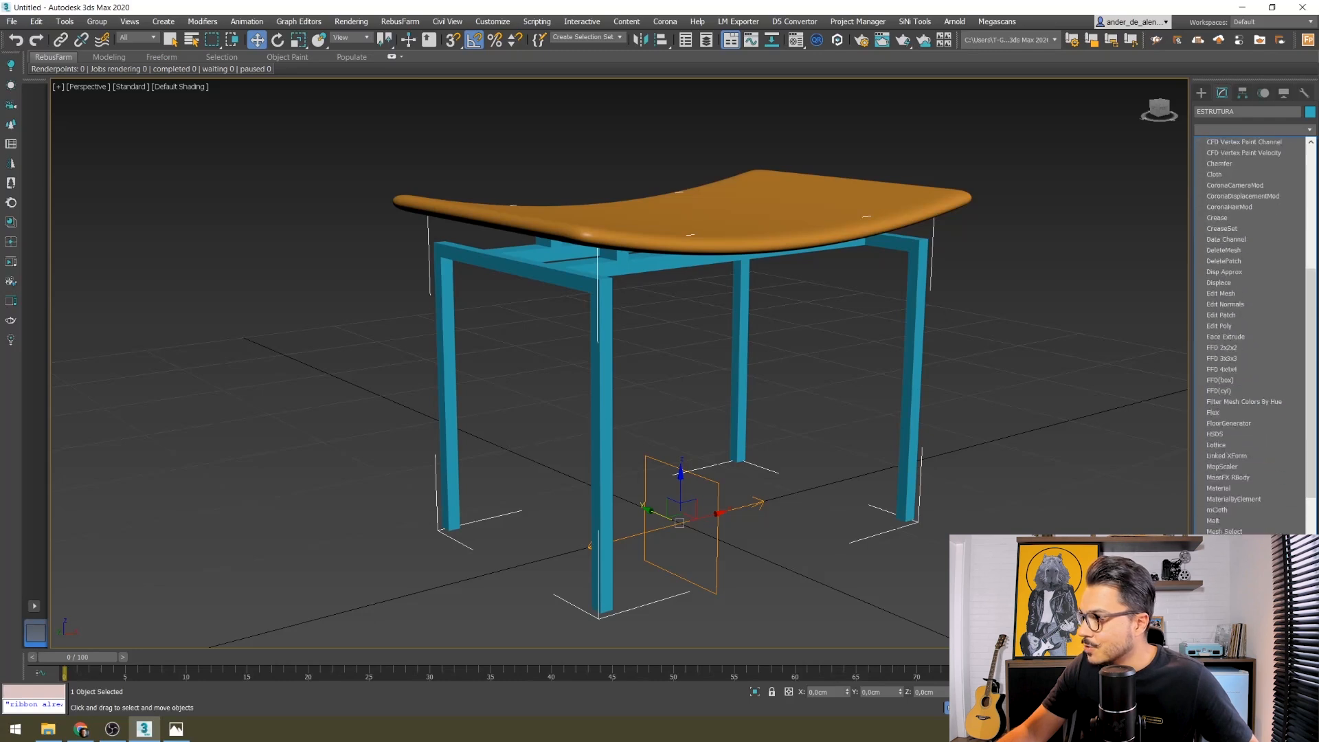
{"action": "scroll", "coordinate": [1299, 225], "scroll_direction": "up", "scroll_amount": 3}
{"action": "scroll", "coordinate": [1299, 225], "scroll_direction": "up", "scroll_amount": 1}
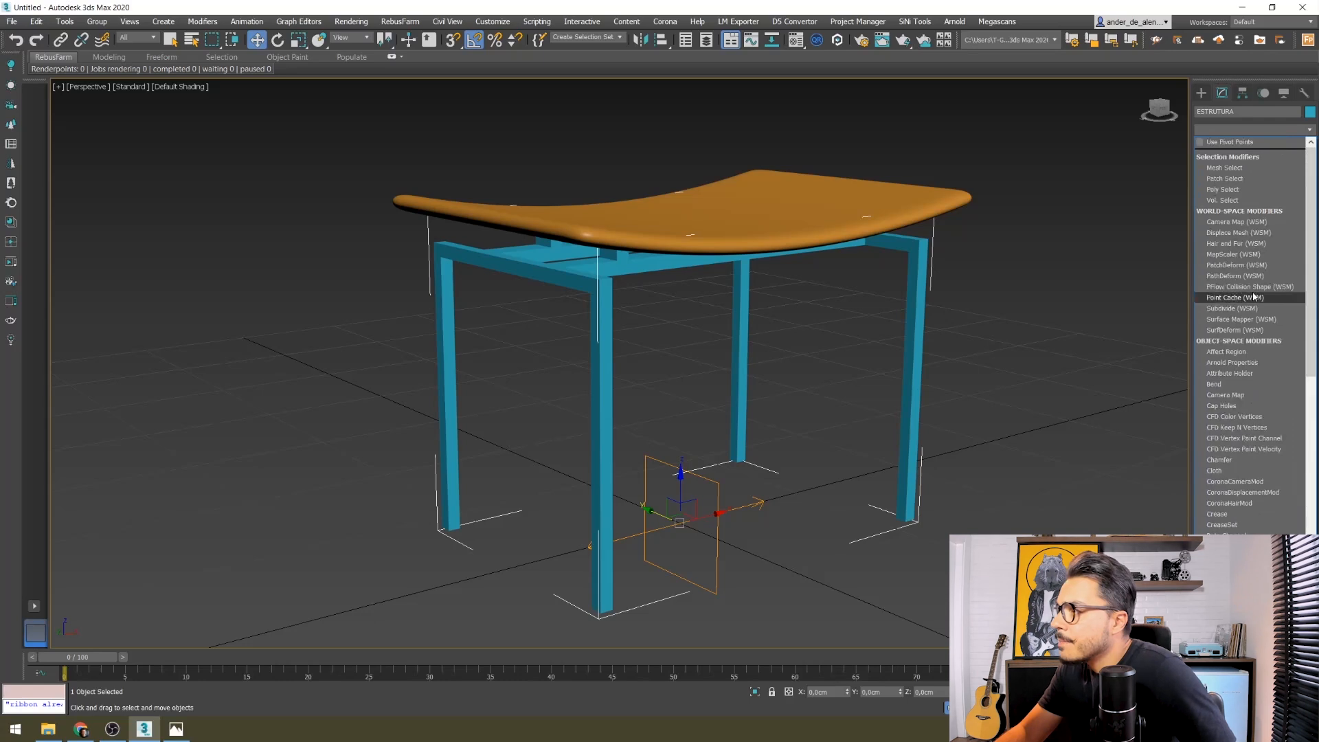
{"action": "scroll", "coordinate": [1249, 389], "scroll_direction": "down", "scroll_amount": 1}
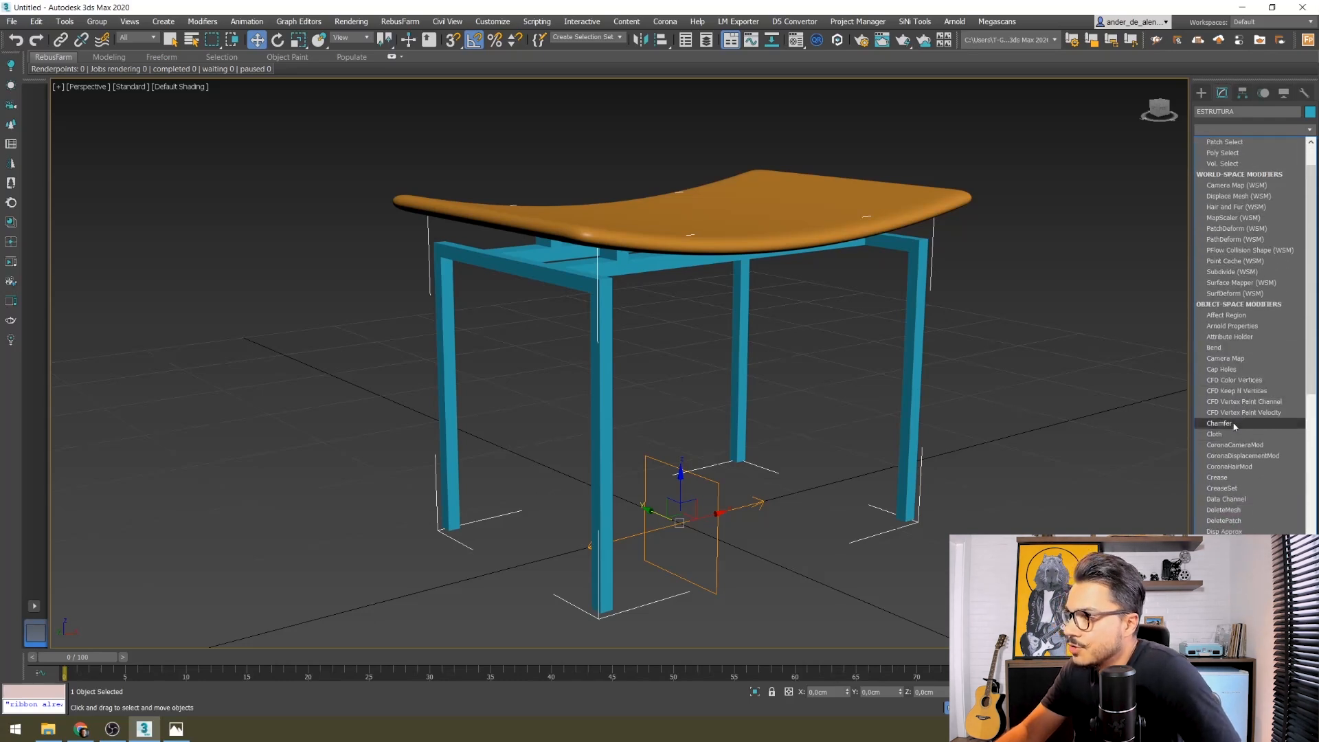
{"action": "left_click", "coordinate": [1230, 422]}
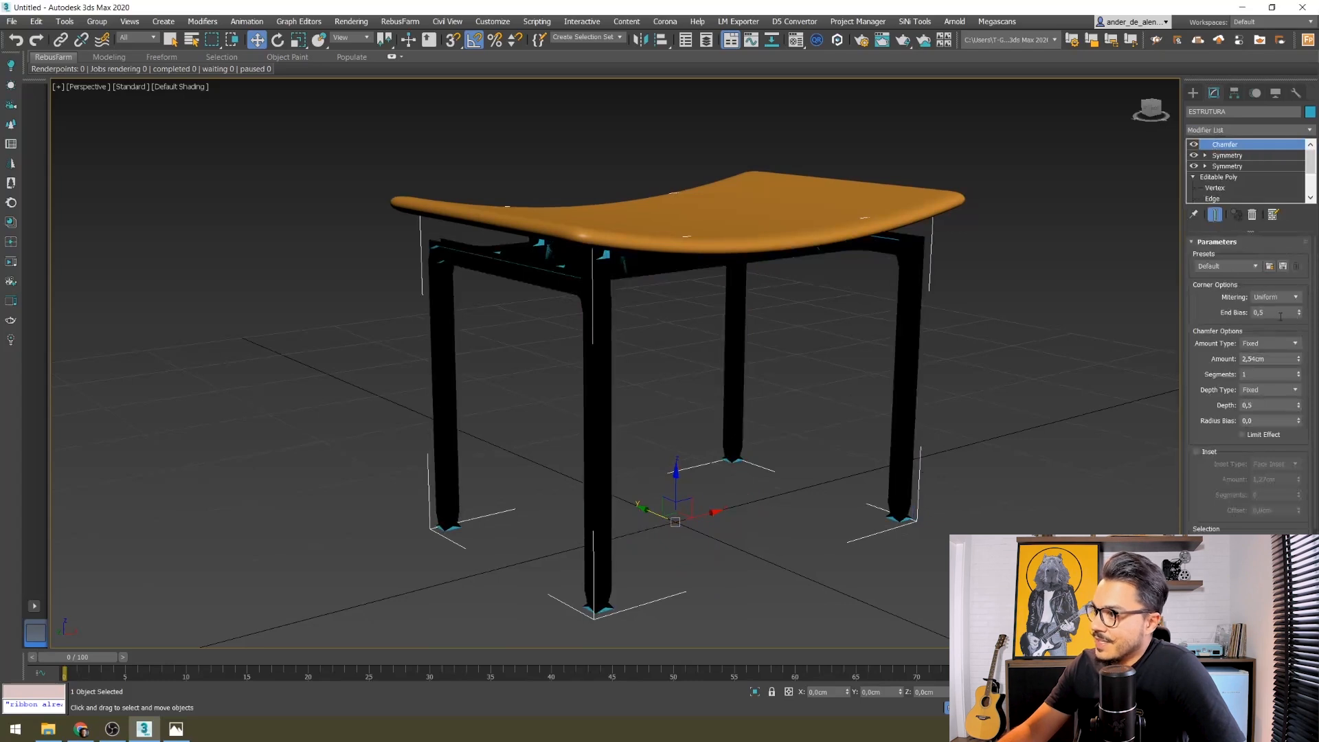
{"action": "left_click", "coordinate": [1265, 360]}
{"action": "type", "text": "0,1"}
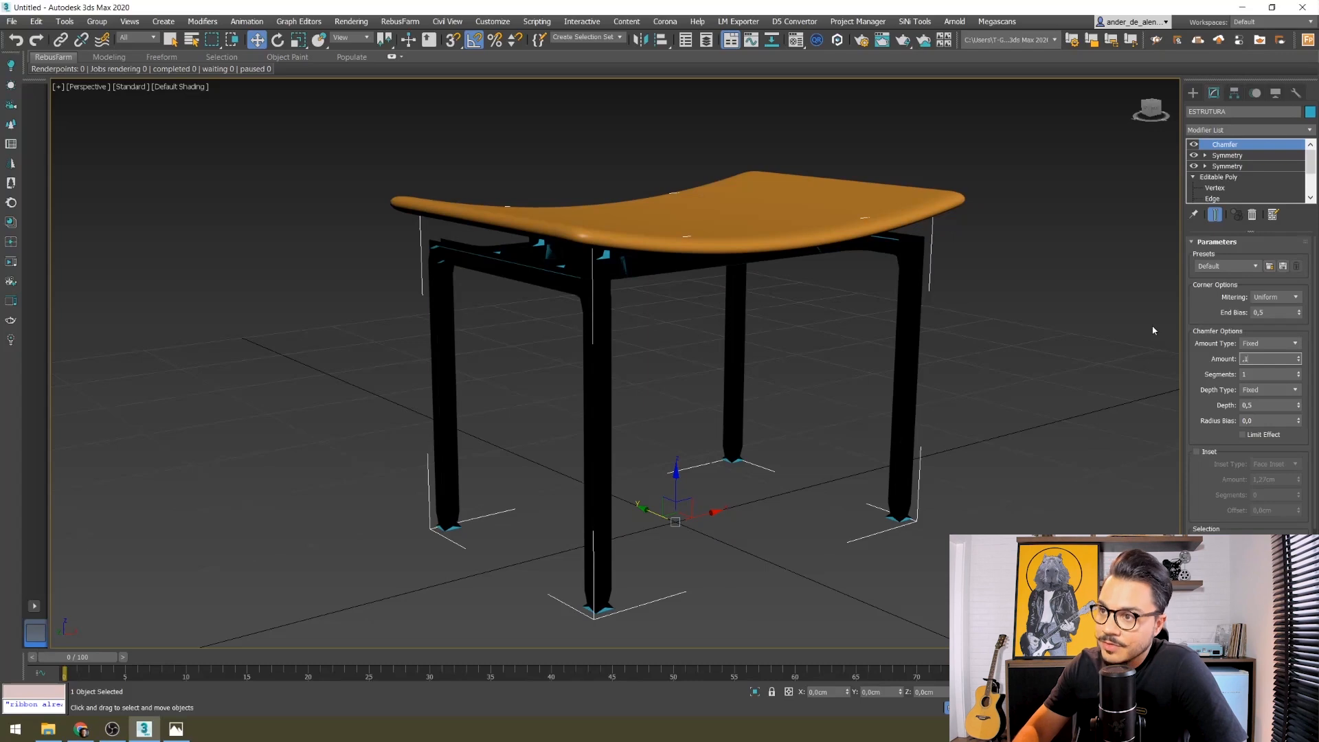
{"action": "key", "text": "Return"}
- Inspect the chamfered frame corners up close, comparing the display with and without mesh edges
{"action": "scroll", "coordinate": [539, 310], "scroll_direction": "up", "scroll_amount": 5}
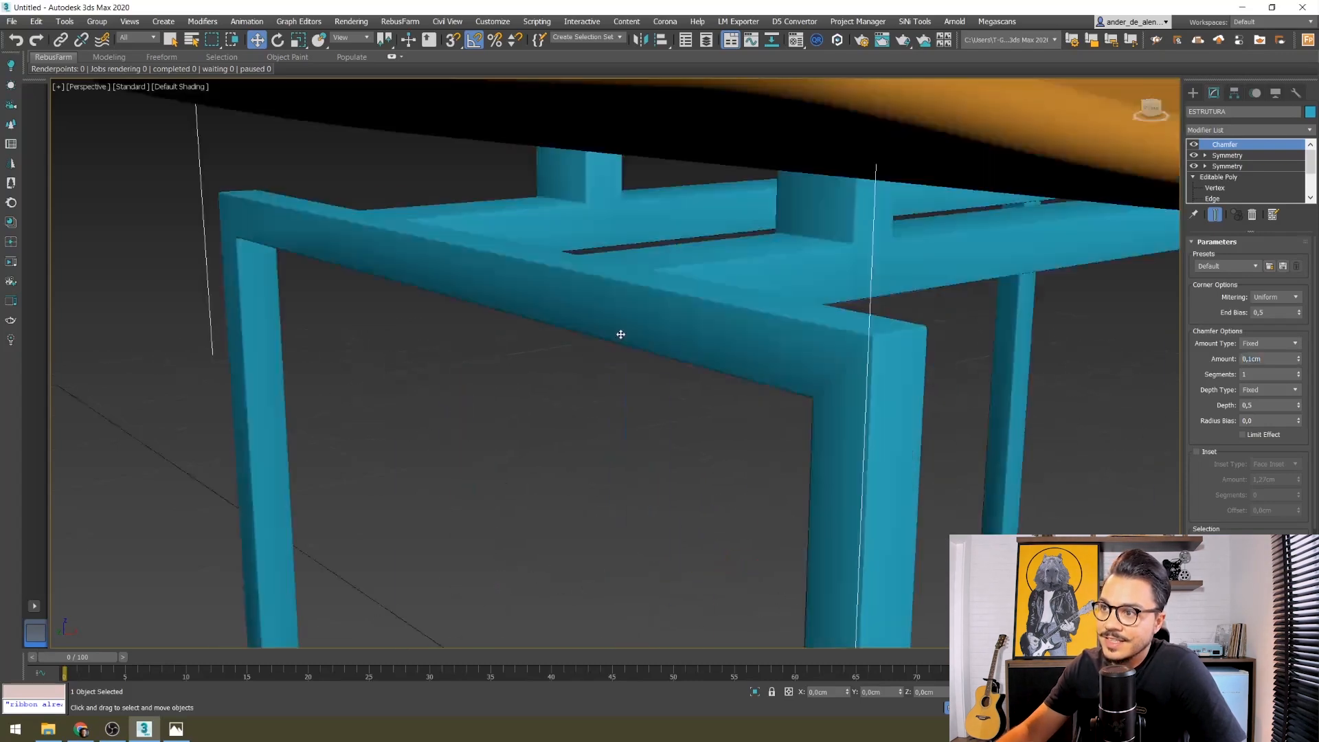
{"action": "key", "text": "F3"}
{"action": "key", "text": "F4"}
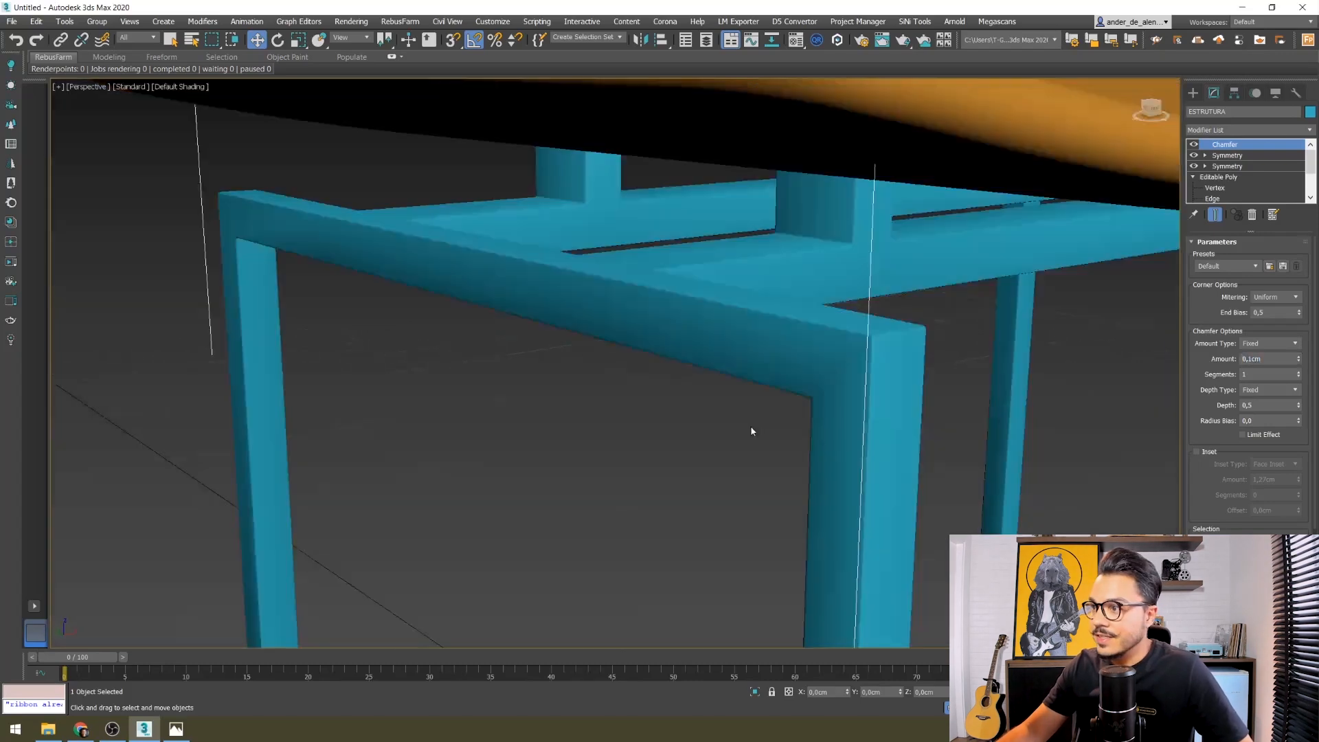
{"action": "middle_click_drag", "start_coordinate": [827, 376], "coordinate": [795, 403]}
{"action": "scroll", "coordinate": [842, 382], "scroll_direction": "up", "scroll_amount": 3}
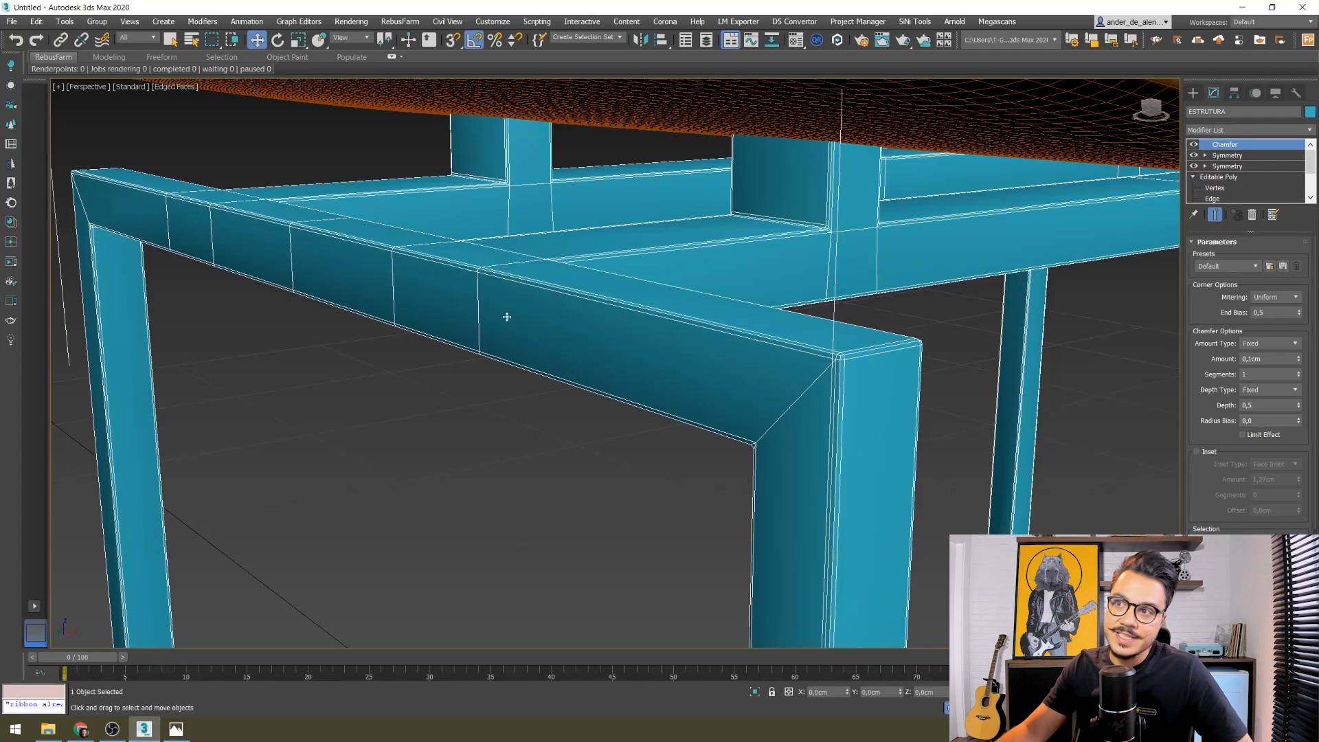
{"action": "scroll", "coordinate": [560, 318], "scroll_direction": "down", "scroll_amount": 6}
{"action": "key", "text": "F4"}
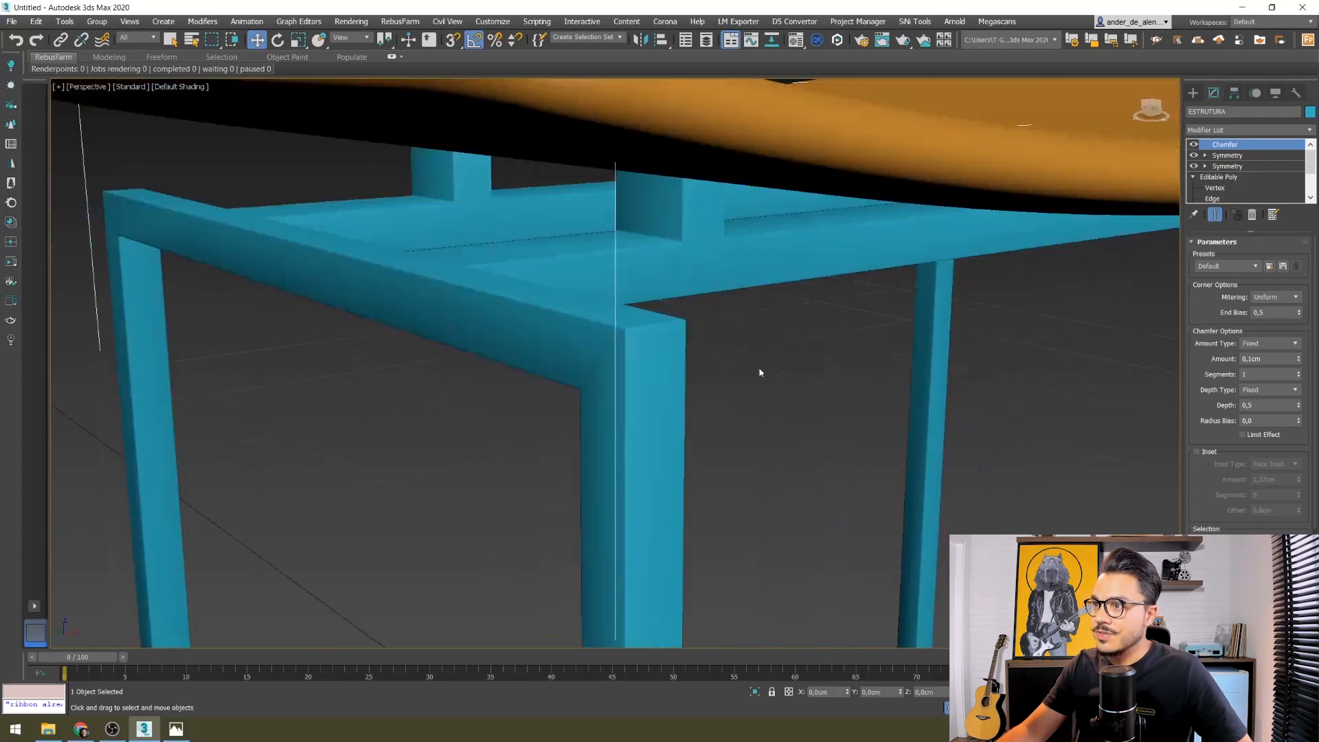
{"action": "scroll", "coordinate": [772, 376], "scroll_direction": "down", "scroll_amount": 3}
{"action": "scroll", "coordinate": [763, 336], "scroll_direction": "down", "scroll_amount": 5}
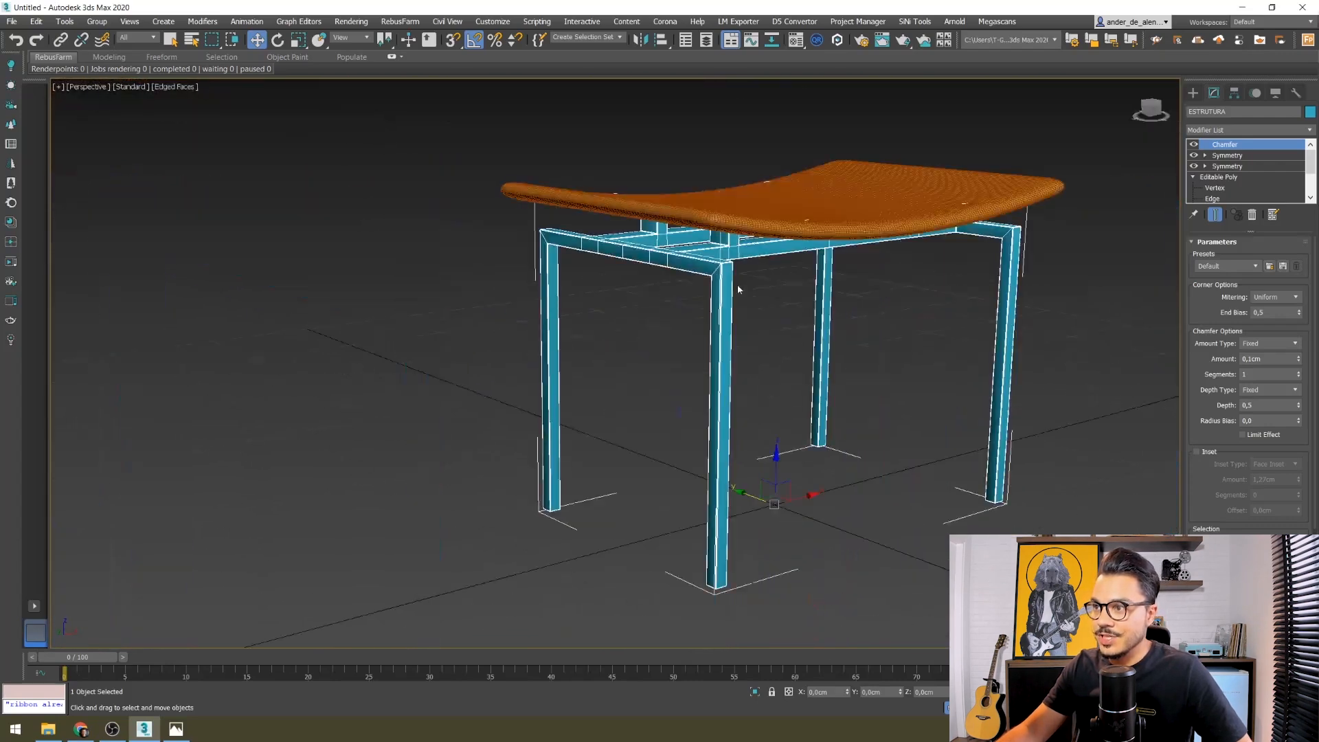
{"action": "scroll", "coordinate": [720, 265], "scroll_direction": "up", "scroll_amount": 5}
{"action": "key", "text": "F4"}
{"action": "key", "text": "F4"}
{"action": "mouse_move", "coordinate": [727, 330]}
{"action": "middle_mouse_down", "text": "alt"}
{"action": "mouse_move", "coordinate": [740, 348]}
{"action": "mouse_move", "coordinate": [747, 323]}
{"action": "middle_mouse_up", "text": "alt"}
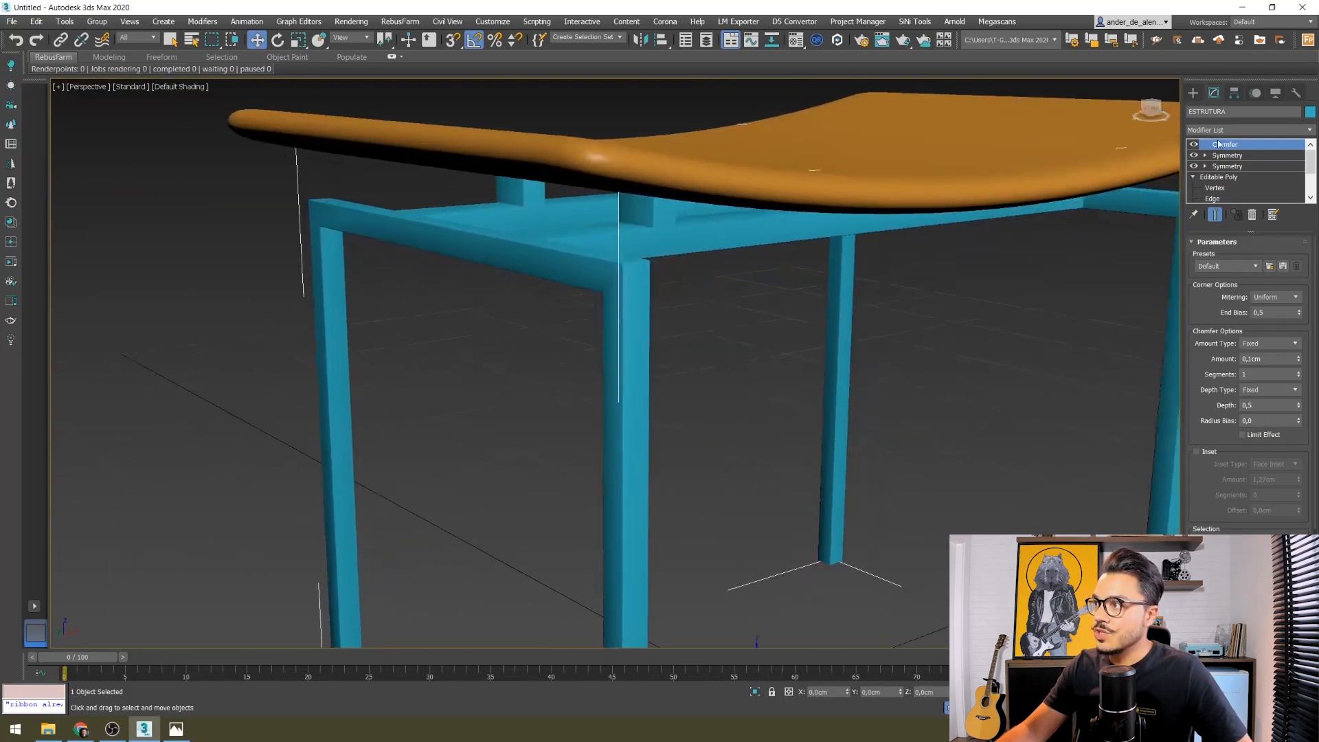
- Add a Smooth modifier above the Chamfer on the stool frame
{"action": "scroll", "coordinate": [607, 422], "scroll_direction": "down", "scroll_amount": 4}
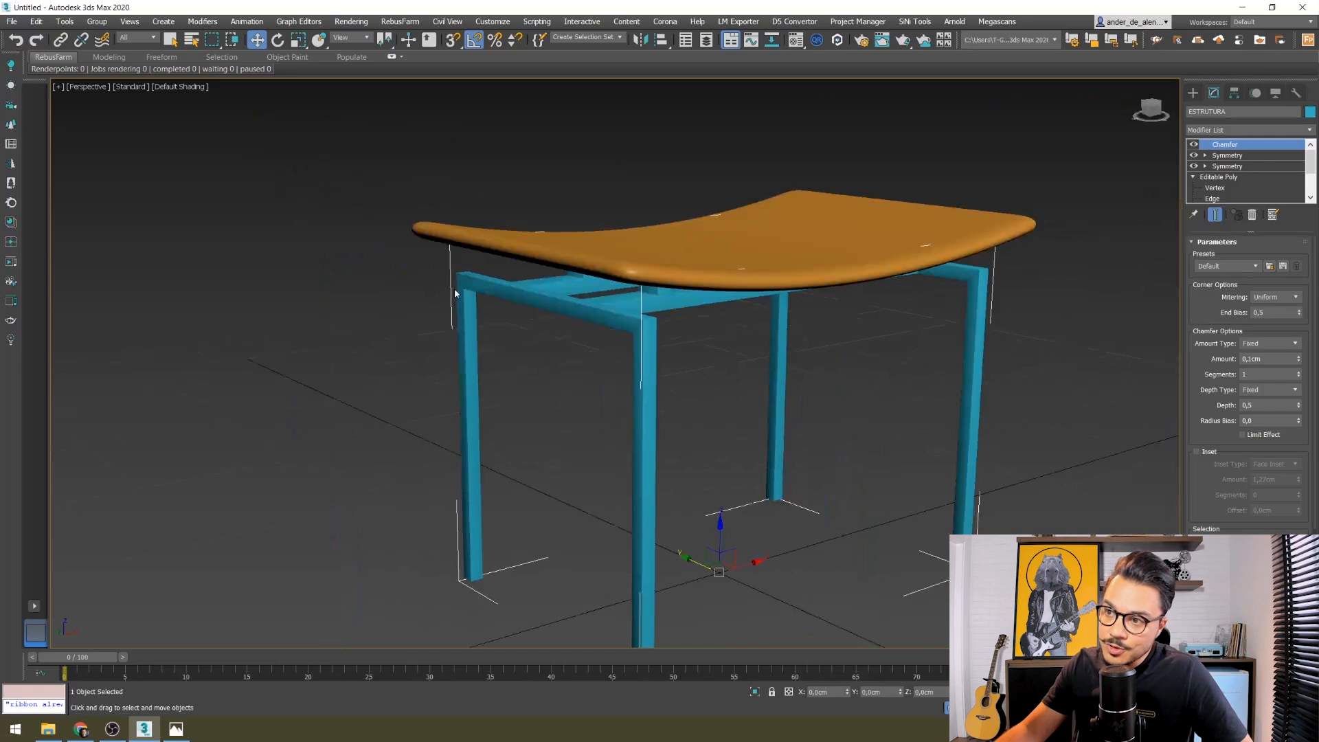
{"action": "middle_click_drag", "start_coordinate": [611, 508], "coordinate": [637, 462]}
{"action": "left_click", "coordinate": [1278, 130]}
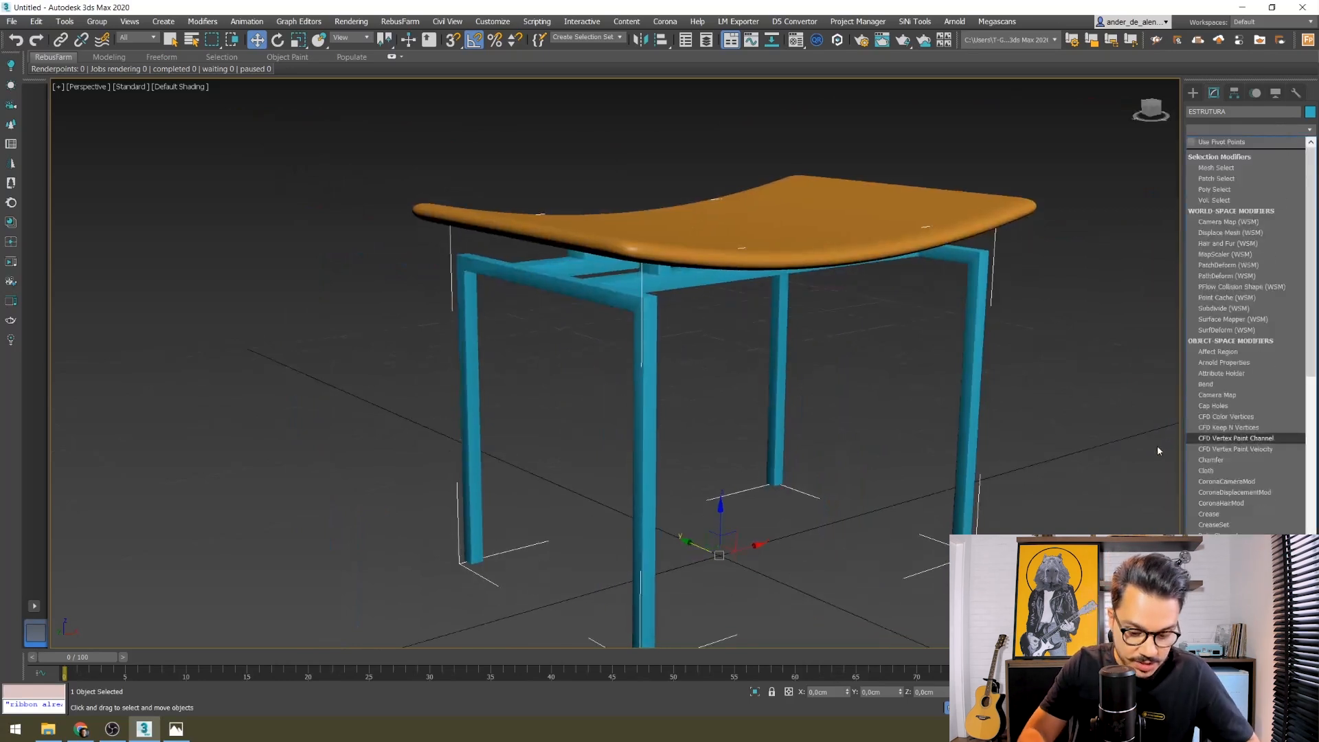
{"action": "type", "text": "sm"}
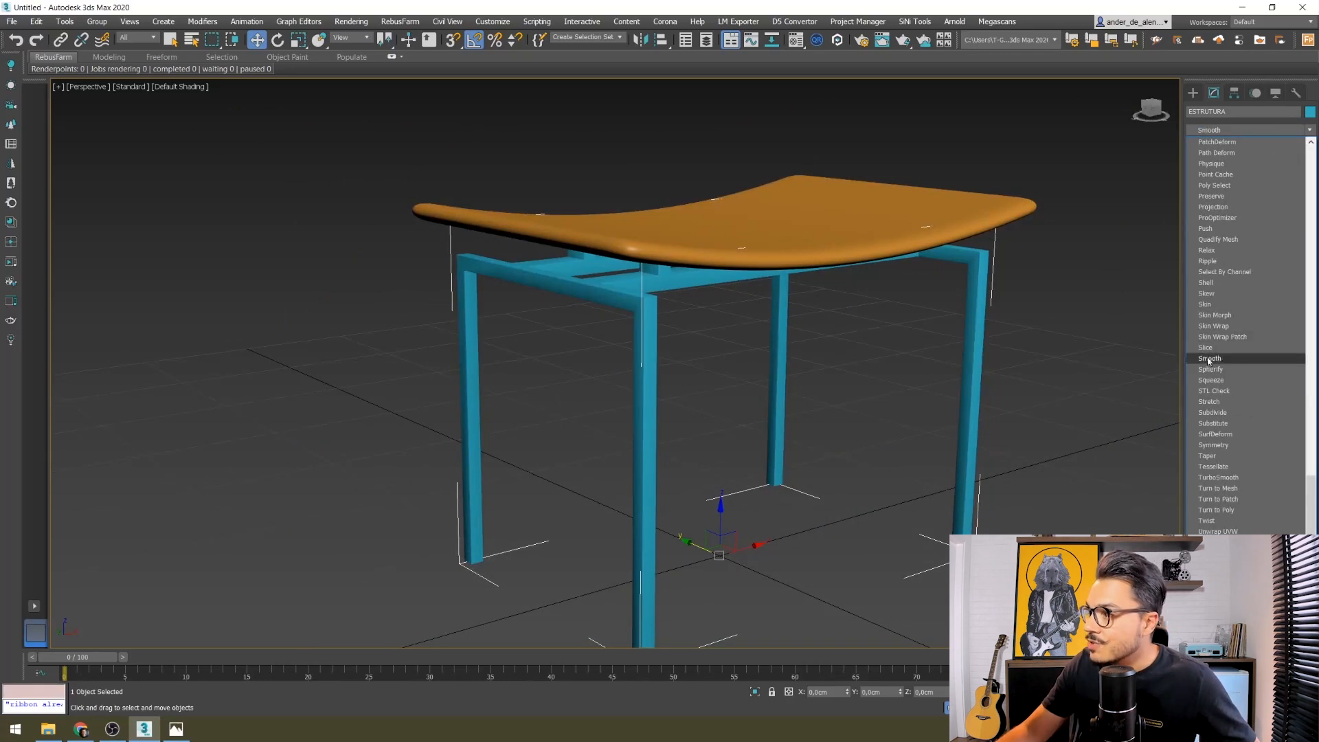
{"action": "left_click", "coordinate": [1209, 359]}
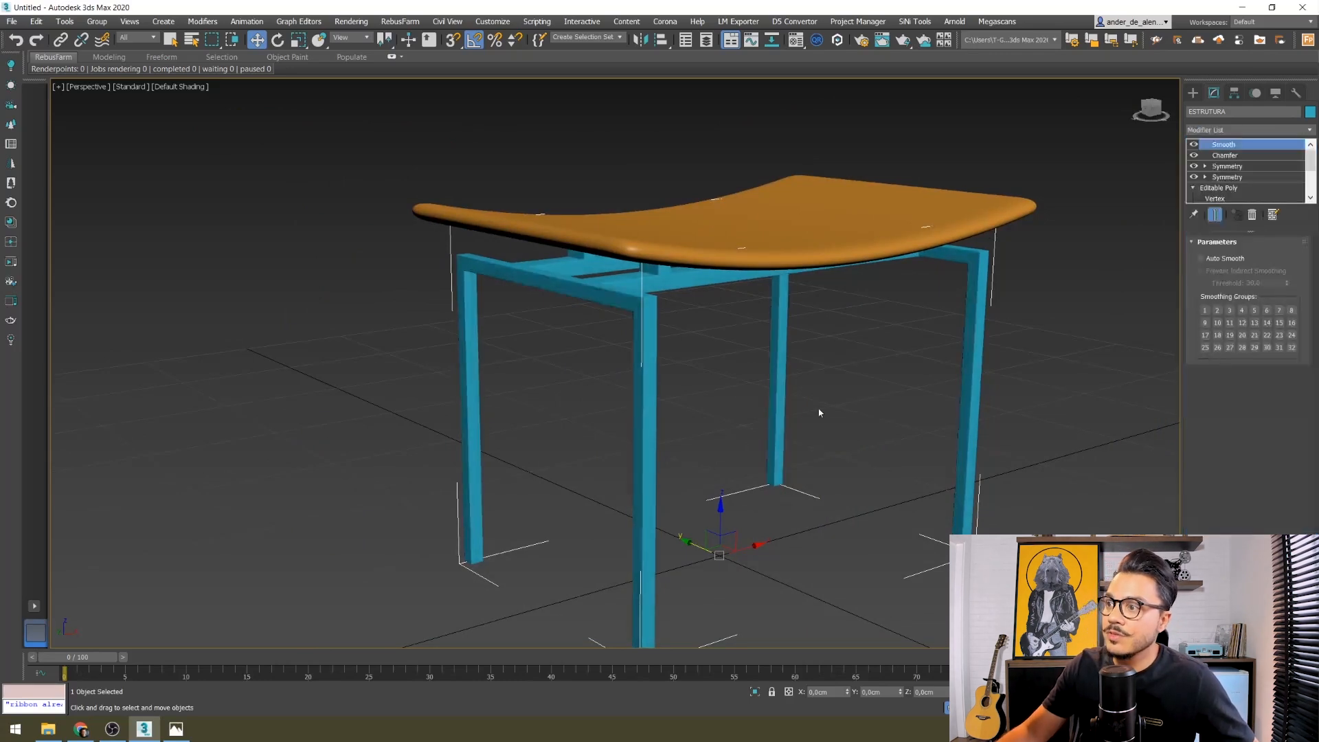
- Deselect the frame and examine the shading of the stool from several angles and distances
{"action": "left_click", "coordinate": [876, 424]}
{"action": "scroll", "coordinate": [887, 426], "scroll_direction": "down", "scroll_amount": 3}
{"action": "middle_click_drag", "start_coordinate": [773, 416], "coordinate": [895, 410], "text": "alt"}
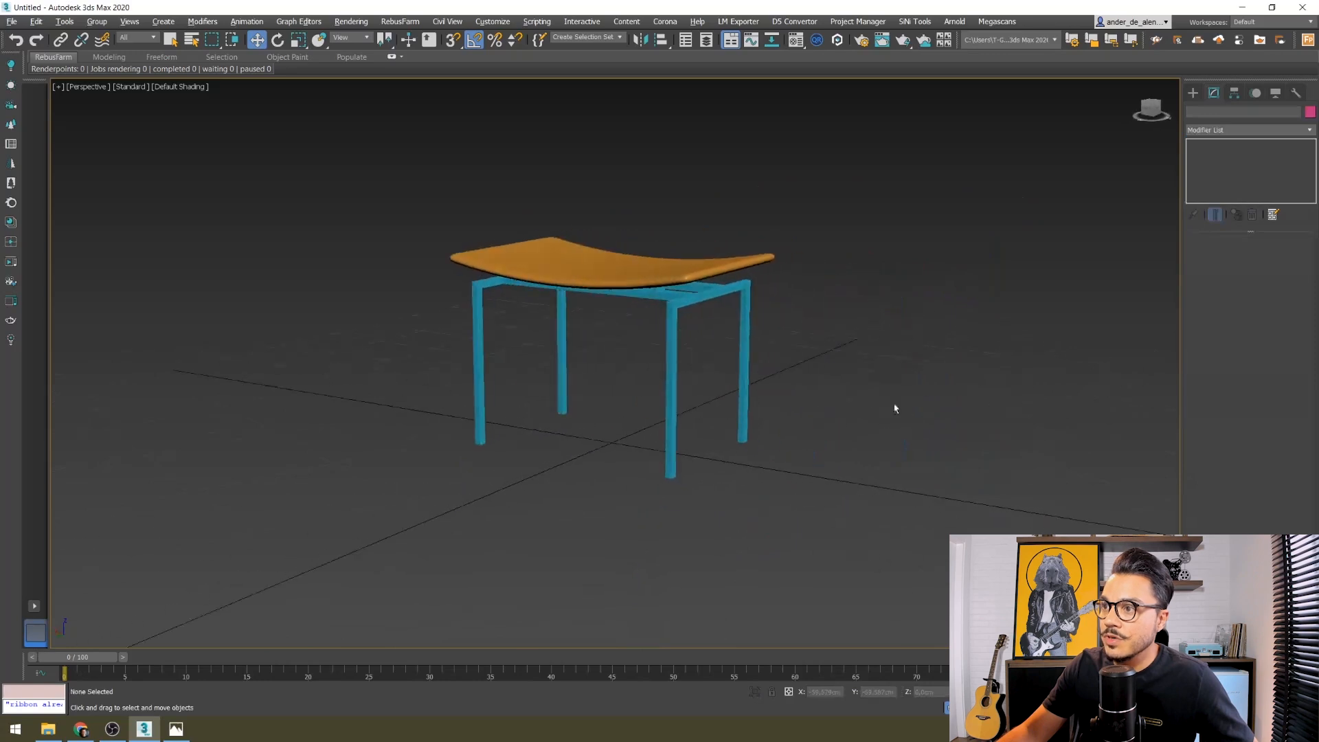
{"action": "scroll", "coordinate": [724, 344], "scroll_direction": "up", "scroll_amount": 6}
{"action": "middle_click_drag", "start_coordinate": [863, 485], "coordinate": [444, 301]}
{"action": "scroll", "coordinate": [375, 318], "scroll_direction": "up", "scroll_amount": 3}
{"action": "scroll", "coordinate": [481, 309], "scroll_direction": "down", "scroll_amount": 6}
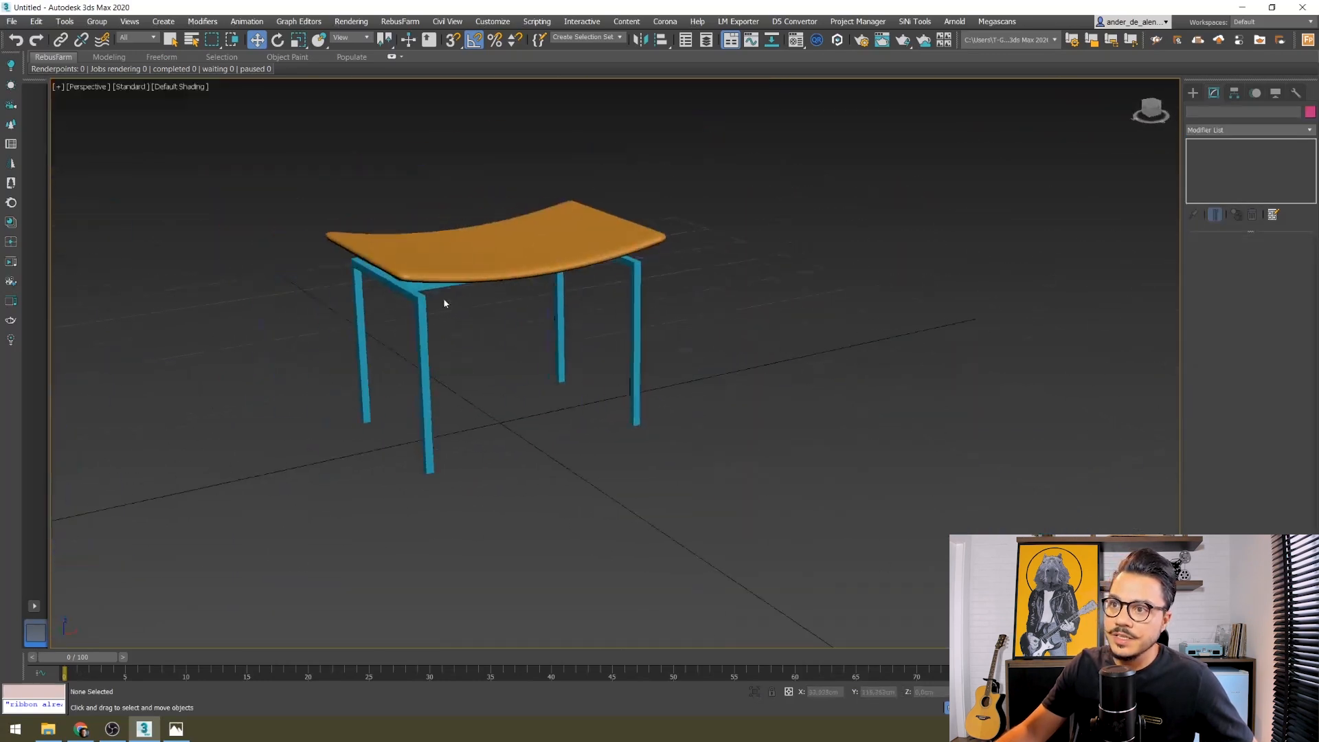
- Compare the frame with its Smooth, Chamfer and upper Symmetry modifiers switched off and back on
{"action": "scroll", "coordinate": [444, 304], "scroll_direction": "up", "scroll_amount": 4}
{"action": "left_click", "coordinate": [429, 325]}
{"action": "left_click", "coordinate": [1196, 145]}
{"action": "left_click", "coordinate": [1194, 166]}
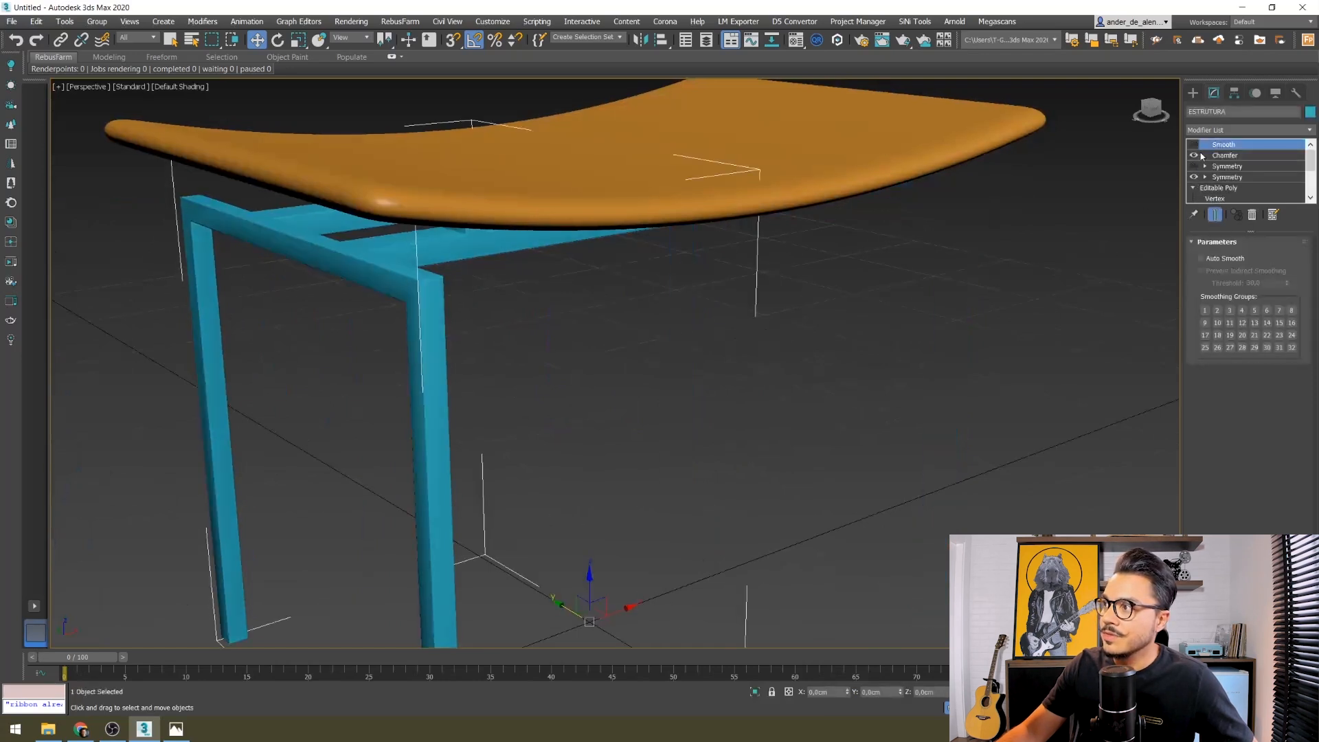
{"action": "left_click", "coordinate": [1194, 157]}
{"action": "left_click", "coordinate": [795, 439]}
{"action": "middle_click_drag", "start_coordinate": [470, 423], "coordinate": [549, 412]}
{"action": "key", "text": "F4"}
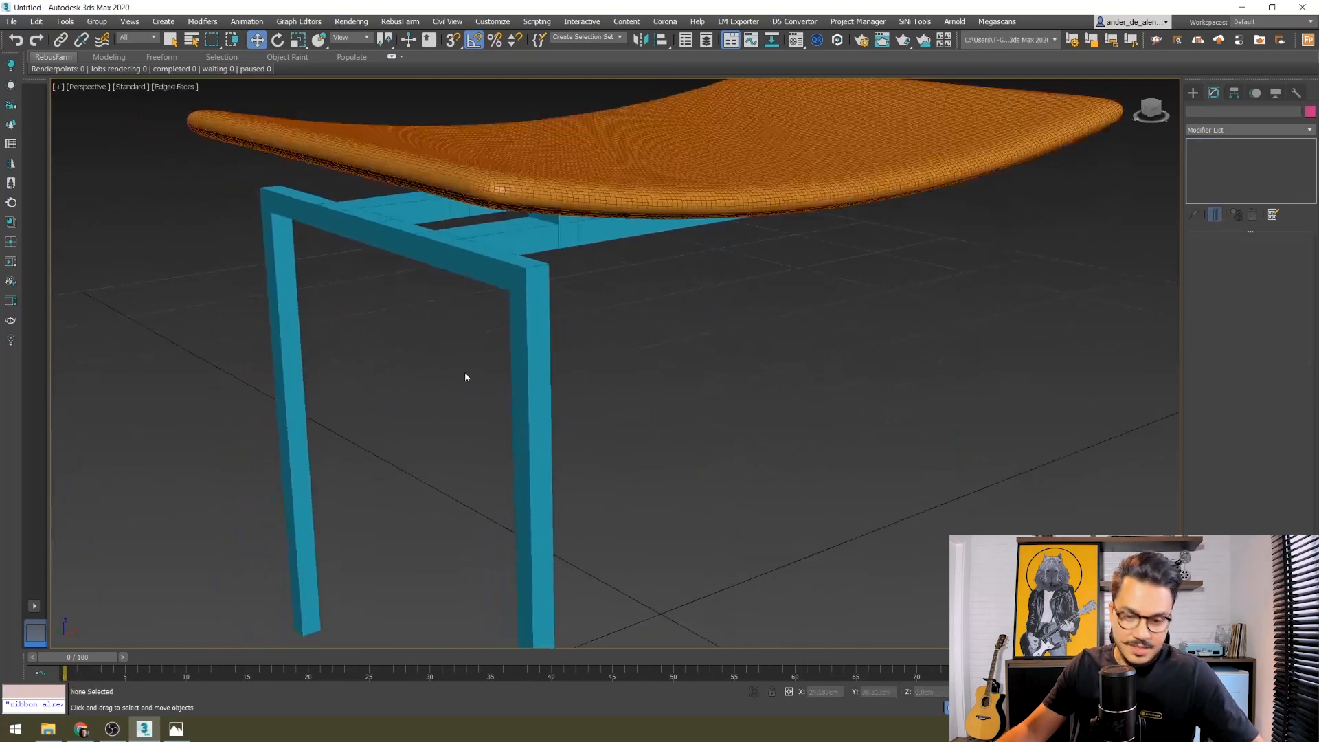
{"action": "left_click", "coordinate": [436, 252]}
{"action": "key", "text": "F4"}
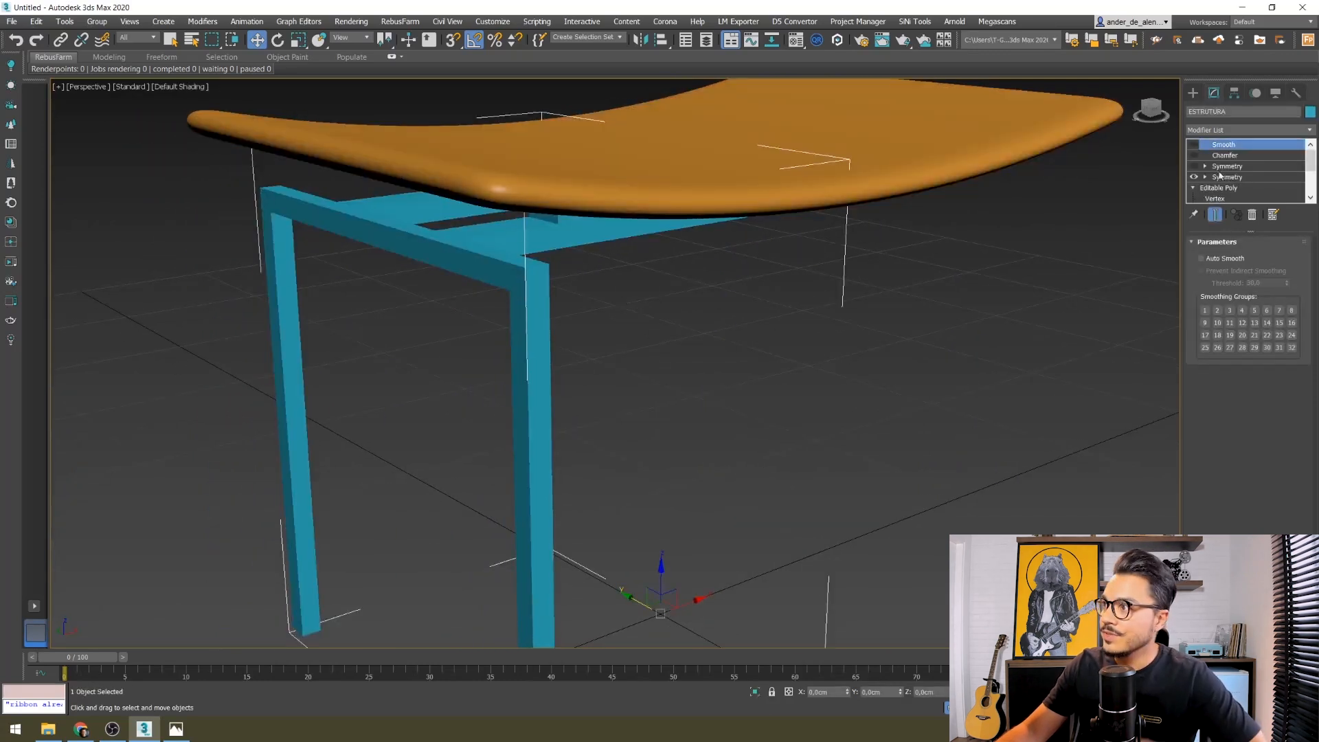
{"action": "left_click", "coordinate": [1194, 167]}
{"action": "left_click", "coordinate": [1194, 155]}
{"action": "left_click", "coordinate": [1194, 144]}
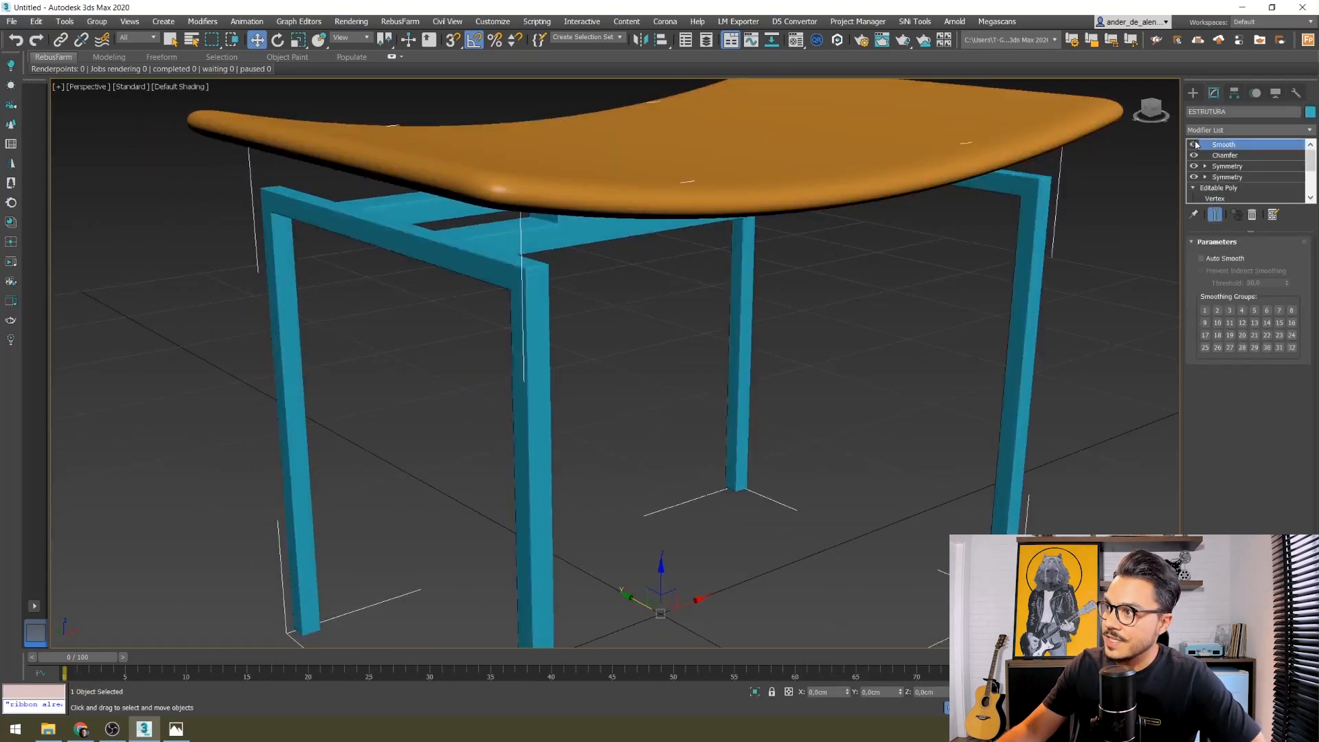
- Deselect the frame and check the whole stool from an angled, more distant view
{"action": "left_click", "coordinate": [1099, 256]}
{"action": "scroll", "coordinate": [1037, 342], "scroll_direction": "down", "scroll_amount": 5}
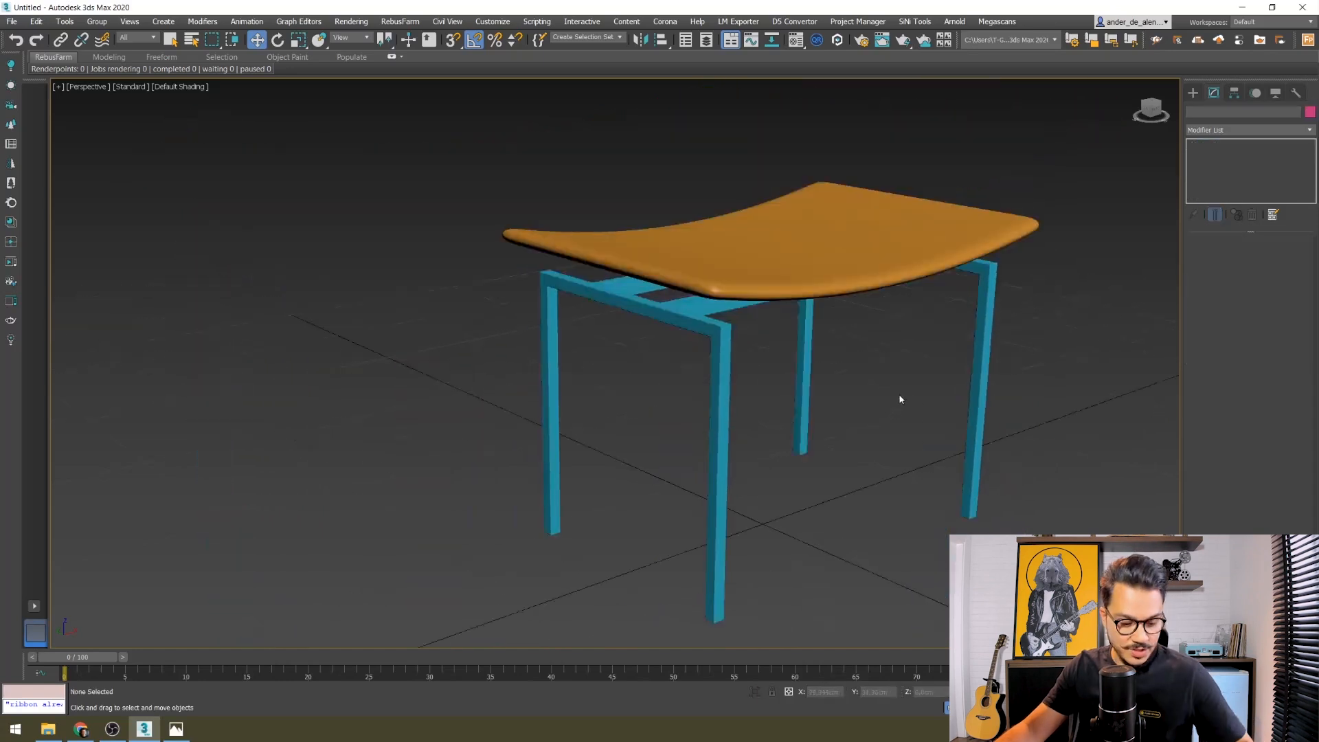
{"action": "mouse_move", "coordinate": [784, 409]}
{"action": "middle_mouse_down", "text": "alt"}
{"action": "mouse_move", "coordinate": [790, 384]}
{"action": "mouse_move", "coordinate": [798, 427]}
{"action": "mouse_move", "coordinate": [758, 407]}
{"action": "middle_mouse_up", "text": "alt"}
{"action": "scroll", "coordinate": [760, 411], "scroll_direction": "down", "scroll_amount": 4}
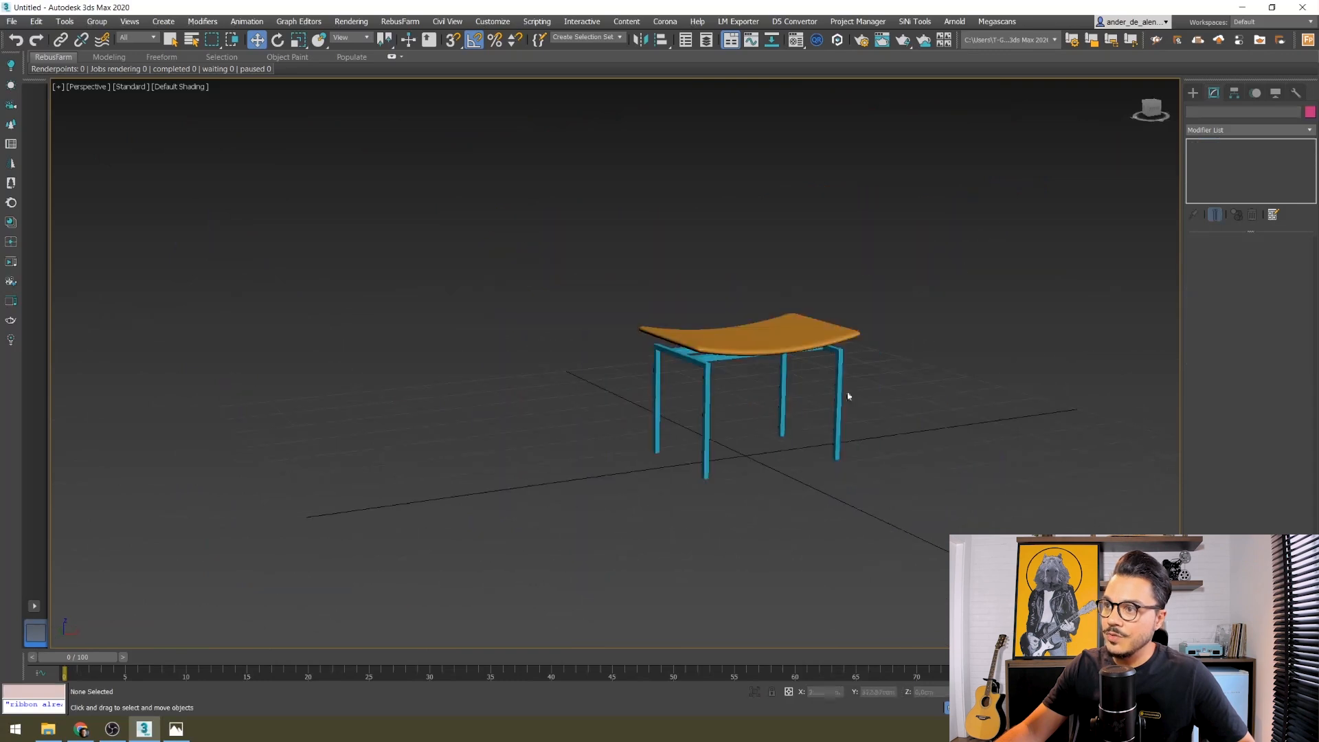
- Convert the seat and the frame together to Editable Poly and deselect them
{"action": "scroll", "coordinate": [826, 404], "scroll_direction": "up", "scroll_amount": 2}
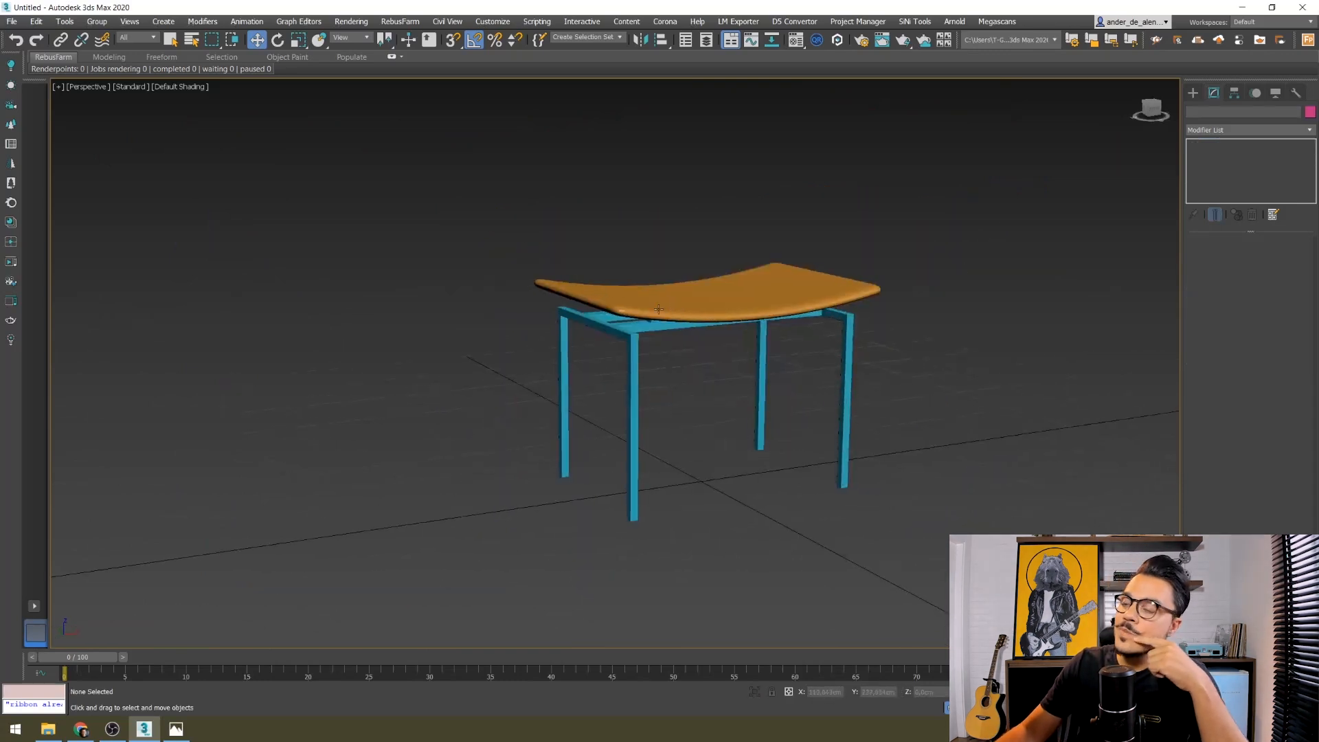
{"action": "scroll", "coordinate": [671, 310], "scroll_direction": "up", "scroll_amount": 4}
{"action": "scroll", "coordinate": [549, 303], "scroll_direction": "up", "scroll_amount": 4}
{"action": "middle_click_drag", "start_coordinate": [750, 313], "coordinate": [627, 317]}
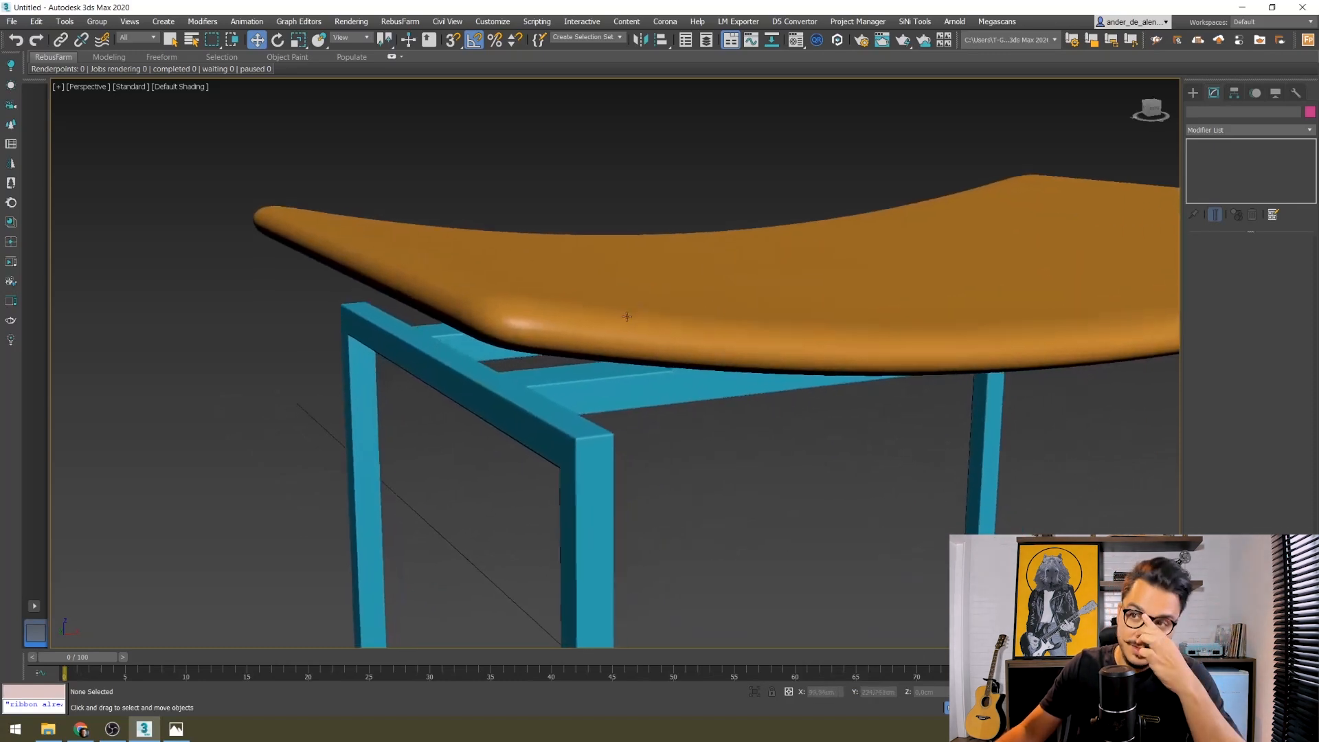
{"action": "scroll", "coordinate": [626, 317], "scroll_direction": "down", "scroll_amount": 5}
{"action": "scroll", "coordinate": [1037, 203], "scroll_direction": "down", "scroll_amount": 2}
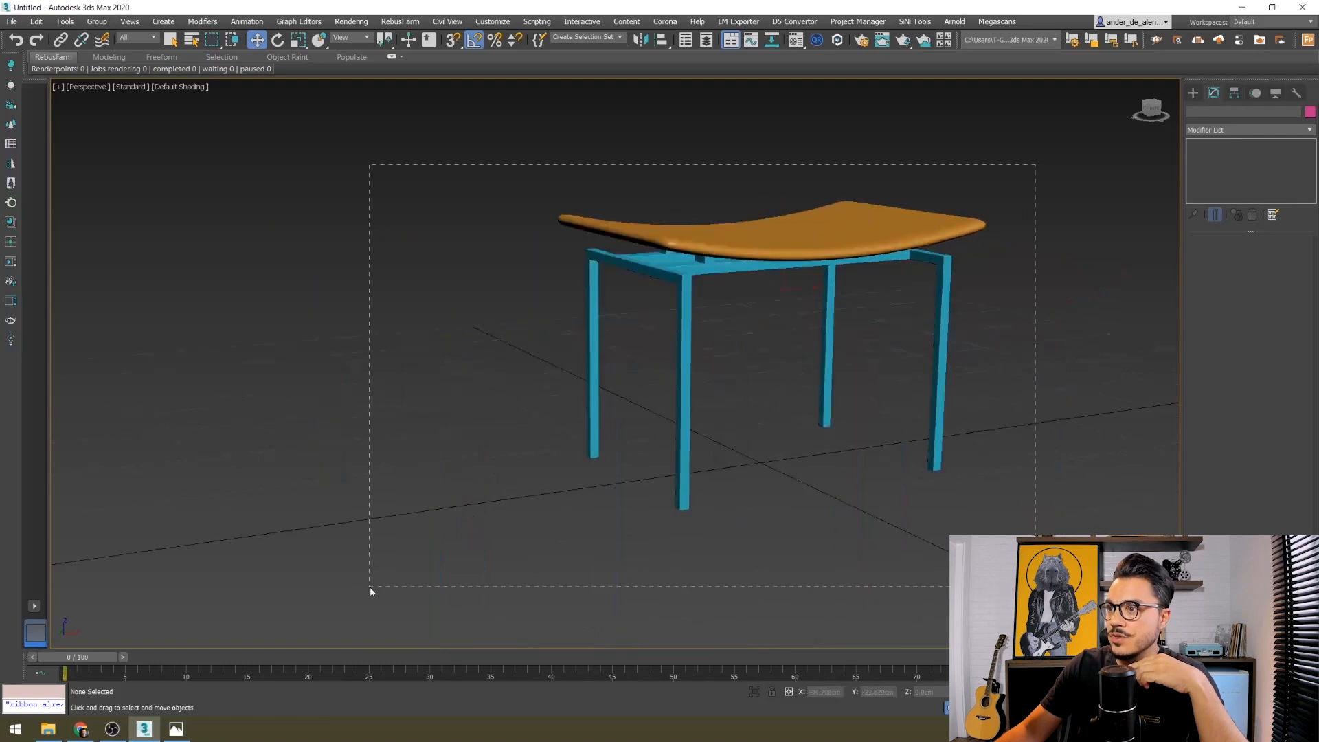
{"action": "left_click_drag", "start_coordinate": [371, 591], "coordinate": [370, 589]}
{"action": "scroll", "coordinate": [739, 252], "scroll_direction": "up", "scroll_amount": 3}
{"action": "right_click", "coordinate": [664, 232]}
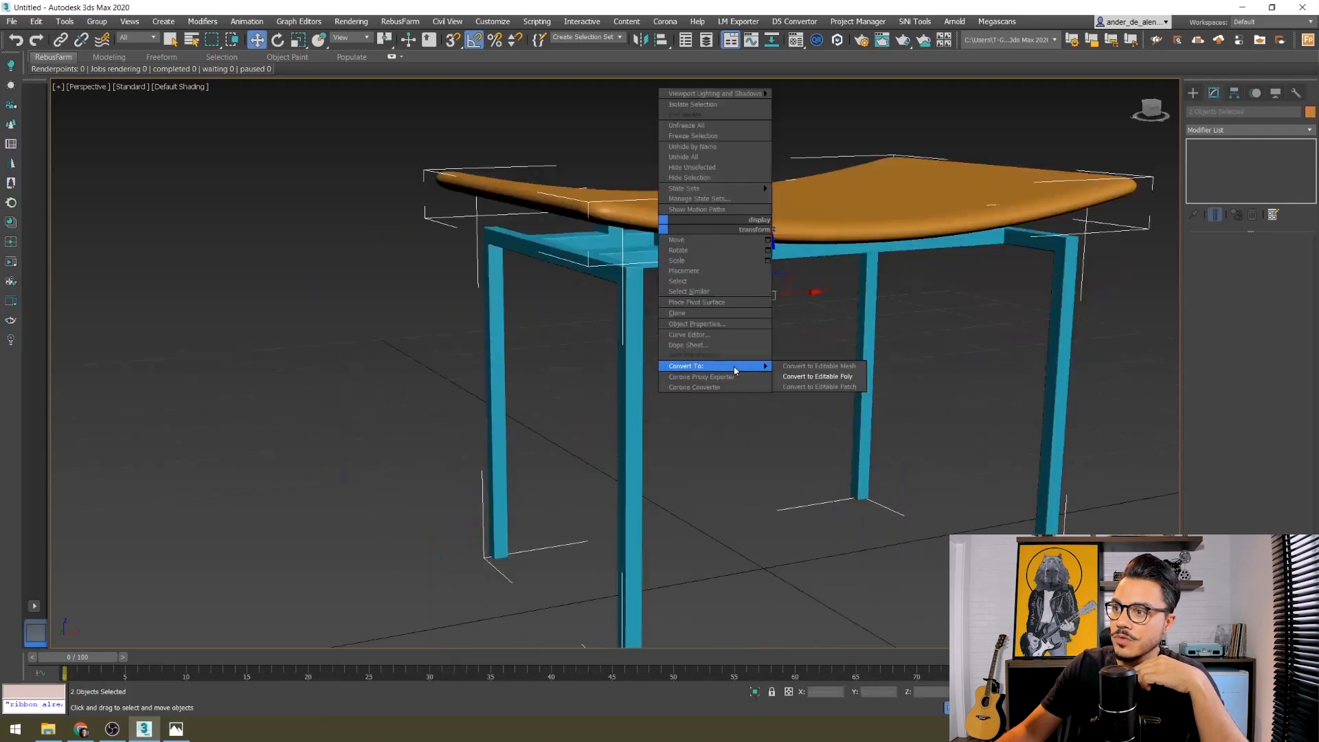
{"action": "mouse_move", "coordinate": [764, 368]}
{"action": "left_click", "coordinate": [818, 376]}
{"action": "left_click", "coordinate": [945, 446]}
- Select the edge loop running around the middle of the seat's side, using wireframe display to pick its edge
{"action": "left_click", "coordinate": [609, 187]}
{"action": "key", "text": "z"}
{"action": "middle_click_drag", "start_coordinate": [610, 188], "coordinate": [579, 312], "text": "alt"}
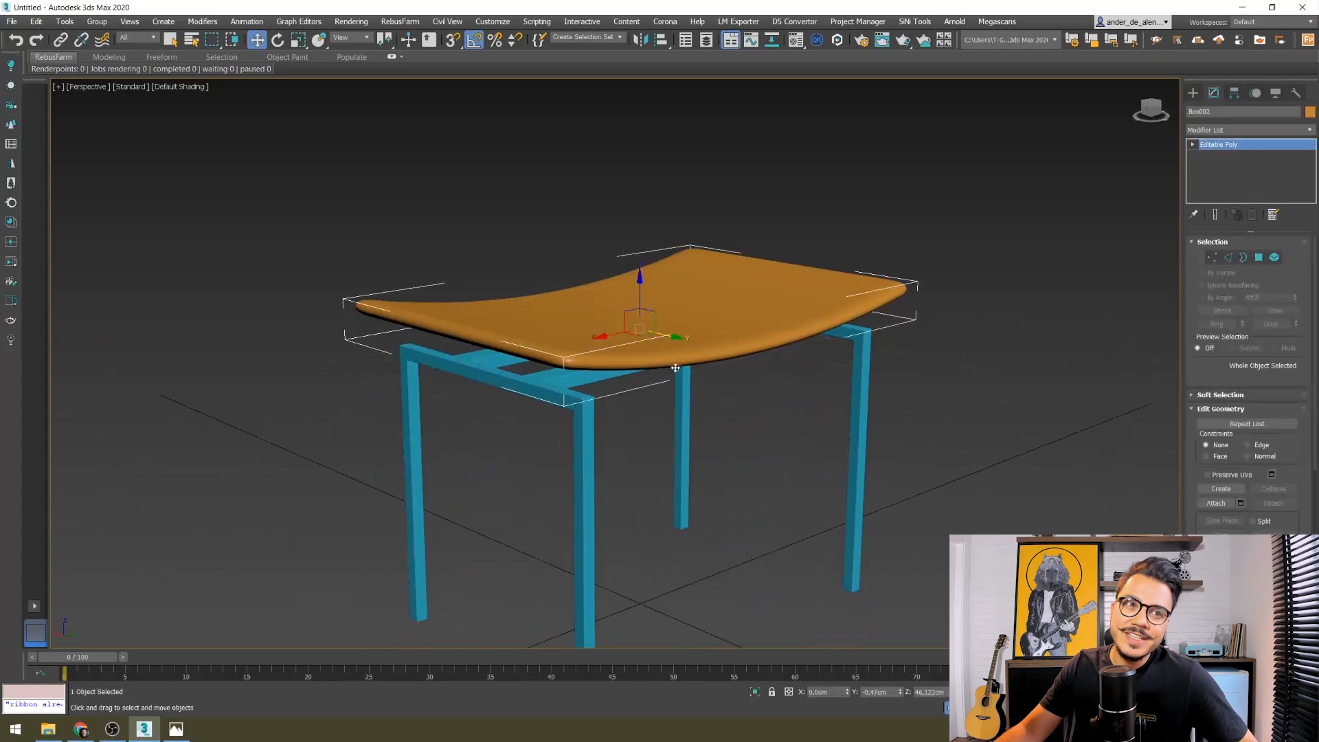
{"action": "scroll", "coordinate": [675, 359], "scroll_direction": "up", "scroll_amount": 5}
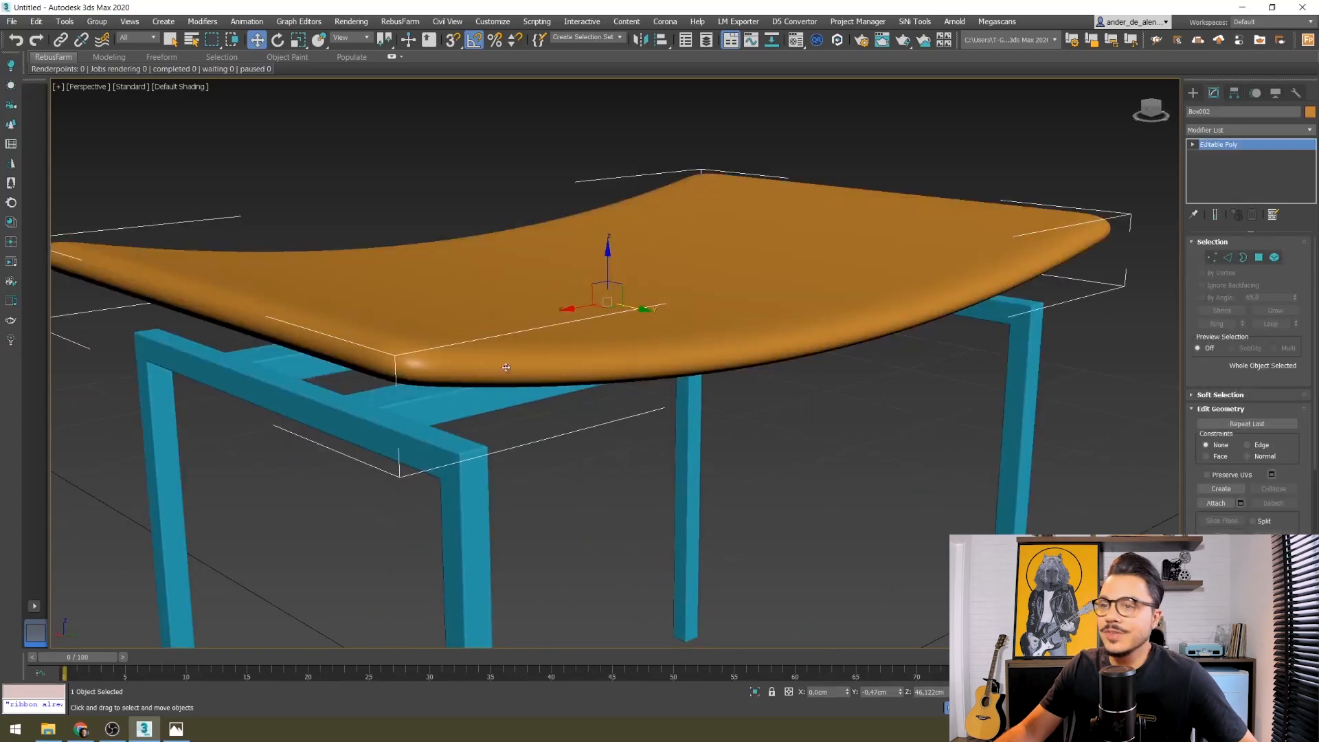
{"action": "left_click", "coordinate": [1245, 264]}
{"action": "left_click", "coordinate": [1230, 260]}
{"action": "middle_click_drag", "start_coordinate": [575, 439], "coordinate": [618, 383]}
{"action": "key", "text": "F3"}
{"action": "scroll", "coordinate": [481, 365], "scroll_direction": "up", "scroll_amount": 6}
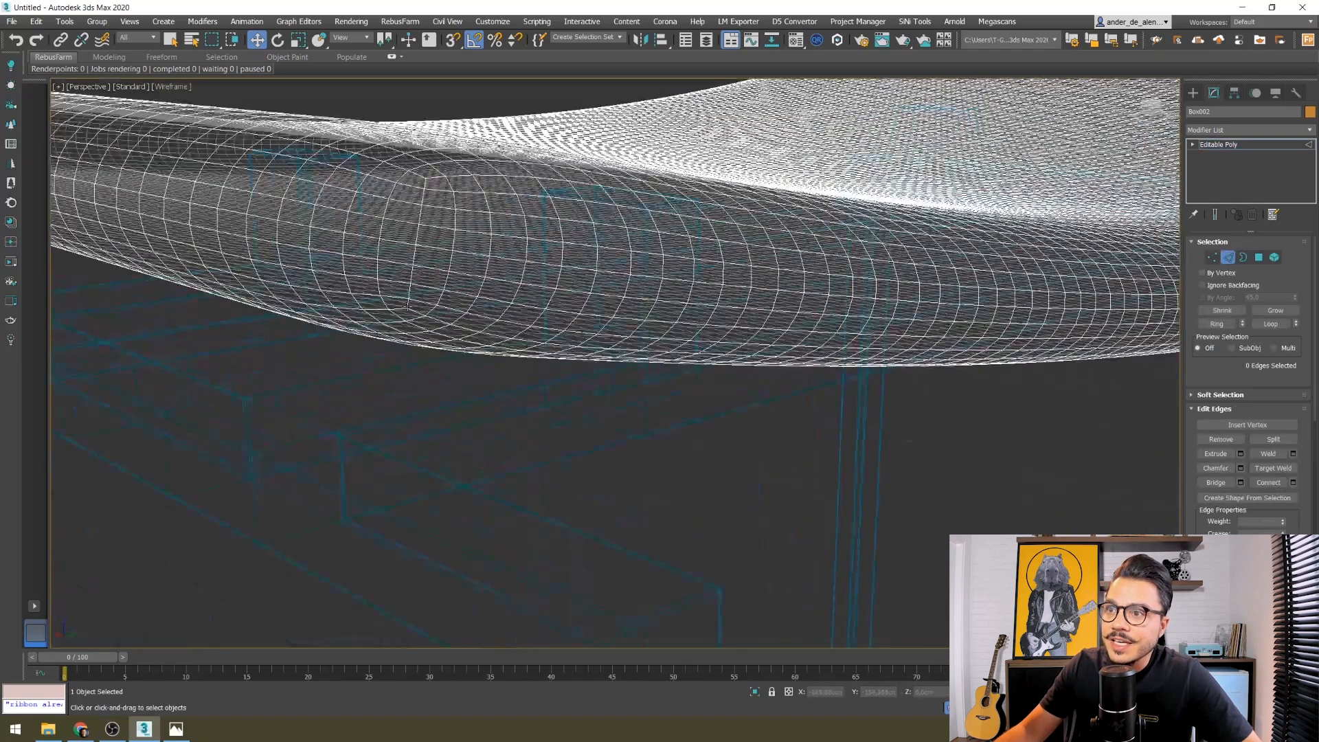
{"action": "key", "text": "F3"}
{"action": "key", "text": "F3"}
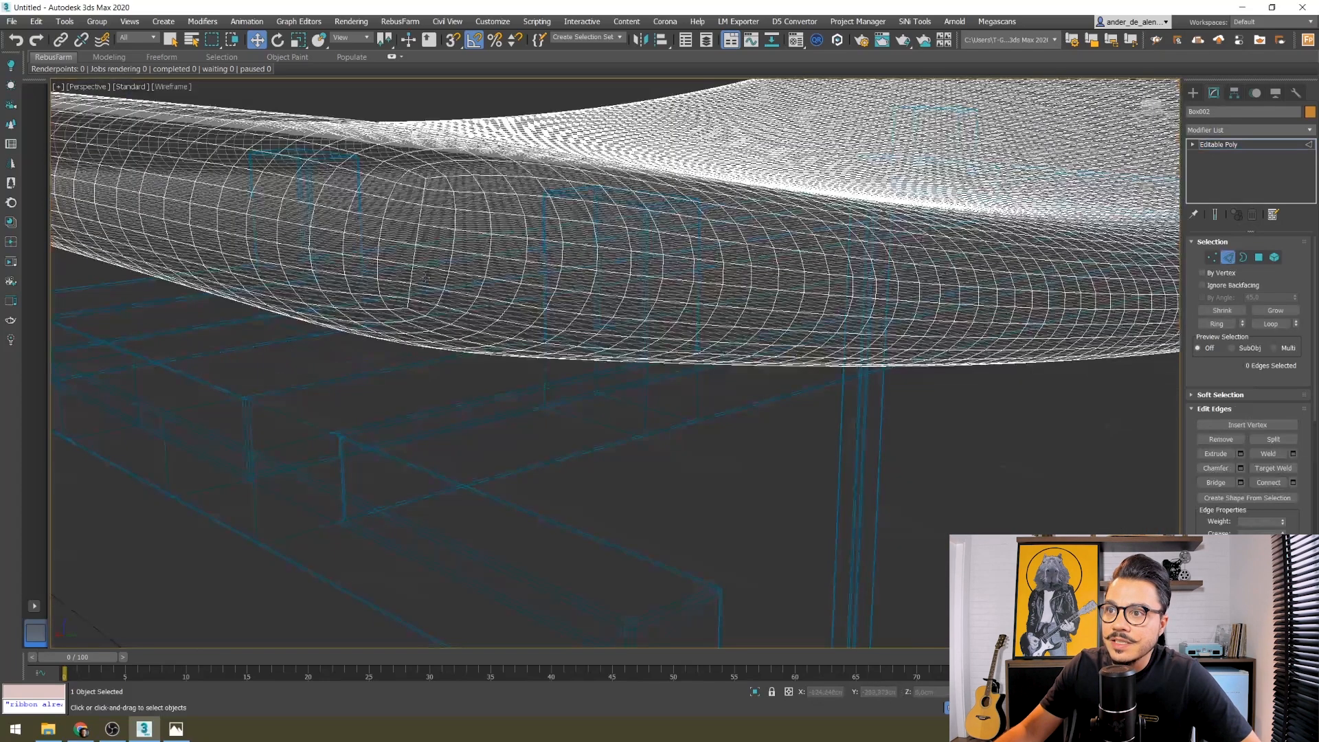
{"action": "left_click", "coordinate": [431, 247]}
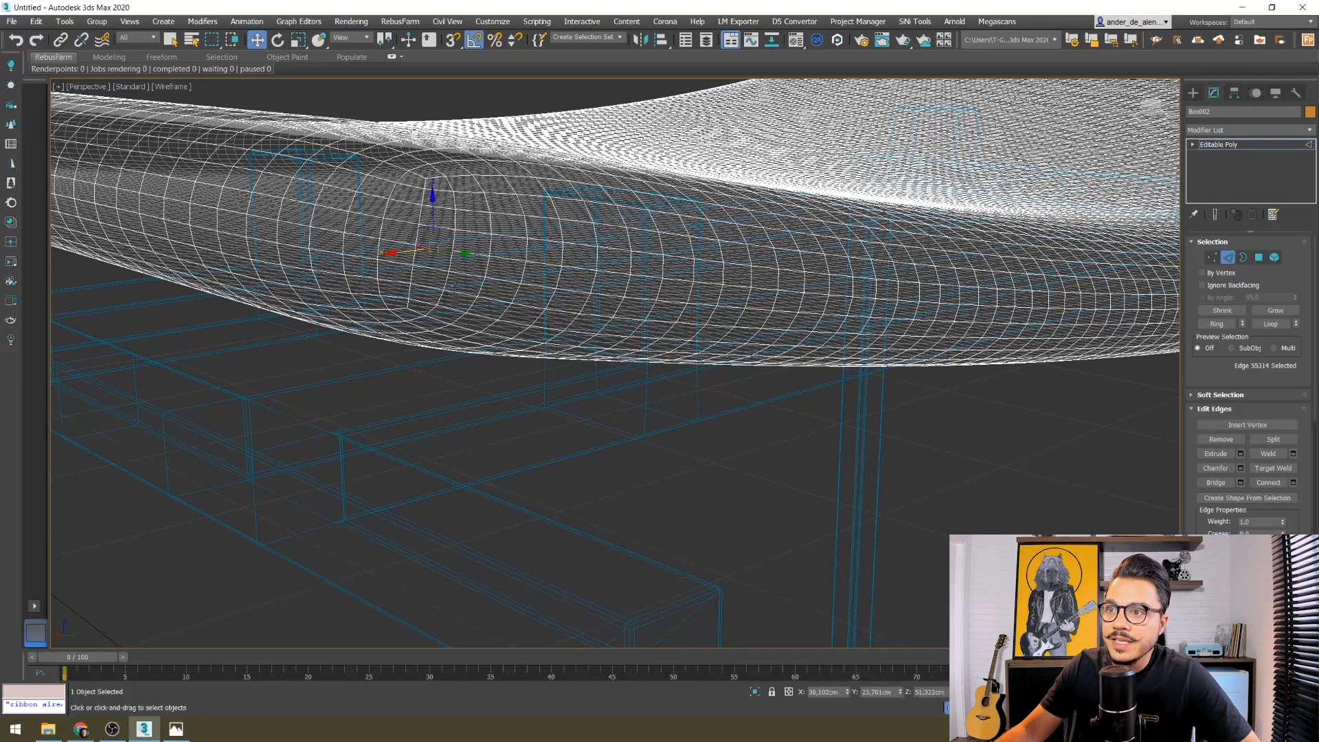
{"action": "left_click", "coordinate": [1265, 324]}
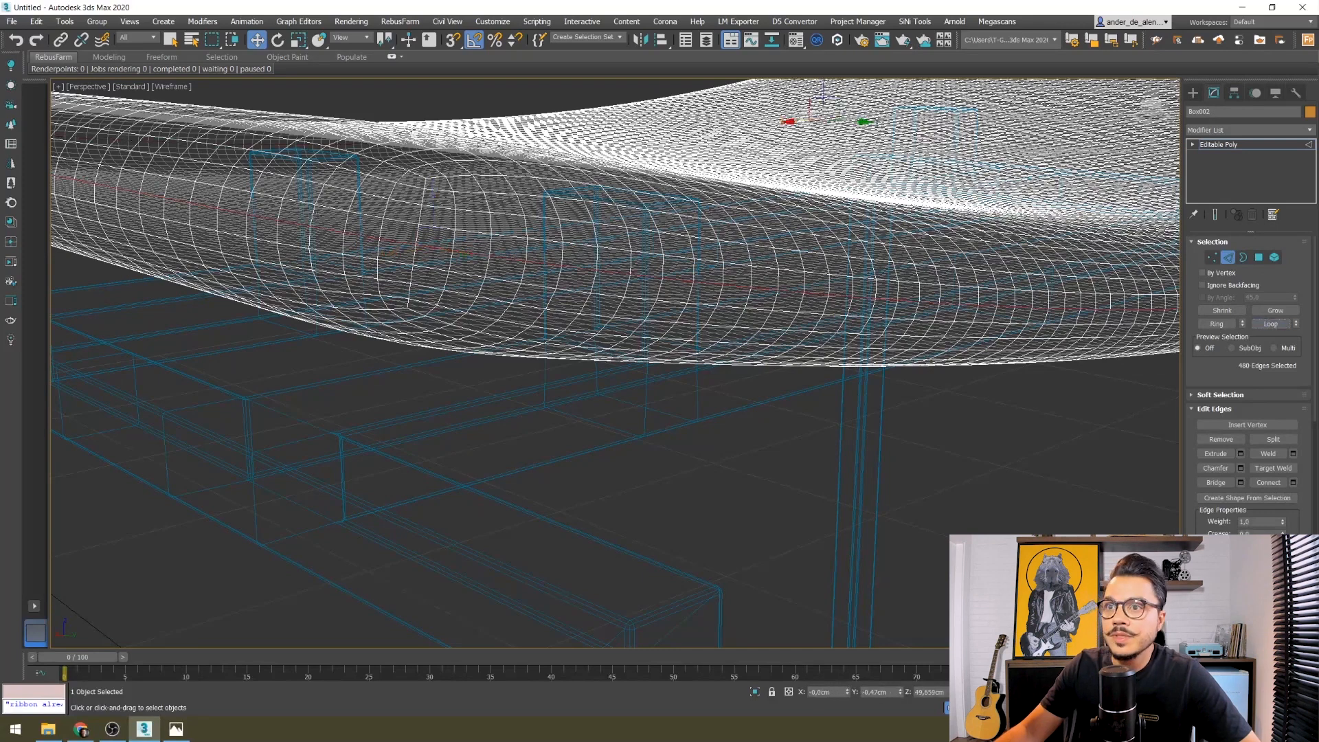
- Create a Smooth shape named COSTURA from the selected edge loop, with the view back in shaded display
{"action": "key", "text": "F3"}
{"action": "middle_click_drag", "start_coordinate": [864, 292], "coordinate": [575, 296], "text": "alt"}
{"action": "middle_click_drag", "start_coordinate": [748, 339], "coordinate": [709, 365], "text": "alt"}
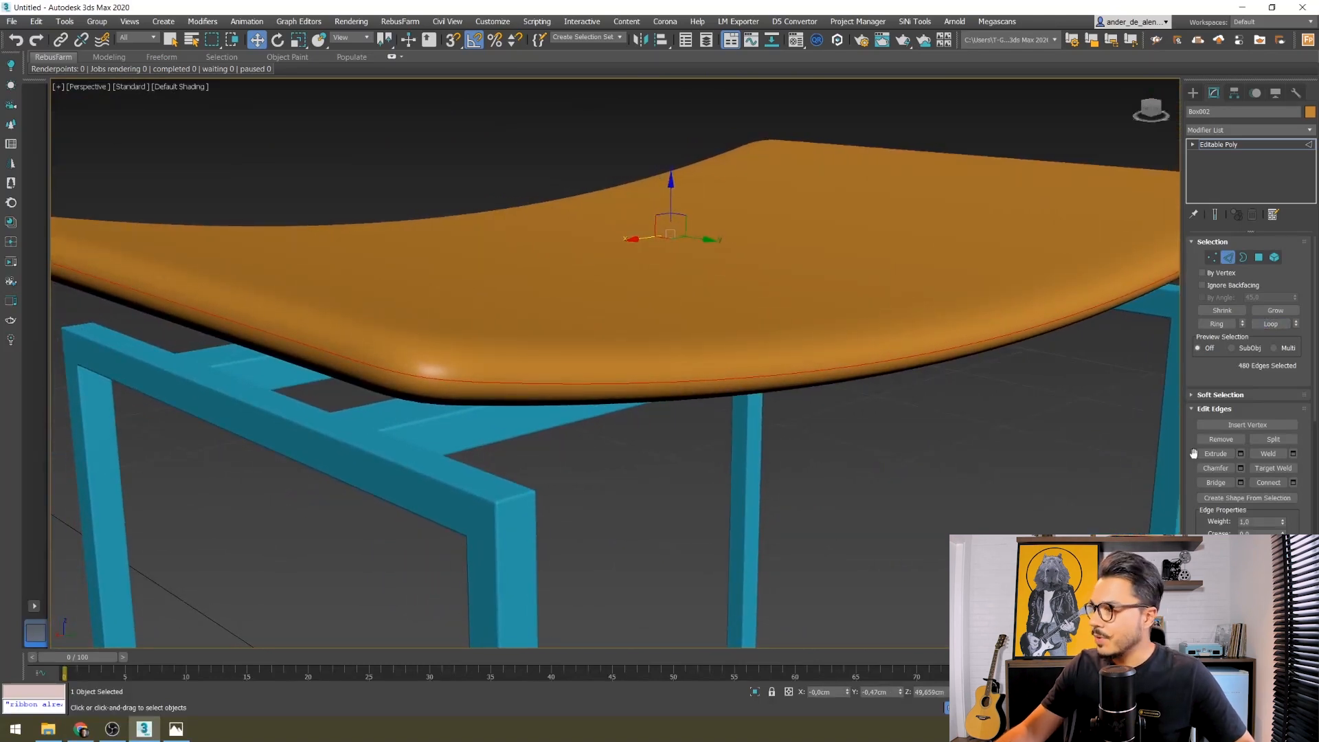
{"action": "left_click", "coordinate": [1245, 498]}
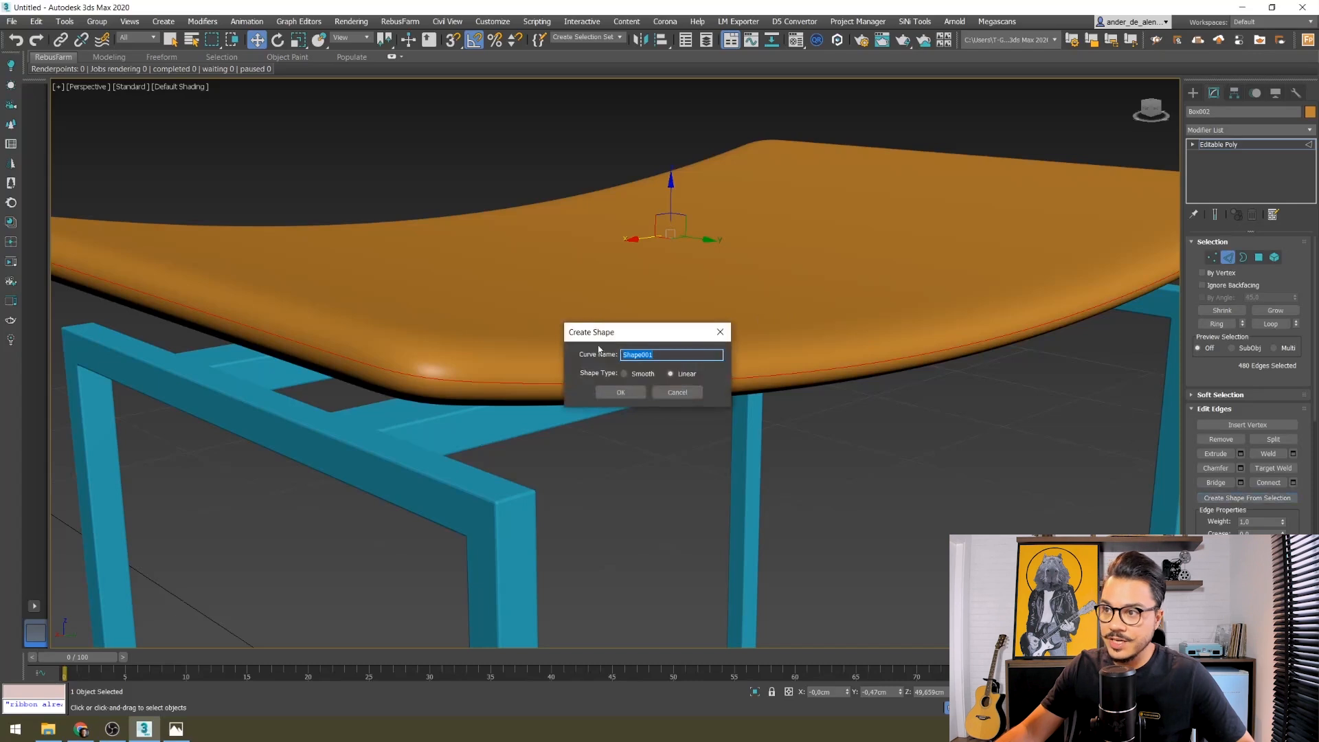
{"action": "left_click", "coordinate": [645, 374]}
{"action": "double_click", "coordinate": [667, 354]}
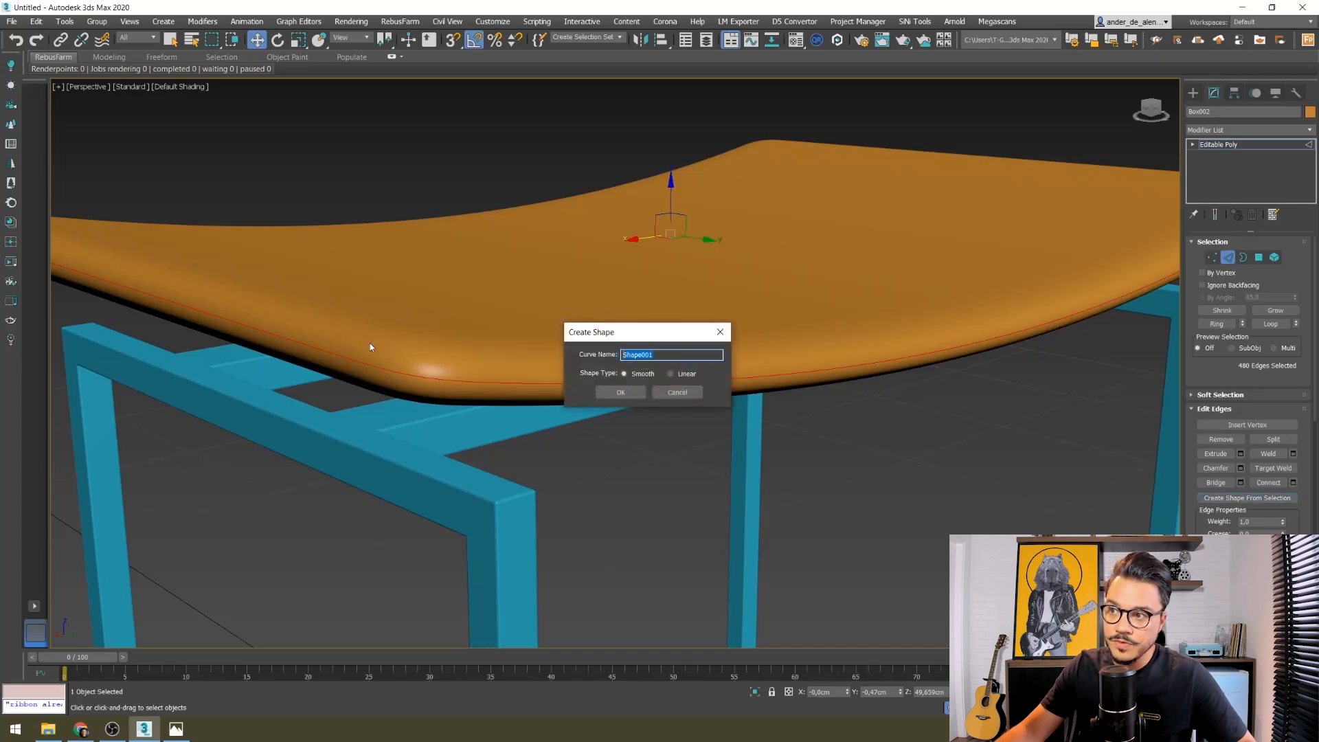
{"action": "type", "text": "CO"}
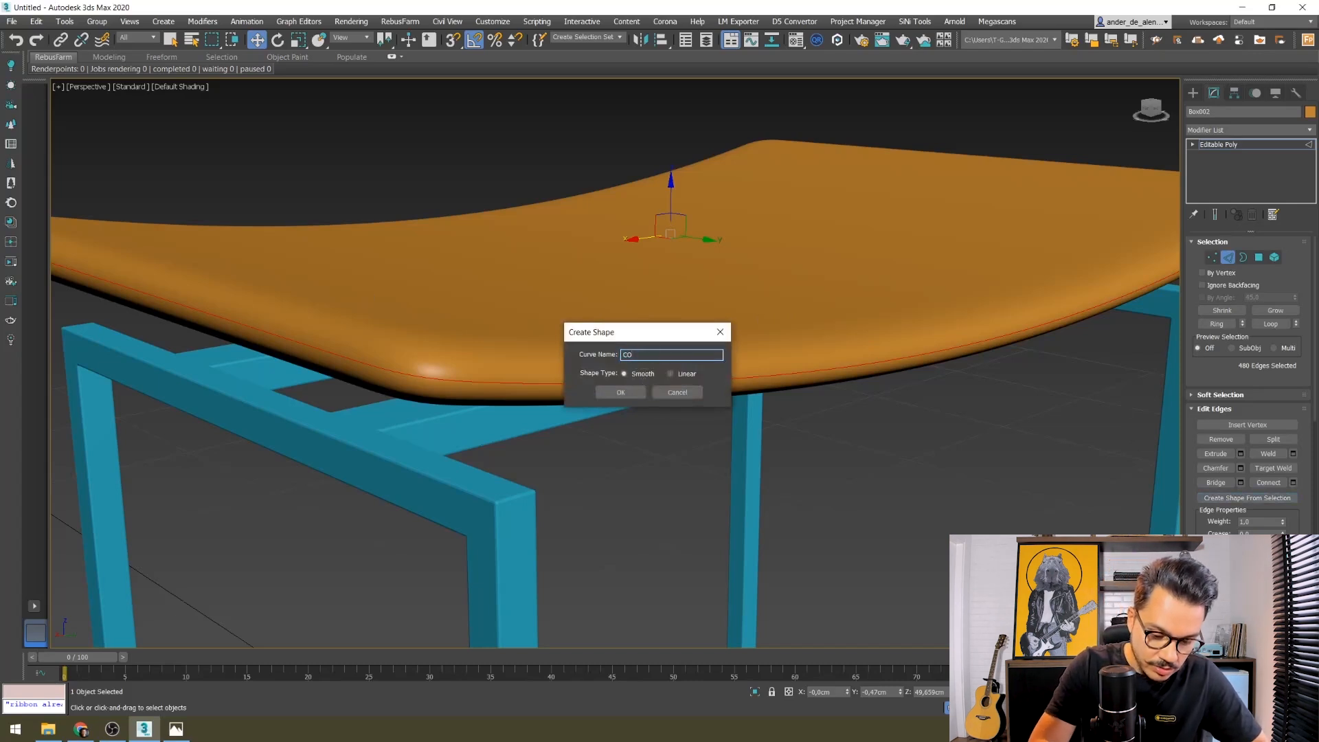
{"action": "type", "text": "STURA"}
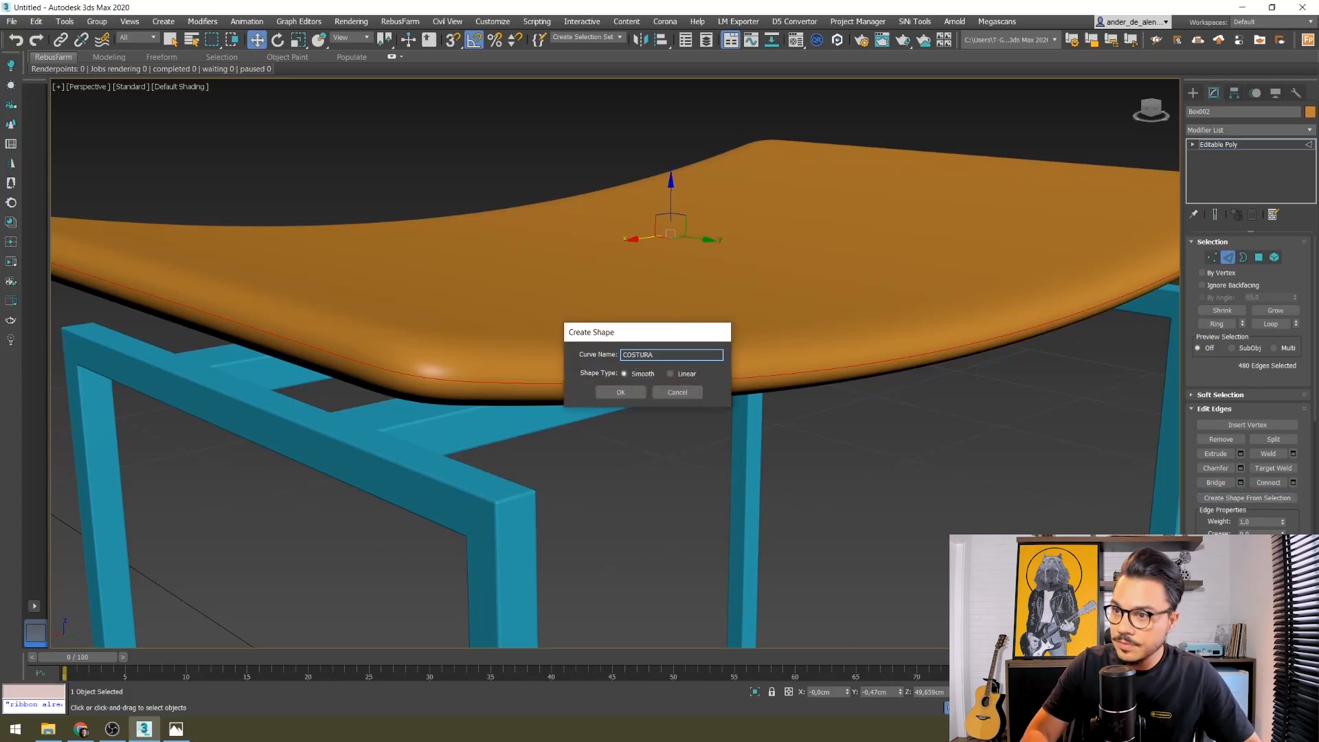
{"action": "key", "text": "Return"}
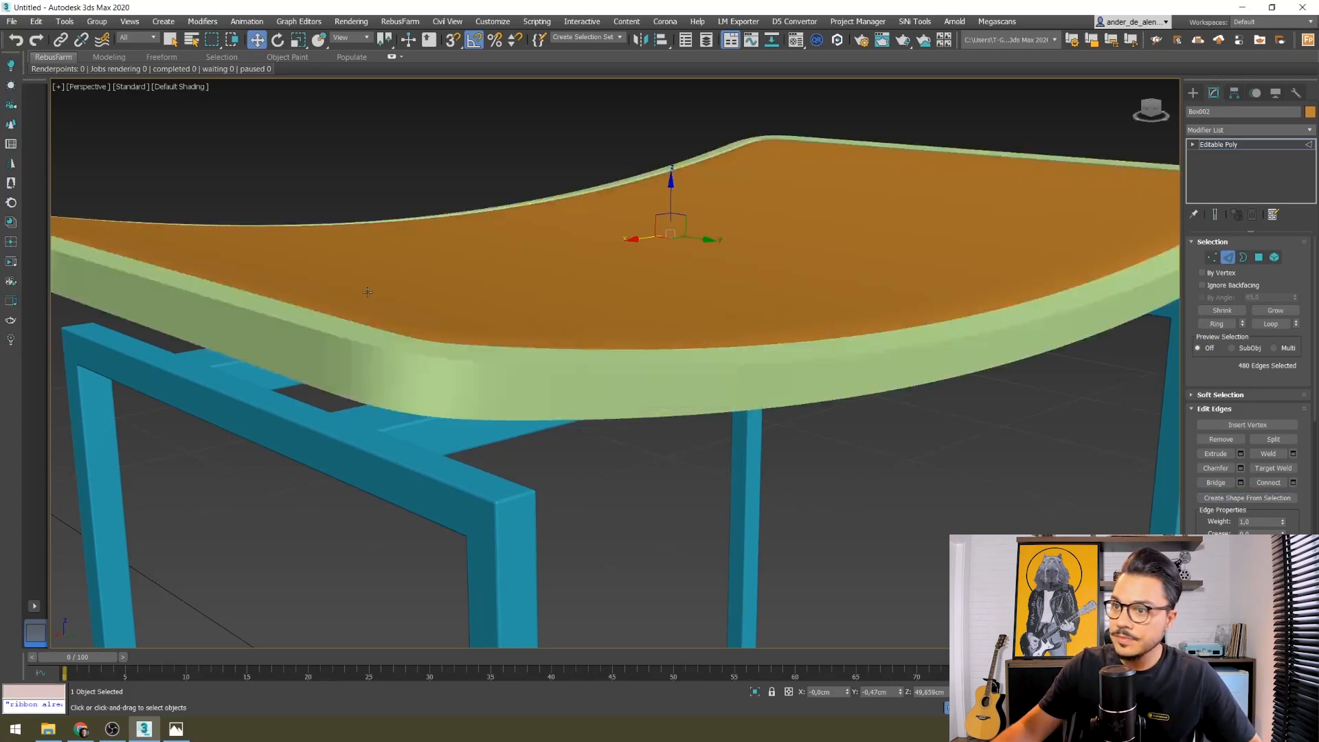
- Leave the seat's edge editing, select the COSTURA spline and set its rendering profile to Radial
{"action": "left_click", "coordinate": [1194, 93]}
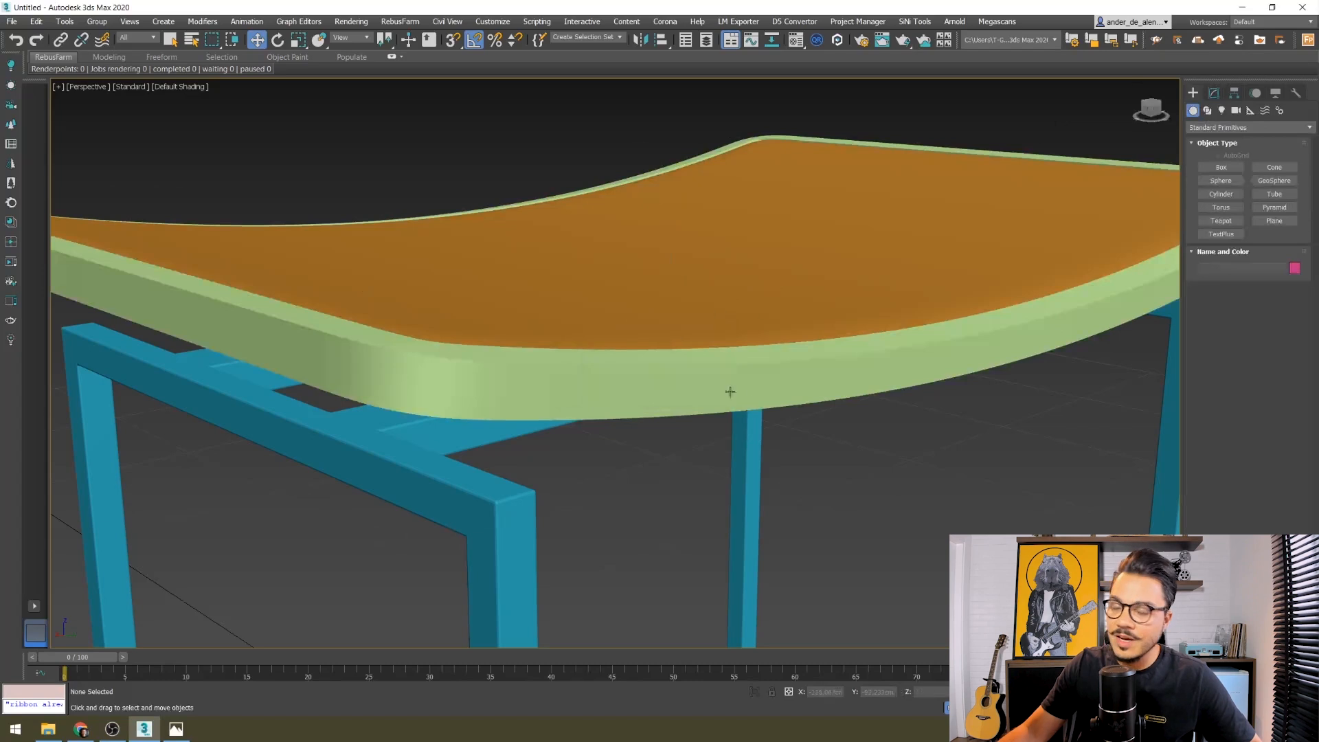
{"action": "scroll", "coordinate": [698, 460], "scroll_direction": "down", "scroll_amount": 4}
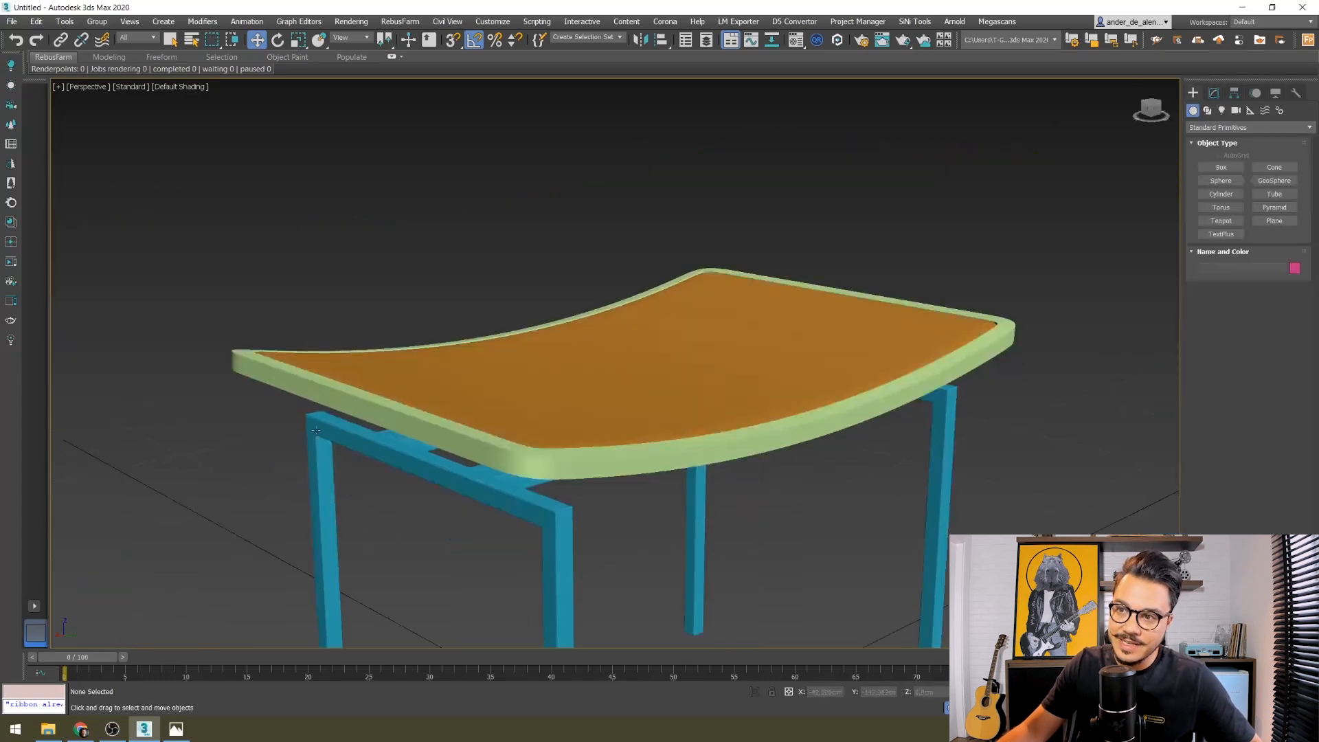
{"action": "left_click", "coordinate": [556, 462]}
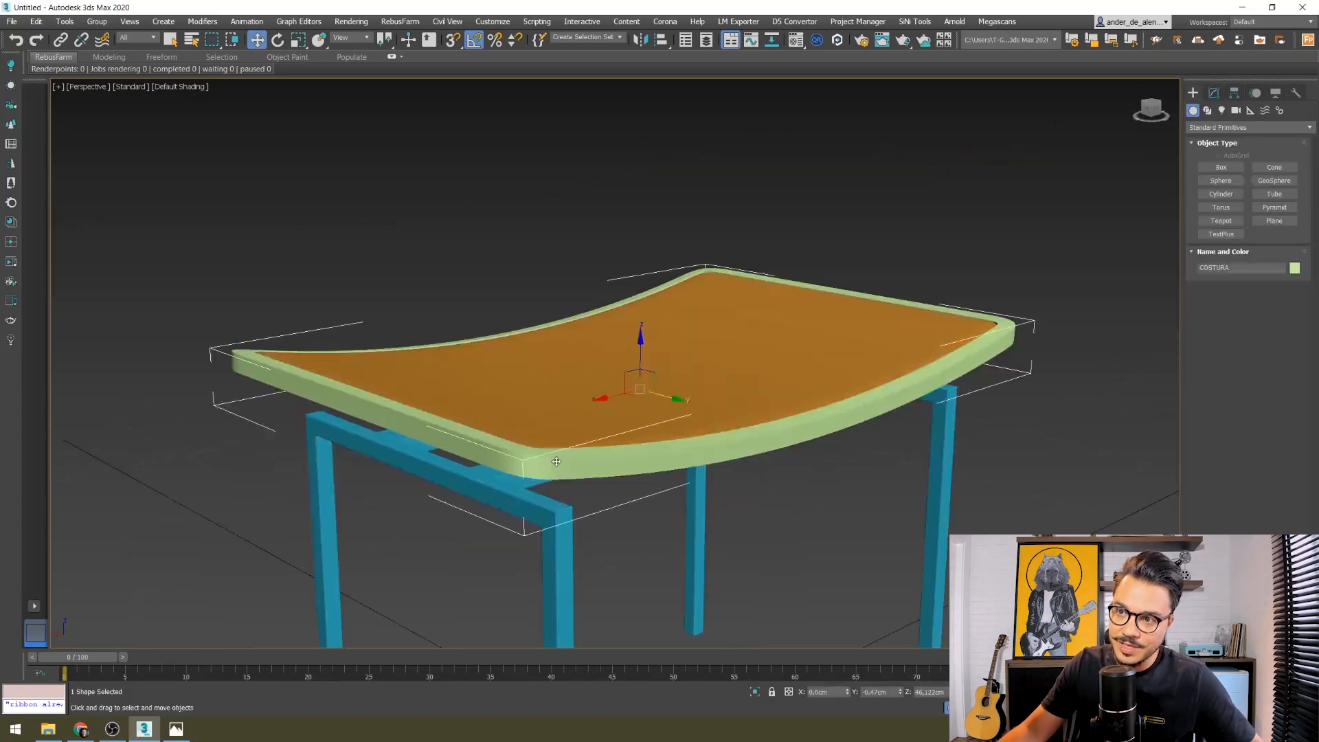
{"action": "left_click", "coordinate": [1215, 93]}
{"action": "left_click", "coordinate": [1219, 324]}
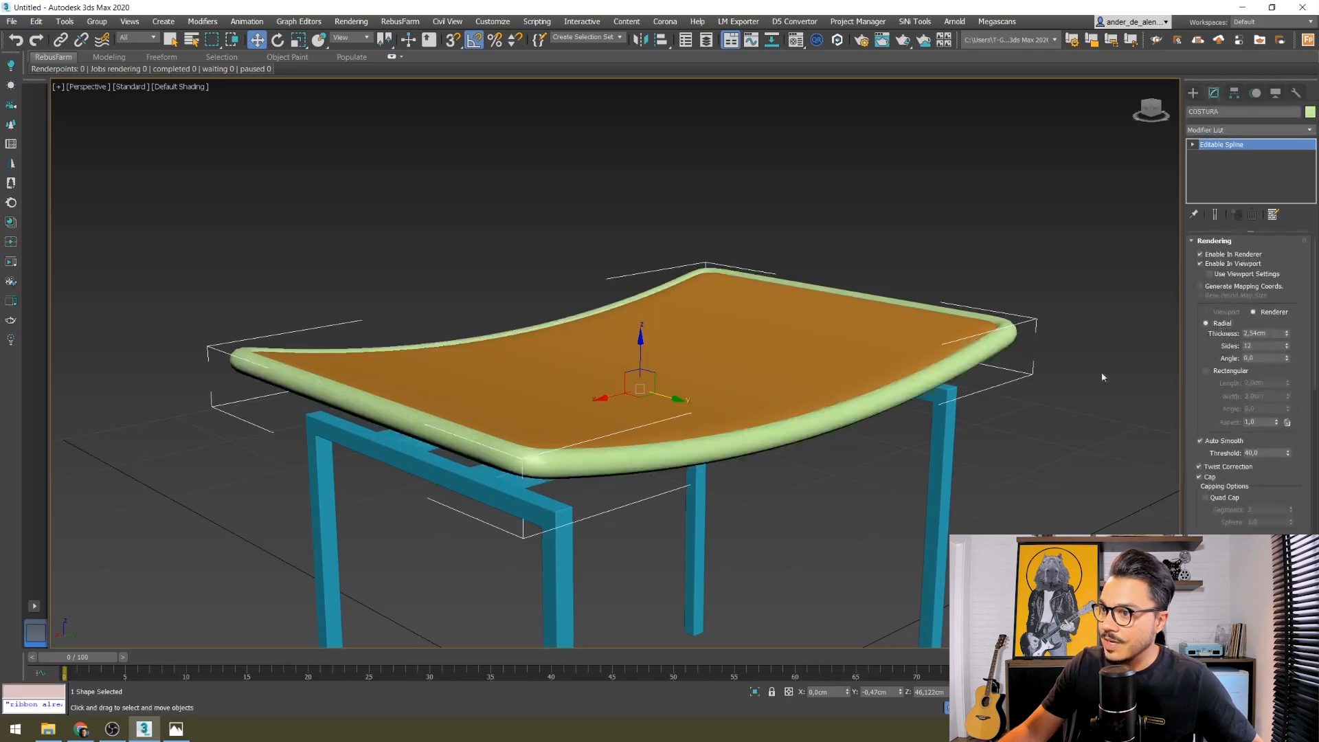
- Try a 0.5 cm thickness on the COSTURA spline, settle on 0.2 cm and deselect it
{"action": "scroll", "coordinate": [893, 385], "scroll_direction": "up", "scroll_amount": 5}
{"action": "left_click_drag", "start_coordinate": [1277, 334], "coordinate": [1115, 313]}
{"action": "type", "text": ",5"}
{"action": "key", "text": "Return"}
{"action": "type", "text": ",2"}
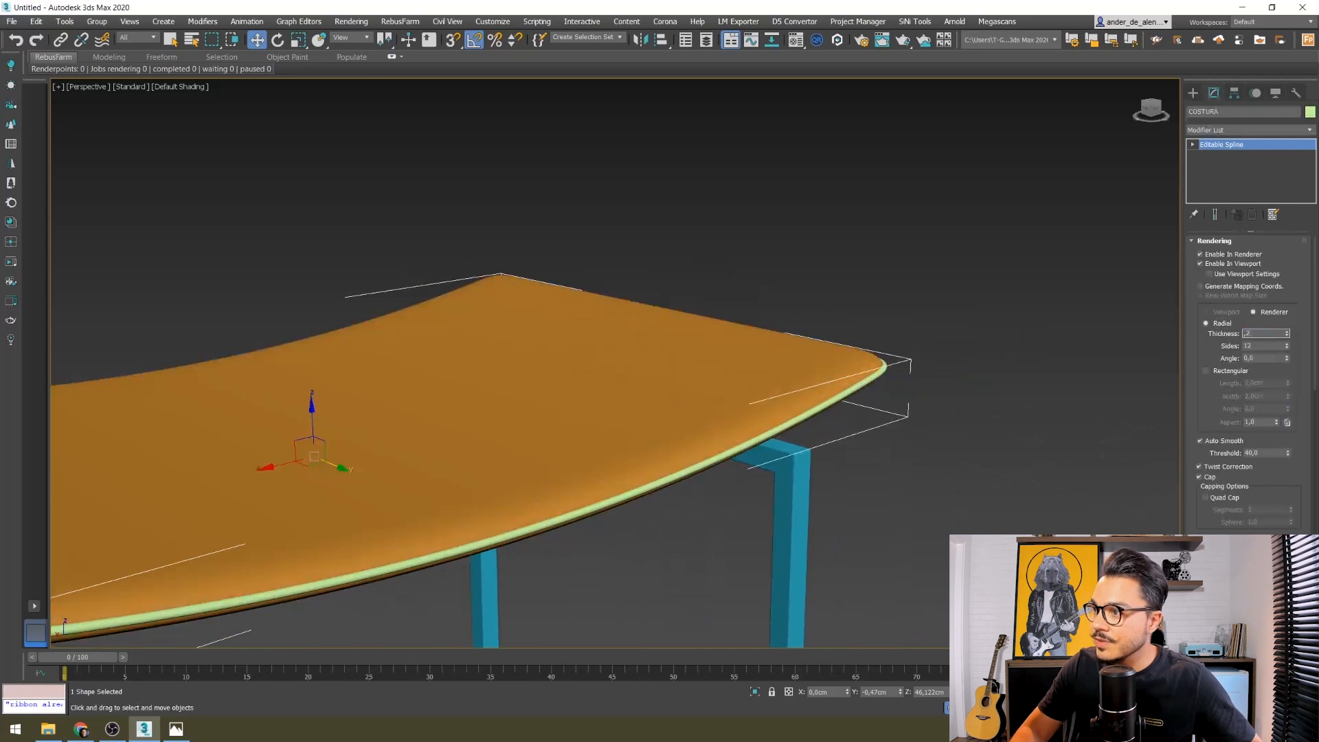
{"action": "key", "text": "Return"}
{"action": "left_click", "coordinate": [1009, 300]}
- Give the seat and the COSTURA seam the same orange object color and deselect them
{"action": "scroll", "coordinate": [857, 397], "scroll_direction": "down", "scroll_amount": 3}
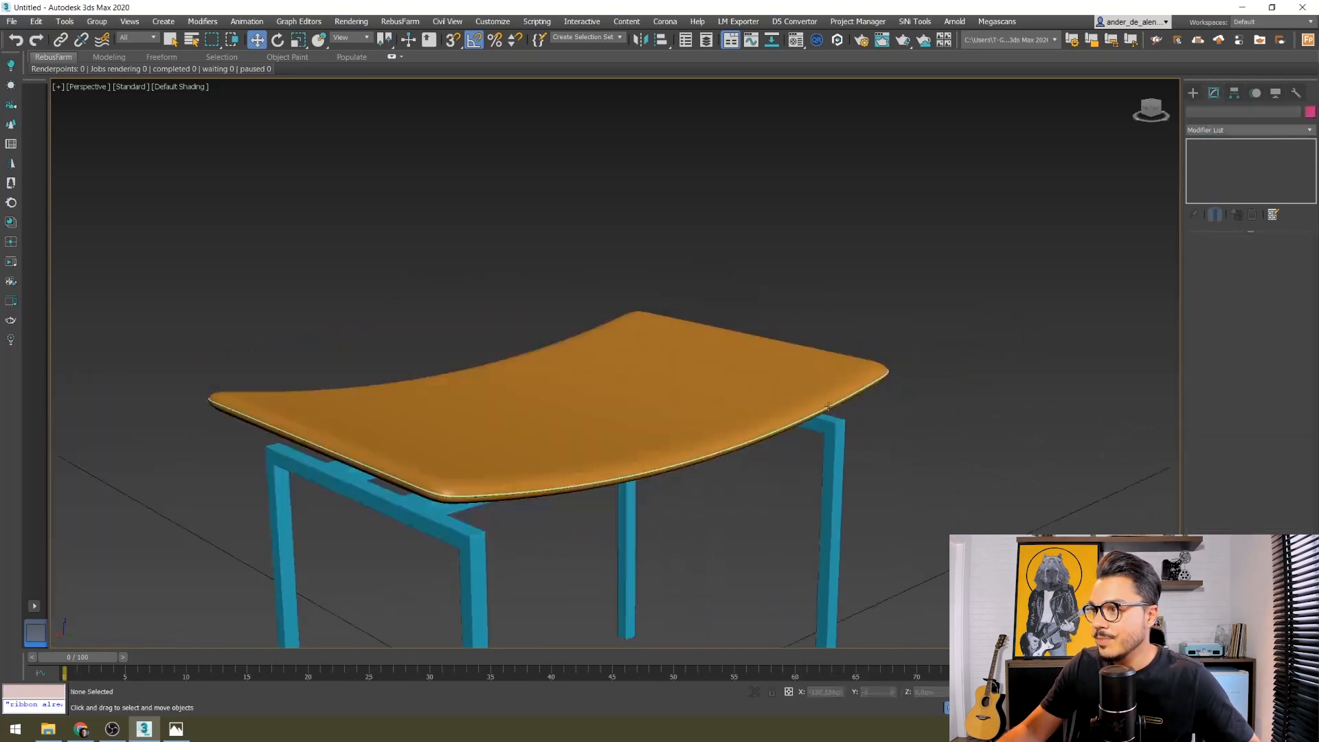
{"action": "middle_click_drag", "start_coordinate": [534, 484], "coordinate": [568, 445]}
{"action": "scroll", "coordinate": [242, 364], "scroll_direction": "up", "scroll_amount": 6}
{"action": "left_click_drag", "start_coordinate": [222, 303], "coordinate": [166, 383]}
{"action": "left_click", "coordinate": [1310, 109]}
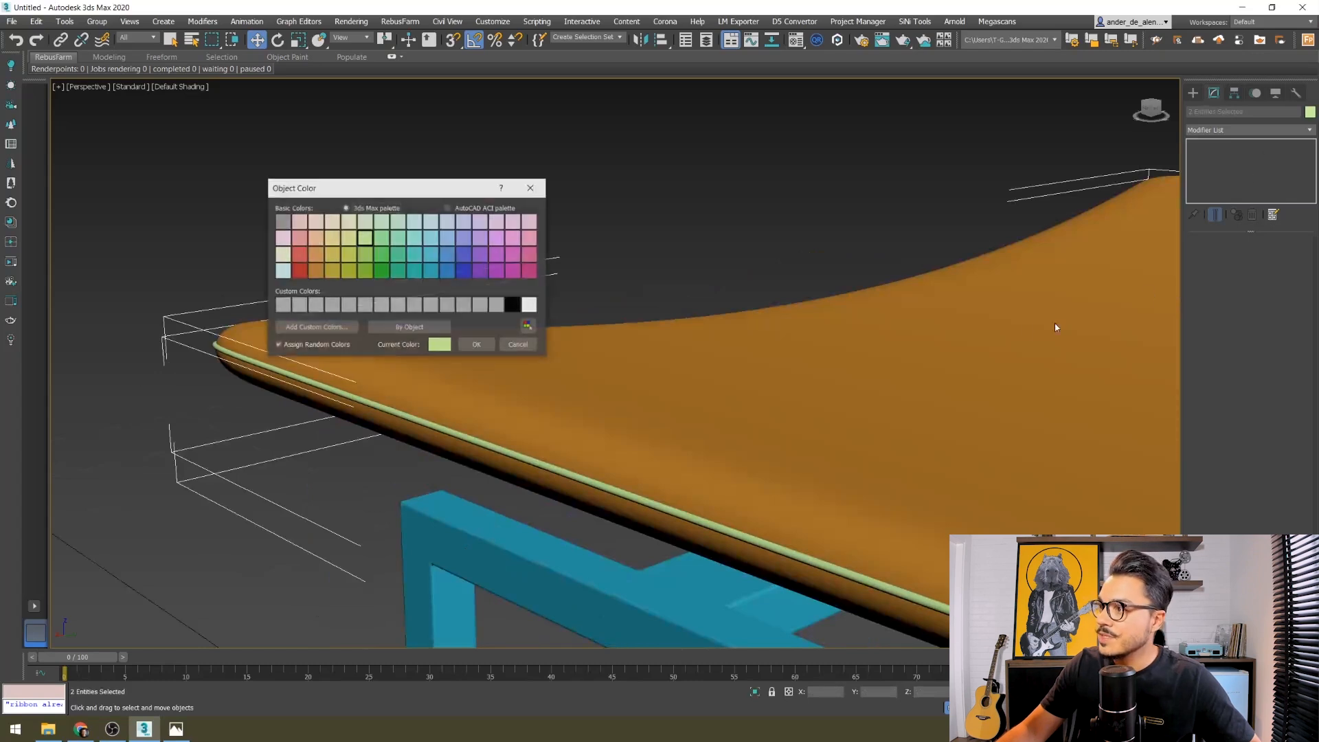
{"action": "left_click", "coordinate": [315, 270]}
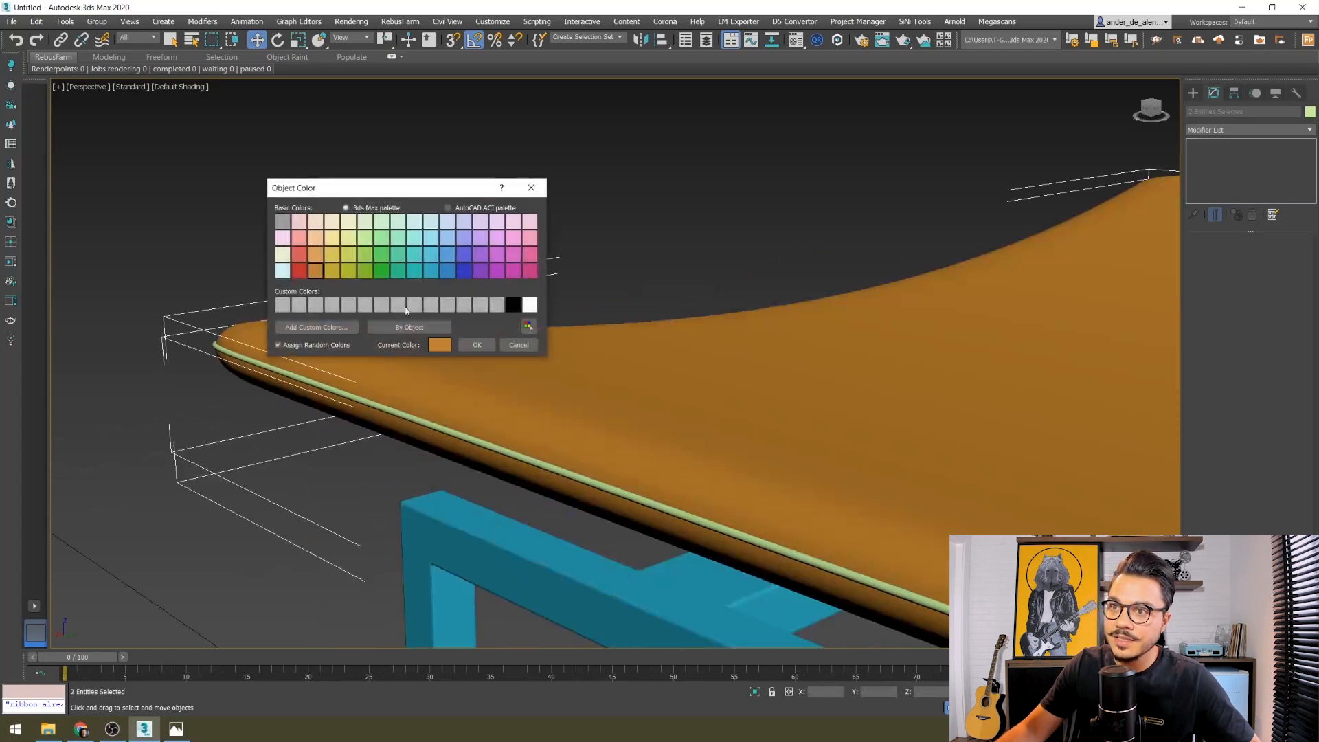
{"action": "left_click", "coordinate": [477, 345]}
{"action": "left_click", "coordinate": [583, 244]}
- Change the frame's object color to light grey and deselect it
{"action": "scroll", "coordinate": [842, 421], "scroll_direction": "down", "scroll_amount": 10}
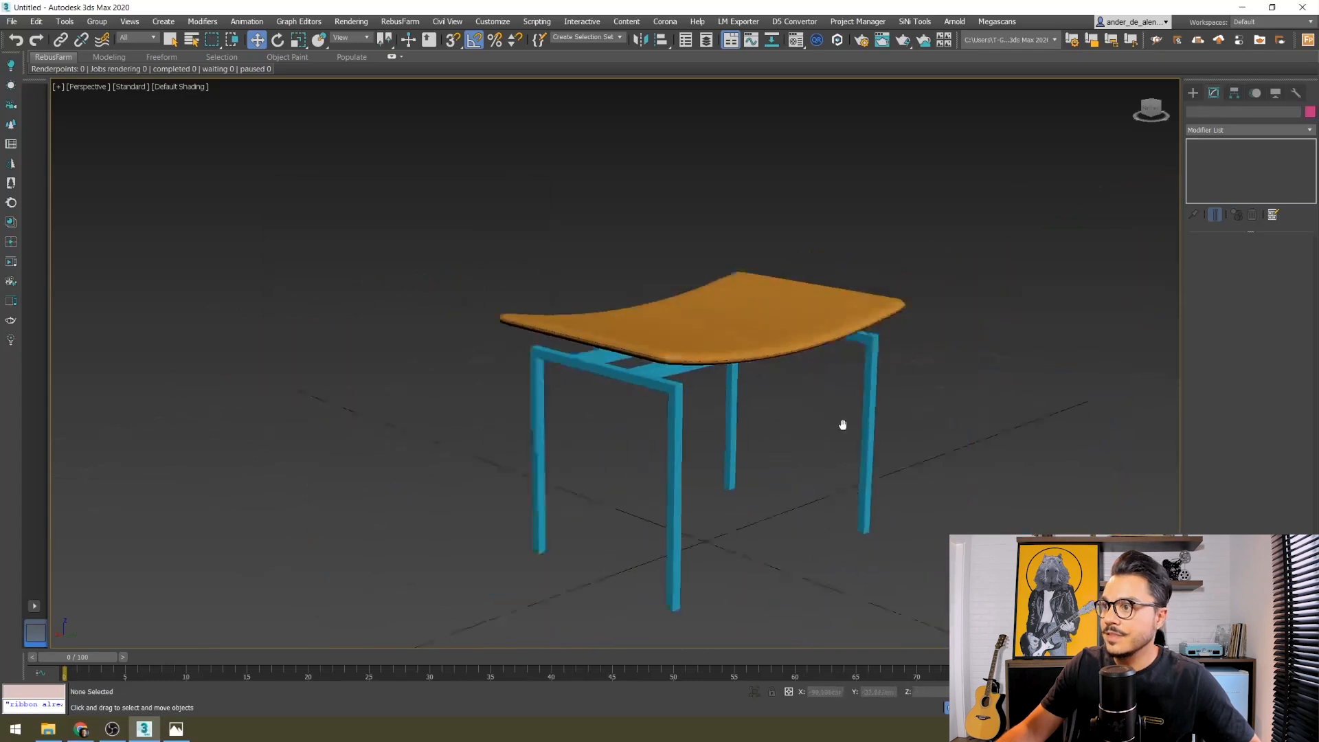
{"action": "left_click", "coordinate": [844, 447]}
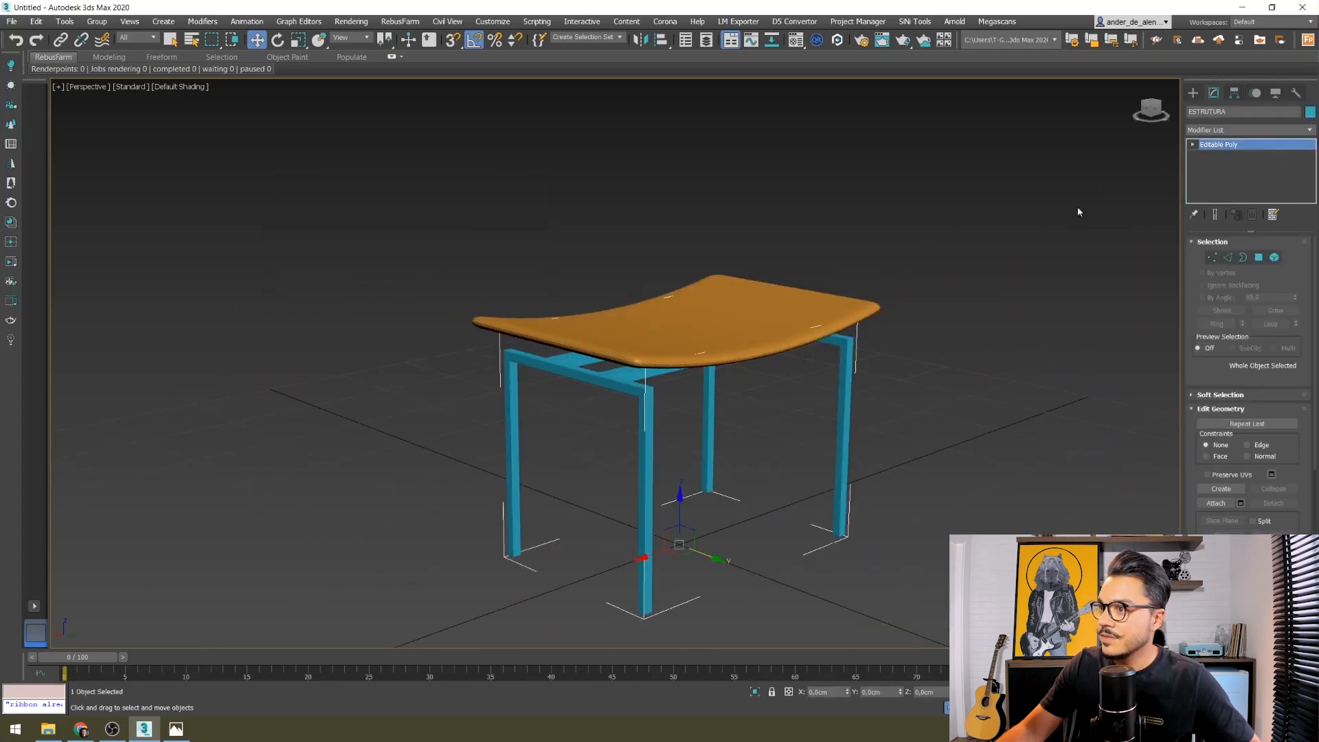
{"action": "left_click", "coordinate": [1311, 112]}
{"action": "left_click", "coordinate": [445, 306]}
{"action": "left_click", "coordinate": [477, 349]}
{"action": "left_click", "coordinate": [886, 394]}
- Examine the seam line and the whole recolored stool from several angles and distances
{"action": "scroll", "coordinate": [781, 362], "scroll_direction": "up", "scroll_amount": 7}
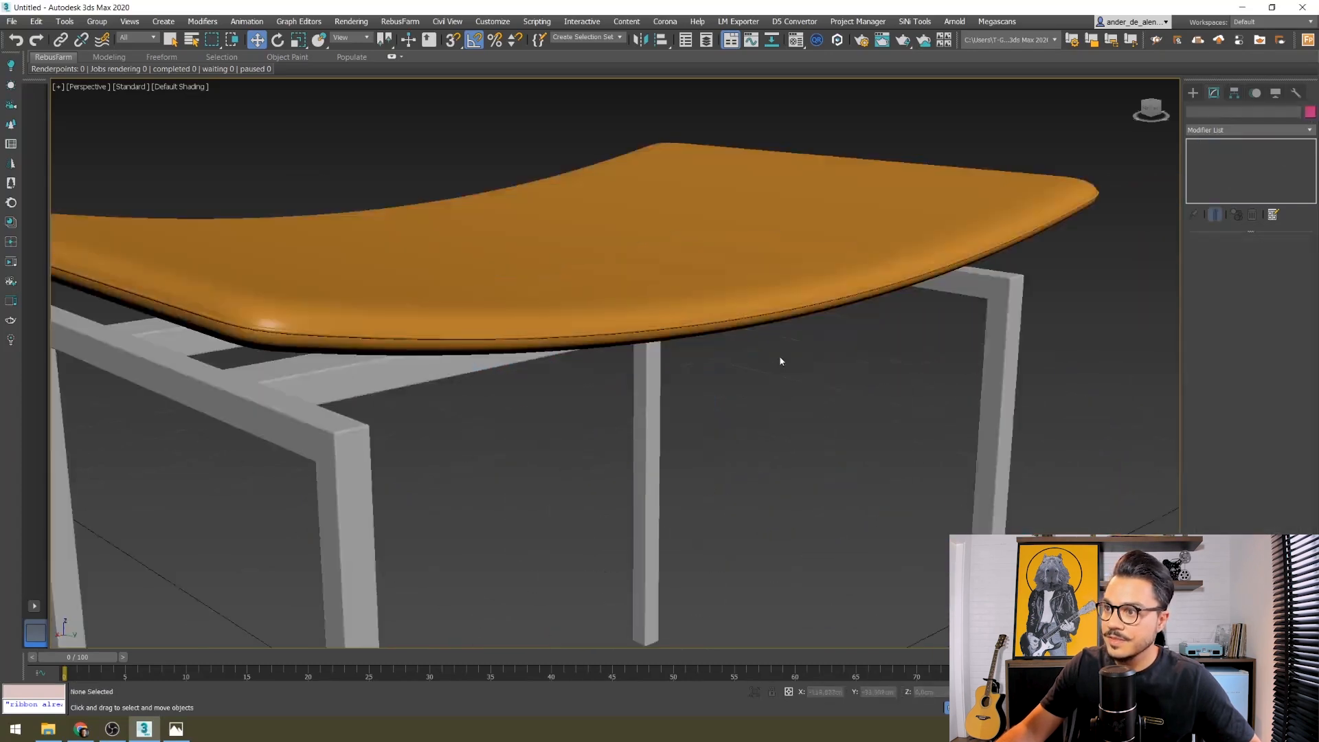
{"action": "scroll", "coordinate": [781, 361], "scroll_direction": "down", "scroll_amount": 6}
{"action": "left_click", "coordinate": [687, 344]}
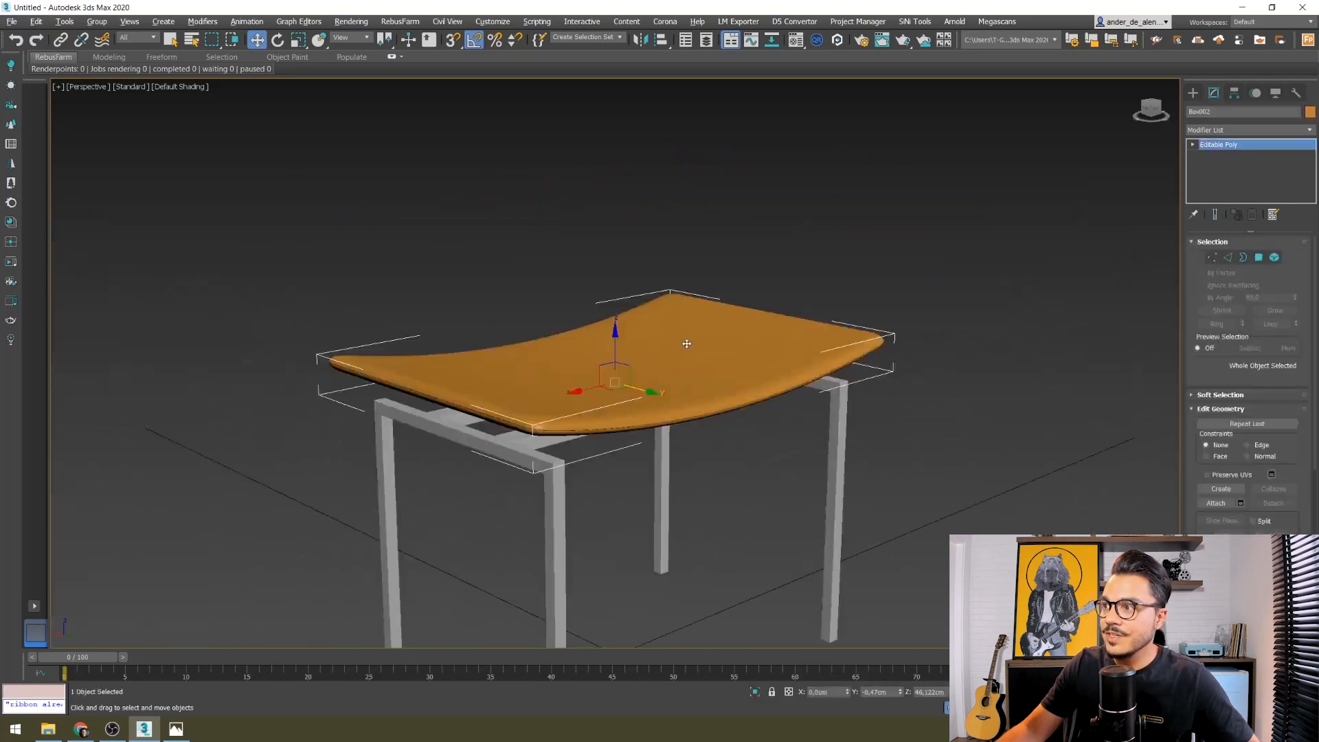
{"action": "middle_click_drag", "start_coordinate": [686, 344], "coordinate": [606, 368], "text": "alt"}
{"action": "left_click", "coordinate": [857, 433]}
{"action": "scroll", "coordinate": [857, 433], "scroll_direction": "up", "scroll_amount": 3}
{"action": "middle_click_drag", "start_coordinate": [705, 515], "coordinate": [686, 443], "text": "alt"}
{"action": "scroll", "coordinate": [795, 463], "scroll_direction": "down", "scroll_amount": 2}
{"action": "middle_click_drag", "start_coordinate": [795, 465], "coordinate": [689, 467], "text": "alt"}
{"action": "scroll", "coordinate": [754, 460], "scroll_direction": "down", "scroll_amount": 3}
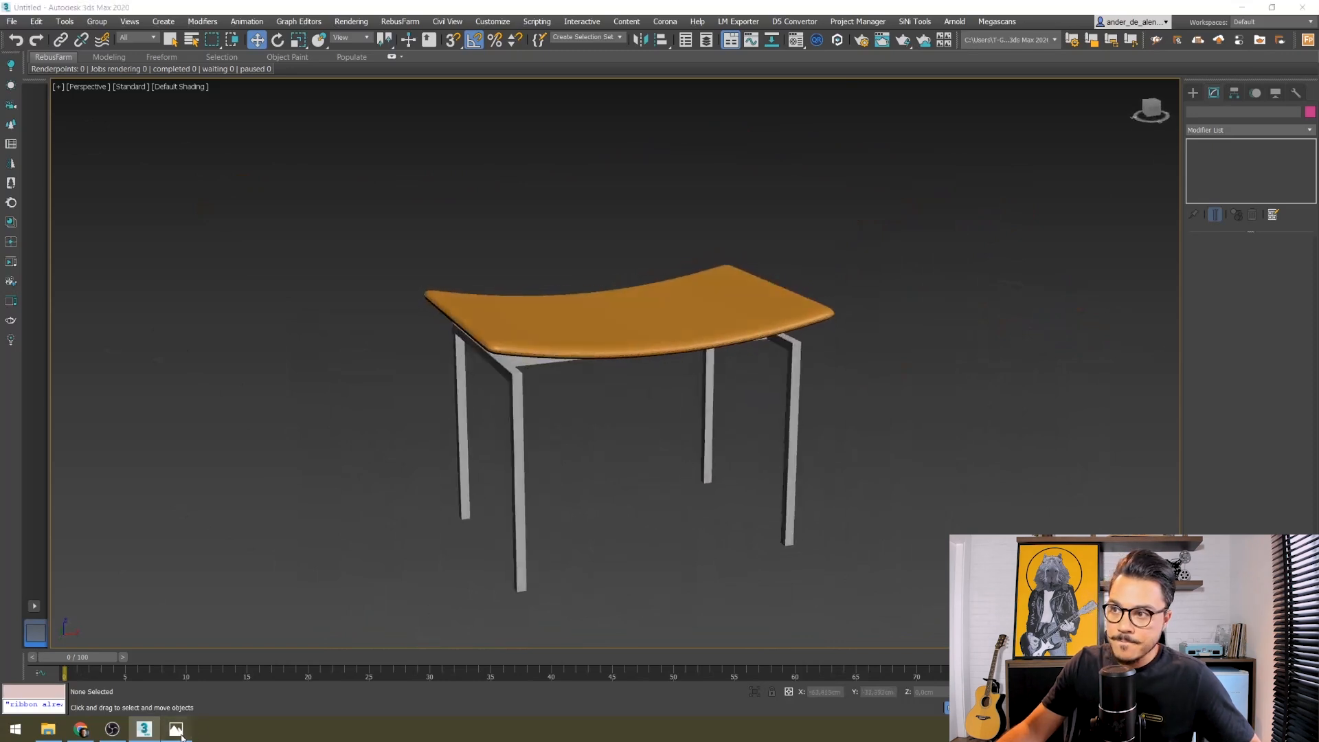
- Check the stool reference photo in Photos, return to 3ds Max and view the model with edged faces on and off
{"action": "left_click", "coordinate": [177, 729]}
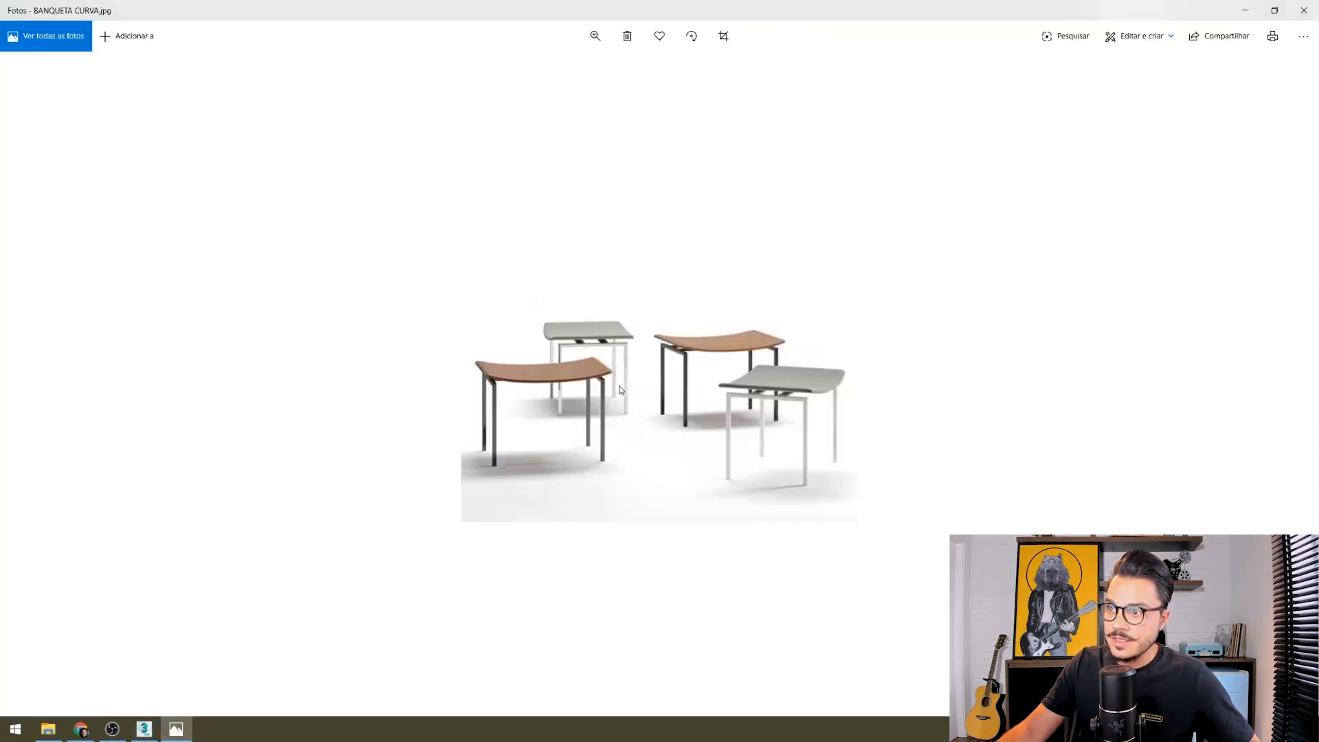
{"action": "left_click", "coordinate": [1253, 9]}
{"action": "middle_click_drag", "start_coordinate": [729, 398], "coordinate": [922, 389], "text": "alt"}
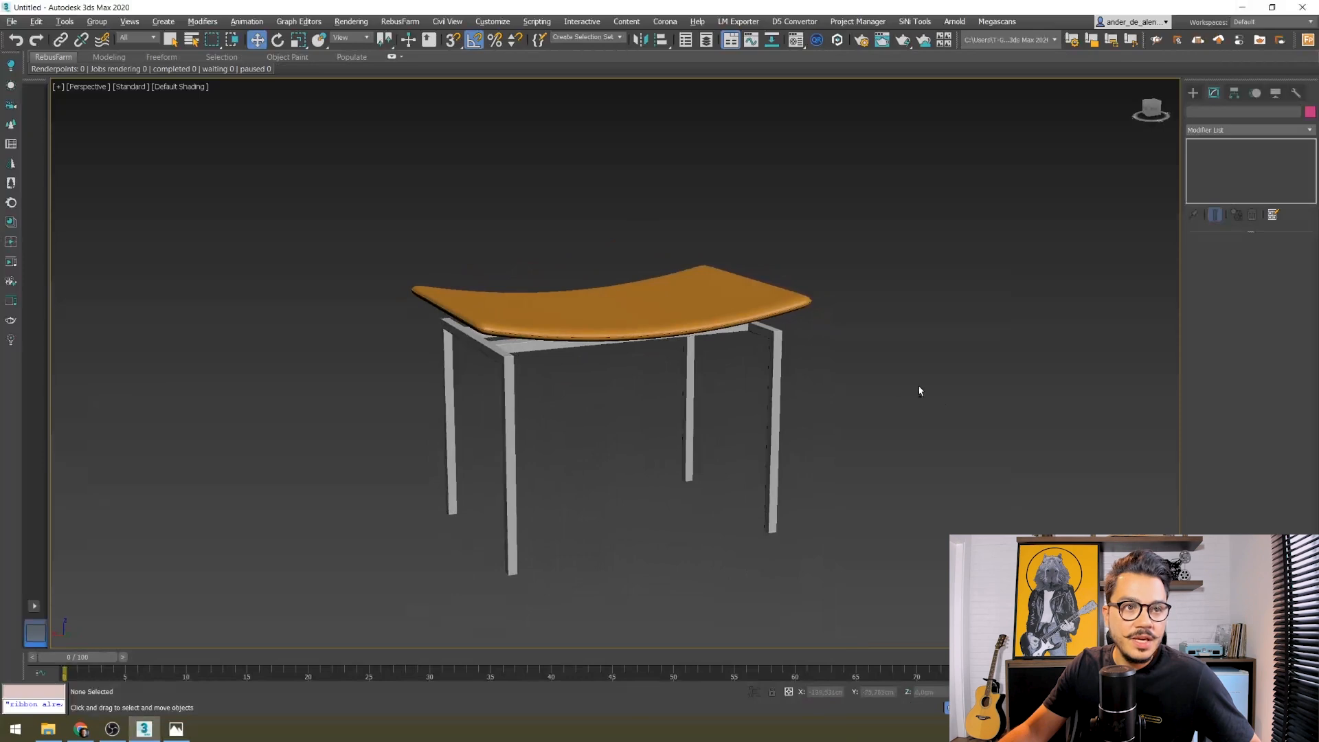
{"action": "key", "text": "F4"}
{"action": "key", "text": "F4"}
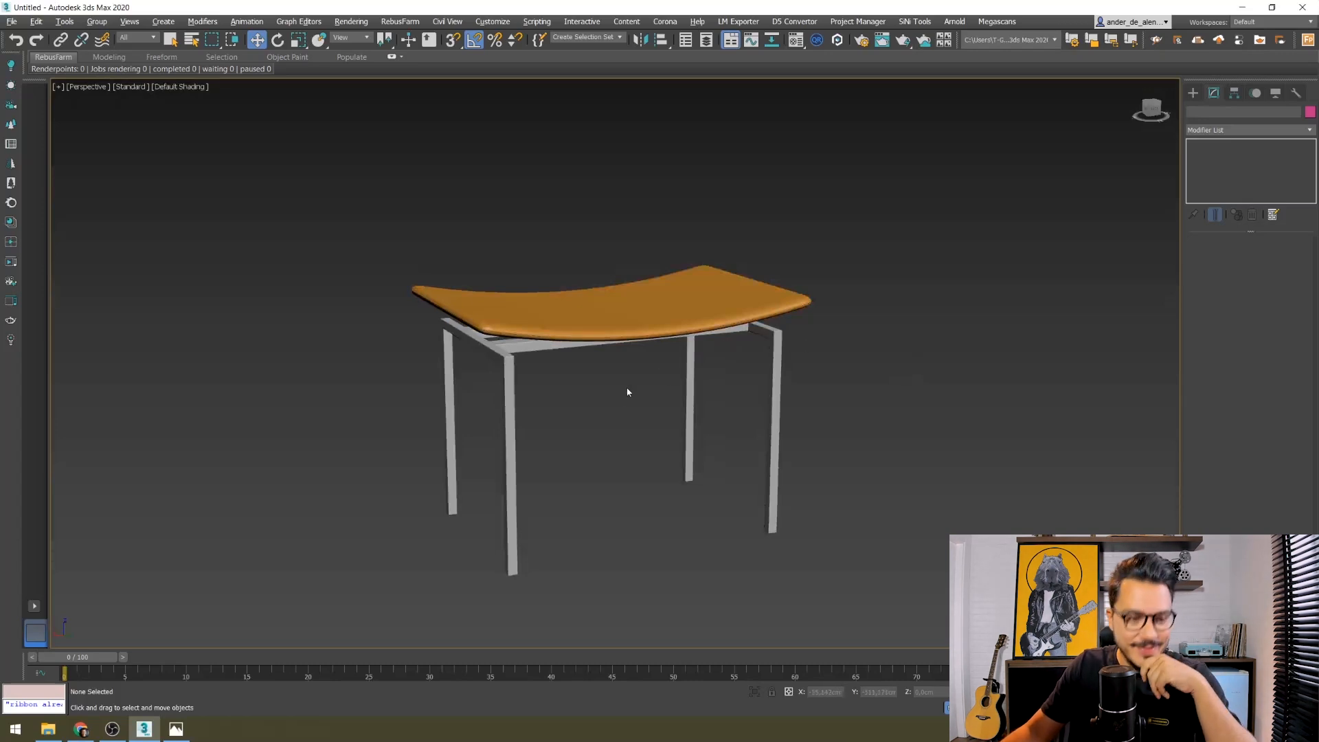
- Select the orange seat and apply a Noise modifier to it
{"action": "middle_click_drag", "start_coordinate": [545, 424], "coordinate": [547, 460], "text": "alt"}
{"action": "scroll", "coordinate": [736, 312], "scroll_direction": "up", "scroll_amount": 3}
{"action": "scroll", "coordinate": [864, 335], "scroll_direction": "down", "scroll_amount": 2}
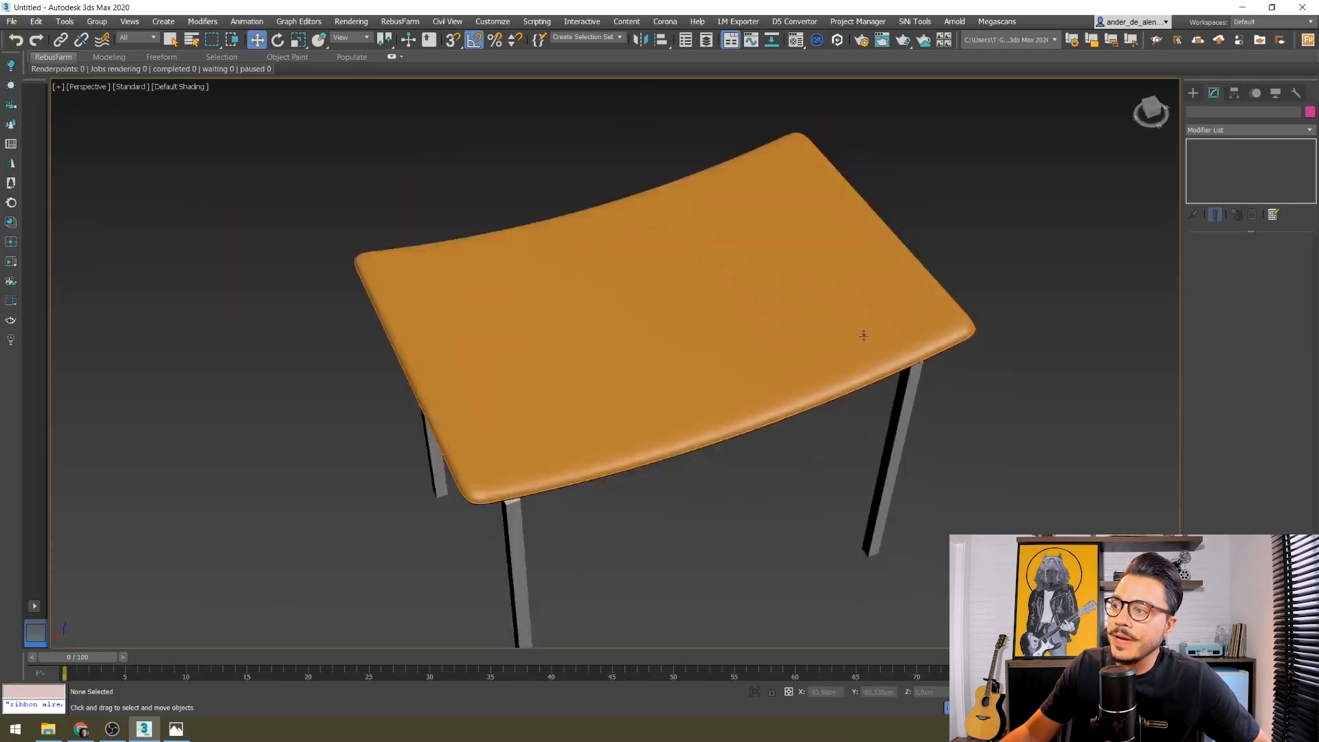
{"action": "scroll", "coordinate": [864, 335], "scroll_direction": "down", "scroll_amount": 3}
{"action": "middle_click_drag", "start_coordinate": [565, 307], "coordinate": [751, 341], "text": "alt"}
{"action": "scroll", "coordinate": [634, 359], "scroll_direction": "up", "scroll_amount": 3}
{"action": "left_click", "coordinate": [633, 360]}
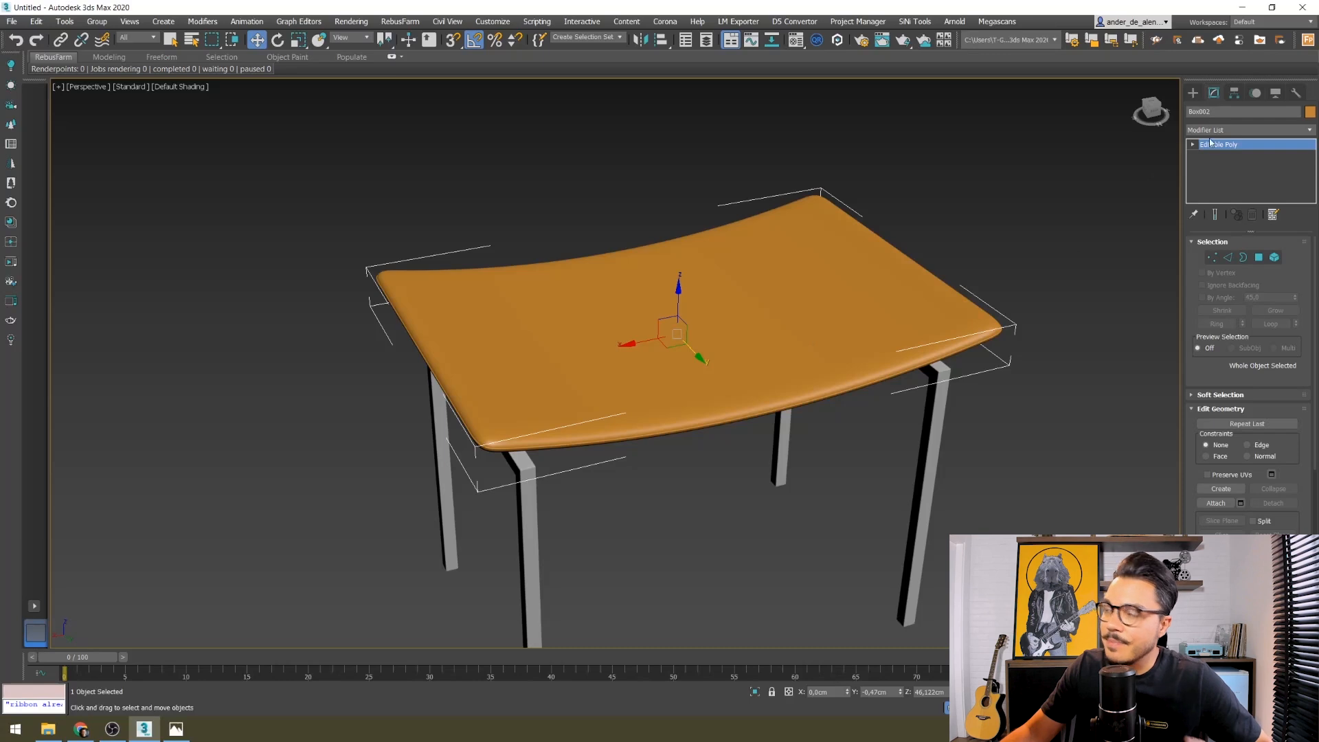
{"action": "left_click", "coordinate": [1252, 131]}
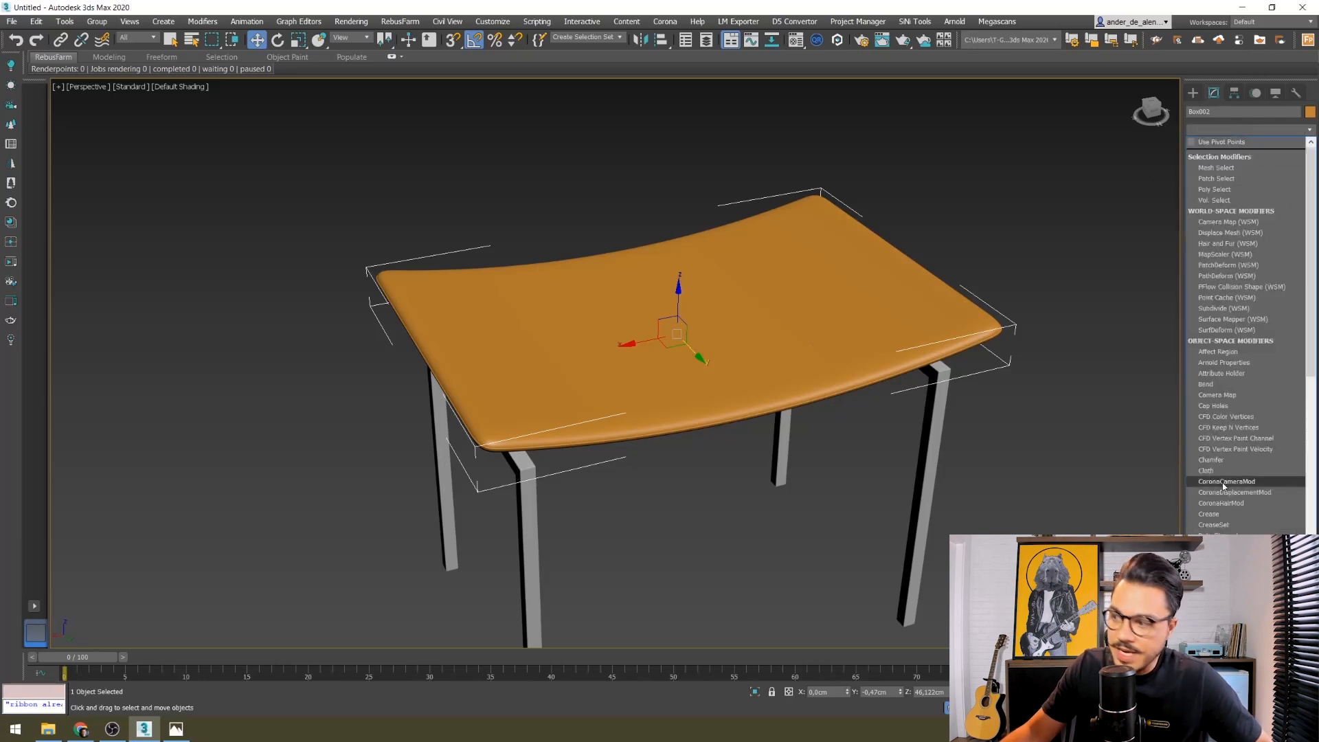
{"action": "scroll", "coordinate": [1217, 488], "scroll_direction": "down", "scroll_amount": 10}
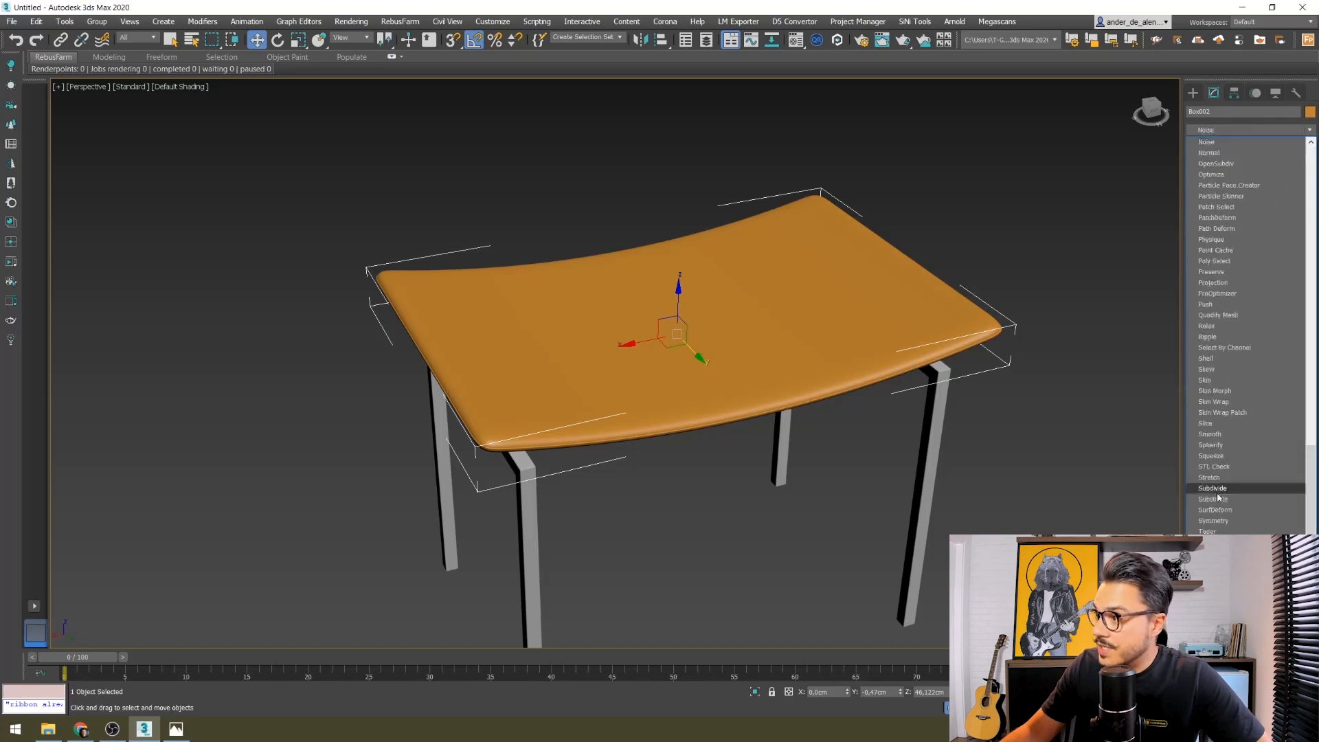
{"action": "left_click", "coordinate": [1226, 142]}
- Try Z noise strengths of 1 cm and 10 cm on the seat
{"action": "middle_click_drag", "start_coordinate": [761, 343], "coordinate": [733, 357]}
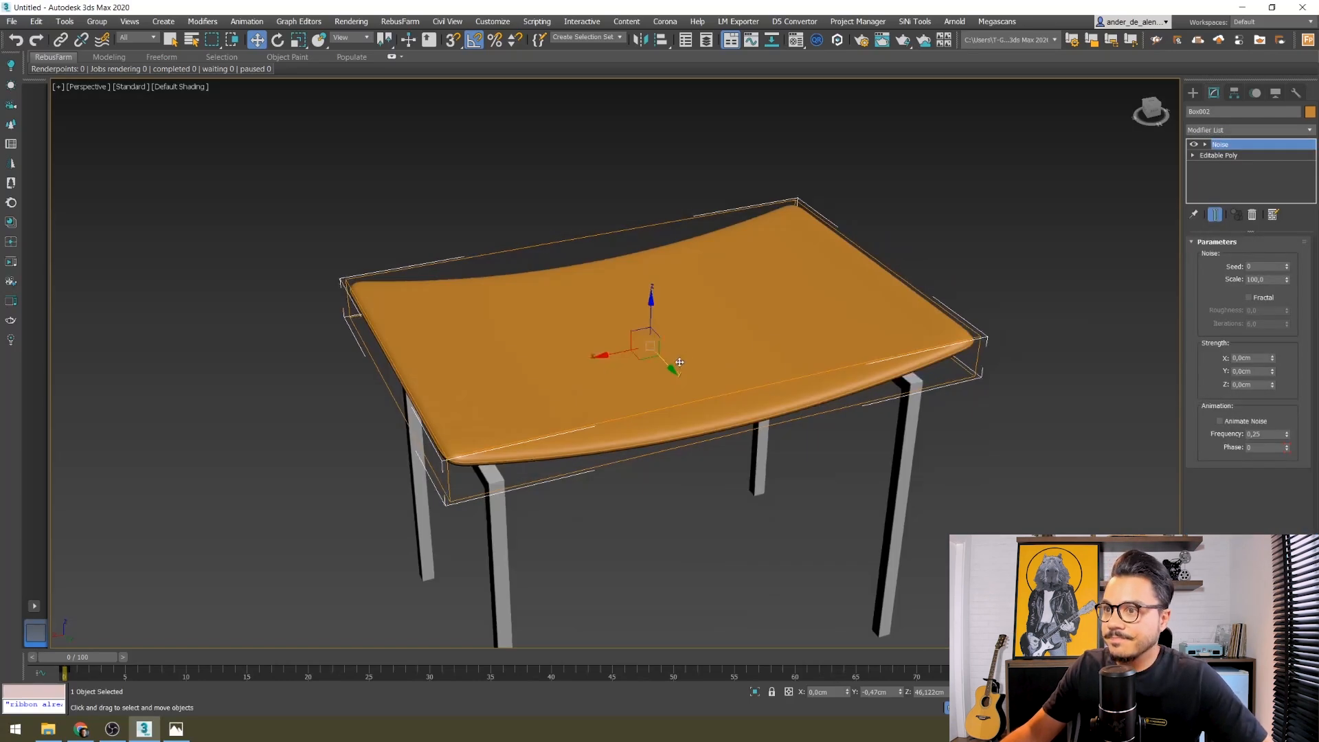
{"action": "middle_click_drag", "start_coordinate": [637, 366], "coordinate": [677, 374]}
{"action": "scroll", "coordinate": [678, 374], "scroll_direction": "up", "scroll_amount": 3}
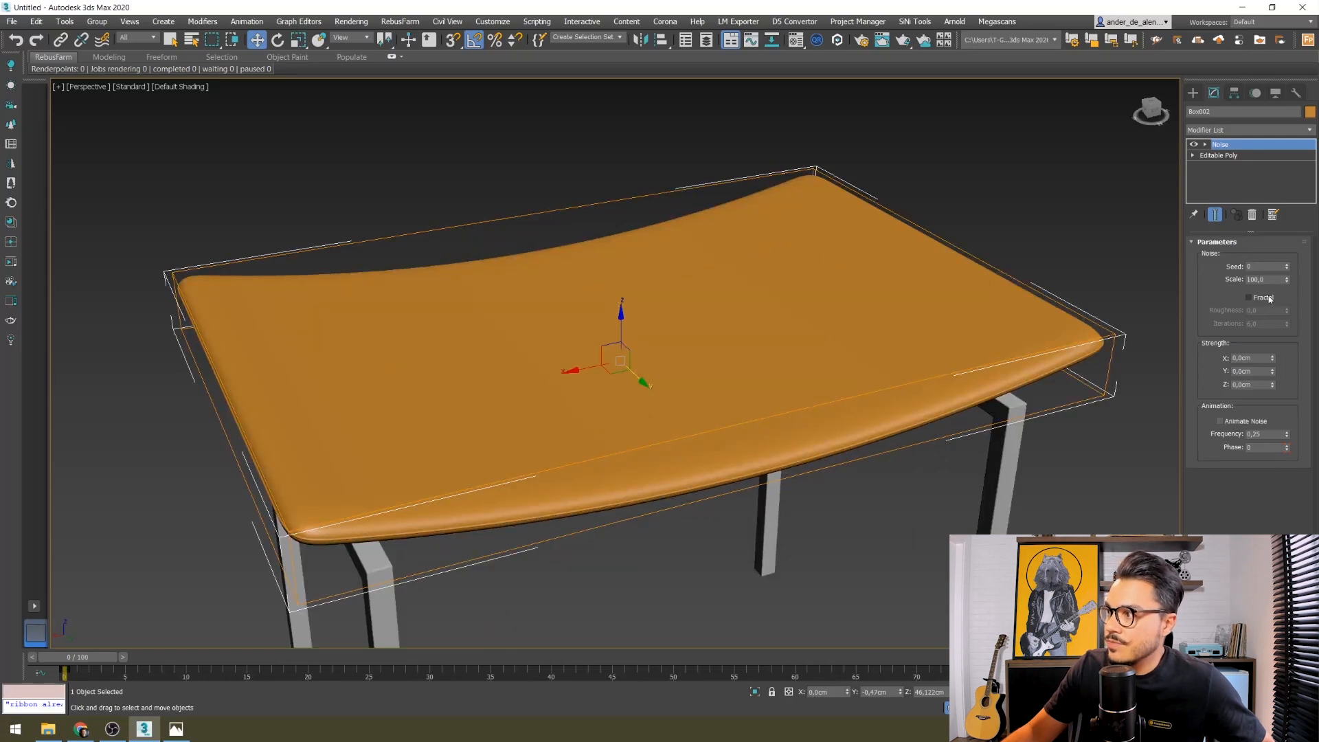
{"action": "left_click", "coordinate": [1251, 385]}
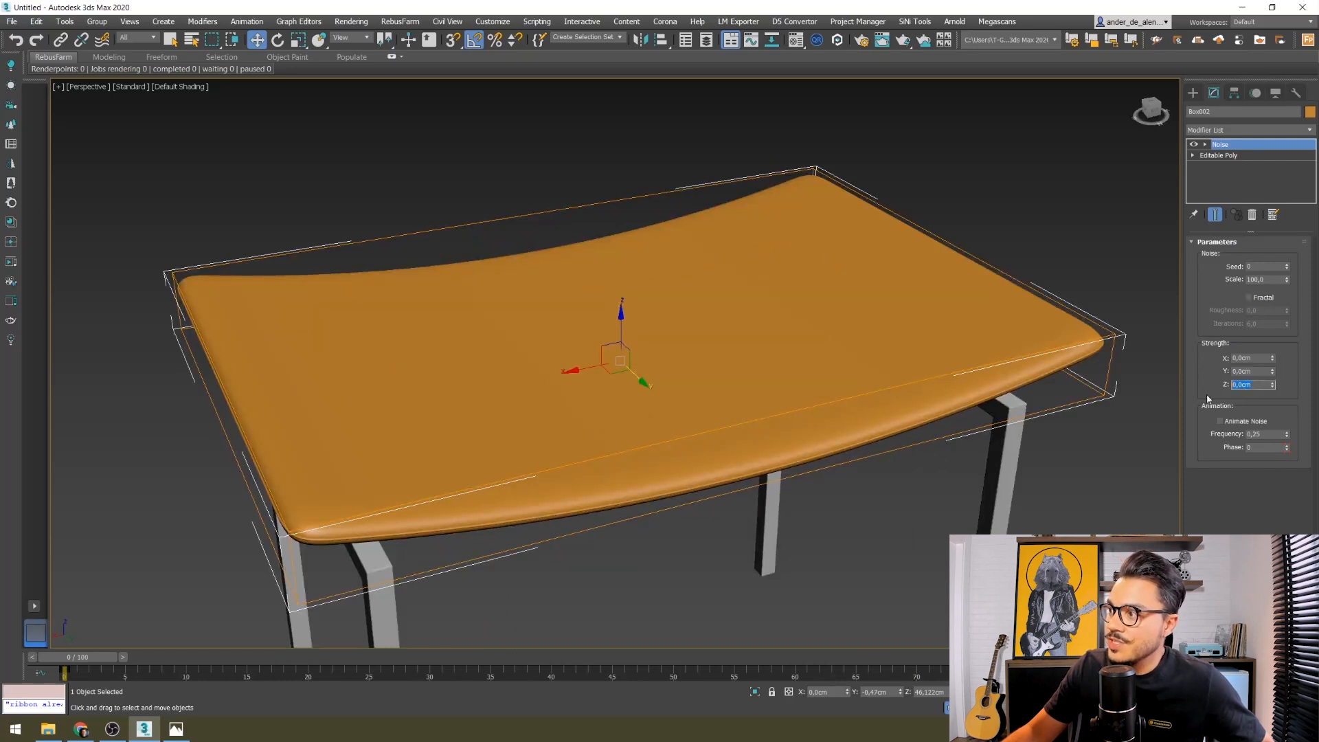
{"action": "type", "text": "1"}
{"action": "key", "text": "Return"}
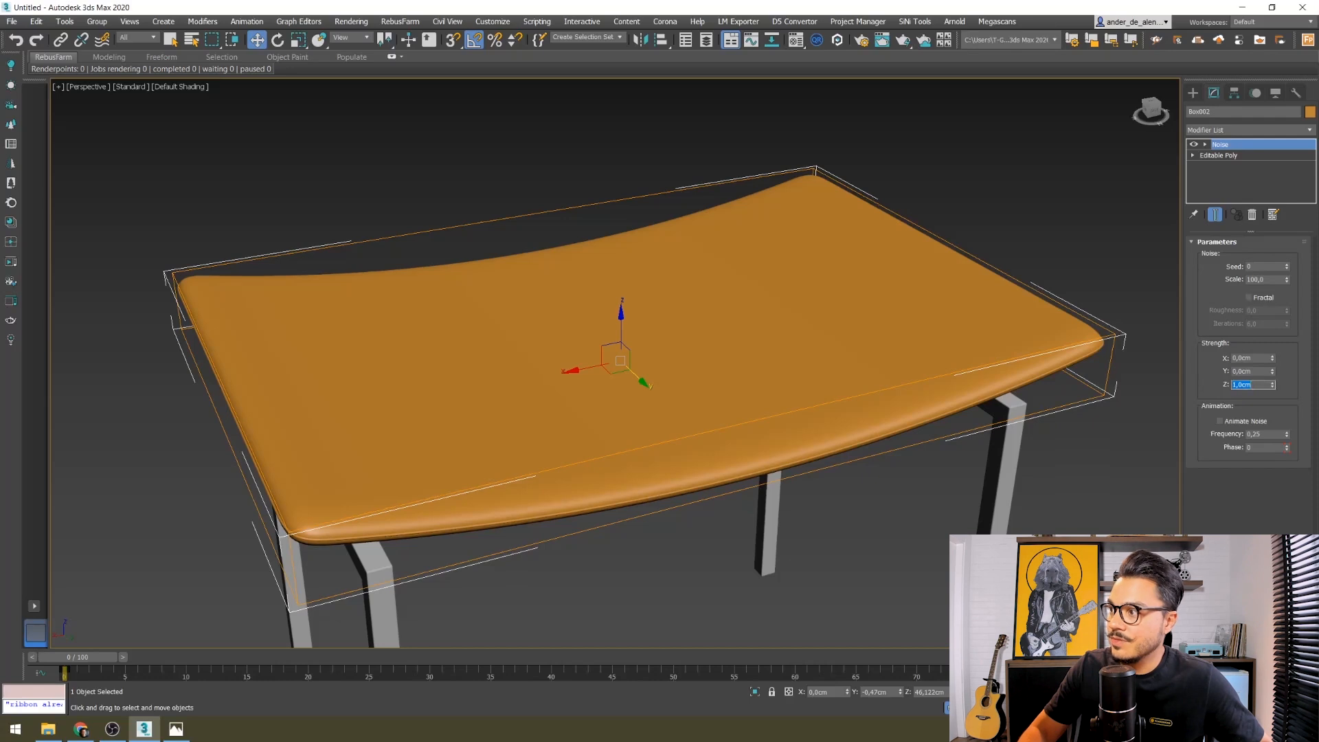
{"action": "type", "text": "10"}
{"action": "key", "text": "Return"}
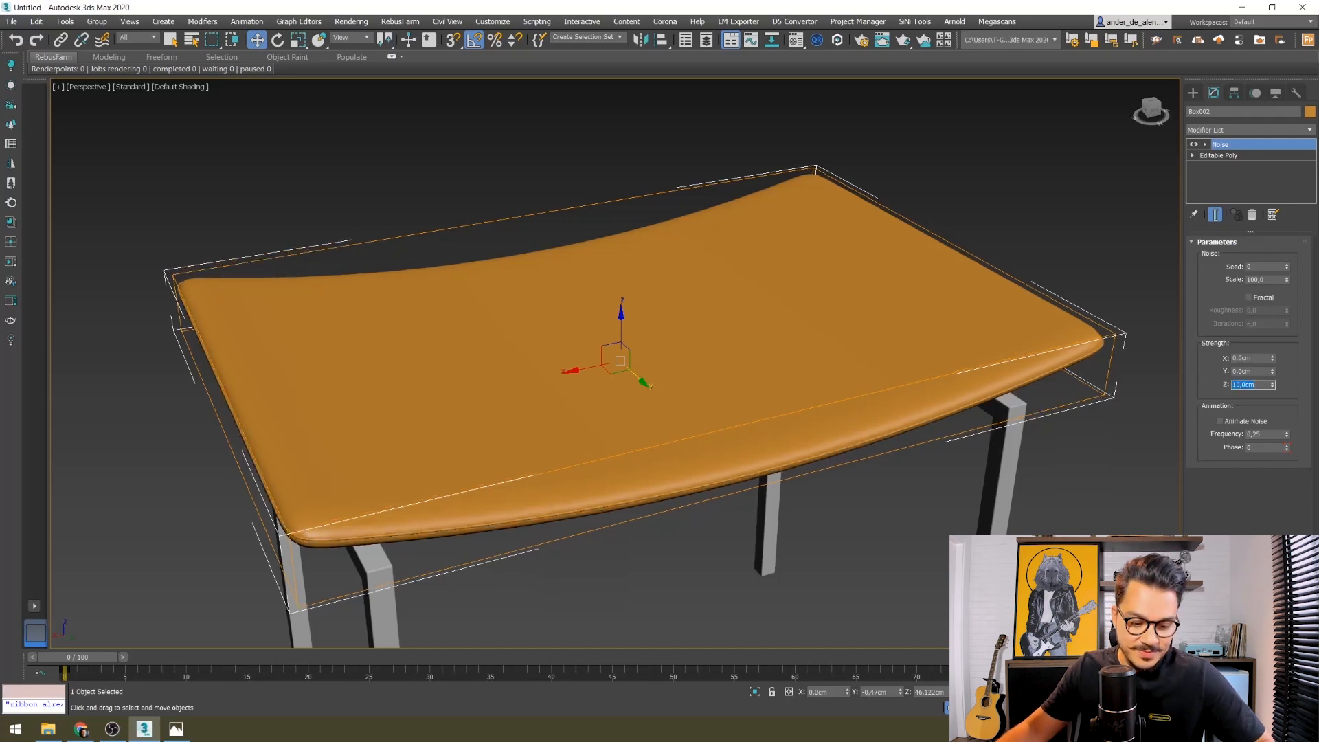
- Return the seat's Z noise strength to 1 cm and try noise scales of 10 and 1
{"action": "scroll", "coordinate": [797, 402], "scroll_direction": "down", "scroll_amount": 3}
{"action": "scroll", "coordinate": [804, 340], "scroll_direction": "up", "scroll_amount": 4}
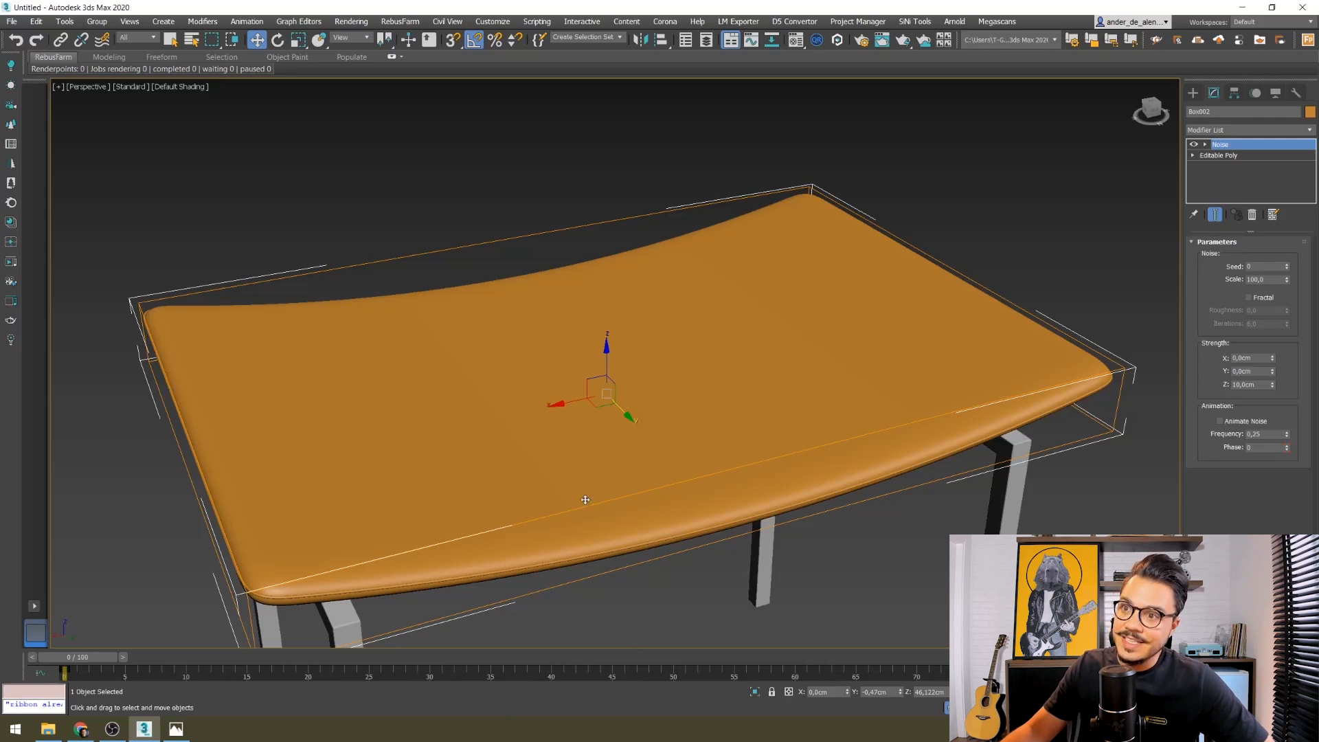
{"action": "double_click", "coordinate": [1263, 384]}
{"action": "type", "text": "1"}
{"action": "key", "text": "Return"}
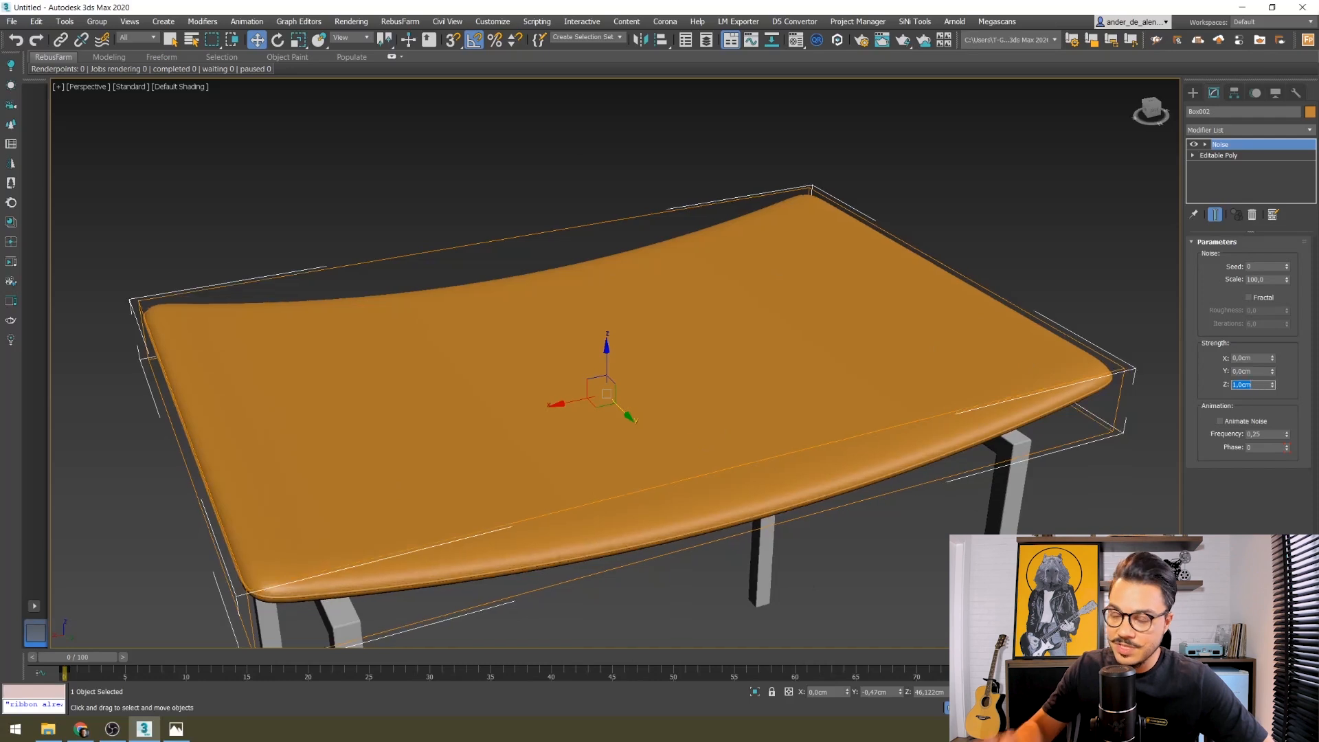
{"action": "double_click", "coordinate": [1255, 279]}
{"action": "type", "text": "10"}
{"action": "key", "text": "Return"}
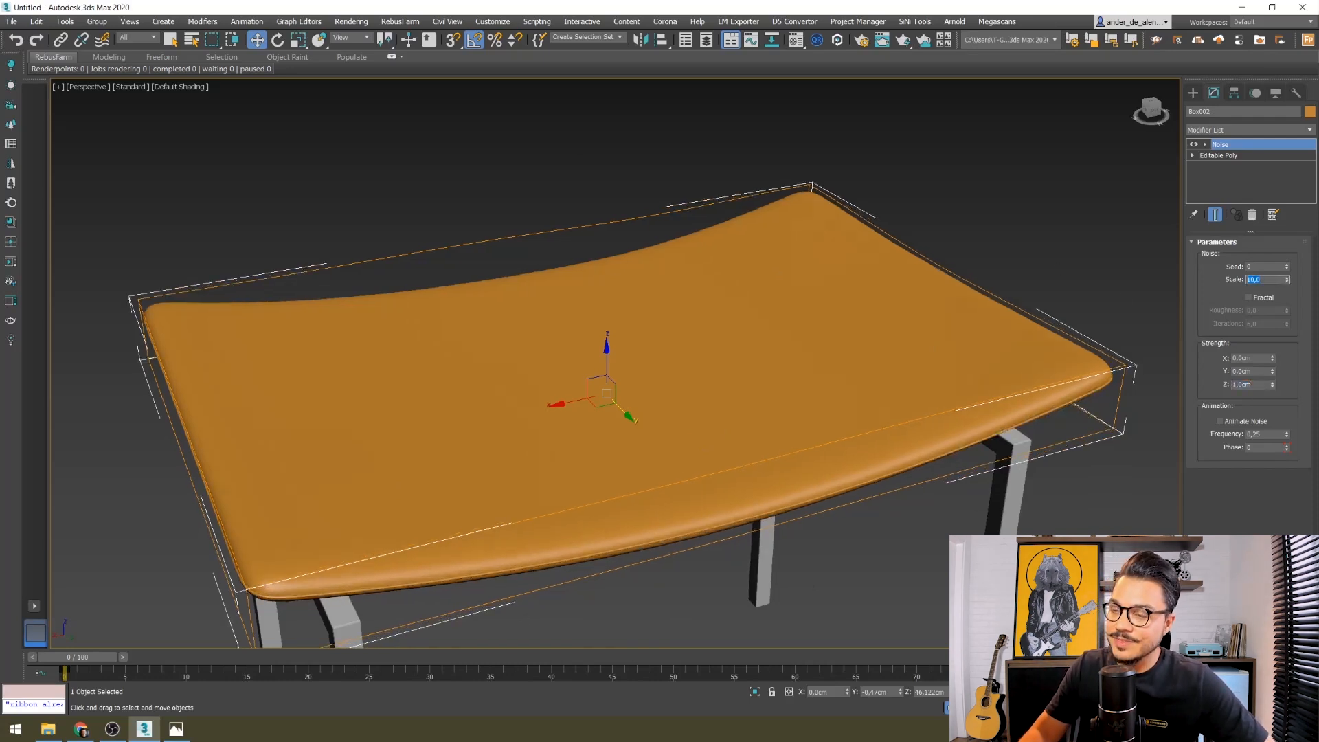
{"action": "type", "text": "1"}
{"action": "key", "text": "Return"}
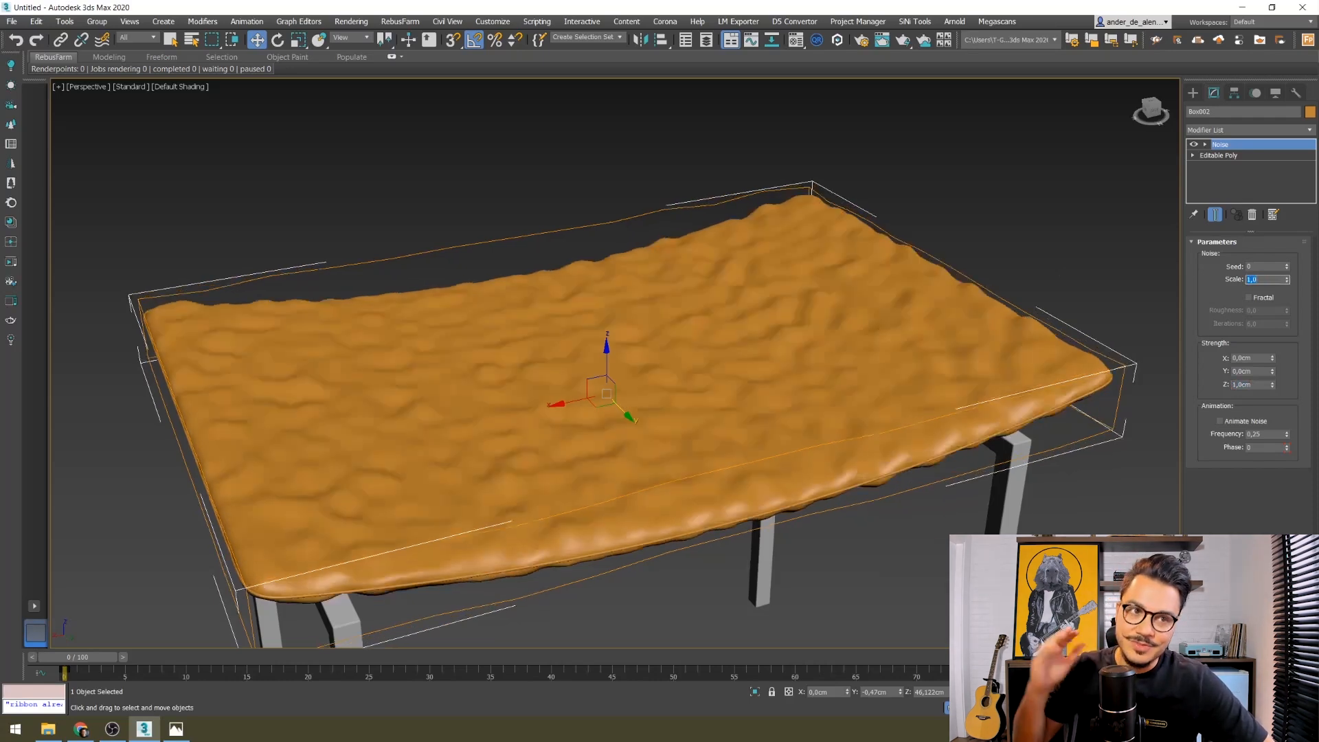
- Set the seat's Z noise strength to 0,2 cm, trying 0,1 cm for comparison
{"action": "left_click", "coordinate": [1260, 384]}
{"action": "type", "text": "0,2"}
{"action": "key", "text": "Return"}
{"action": "type", "text": "0,1"}
{"action": "key", "text": "Return"}
{"action": "type", "text": "0,2"}
{"action": "key", "text": "Return"}
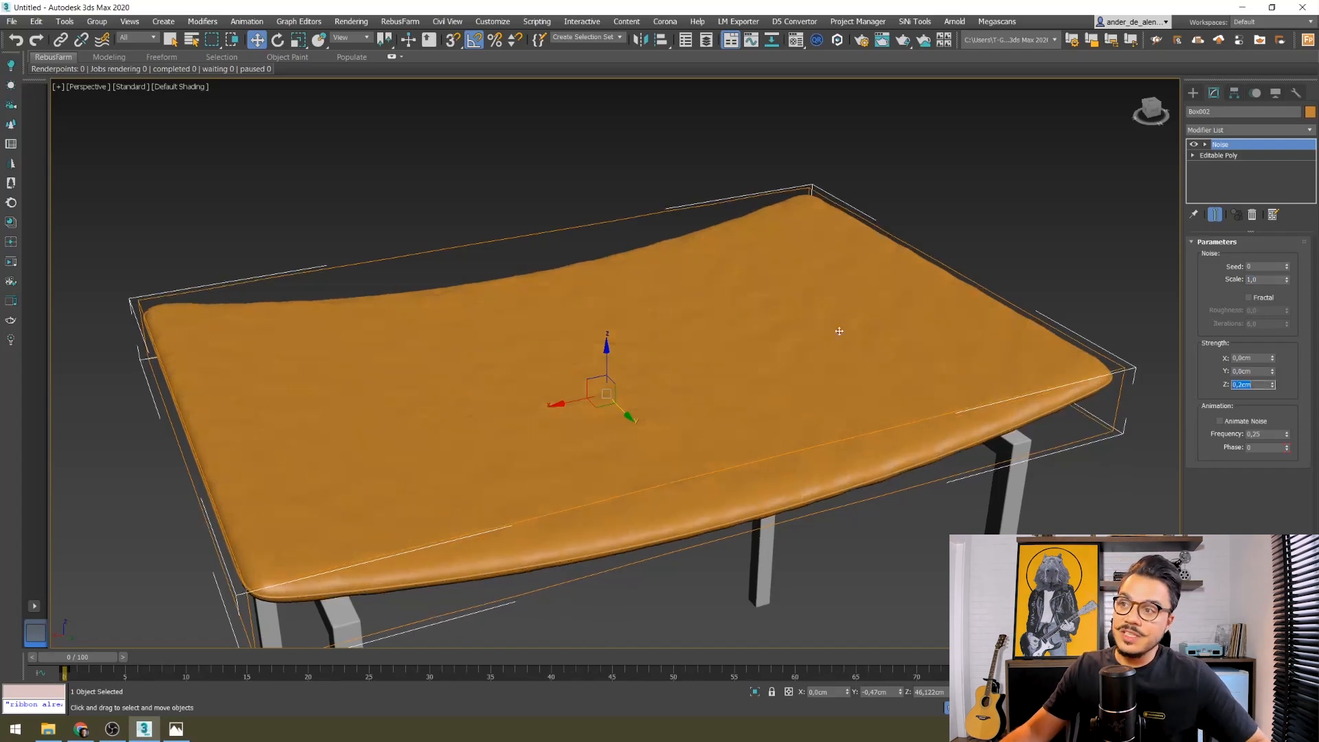
- Try noise scales of 10 and 5 on the seat
{"action": "left_click", "coordinate": [1271, 280]}
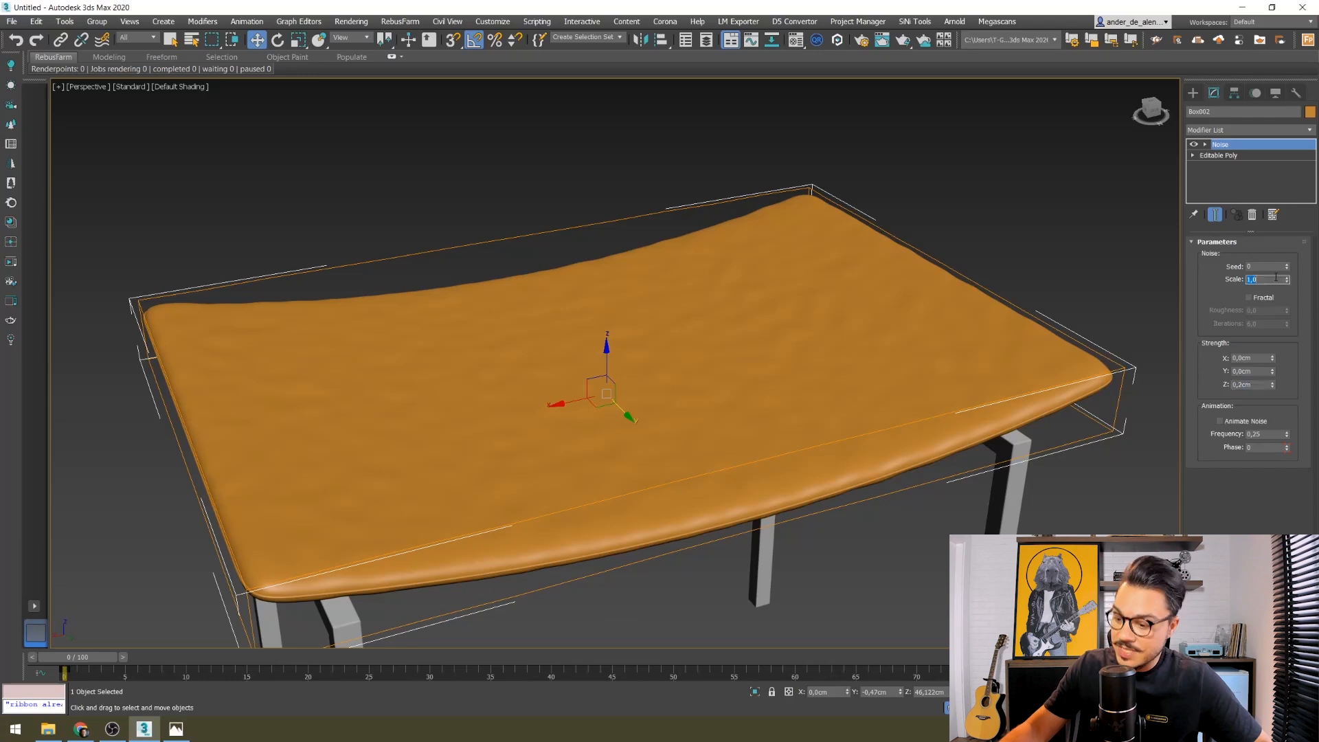
{"action": "type", "text": "10"}
{"action": "key", "text": "Return"}
{"action": "type", "text": "5"}
{"action": "key", "text": "Return"}
- Examine the seat's surface in wireframe, with edged faces and plainly shaded
{"action": "mouse_move", "coordinate": [893, 413]}
{"action": "middle_mouse_down", "text": "alt"}
{"action": "mouse_move", "coordinate": [865, 401]}
{"action": "mouse_move", "coordinate": [890, 409]}
{"action": "middle_mouse_up", "text": "alt"}
{"action": "key", "text": "F3"}
{"action": "key", "text": "F3"}
{"action": "key", "text": "F4"}
{"action": "mouse_move", "coordinate": [740, 396]}
{"action": "middle_mouse_down", "text": "alt"}
{"action": "mouse_move", "coordinate": [737, 410]}
{"action": "mouse_move", "coordinate": [645, 447]}
{"action": "mouse_move", "coordinate": [665, 434]}
{"action": "middle_mouse_up", "text": "alt"}
{"action": "key", "text": "F4"}
{"action": "scroll", "coordinate": [705, 419], "scroll_direction": "up", "scroll_amount": 2}
{"action": "scroll", "coordinate": [807, 406], "scroll_direction": "down", "scroll_amount": 4}
- Try a noise scale of 3 on the seat, then set the scale to 2
{"action": "left_click", "coordinate": [1265, 279]}
{"action": "type", "text": "3"}
{"action": "key", "text": "Return"}
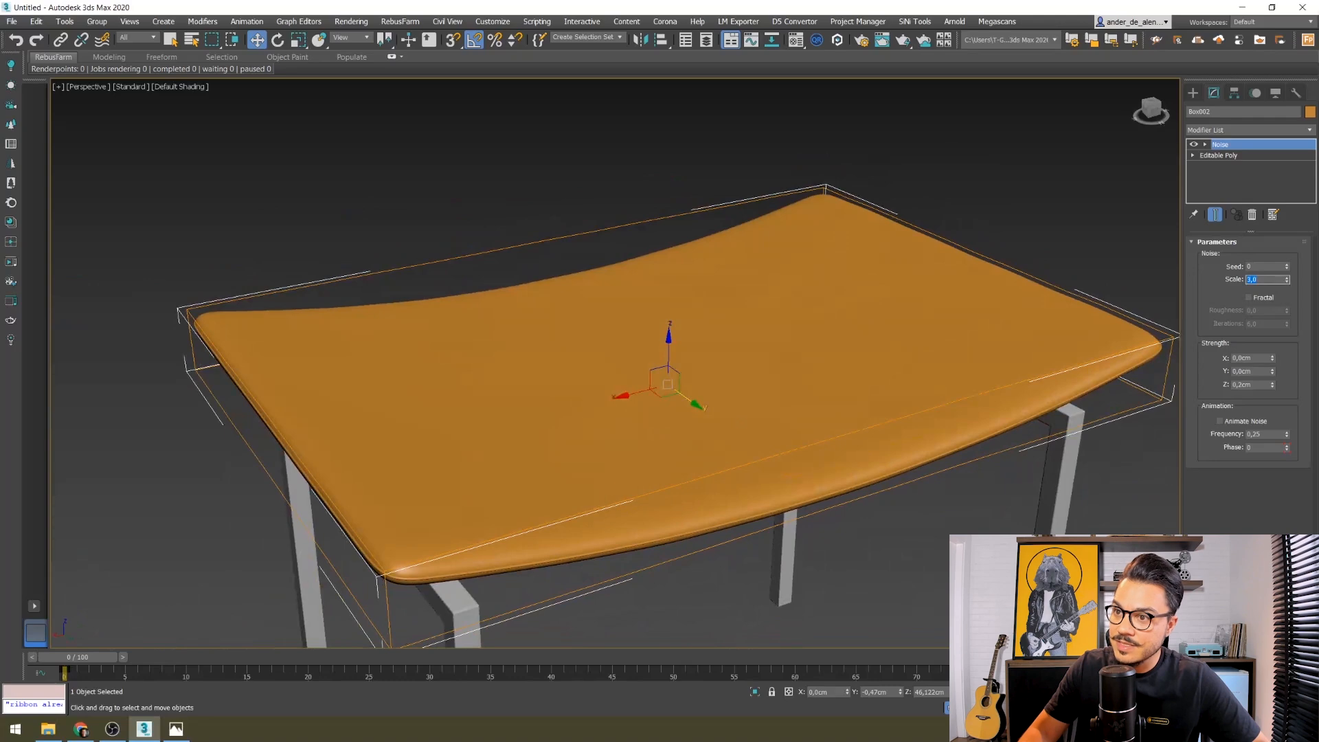
{"action": "middle_click_drag", "start_coordinate": [870, 347], "coordinate": [796, 332], "text": "alt"}
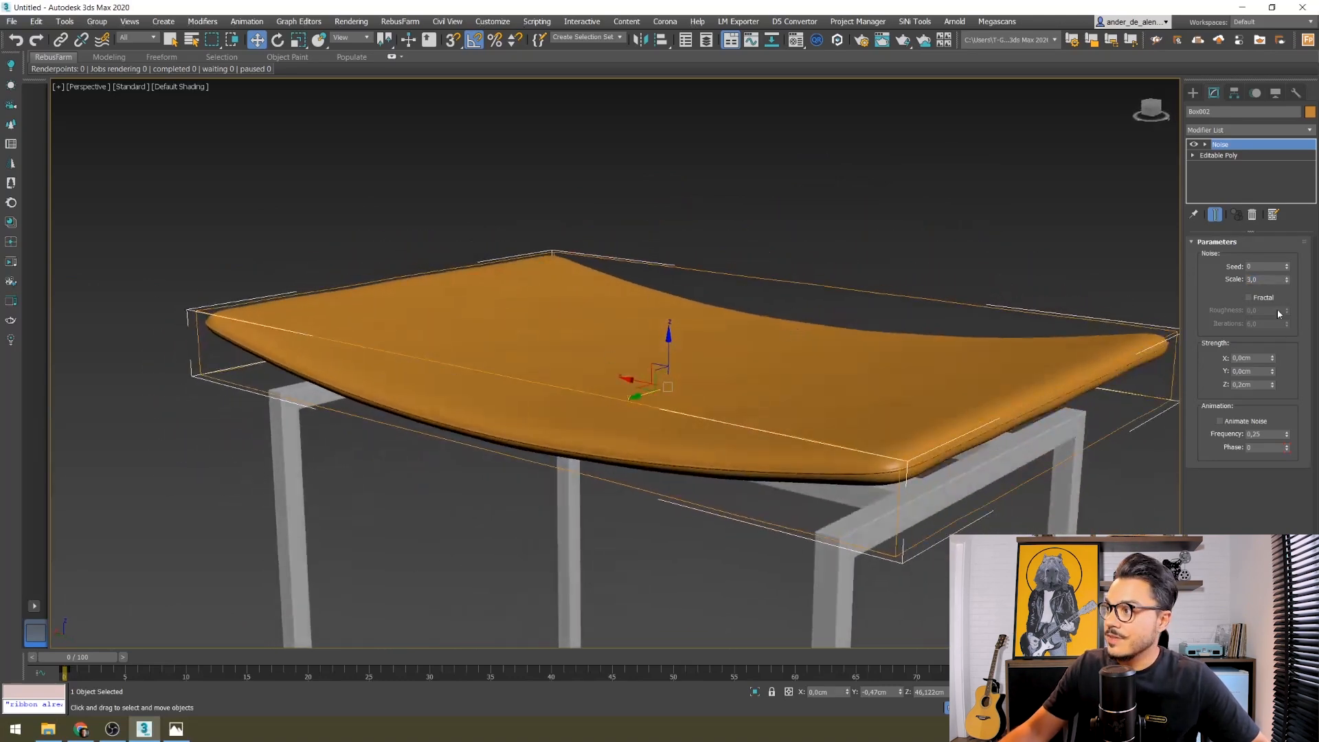
{"action": "double_click", "coordinate": [1275, 279]}
{"action": "type", "text": "2"}
{"action": "key", "text": "Return"}
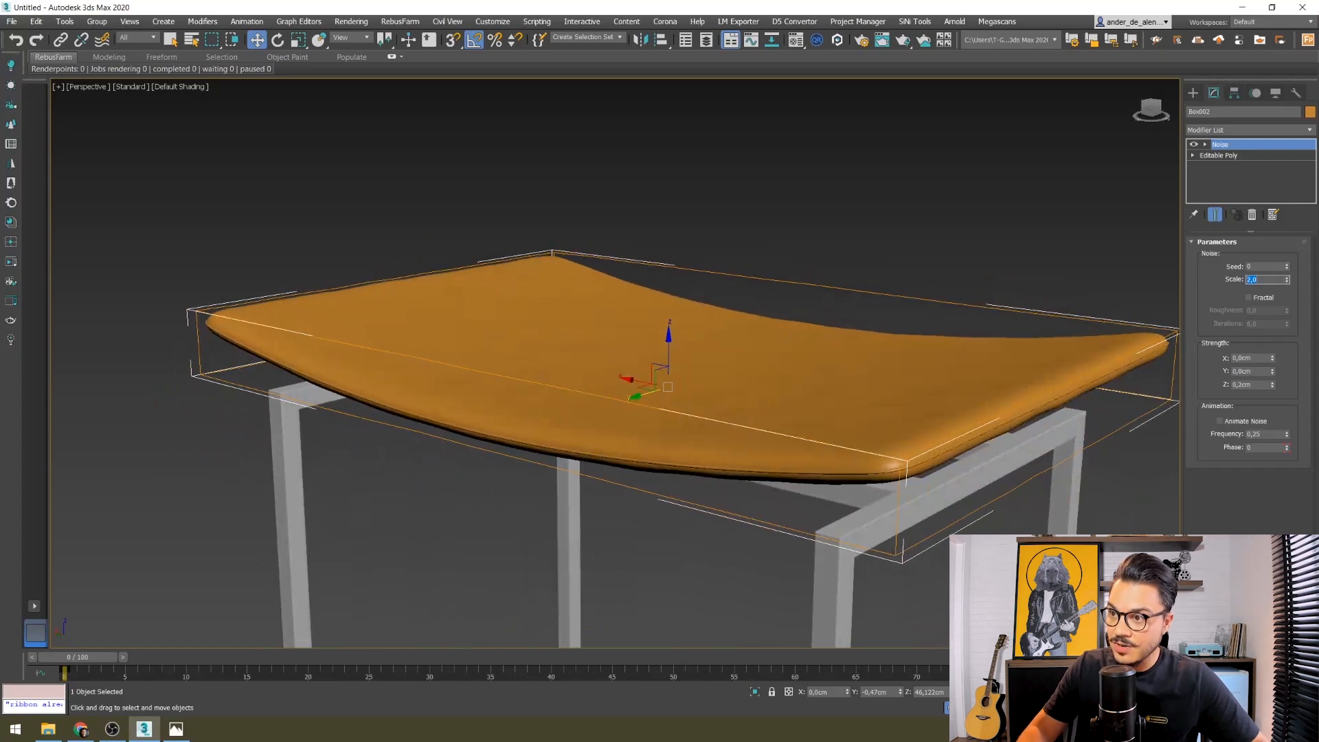
- Examine the seat's surface and edges for the noise unevenness from several angles and distances
{"action": "middle_click_drag", "start_coordinate": [610, 474], "coordinate": [643, 379], "text": "alt"}
{"action": "middle_click_drag", "start_coordinate": [438, 246], "coordinate": [481, 295], "text": "alt"}
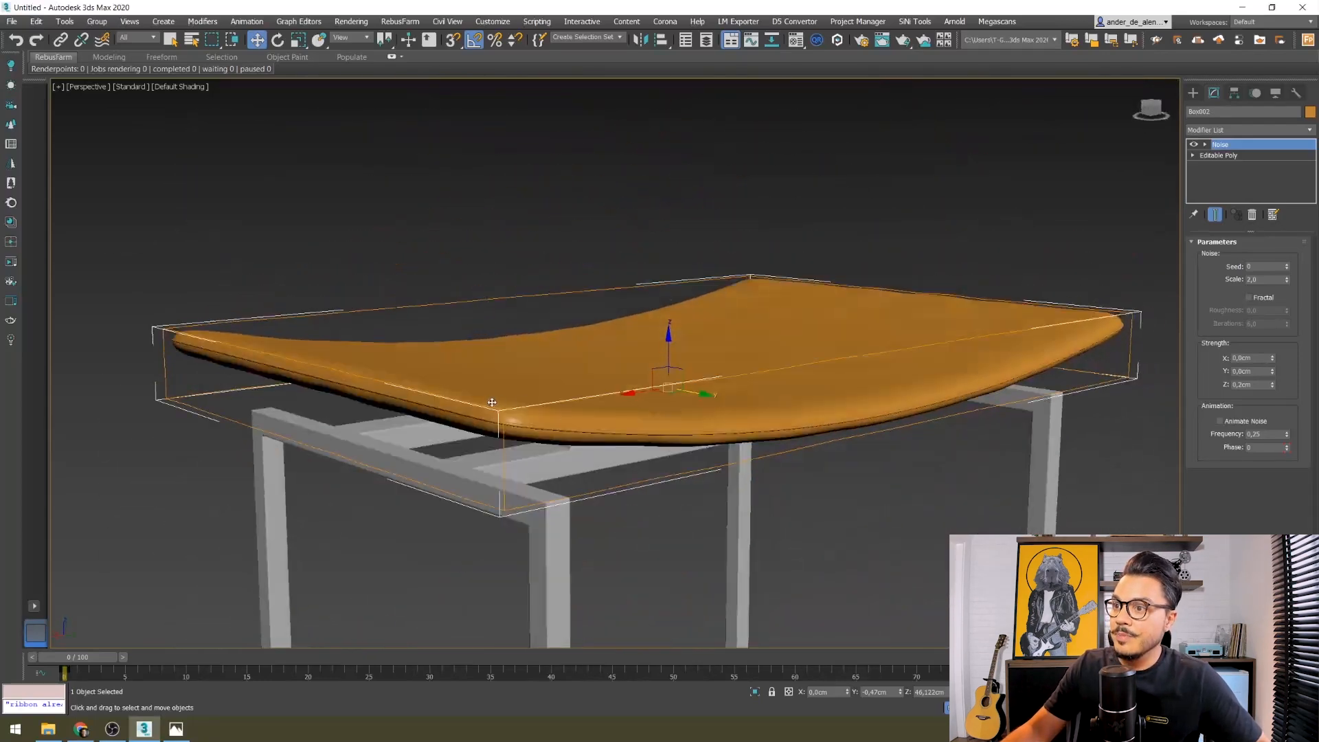
{"action": "scroll", "coordinate": [595, 438], "scroll_direction": "down", "scroll_amount": 3}
{"action": "middle_click_drag", "start_coordinate": [595, 437], "coordinate": [550, 402], "text": "alt"}
{"action": "scroll", "coordinate": [543, 397], "scroll_direction": "up", "scroll_amount": 5}
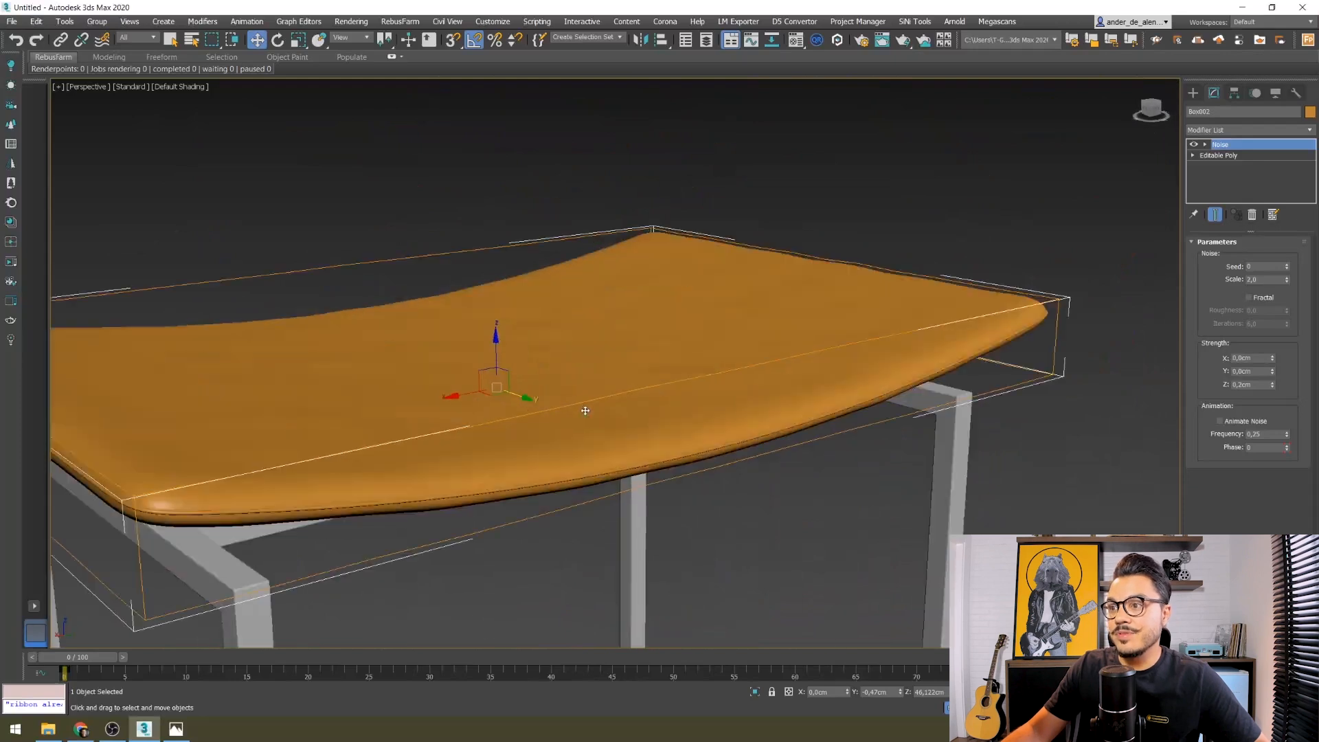
{"action": "scroll", "coordinate": [625, 397], "scroll_direction": "down", "scroll_amount": 4}
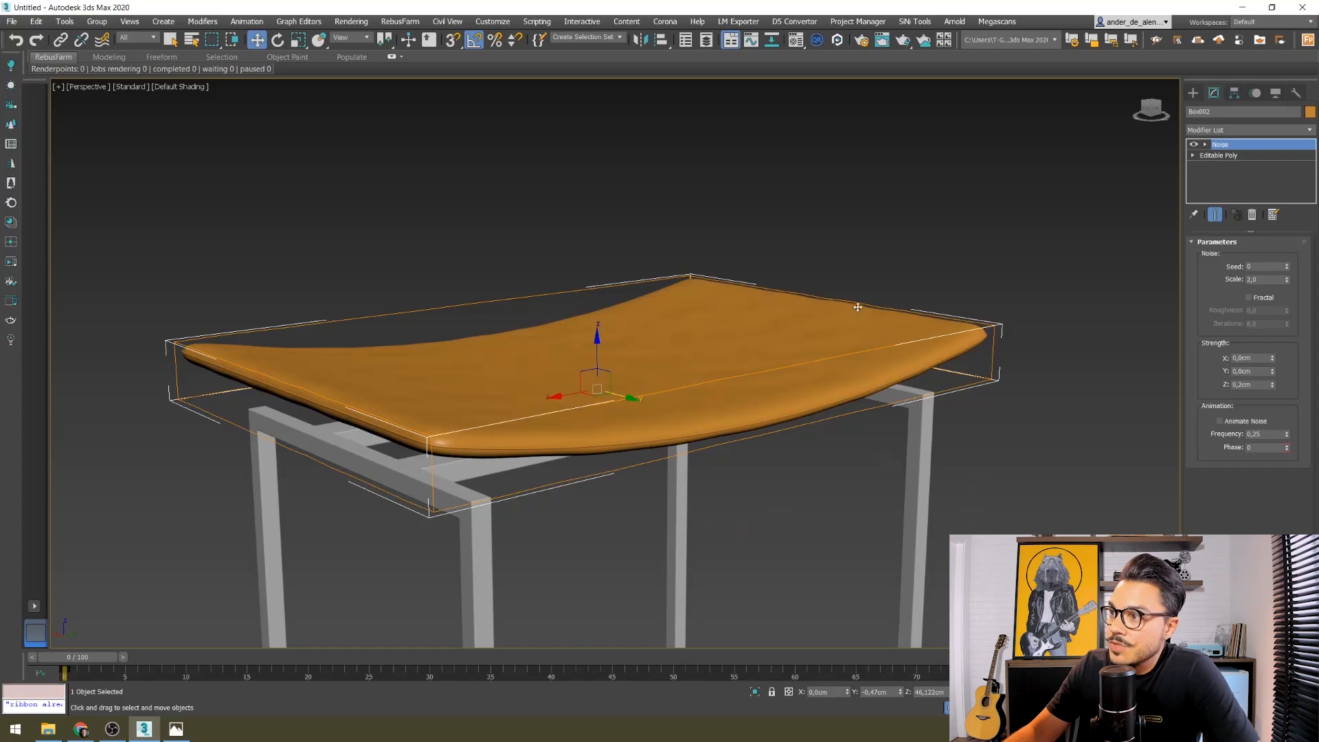
{"action": "scroll", "coordinate": [853, 312], "scroll_direction": "up", "scroll_amount": 5}
{"action": "scroll", "coordinate": [950, 308], "scroll_direction": "down", "scroll_amount": 5}
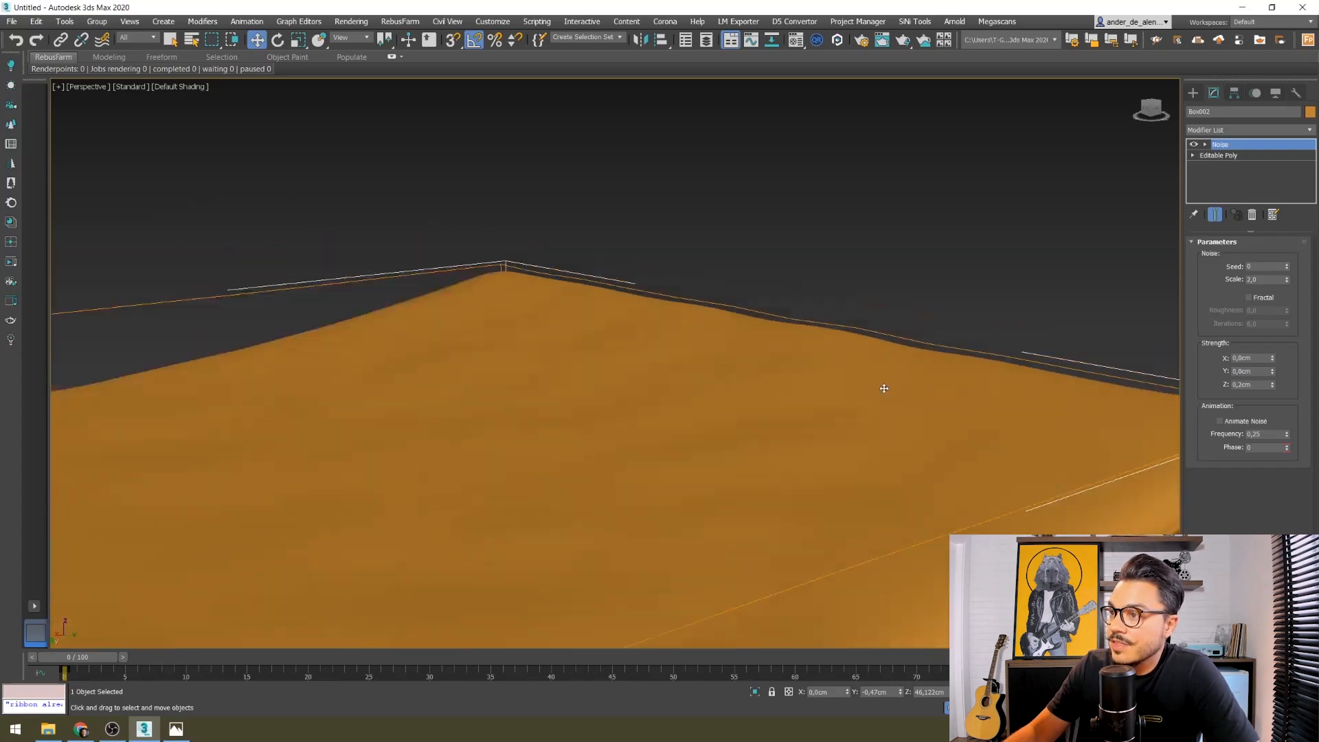
{"action": "scroll", "coordinate": [751, 378], "scroll_direction": "up", "scroll_amount": 2}
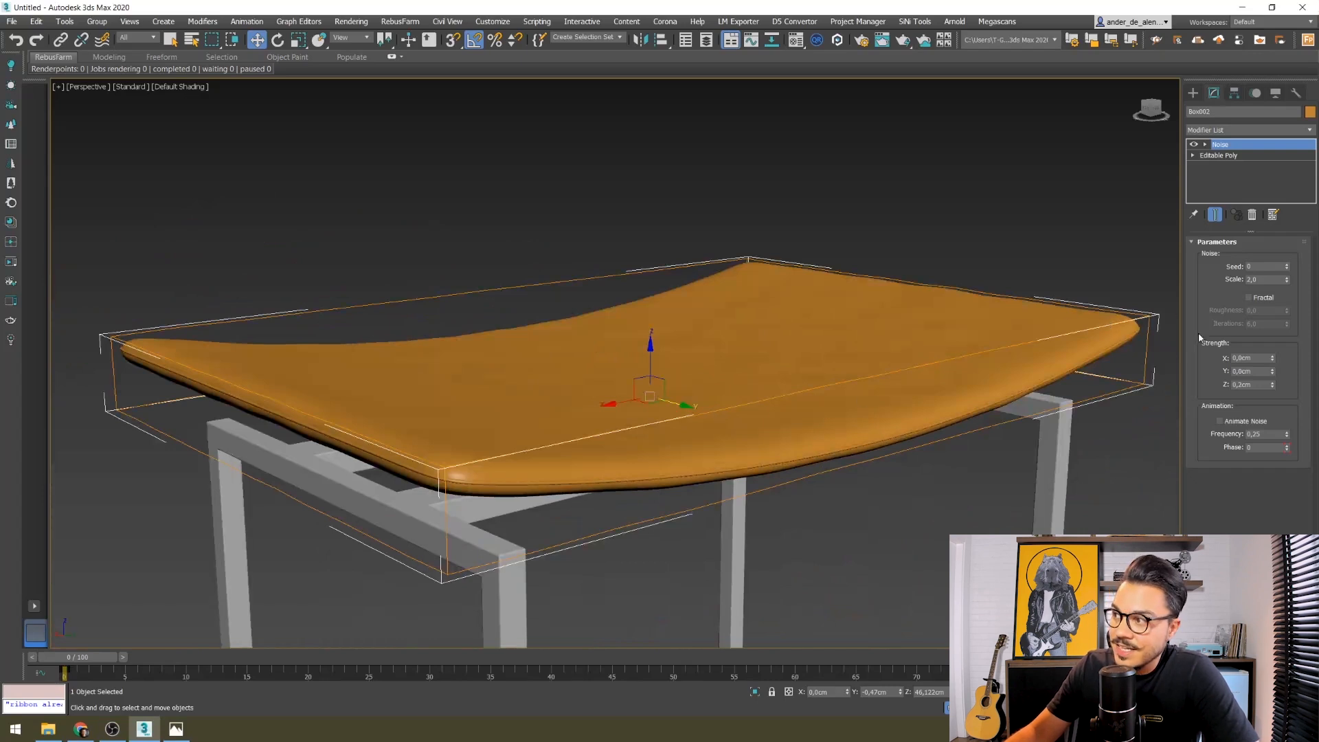
- Enable the Fractal option of the seat's Noise modifier and inspect the surface up close
{"action": "left_click", "coordinate": [1250, 297]}
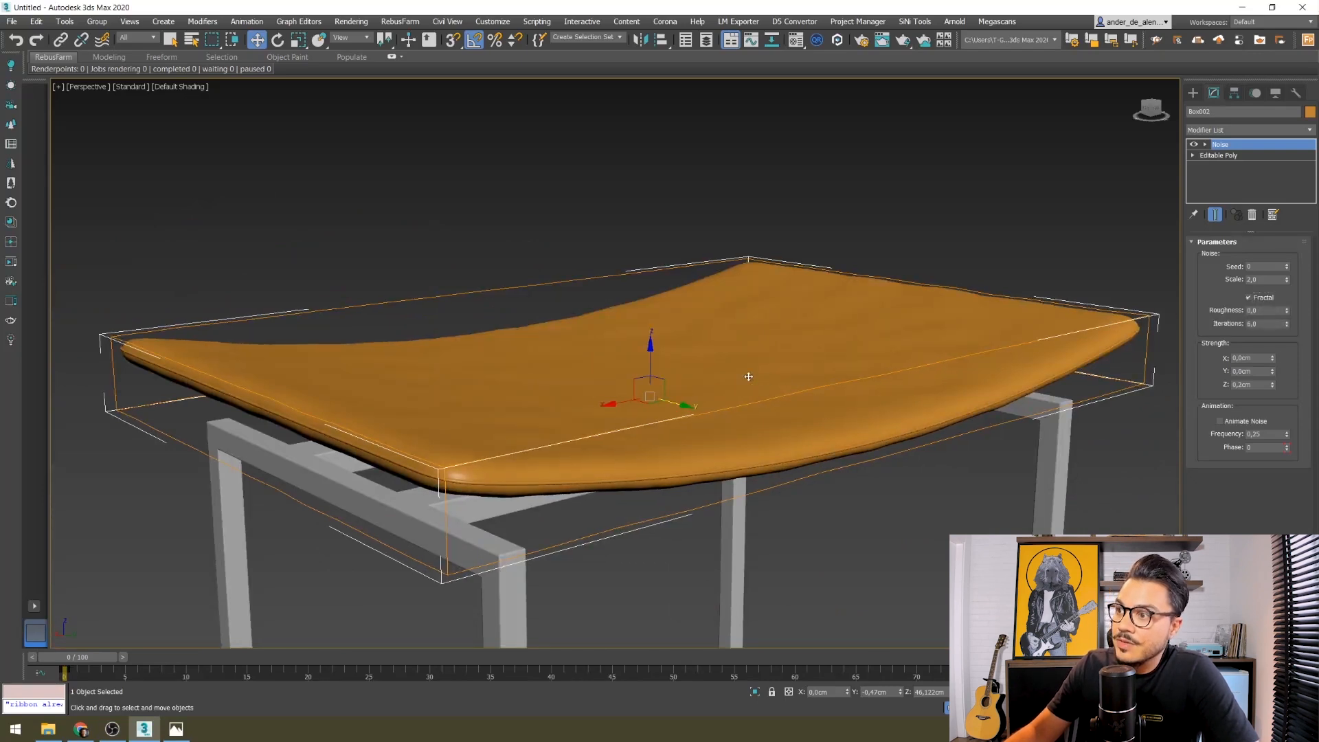
{"action": "scroll", "coordinate": [709, 398], "scroll_direction": "up", "scroll_amount": 5}
{"action": "scroll", "coordinate": [716, 399], "scroll_direction": "down", "scroll_amount": 2}
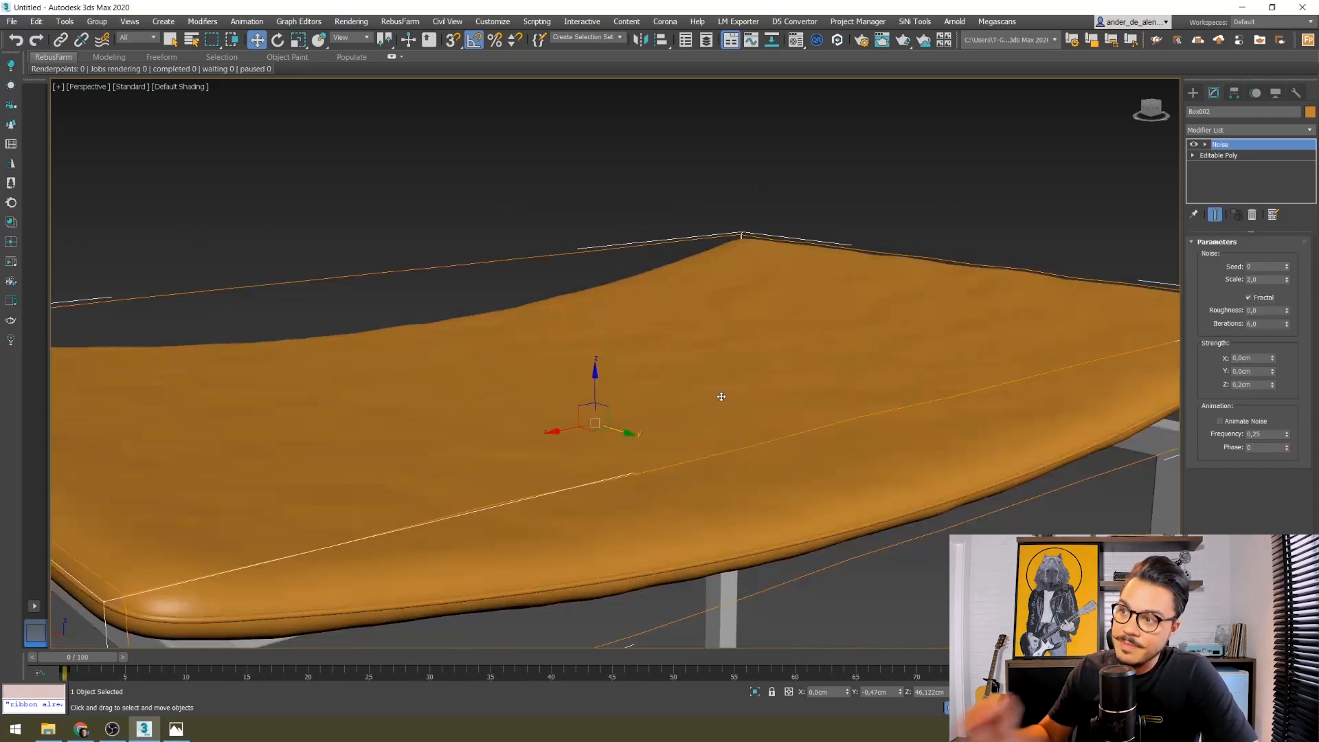
{"action": "middle_click_drag", "start_coordinate": [780, 393], "coordinate": [781, 390]}
{"action": "scroll", "coordinate": [782, 390], "scroll_direction": "down", "scroll_amount": 3}
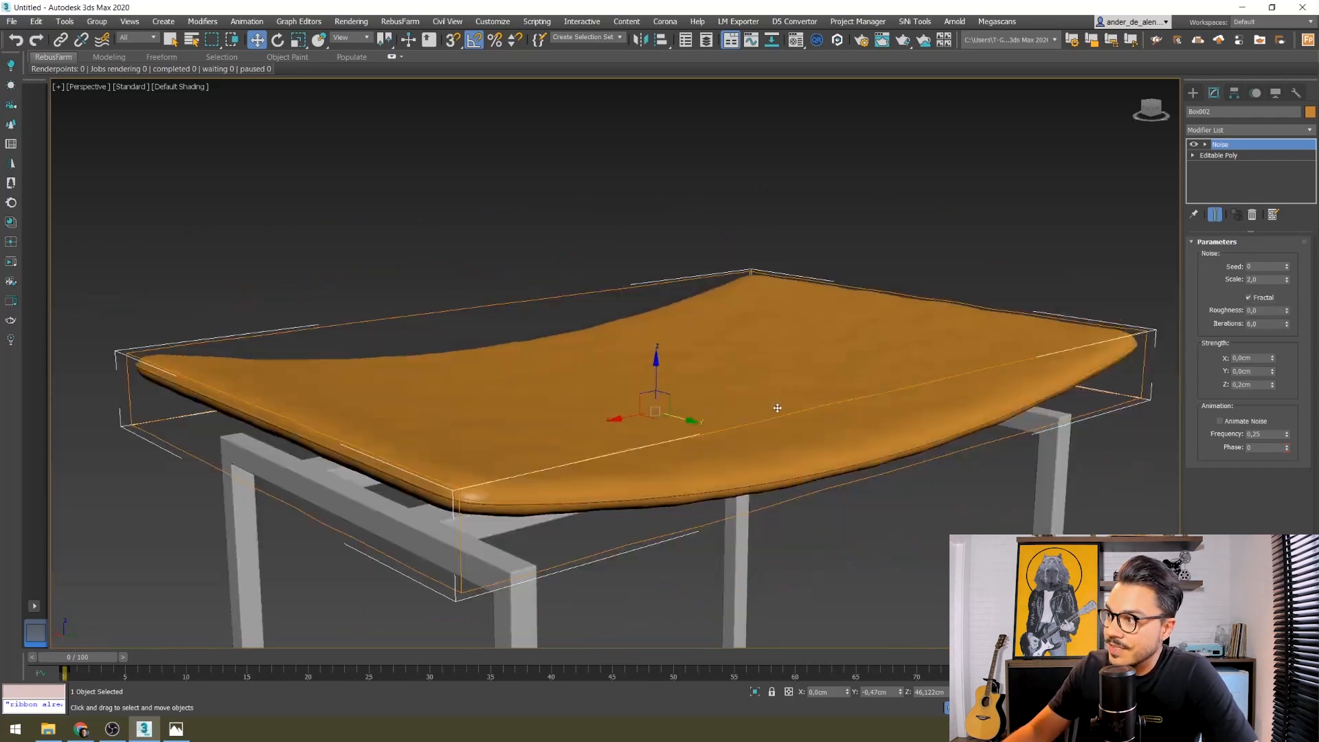
{"action": "scroll", "coordinate": [777, 408], "scroll_direction": "up", "scroll_amount": 3}
{"action": "scroll", "coordinate": [768, 437], "scroll_direction": "down", "scroll_amount": 4}
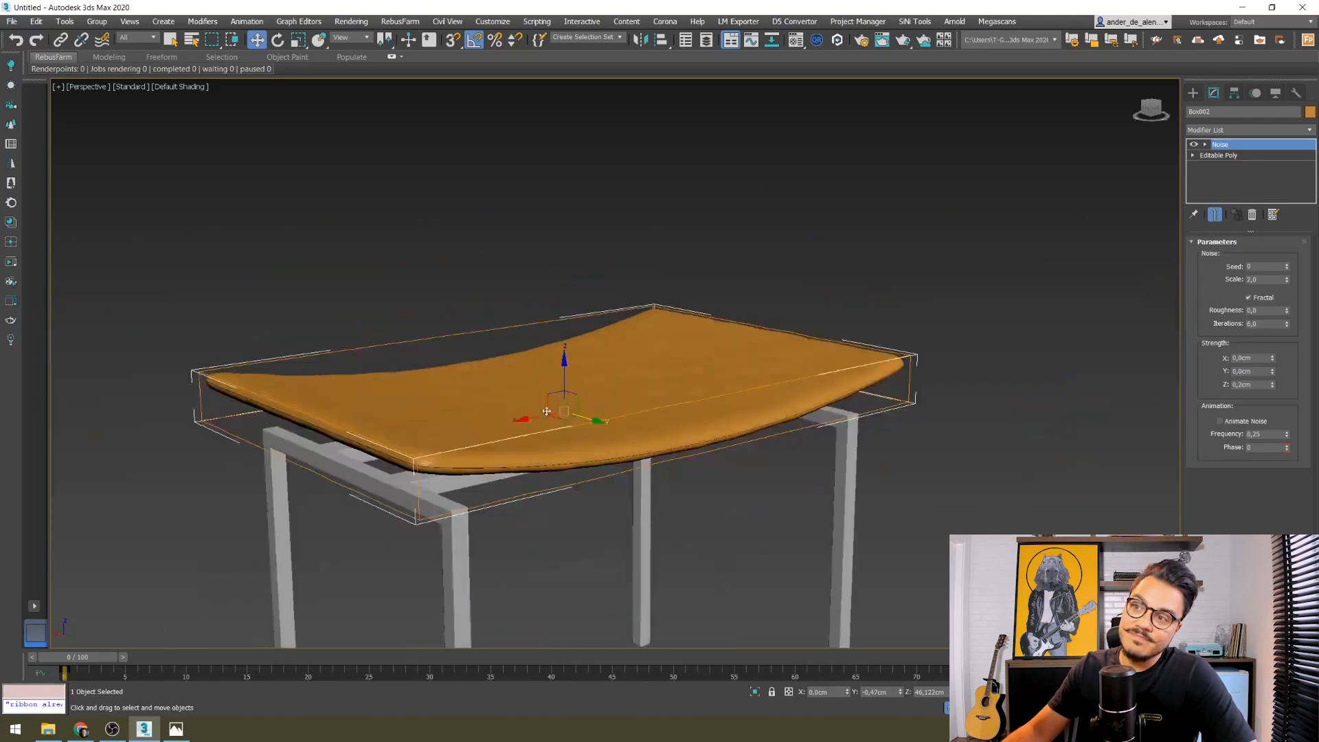
{"action": "mouse_move", "coordinate": [576, 432]}
{"action": "middle_mouse_down", "text": "alt"}
{"action": "mouse_move", "coordinate": [560, 488]}
{"action": "mouse_move", "coordinate": [577, 438]}
{"action": "middle_mouse_up", "text": "alt"}
{"action": "scroll", "coordinate": [577, 438], "scroll_direction": "up", "scroll_amount": 4}
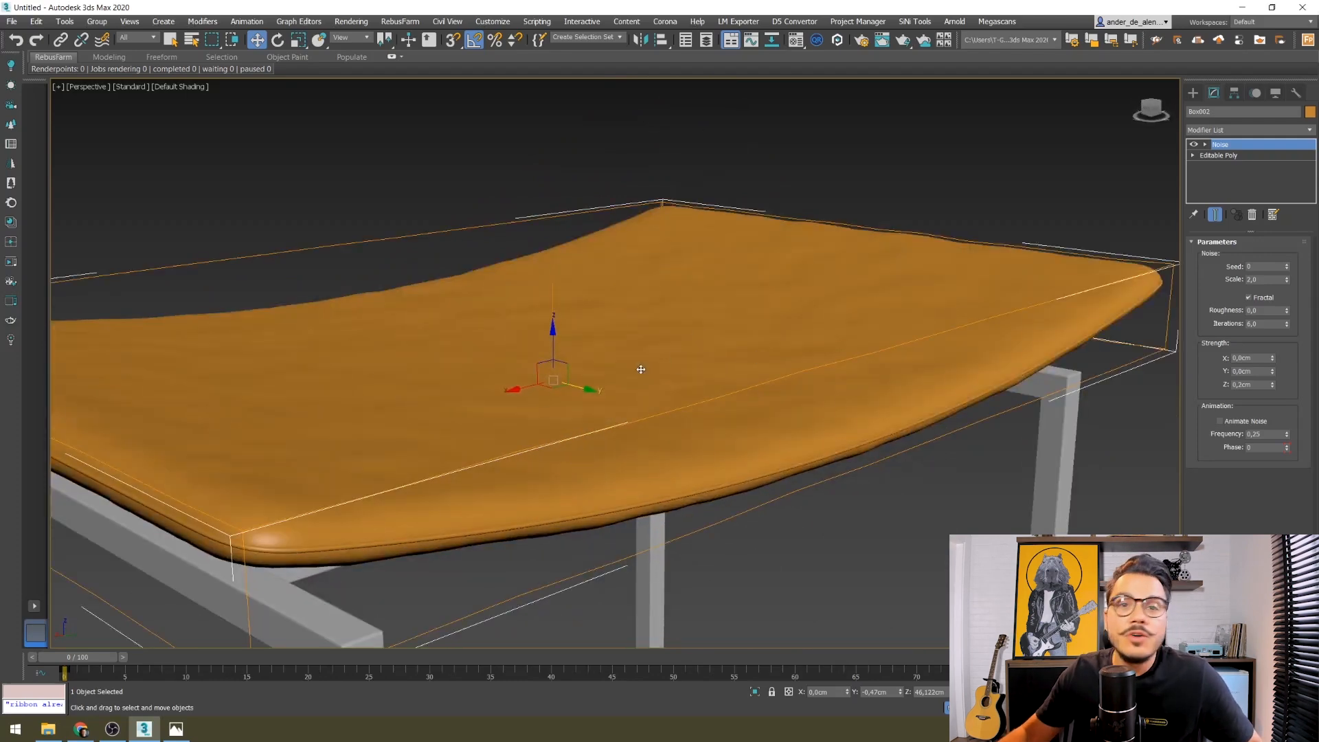
- Set the fractal noise iterations to 2 after trying 10
{"action": "left_click", "coordinate": [1273, 323]}
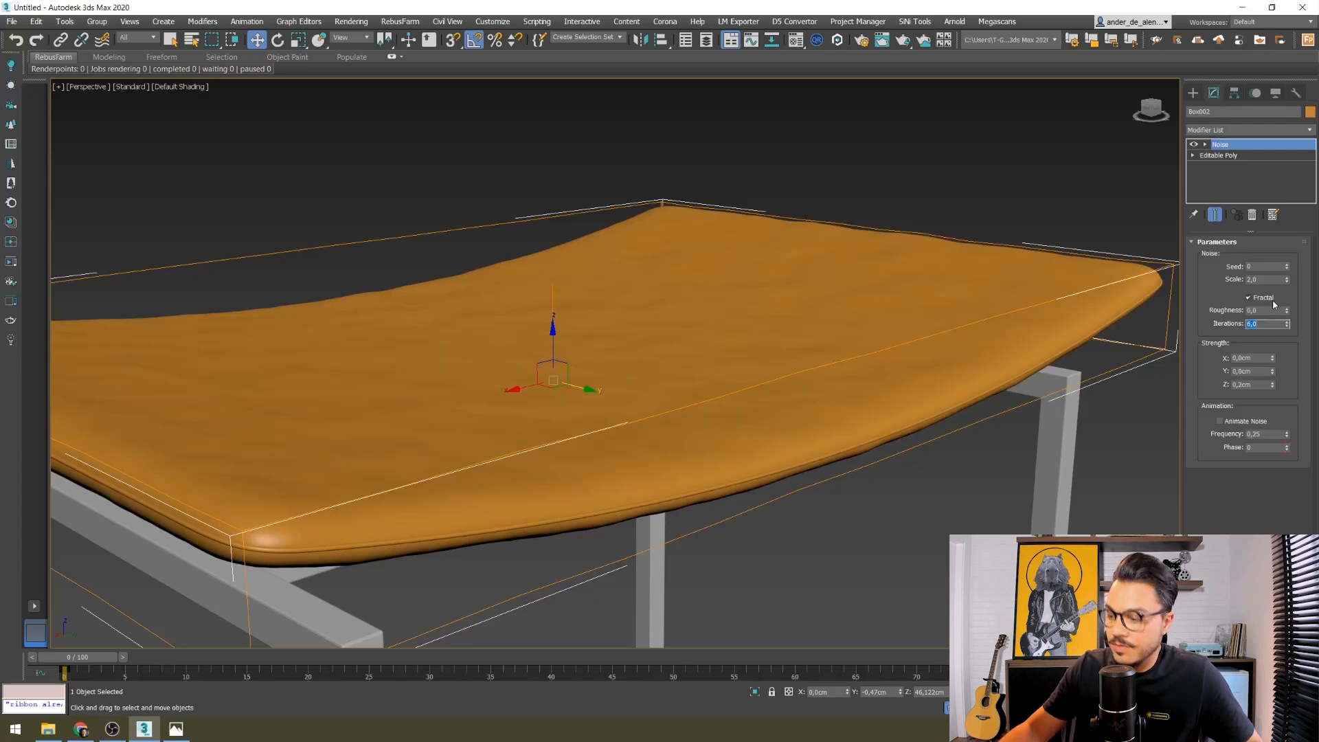
{"action": "type", "text": "10"}
{"action": "key", "text": "Return"}
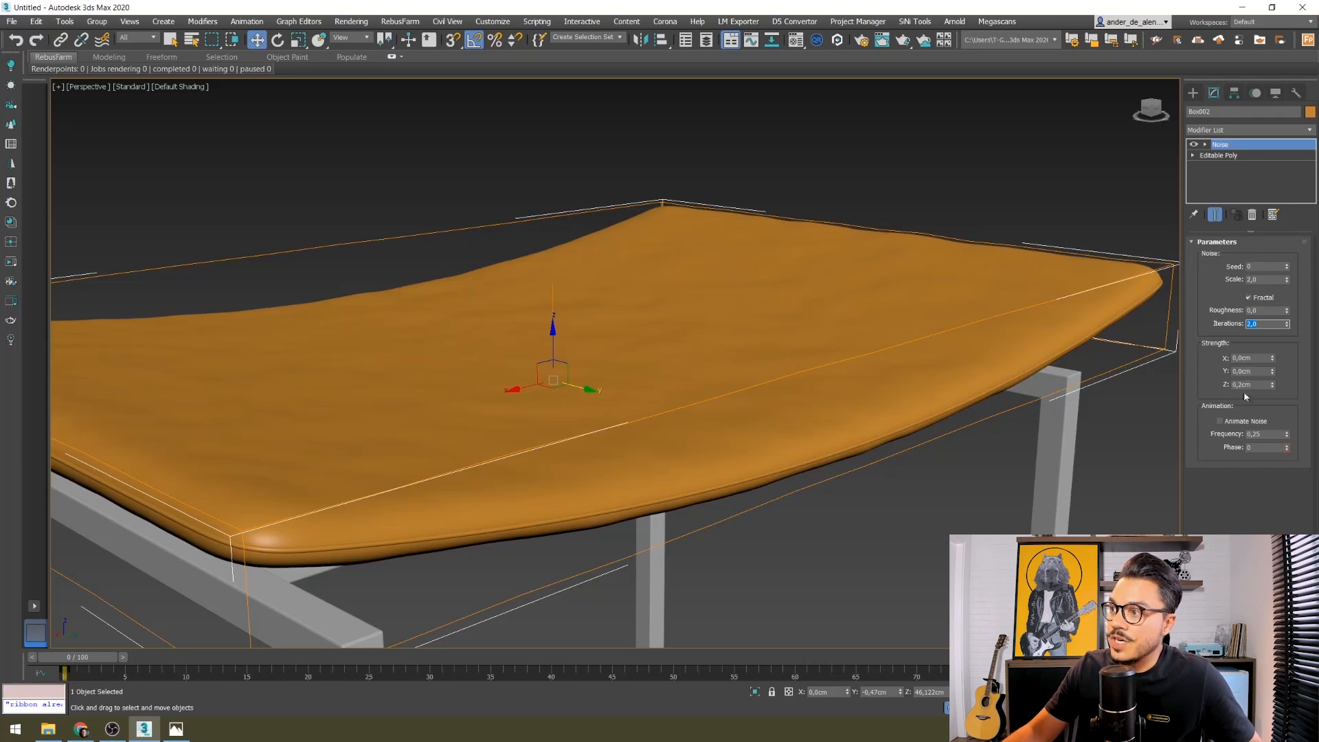
- Set the seat's Y and X noise strengths to 0,2 cm each
{"action": "middle_click_drag", "start_coordinate": [659, 461], "coordinate": [676, 406], "text": "alt"}
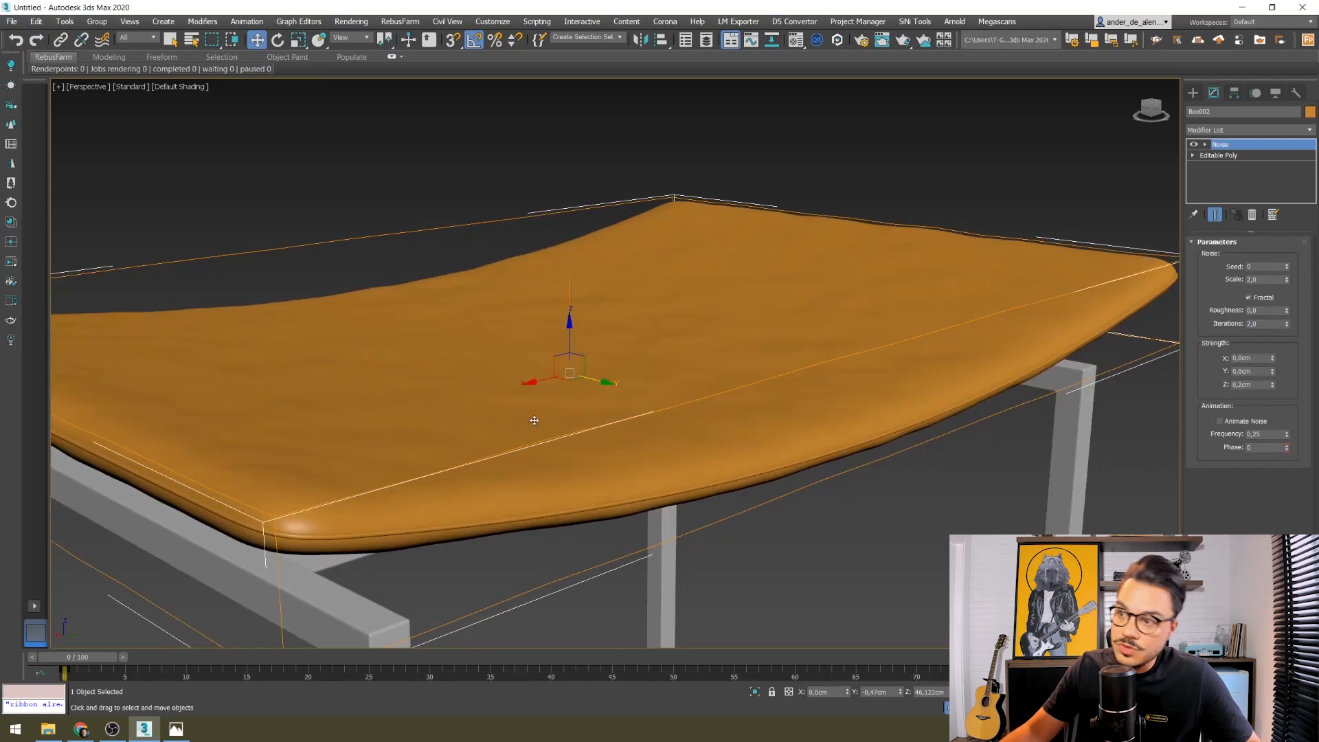
{"action": "left_click", "coordinate": [1259, 372]}
{"action": "key", "text": "Return"}
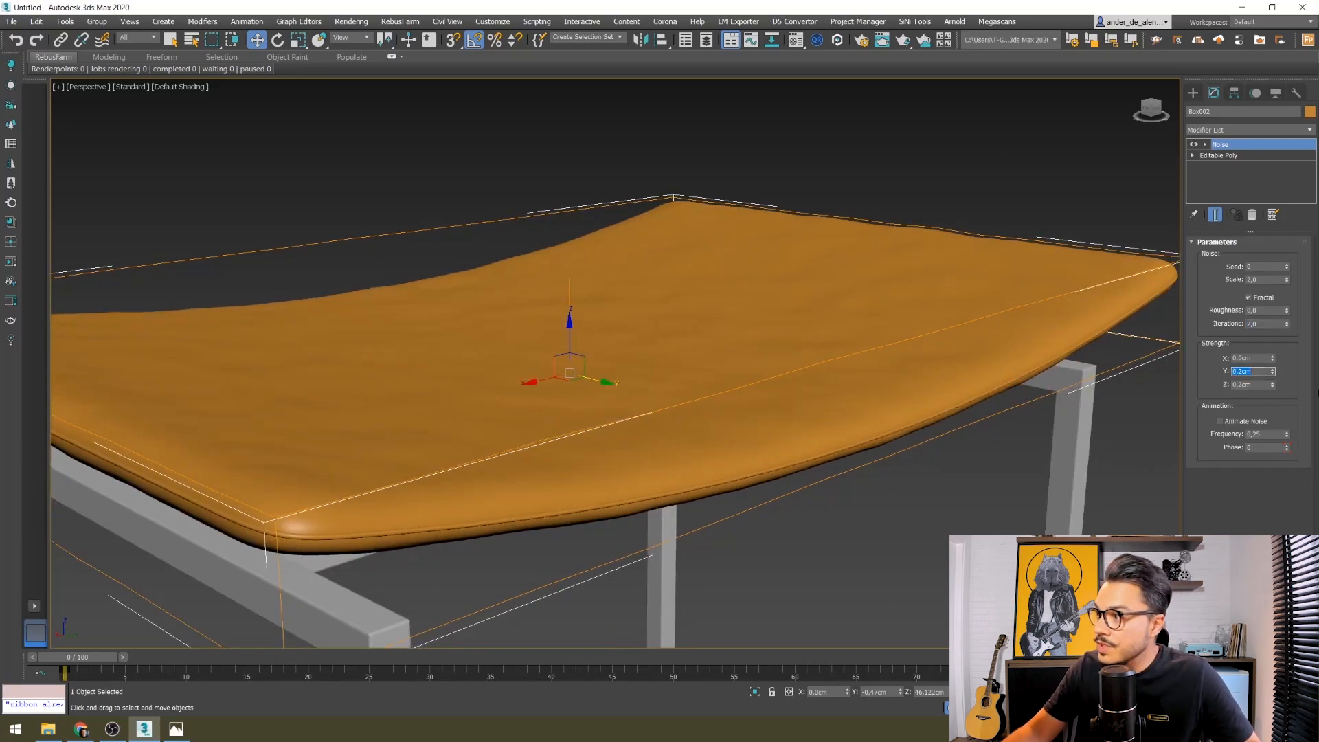
{"action": "left_click", "coordinate": [1254, 358]}
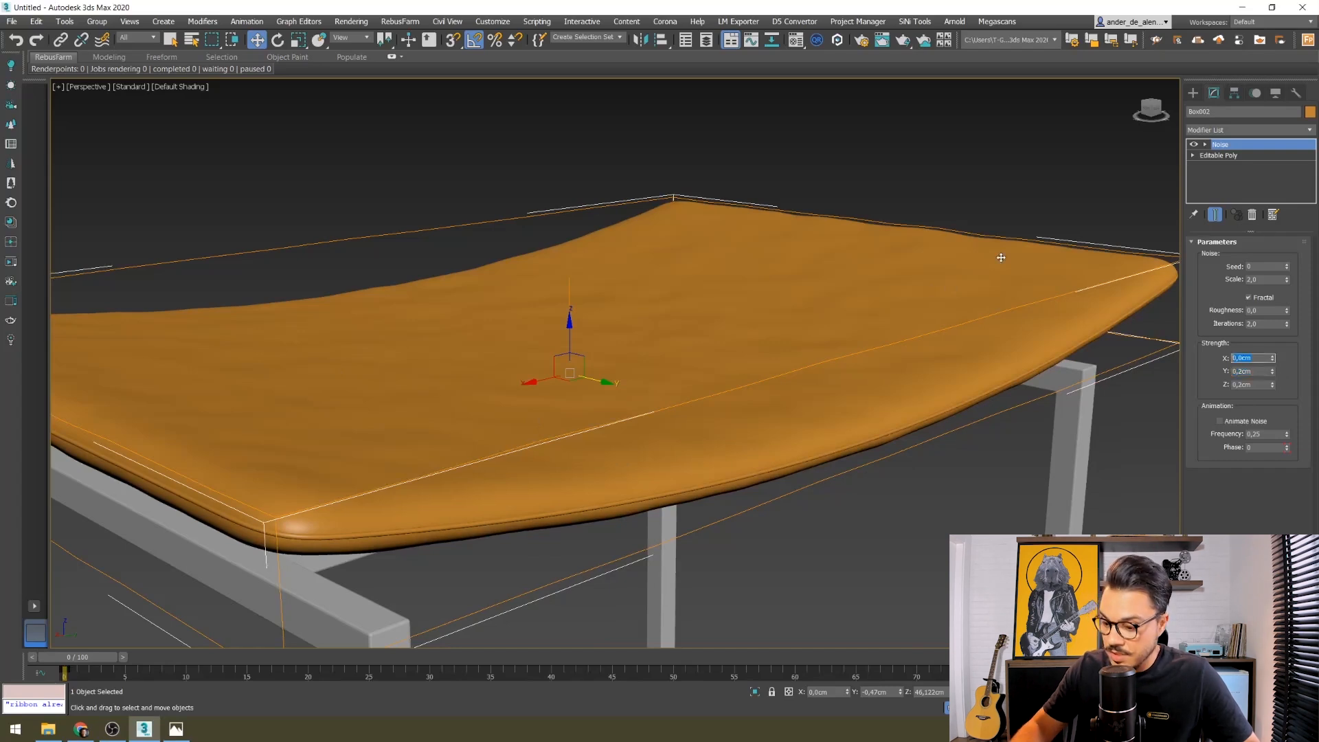
{"action": "key", "text": "Return"}
- Examine the seat's noise unevenness from directly above, up close along its edge, and from an angled view
{"action": "scroll", "coordinate": [863, 386], "scroll_direction": "down", "scroll_amount": 6}
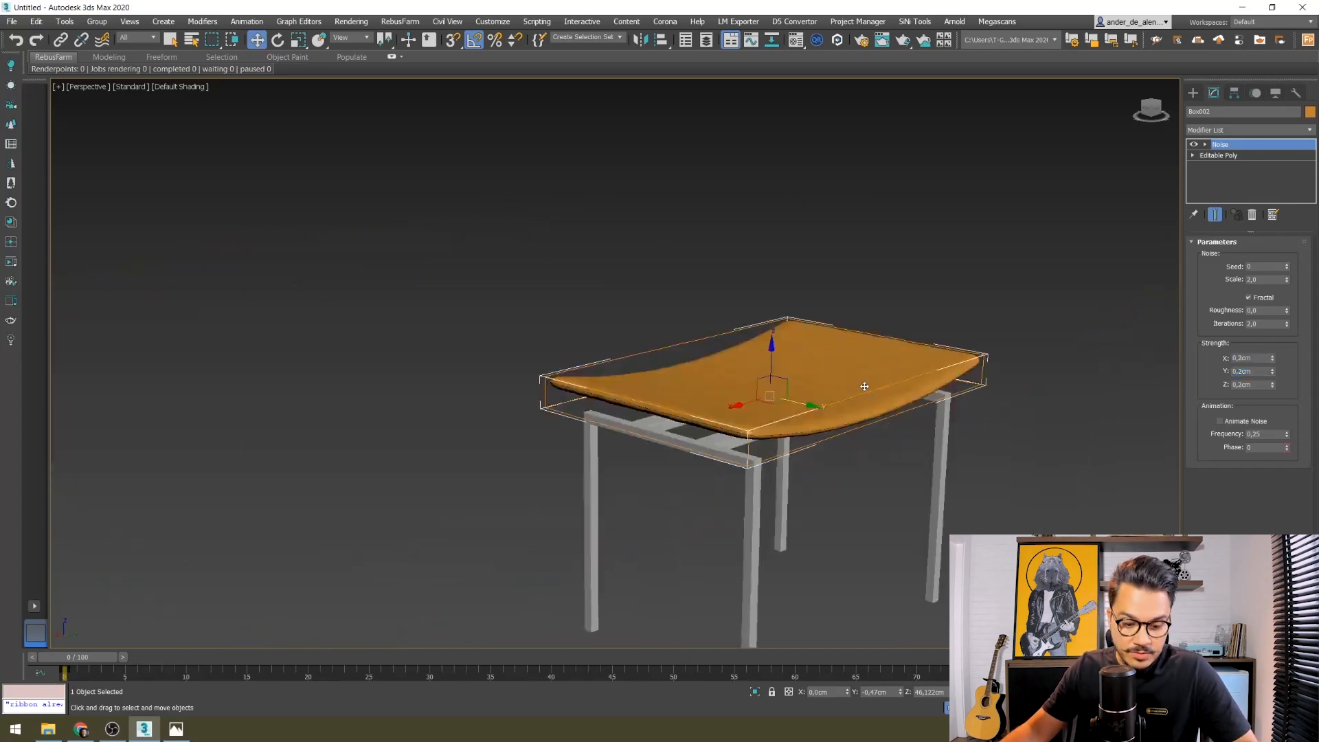
{"action": "key", "text": "t"}
{"action": "key", "text": "z"}
{"action": "middle_click_drag", "start_coordinate": [317, 143], "coordinate": [298, 233]}
{"action": "scroll", "coordinate": [402, 221], "scroll_direction": "up", "scroll_amount": 8}
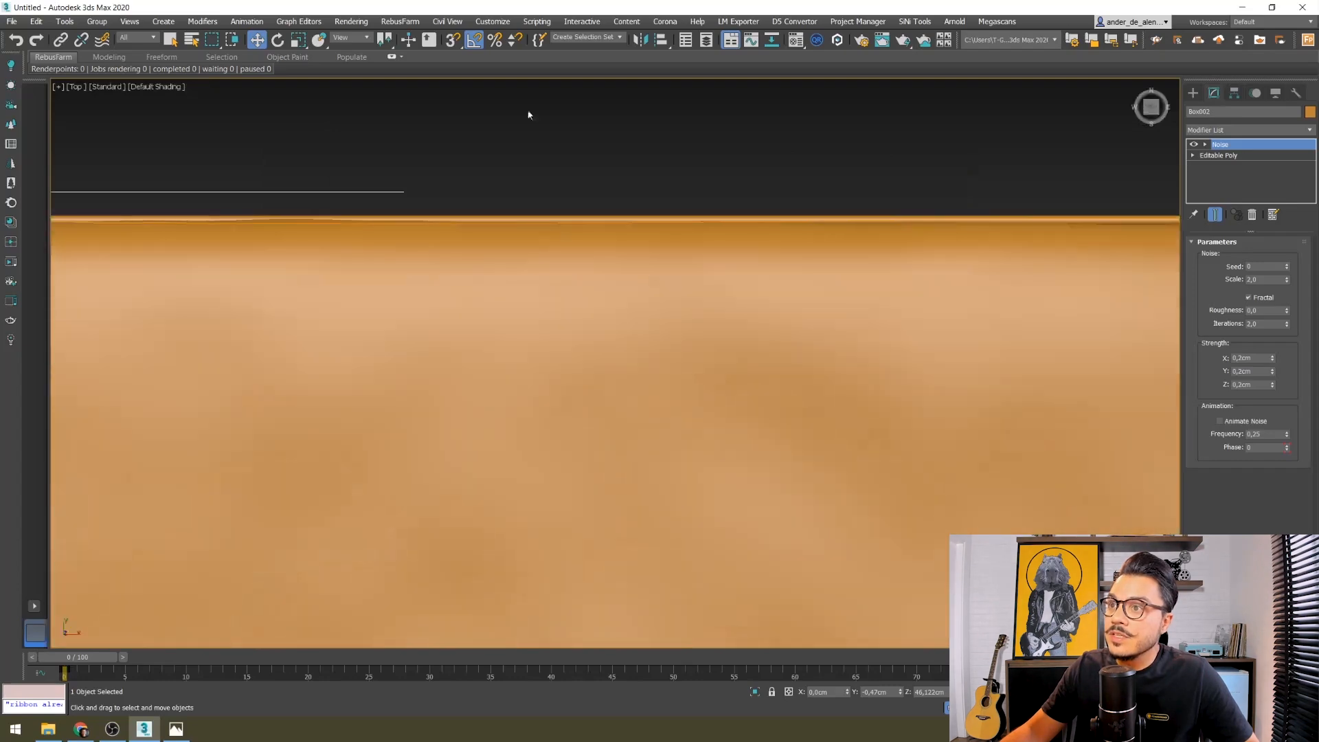
{"action": "scroll", "coordinate": [708, 322], "scroll_direction": "down", "scroll_amount": 5}
{"action": "scroll", "coordinate": [749, 419], "scroll_direction": "down", "scroll_amount": 4}
{"action": "middle_click_drag", "start_coordinate": [825, 529], "coordinate": [815, 499], "text": "alt"}
{"action": "middle_click_drag", "start_coordinate": [948, 524], "coordinate": [850, 361]}
{"action": "scroll", "coordinate": [851, 357], "scroll_direction": "up", "scroll_amount": 2}
{"action": "middle_click_drag", "start_coordinate": [761, 412], "coordinate": [924, 413], "text": "alt"}
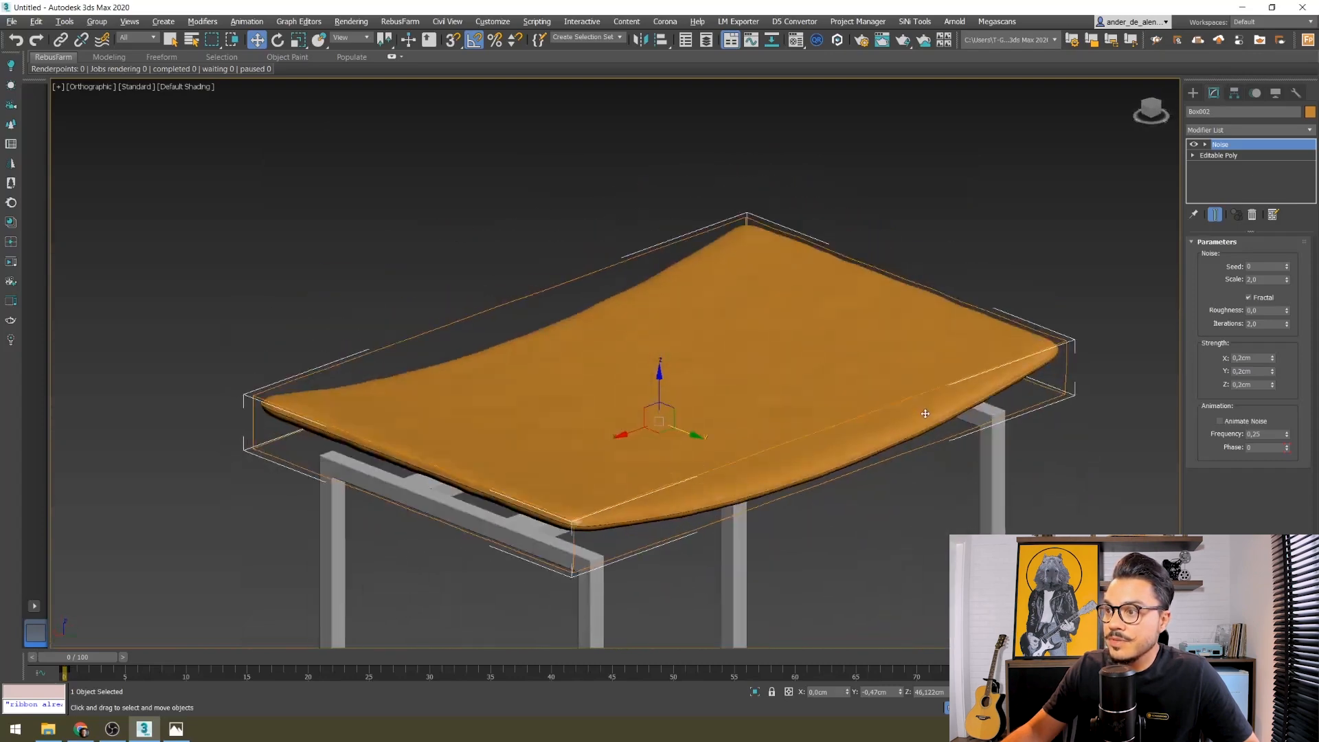
- Compare the seat with its Noise modifier switched off and on again
{"action": "left_click", "coordinate": [1193, 93]}
{"action": "left_click", "coordinate": [1001, 282]}
{"action": "scroll", "coordinate": [995, 306], "scroll_direction": "down", "scroll_amount": 3}
{"action": "middle_click_drag", "start_coordinate": [995, 307], "coordinate": [944, 328], "text": "alt"}
{"action": "left_click", "coordinate": [917, 301]}
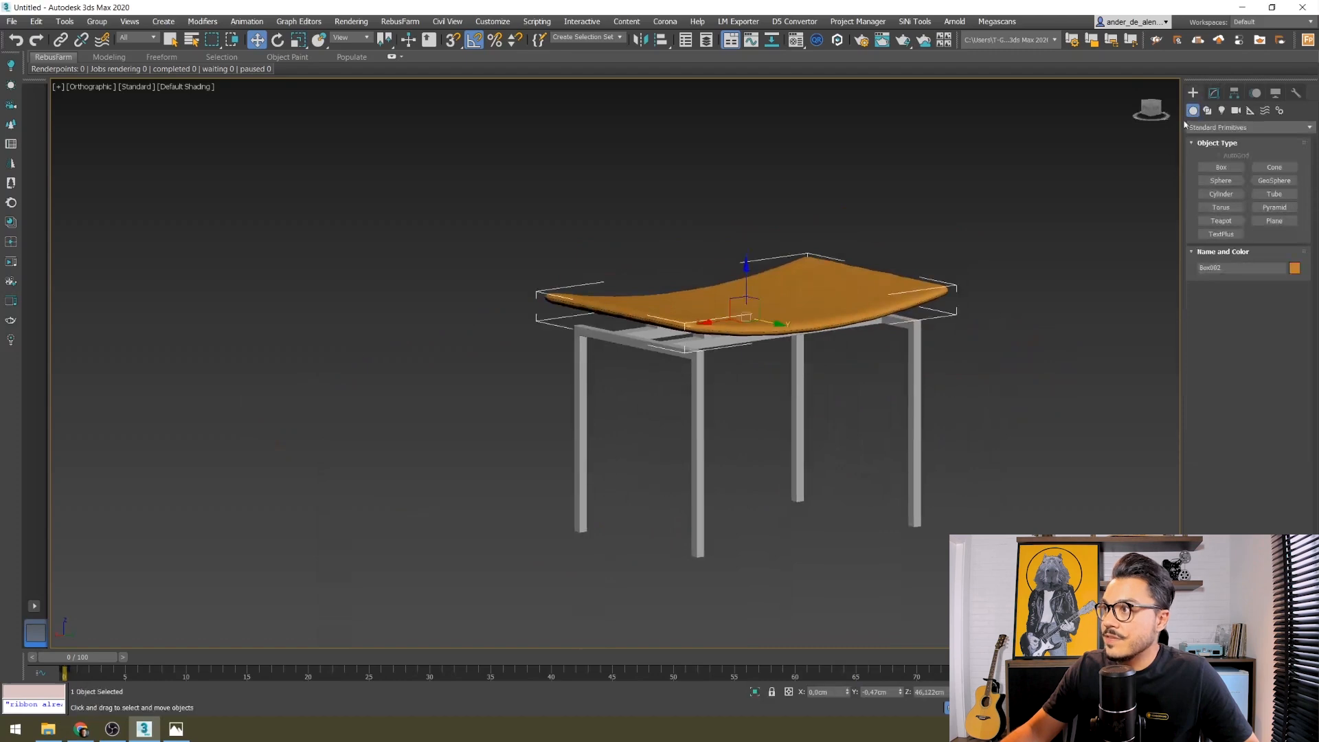
{"action": "left_click", "coordinate": [1215, 93]}
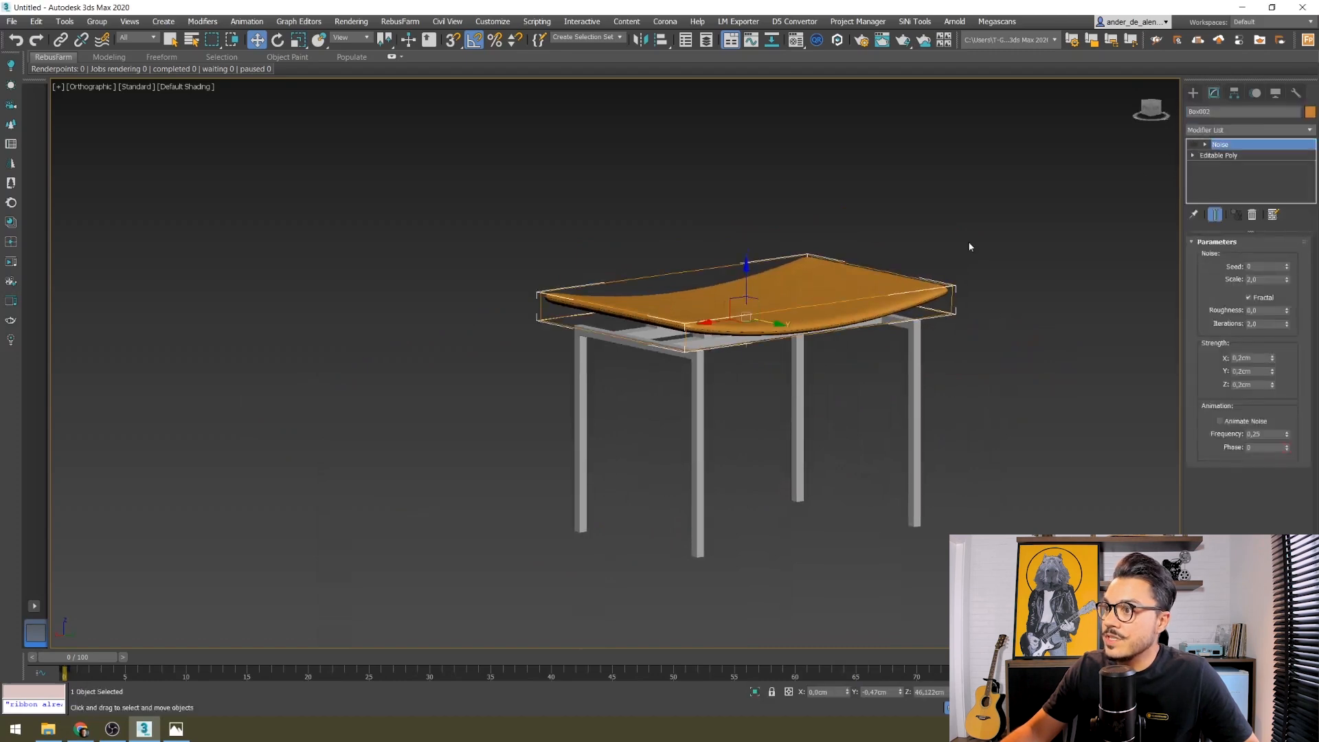
{"action": "scroll", "coordinate": [756, 371], "scroll_direction": "up", "scroll_amount": 6}
{"action": "scroll", "coordinate": [722, 358], "scroll_direction": "down", "scroll_amount": 3}
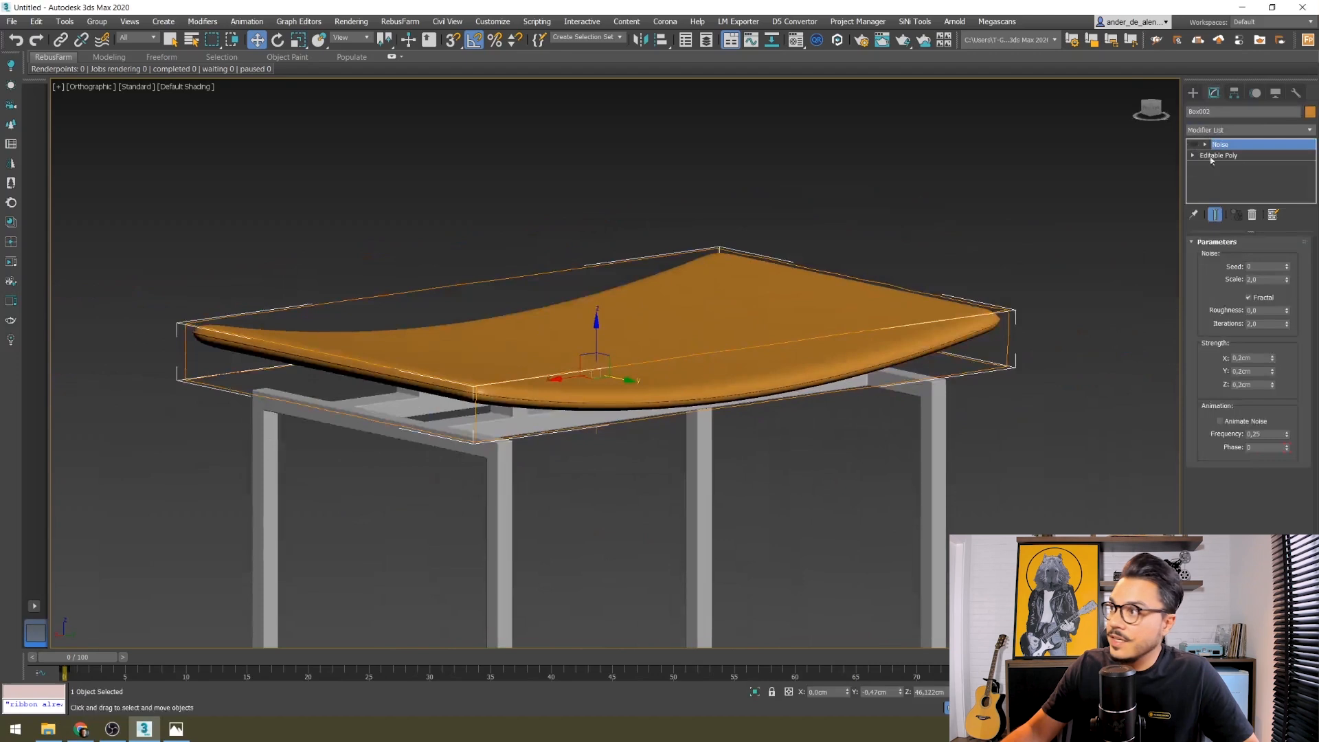
{"action": "left_click", "coordinate": [1204, 144]}
{"action": "left_click", "coordinate": [783, 184]}
{"action": "left_click", "coordinate": [643, 348]}
{"action": "left_click", "coordinate": [914, 241]}
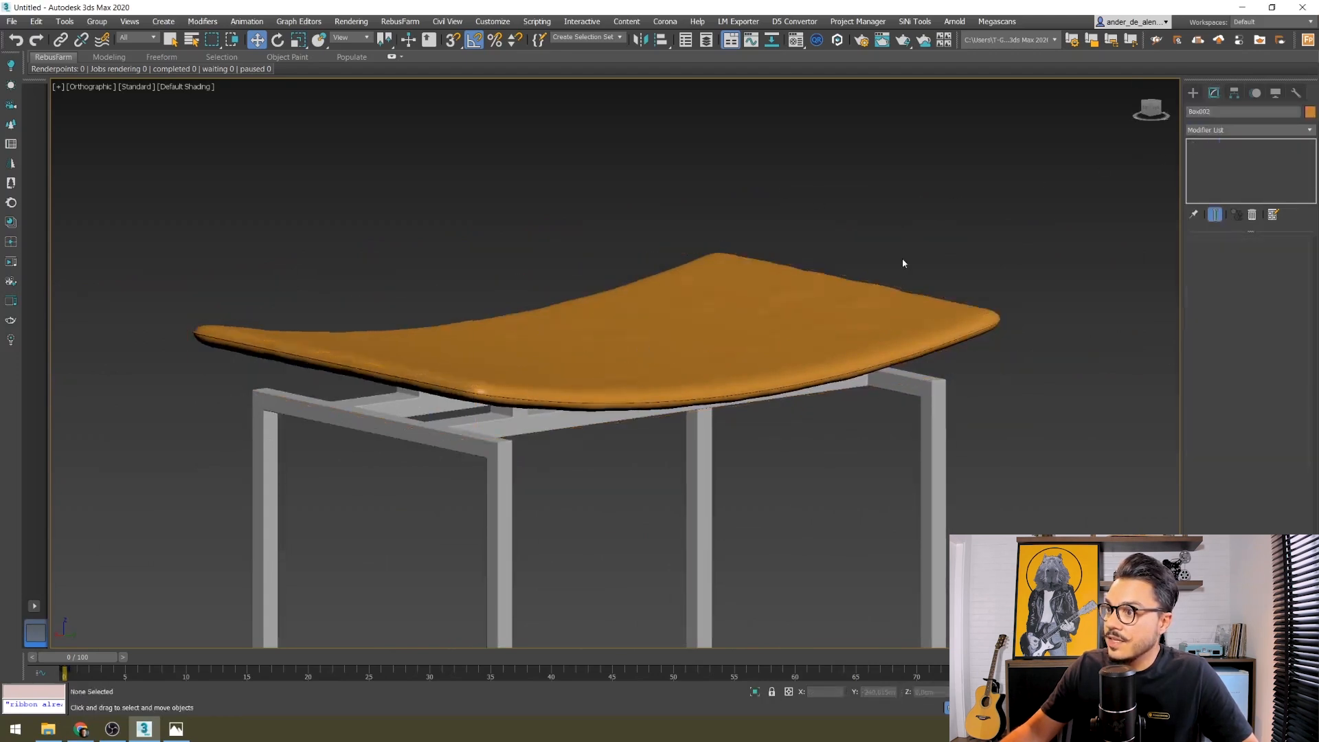
- Set the scale of the seat's Noise modifier to 3
{"action": "scroll", "coordinate": [722, 373], "scroll_direction": "down", "scroll_amount": 4}
{"action": "left_click", "coordinate": [794, 324]}
{"action": "scroll", "coordinate": [736, 396], "scroll_direction": "up", "scroll_amount": 5}
{"action": "middle_click_drag", "start_coordinate": [736, 396], "coordinate": [450, 334], "text": "alt"}
{"action": "middle_click_drag", "start_coordinate": [718, 362], "coordinate": [628, 395]}
{"action": "scroll", "coordinate": [655, 361], "scroll_direction": "down", "scroll_amount": 3}
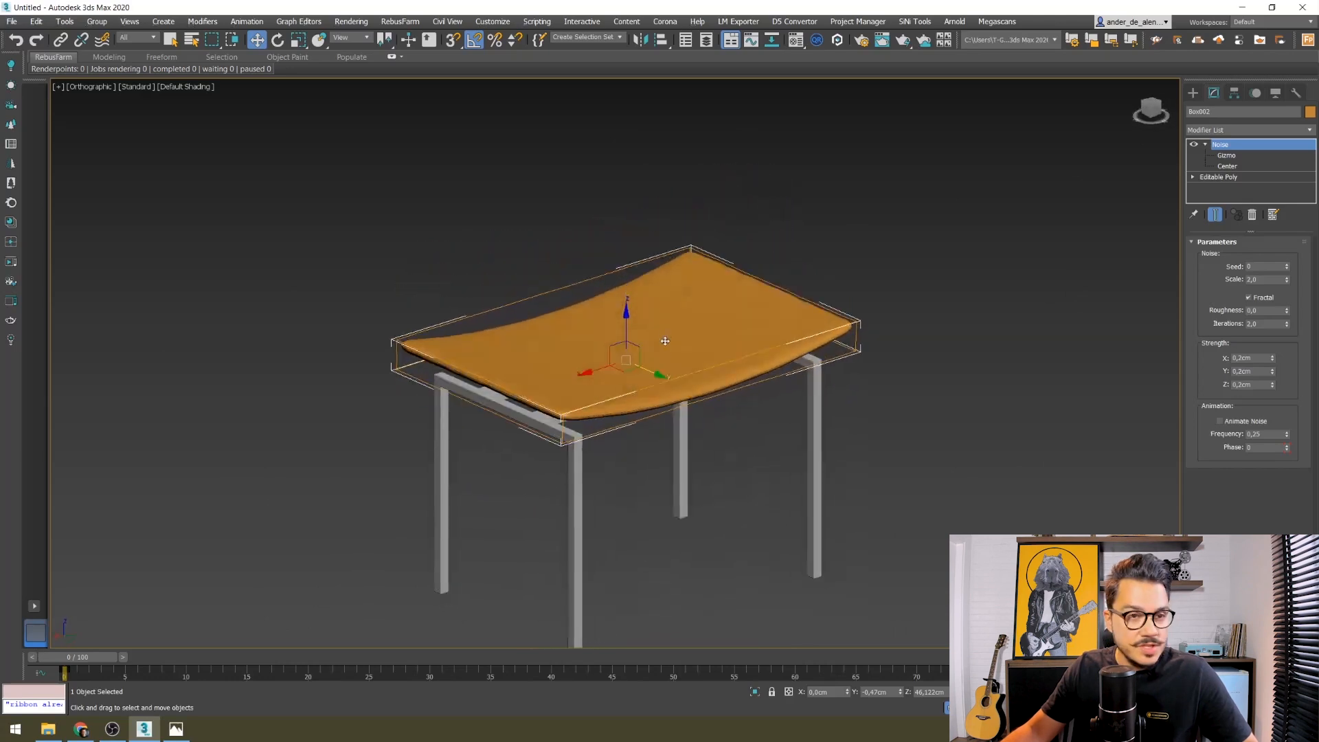
{"action": "scroll", "coordinate": [657, 313], "scroll_direction": "up", "scroll_amount": 4}
{"action": "double_click", "coordinate": [1269, 282]}
{"action": "type", "text": "3"}
{"action": "key", "text": "Return"}
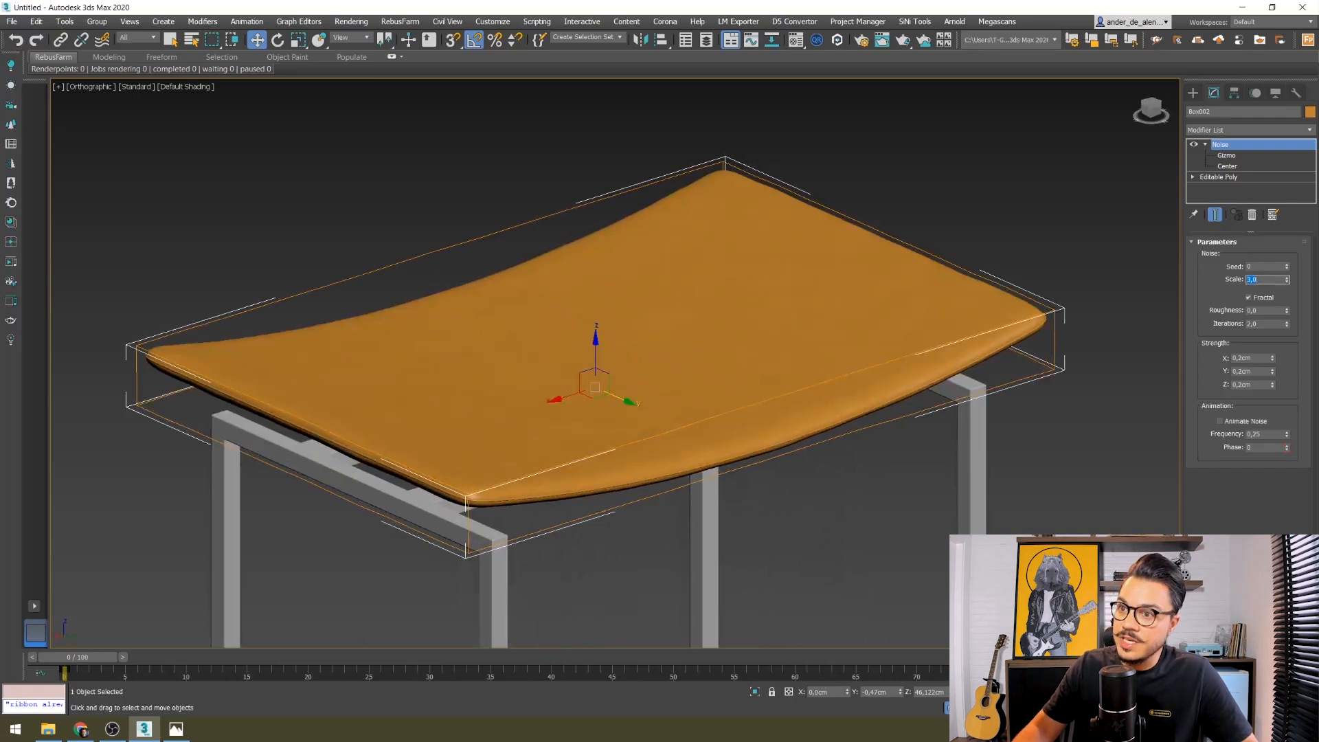
- Examine the rescaled noise on the seat and the whole stool from several angles and distances
{"action": "left_click", "coordinate": [1016, 218]}
{"action": "scroll", "coordinate": [1006, 228], "scroll_direction": "down", "scroll_amount": 5}
{"action": "middle_click_drag", "start_coordinate": [980, 258], "coordinate": [895, 303], "text": "alt"}
{"action": "left_click", "coordinate": [896, 303]}
{"action": "key", "text": "z"}
{"action": "middle_click_drag", "start_coordinate": [806, 374], "coordinate": [835, 343], "text": "alt"}
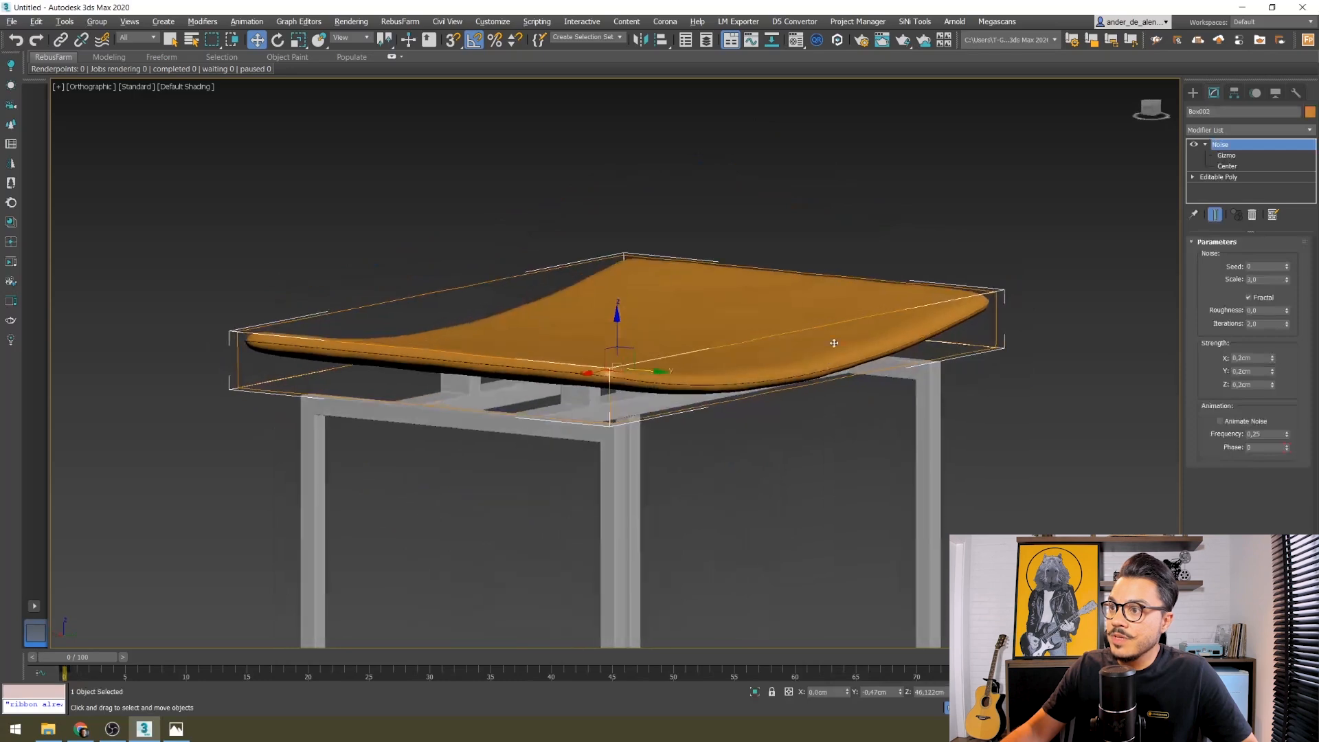
{"action": "key", "text": "ctrl+d"}
{"action": "scroll", "coordinate": [704, 318], "scroll_direction": "up", "scroll_amount": 6}
{"action": "scroll", "coordinate": [728, 375], "scroll_direction": "down", "scroll_amount": 7}
{"action": "scroll", "coordinate": [727, 375], "scroll_direction": "down", "scroll_amount": 3}
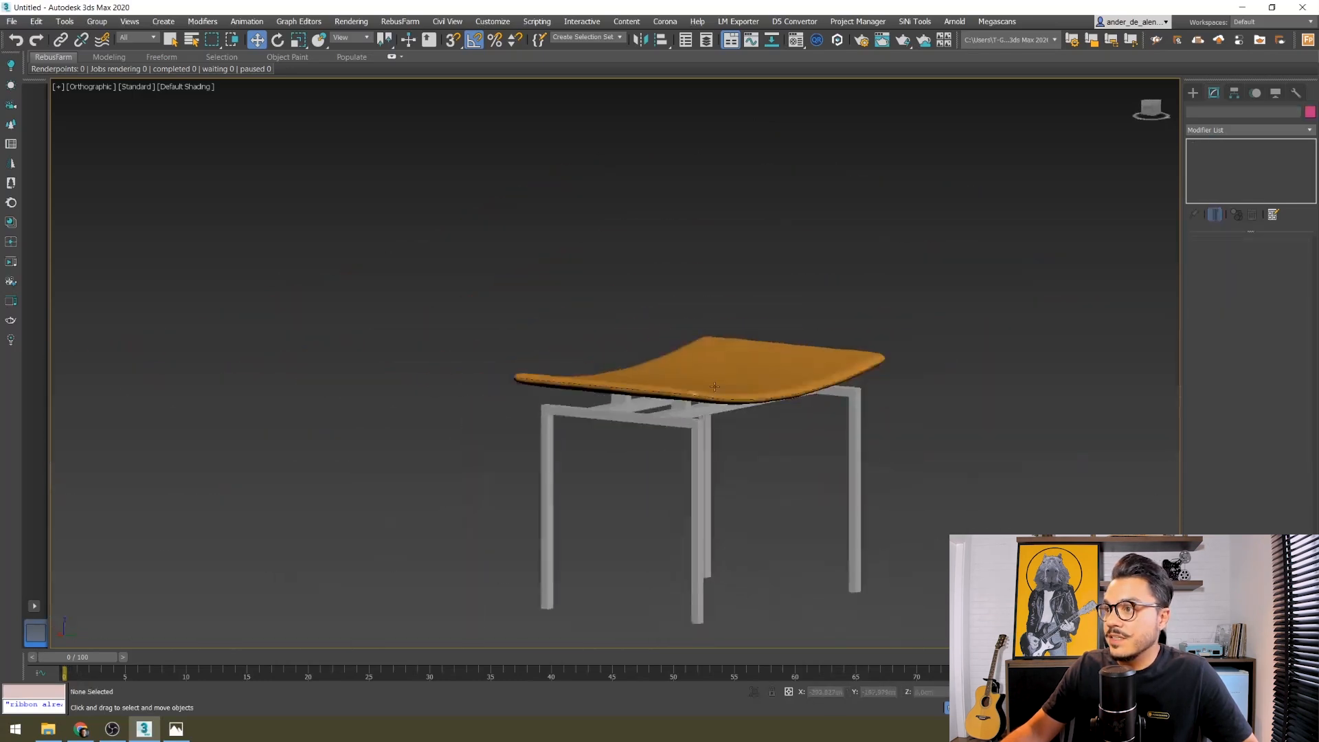
{"action": "middle_click_drag", "start_coordinate": [739, 454], "coordinate": [702, 447], "text": "alt"}
{"action": "left_click", "coordinate": [703, 354]}
{"action": "key", "text": "z"}
{"action": "scroll", "coordinate": [703, 446], "scroll_direction": "down", "scroll_amount": 3}
{"action": "left_click", "coordinate": [1010, 440]}
{"action": "middle_click_drag", "start_coordinate": [1011, 440], "coordinate": [966, 294], "text": "alt"}
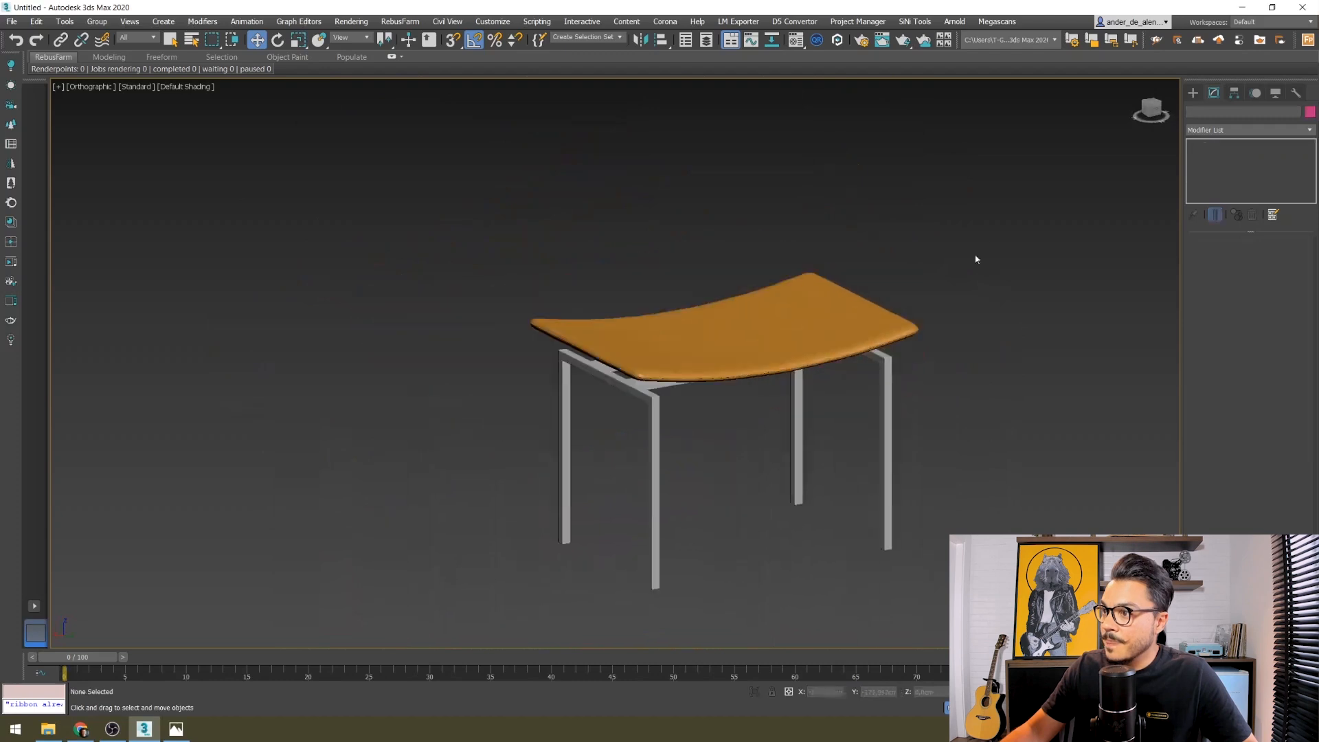
- Convert all objects of the stool to Editable Poly and clear the selection
{"action": "key", "text": "ctrl+a"}
{"action": "right_click", "coordinate": [651, 335]}
{"action": "mouse_move", "coordinate": [728, 476]}
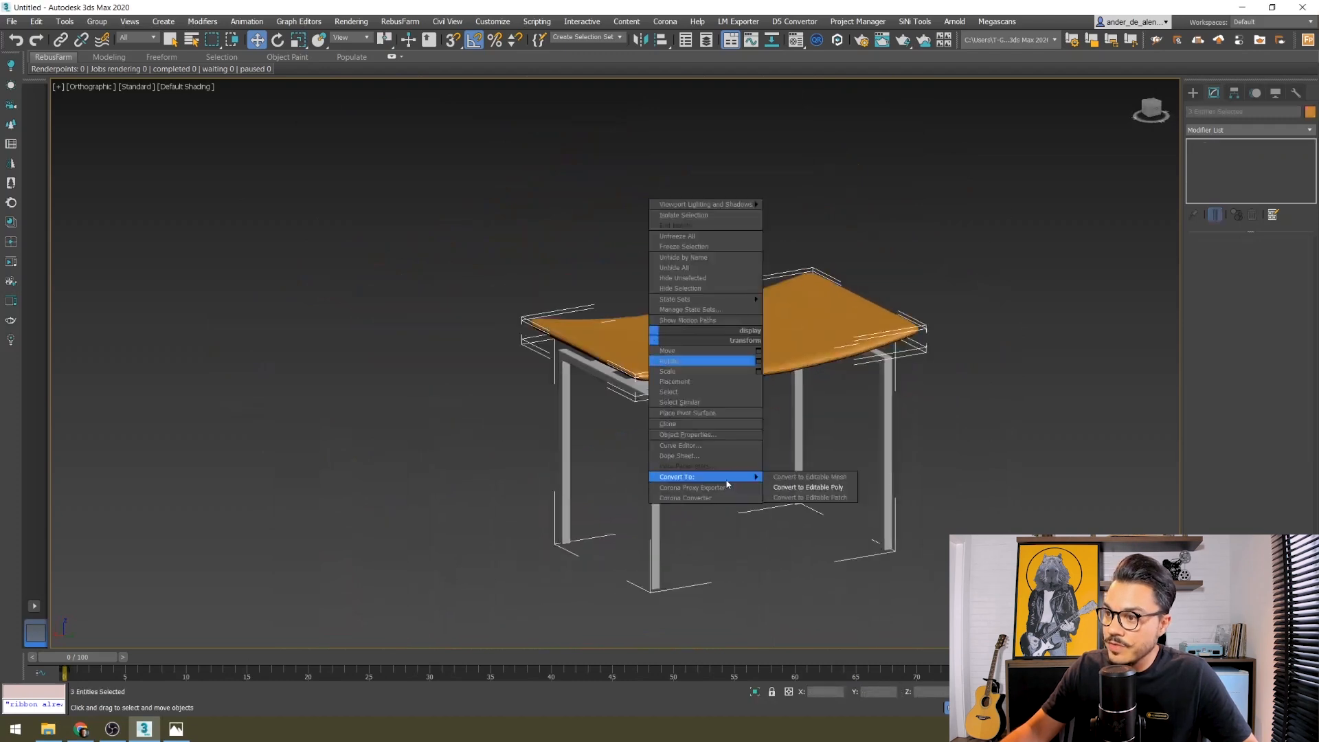
{"action": "left_click", "coordinate": [783, 489]}
{"action": "left_click", "coordinate": [1084, 393]}
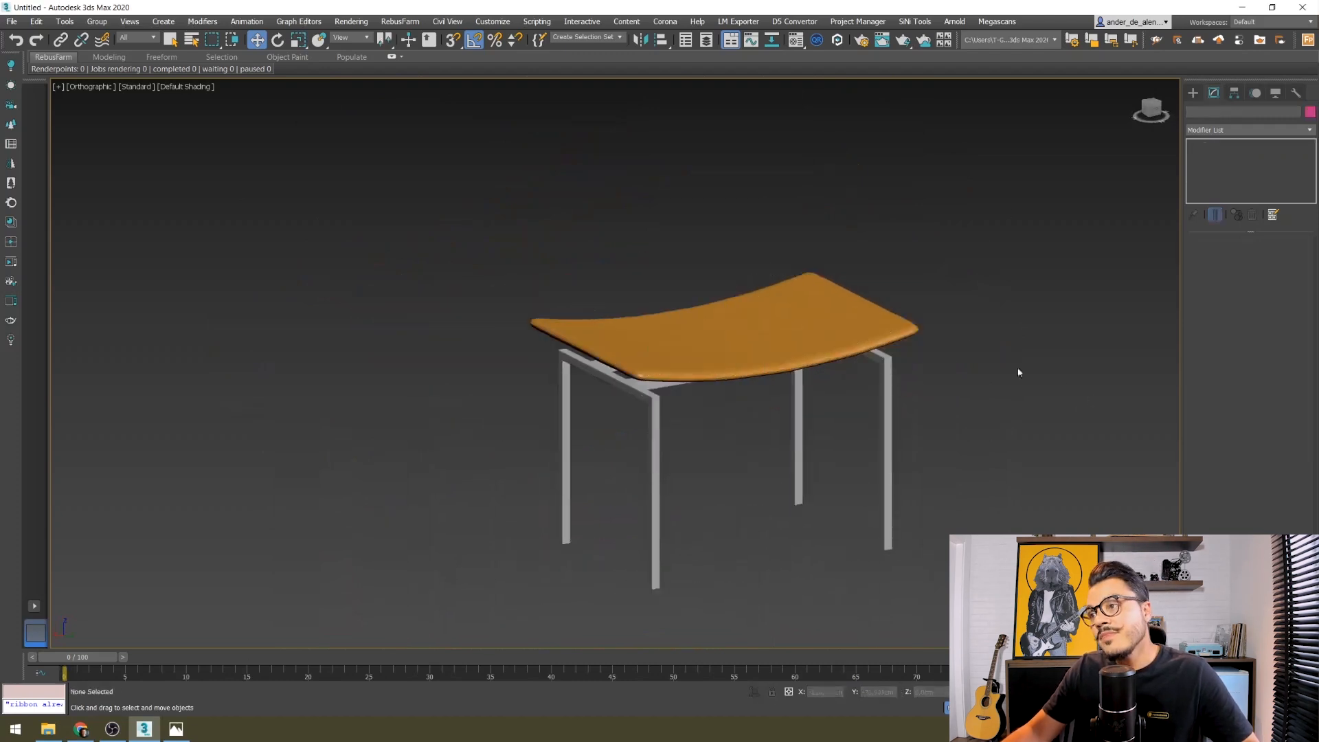
- Review the finished stool, checking the curved seat and the metal frame from different angles and distances
{"action": "left_click", "coordinate": [656, 335]}
{"action": "key", "text": "z"}
{"action": "middle_click_drag", "start_coordinate": [657, 335], "coordinate": [774, 298], "text": "alt"}
{"action": "left_click", "coordinate": [822, 351]}
{"action": "key", "text": "z"}
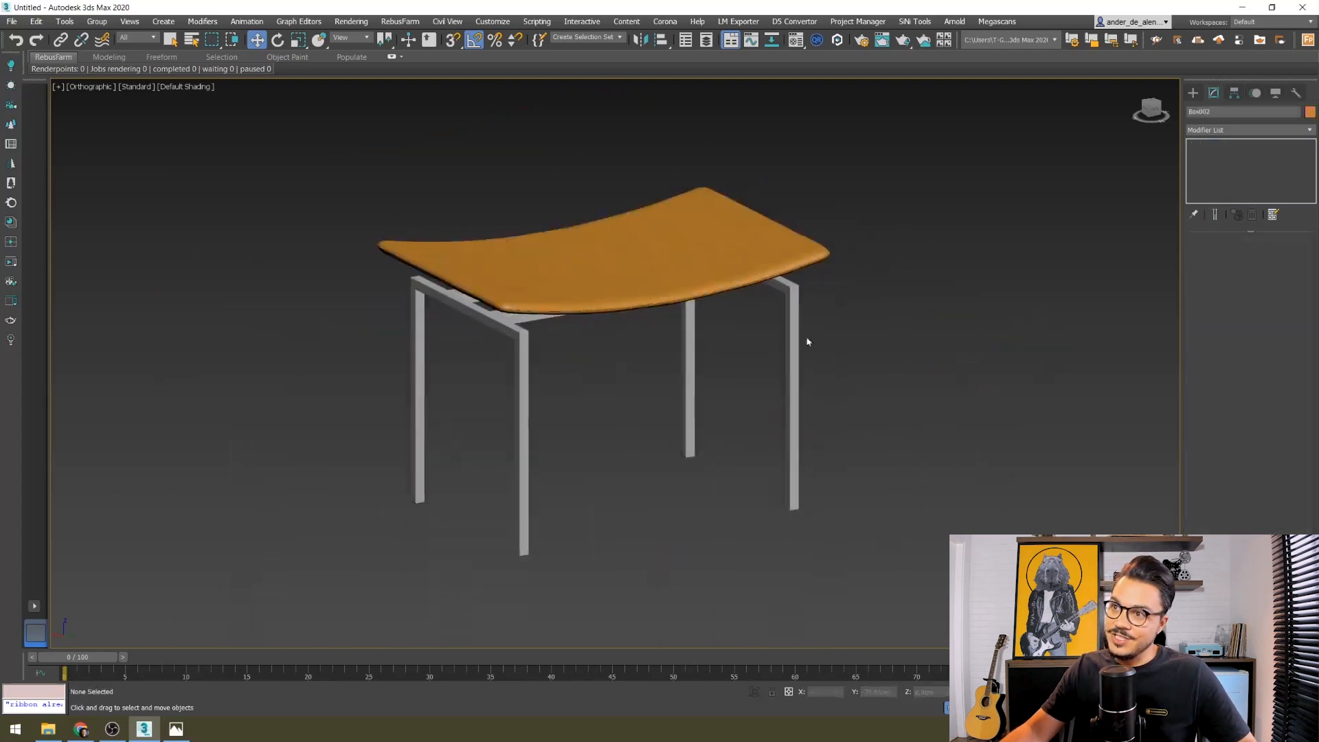
{"action": "scroll", "coordinate": [686, 389], "scroll_direction": "up", "scroll_amount": 2}
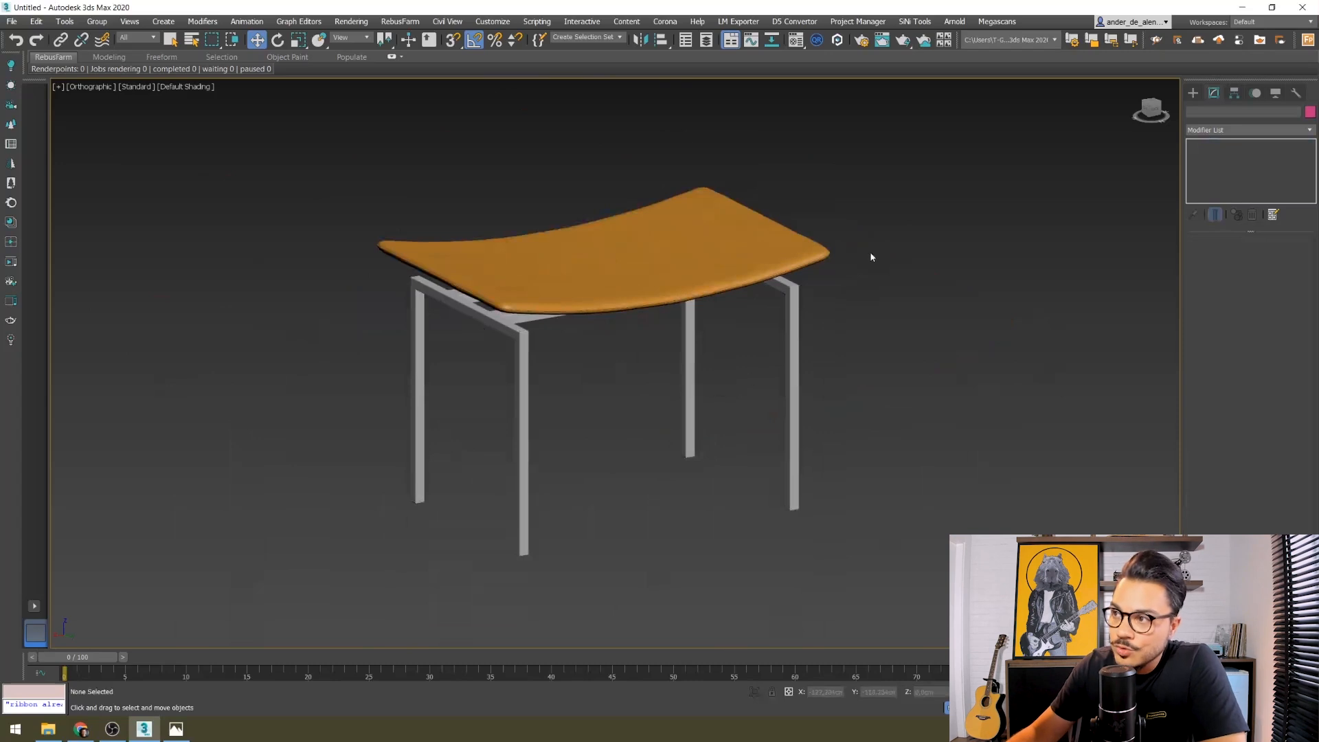
{"action": "middle_click_drag", "start_coordinate": [477, 566], "coordinate": [557, 481]}
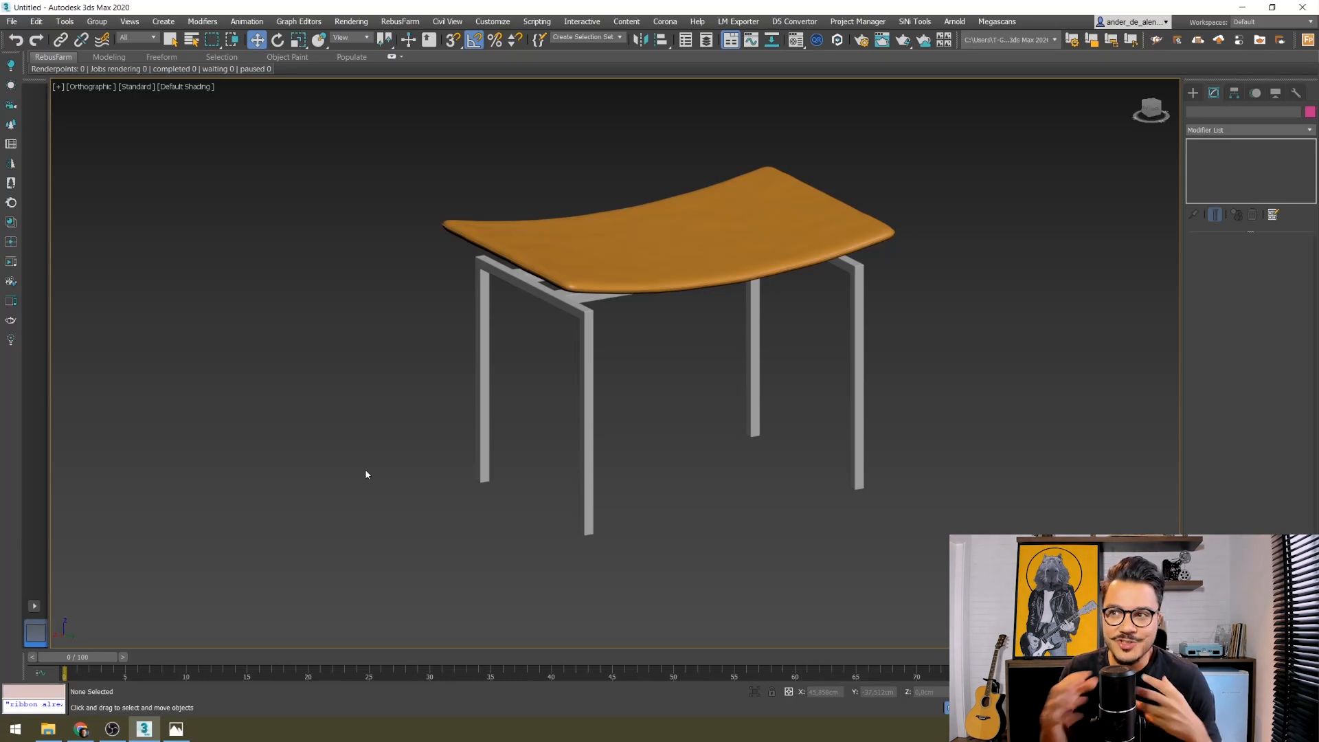
{"action": "middle_click_drag", "start_coordinate": [539, 377], "coordinate": [542, 437]}
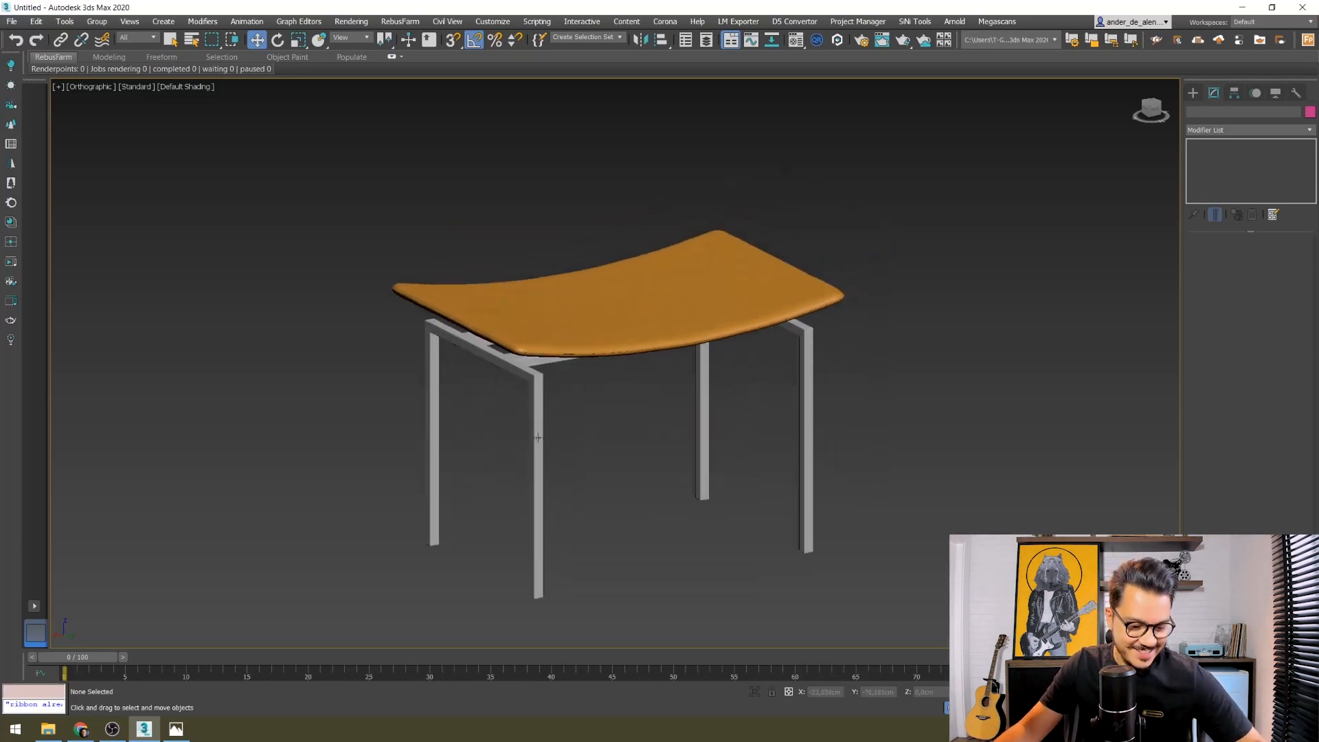
{"action": "key", "text": "z"}
{"action": "left_click", "coordinate": [604, 257]}
{"action": "left_click", "coordinate": [987, 329]}
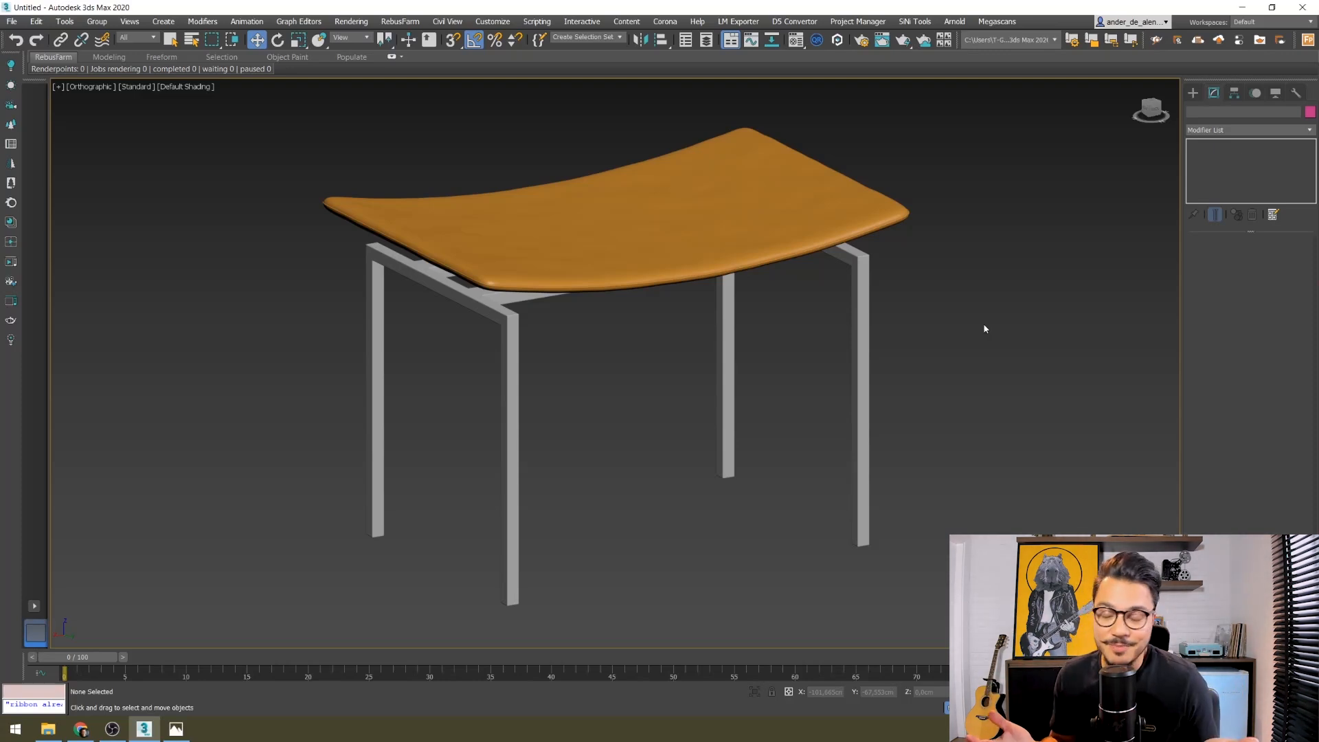
{"action": "left_click", "coordinate": [505, 256]}
{"action": "key", "text": "z"}
{"action": "middle_click_drag", "start_coordinate": [548, 378], "coordinate": [523, 349]}
{"action": "scroll", "coordinate": [524, 348], "scroll_direction": "down", "scroll_amount": 3}
{"action": "left_click", "coordinate": [937, 498]}
{"action": "middle_click_drag", "start_coordinate": [668, 485], "coordinate": [768, 494], "text": "alt"}
{"action": "left_click", "coordinate": [1061, 286]}
{"action": "key", "text": "z"}
{"action": "middle_click_drag", "start_coordinate": [857, 387], "coordinate": [956, 383], "text": "alt"}
{"action": "scroll", "coordinate": [749, 334], "scroll_direction": "down", "scroll_amount": 3}
{"action": "left_click", "coordinate": [556, 268]}
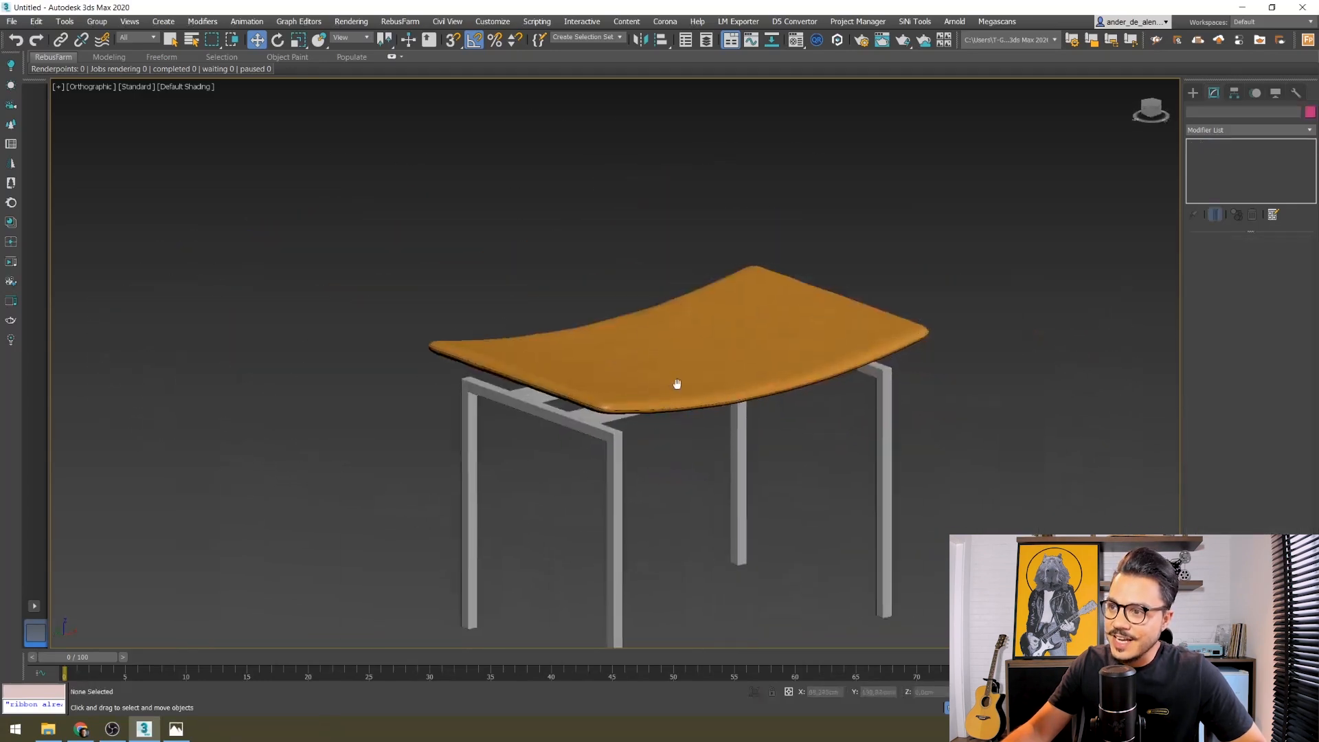
{"action": "middle_click_drag", "start_coordinate": [677, 384], "coordinate": [604, 317]}
{"action": "left_click", "coordinate": [540, 481]}
{"action": "left_click", "coordinate": [990, 469]}
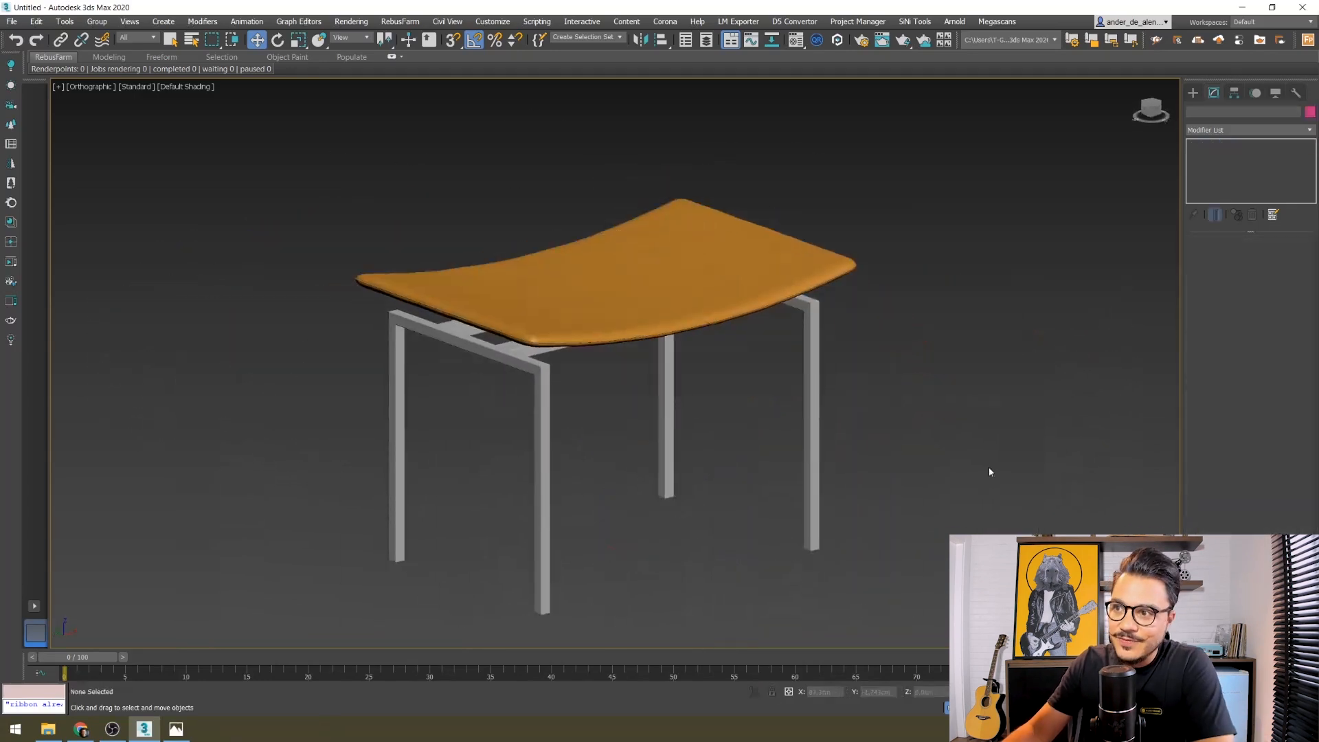
{"action": "middle_click_drag", "start_coordinate": [681, 445], "coordinate": [669, 427]}
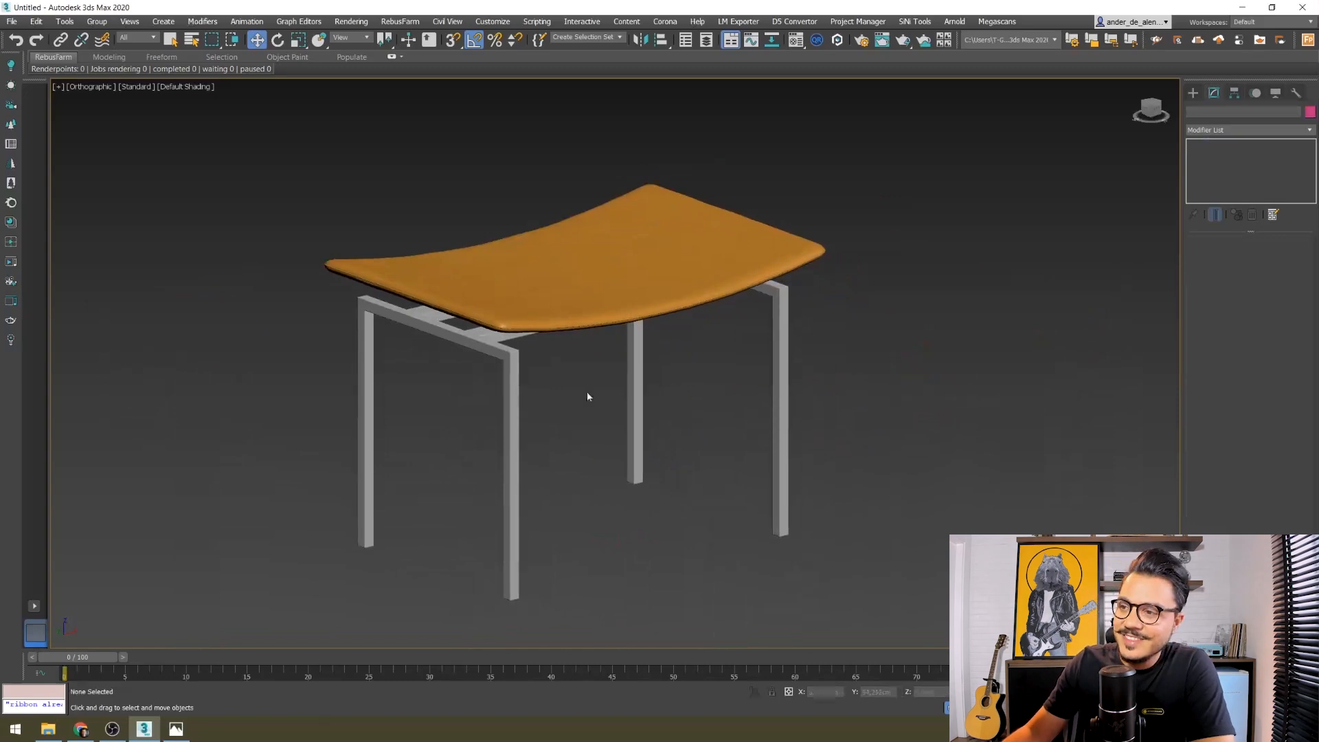
{"action": "middle_click_drag", "start_coordinate": [548, 388], "coordinate": [527, 389]}
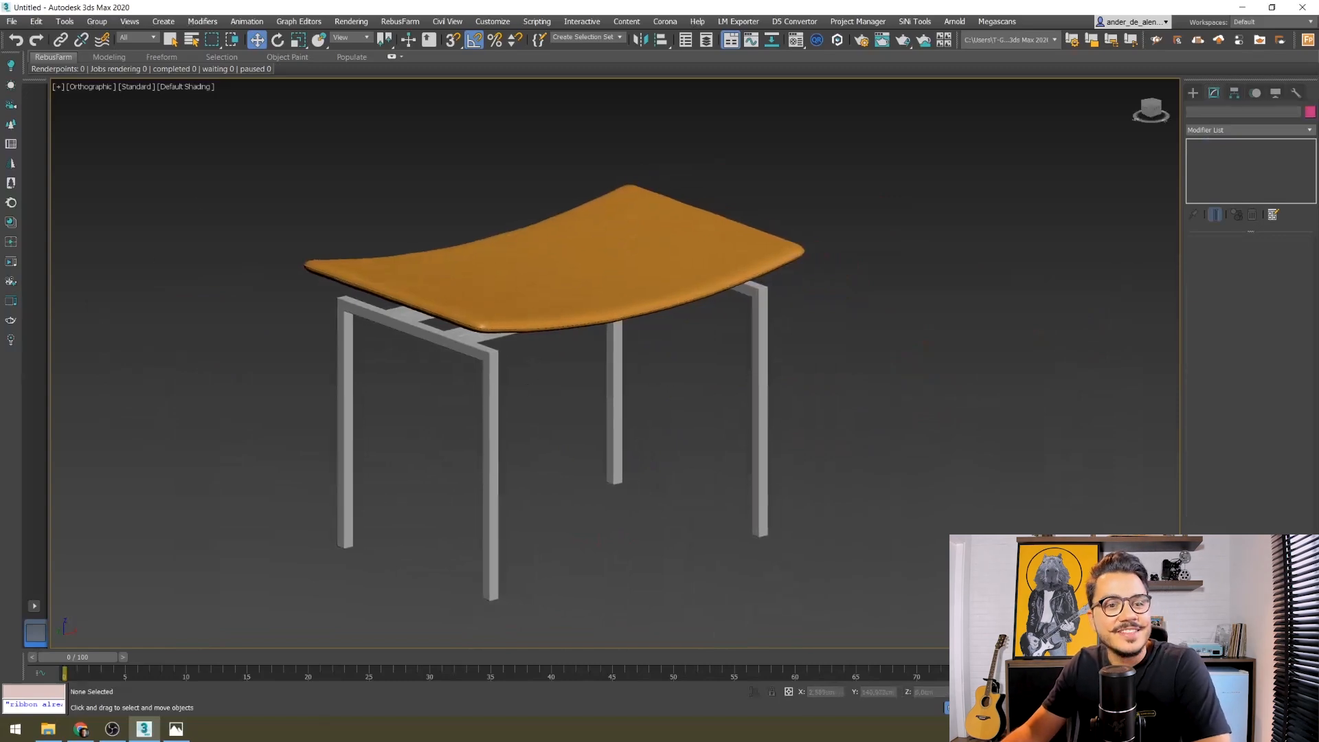